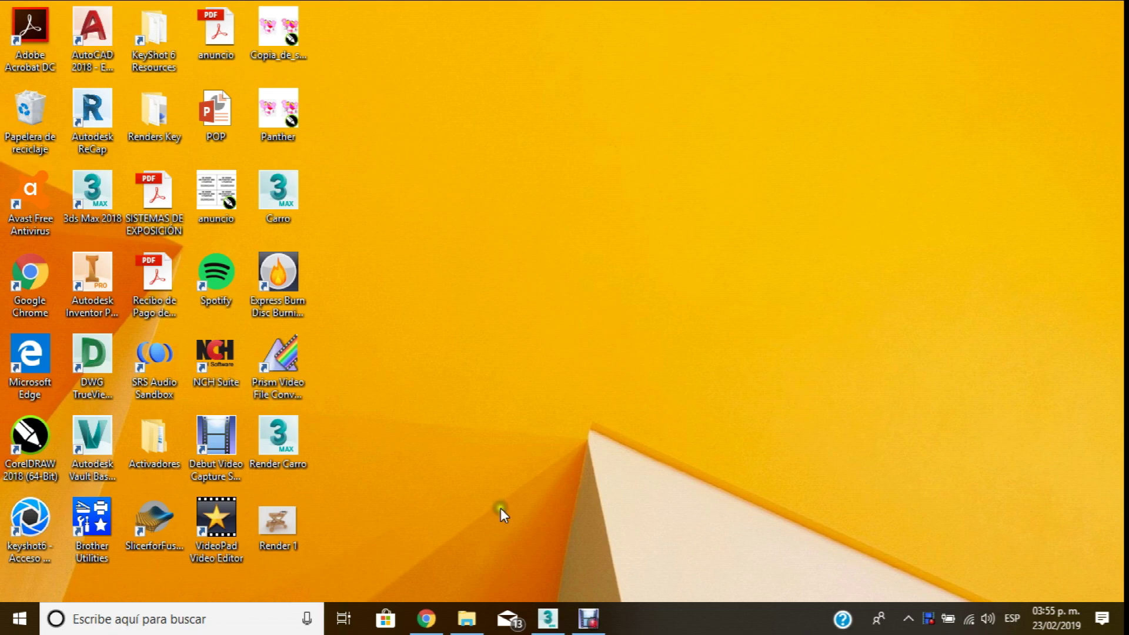
- Restore the untitled 3ds Max 2018 window from the Windows taskbar
left_click(588, 619)
left_click(588, 619)
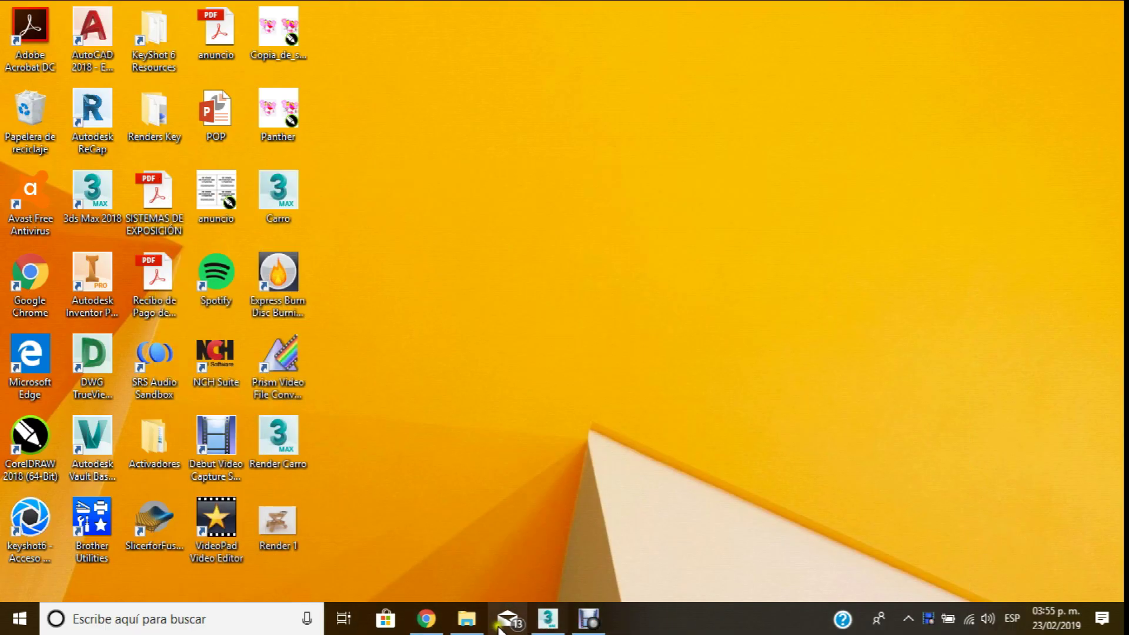
left_click(553, 621)
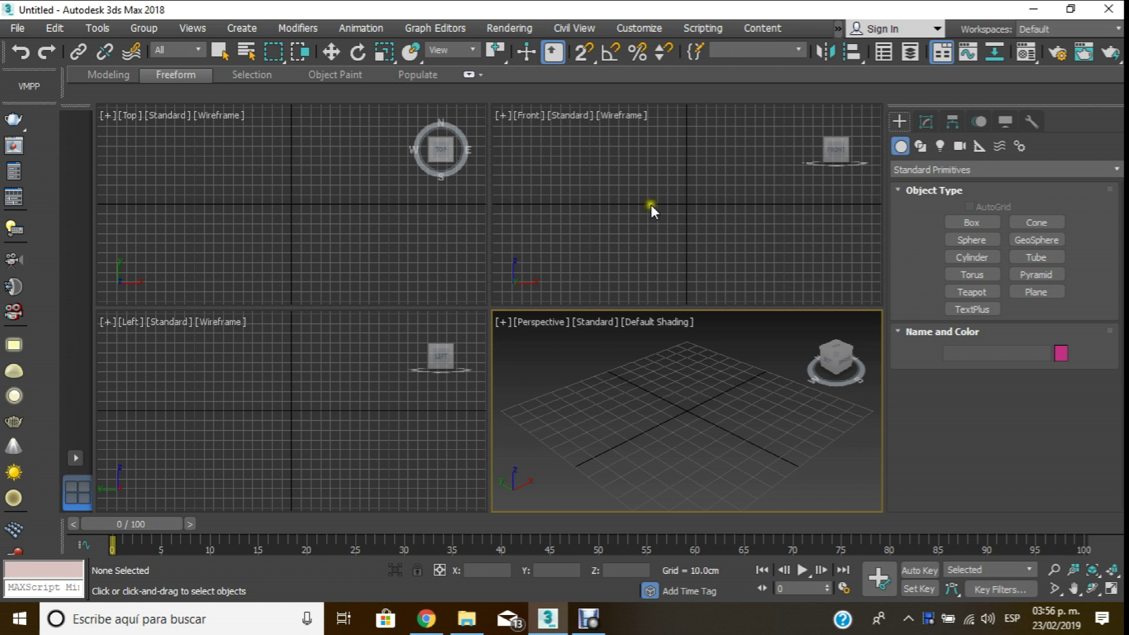
- Keep the system unit at 1 unit = 1 centimetre and the display units in centimetres
left_click(336, 361)
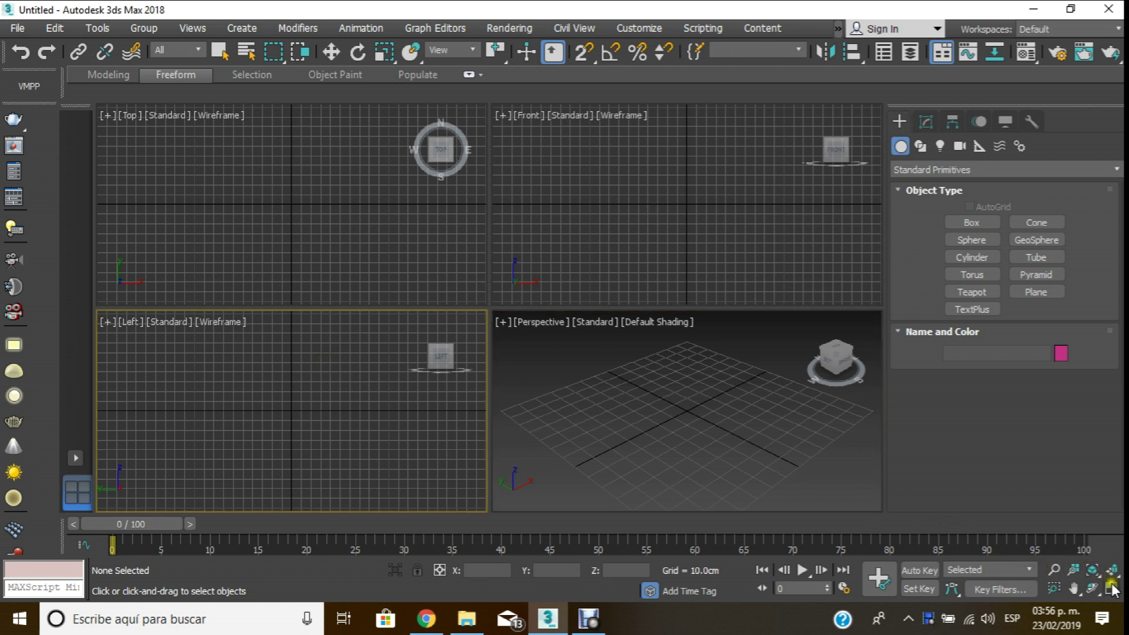
left_click(647, 28)
left_click(687, 238)
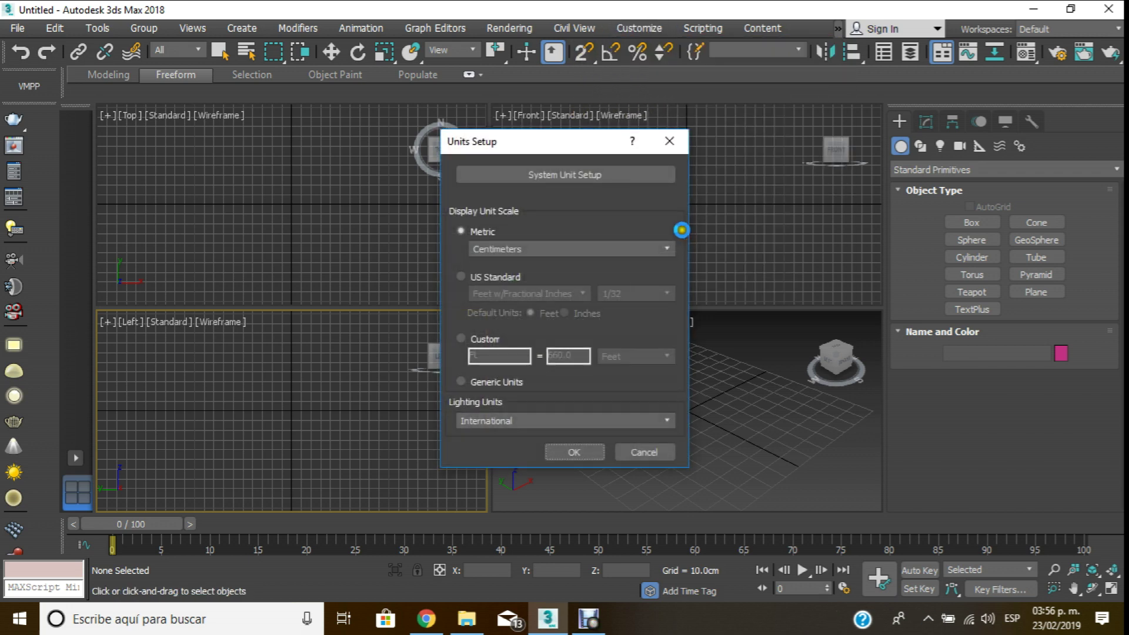
left_click(588, 174)
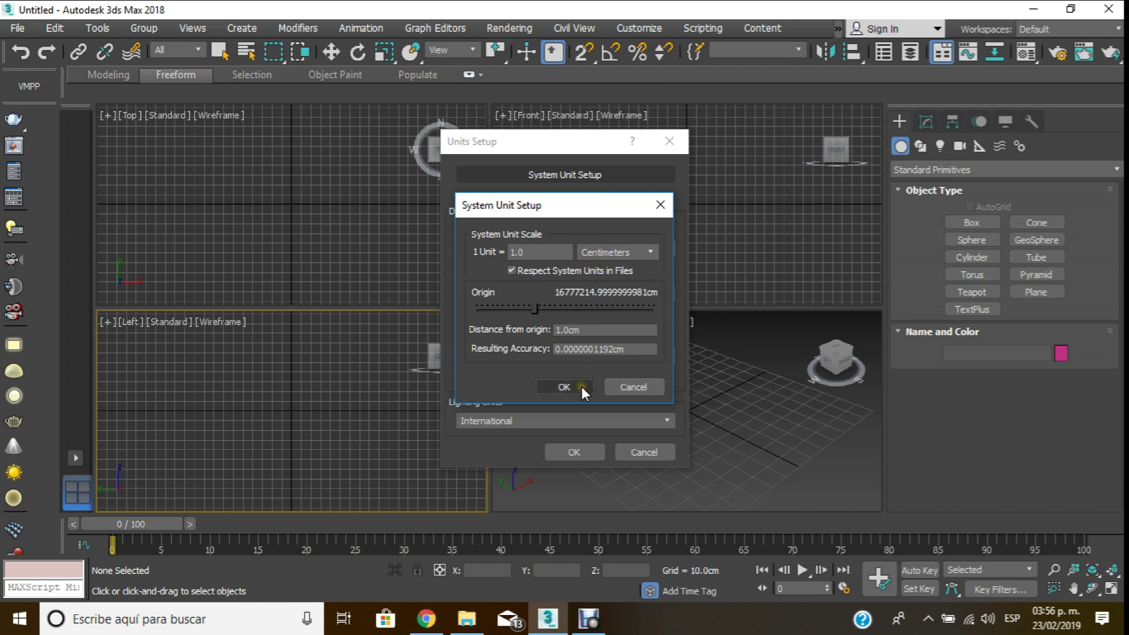
left_click(581, 386)
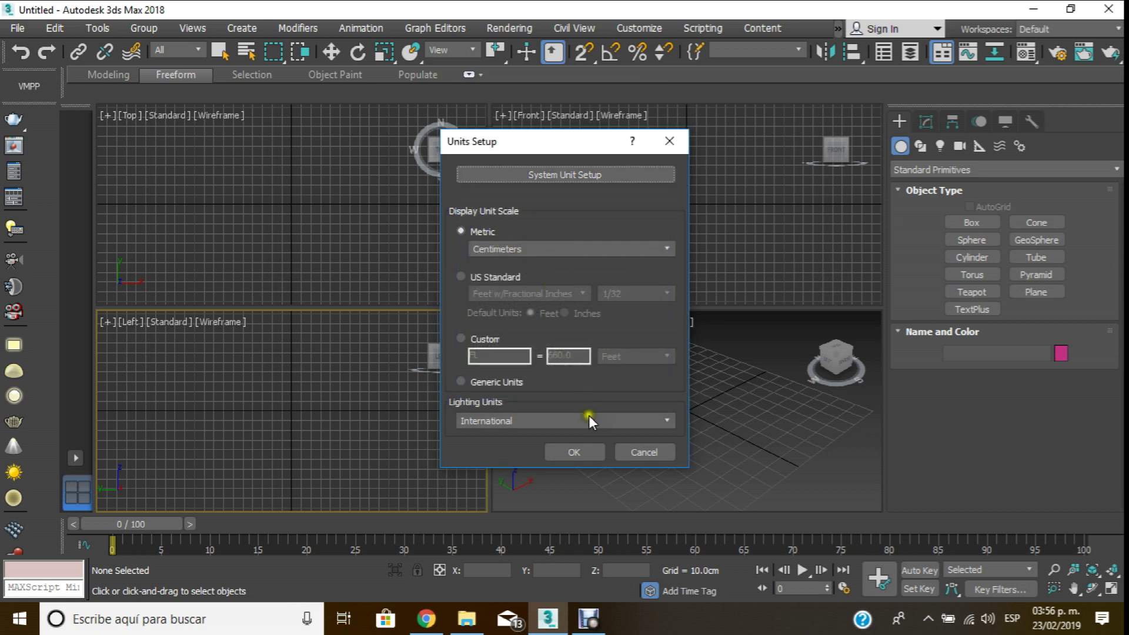
left_click(575, 451)
- Set the Home Grid spacing to 1 cm
right_click(584, 51)
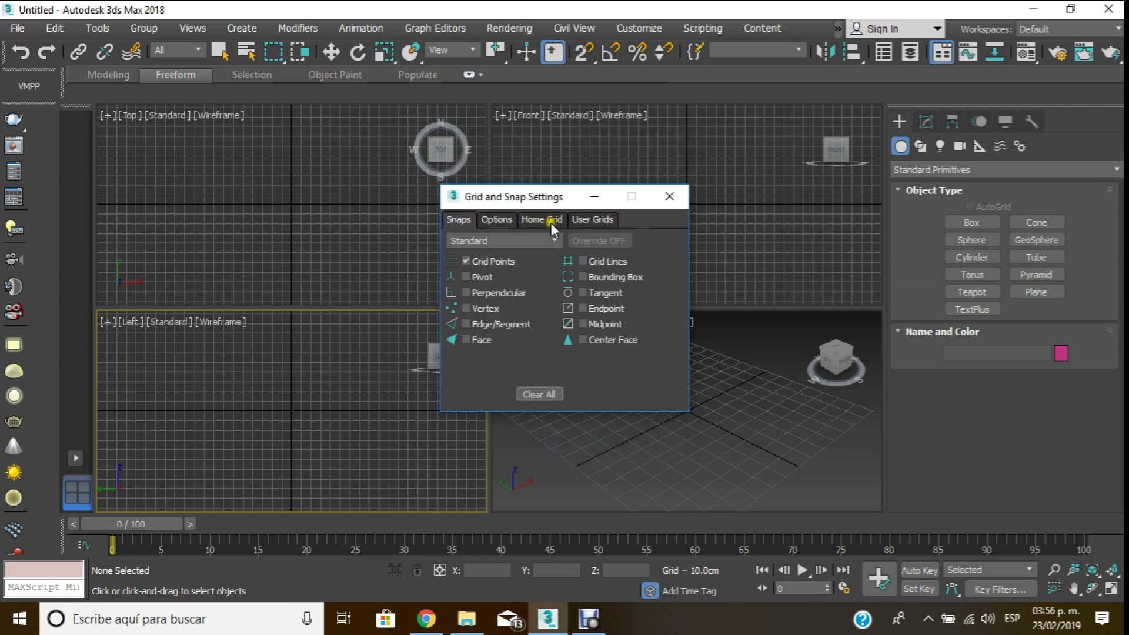
left_click(548, 221)
double_click(627, 250)
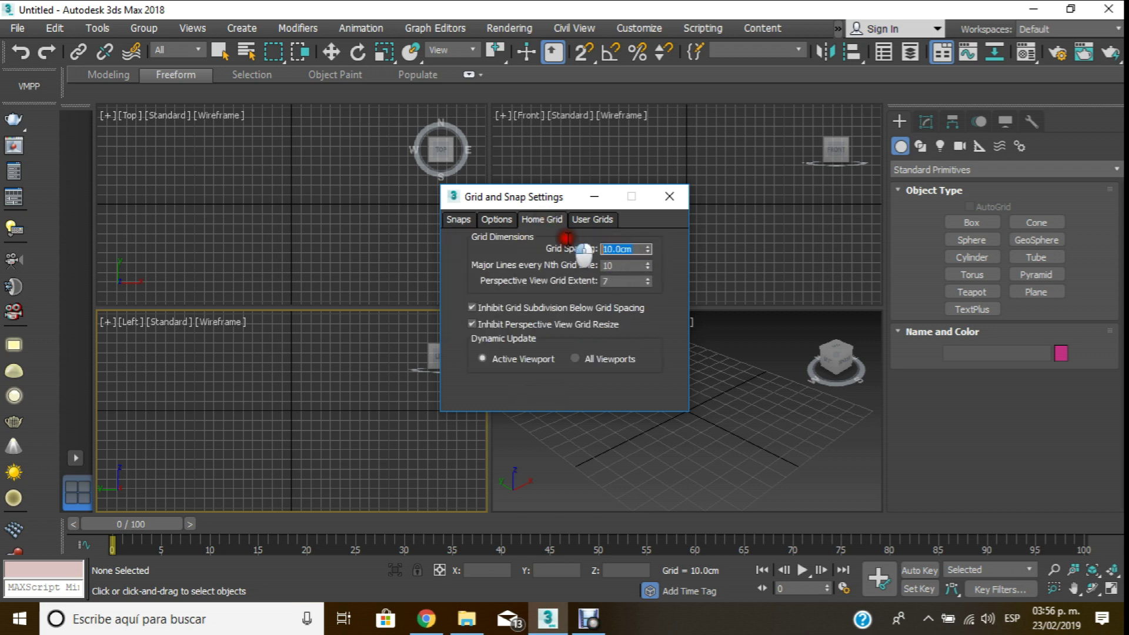
type("1")
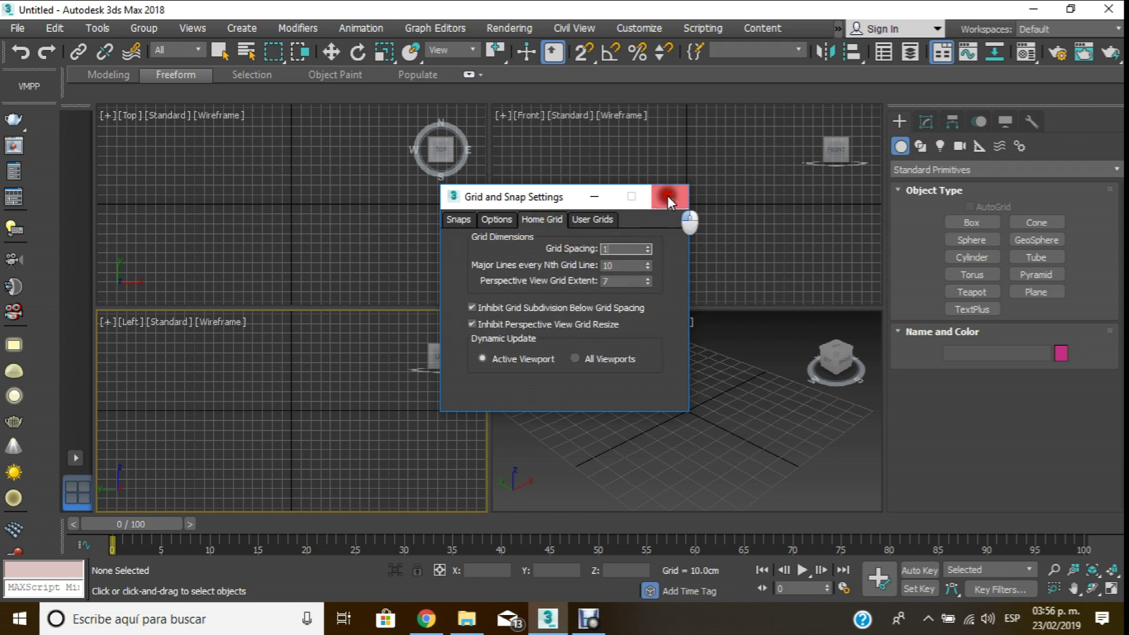
left_click(669, 196)
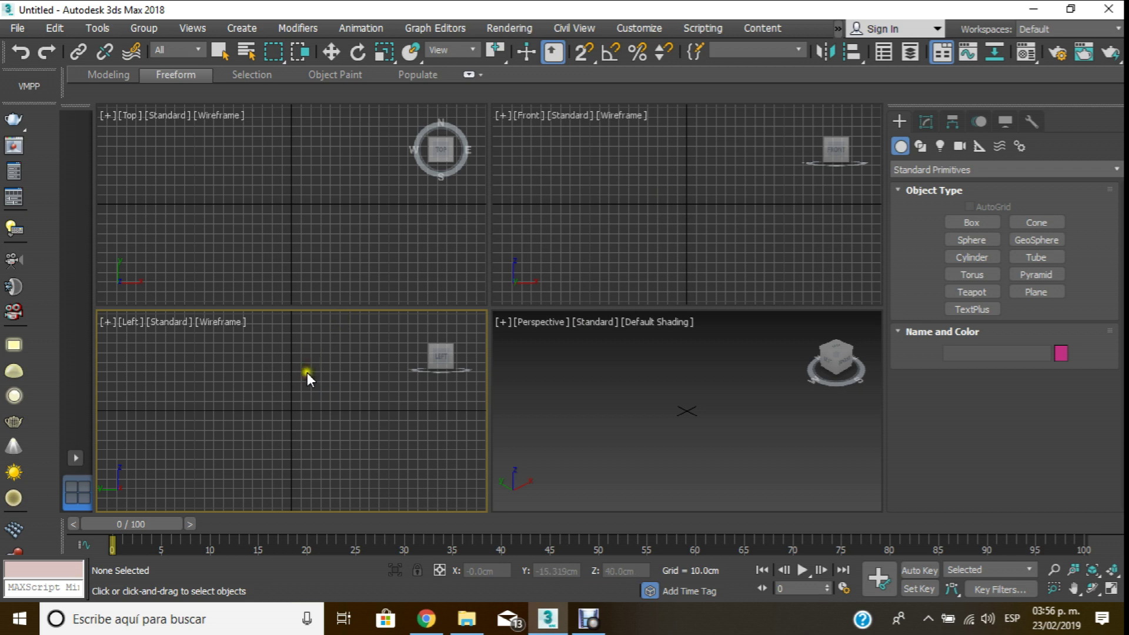
- Maximize the Left viewport, then zoom out and pan to frame the origin
left_click(1108, 589)
scroll(544, 322, "up", 3)
scroll(487, 325, "up", 3)
scroll(487, 325, "up", 3)
scroll(323, 394, "down", 2)
scroll(355, 357, "down", 2)
scroll(368, 355, "down", 2)
scroll(408, 330, "down", 3)
scroll(415, 319, "down", 3)
scroll(434, 309, "down", 3)
scroll(439, 305, "down", 2)
mouse_move(468, 287)
middle_mouse_down()
mouse_move(445, 381)
mouse_move(424, 401)
middle_mouse_up()
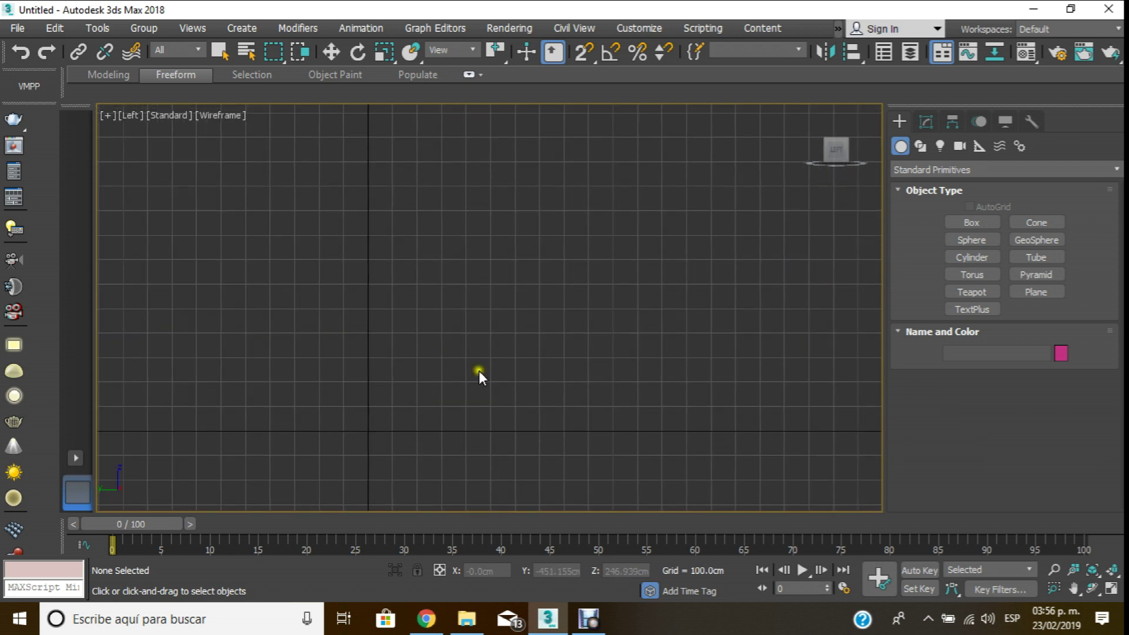
- With grid snaps on, draw Line001: 700 cm down to the origin, then 1800 cm right
left_click(921, 146)
left_click(969, 236)
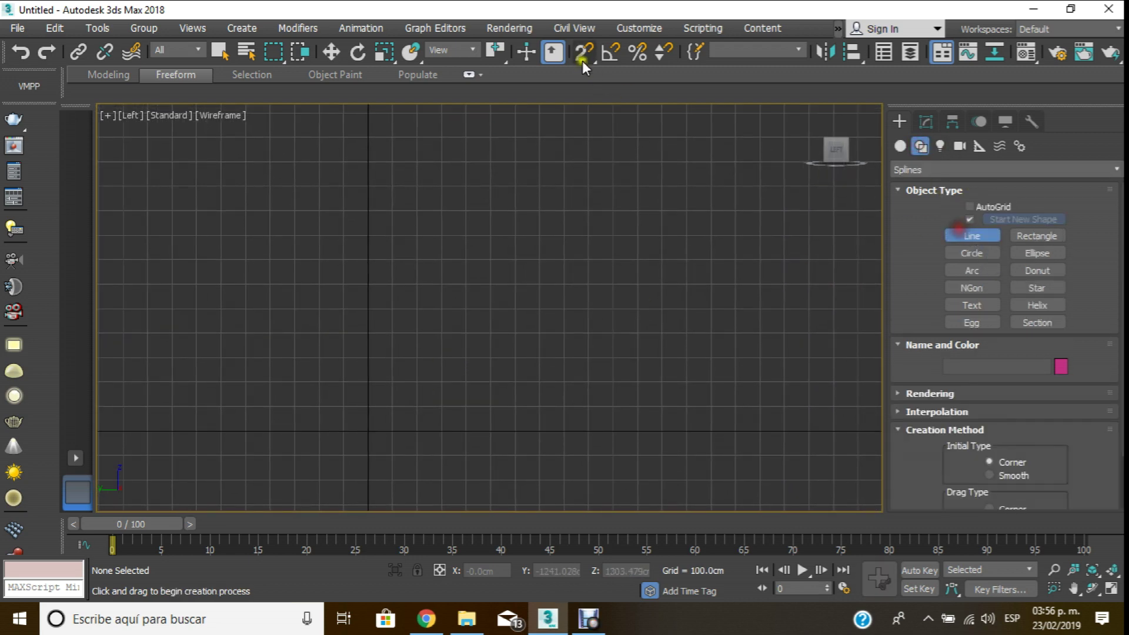
left_click(586, 53)
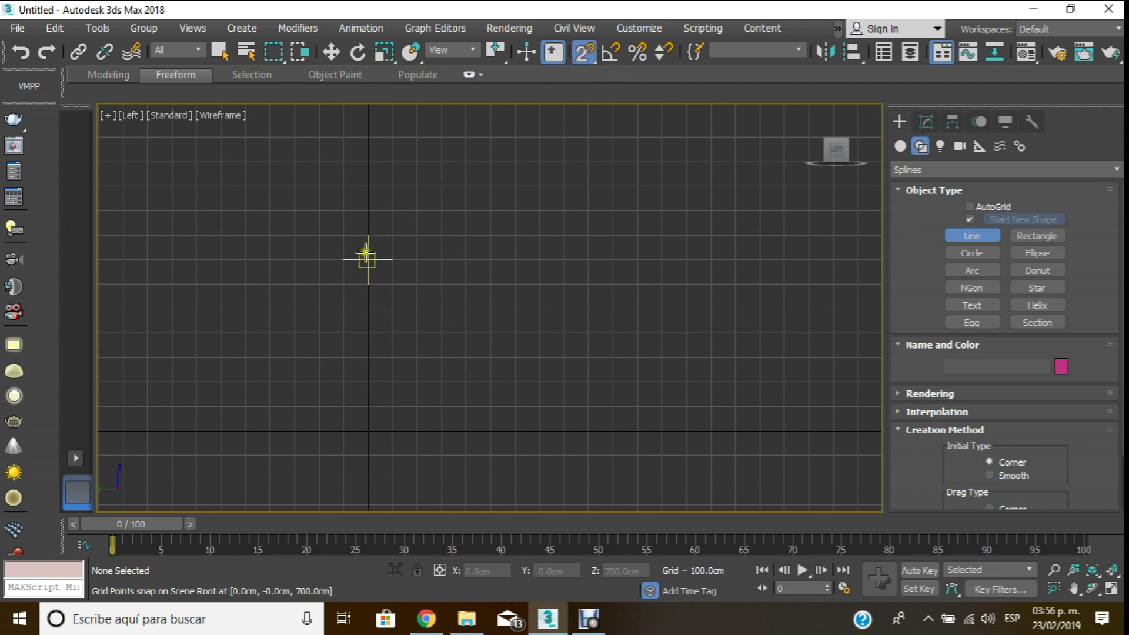
left_click(368, 186)
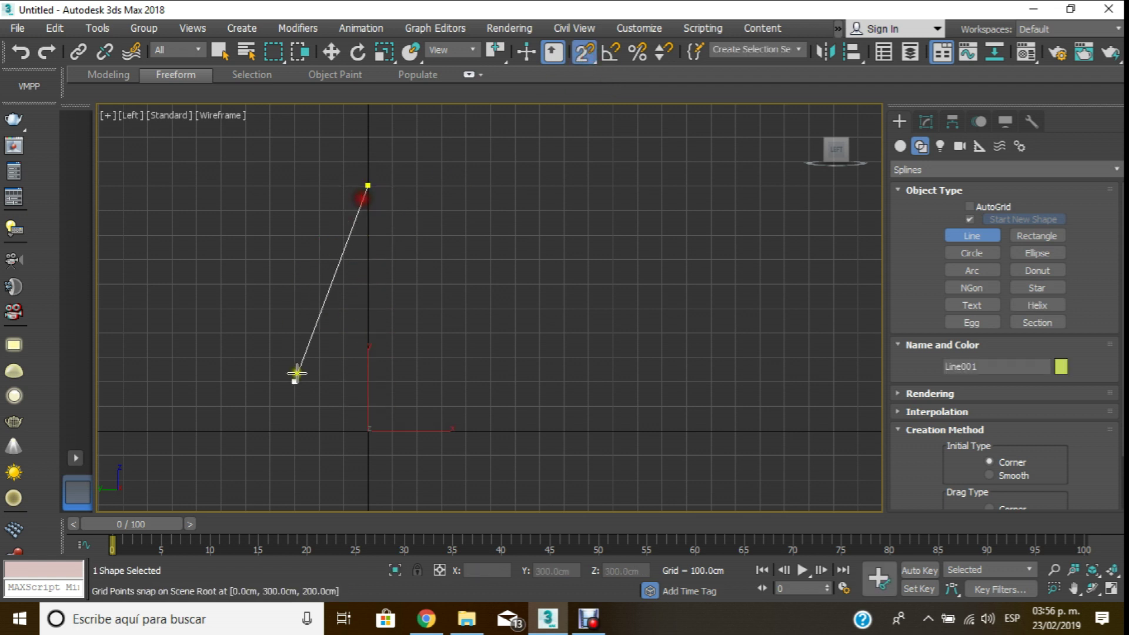
left_click(367, 431)
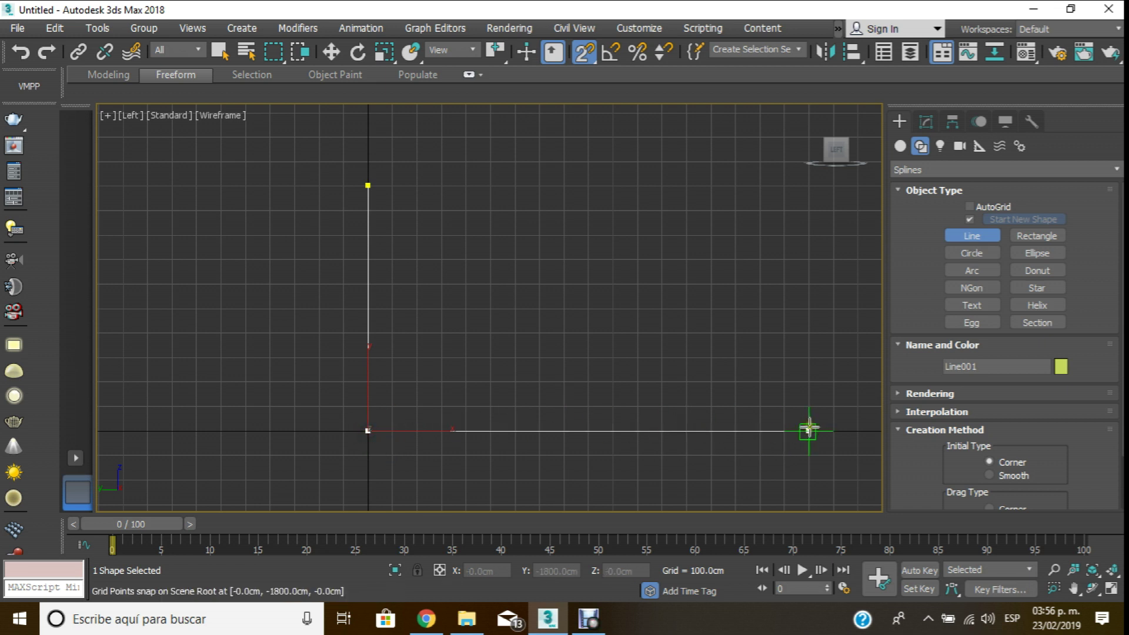
left_click(809, 431)
right_click(714, 235)
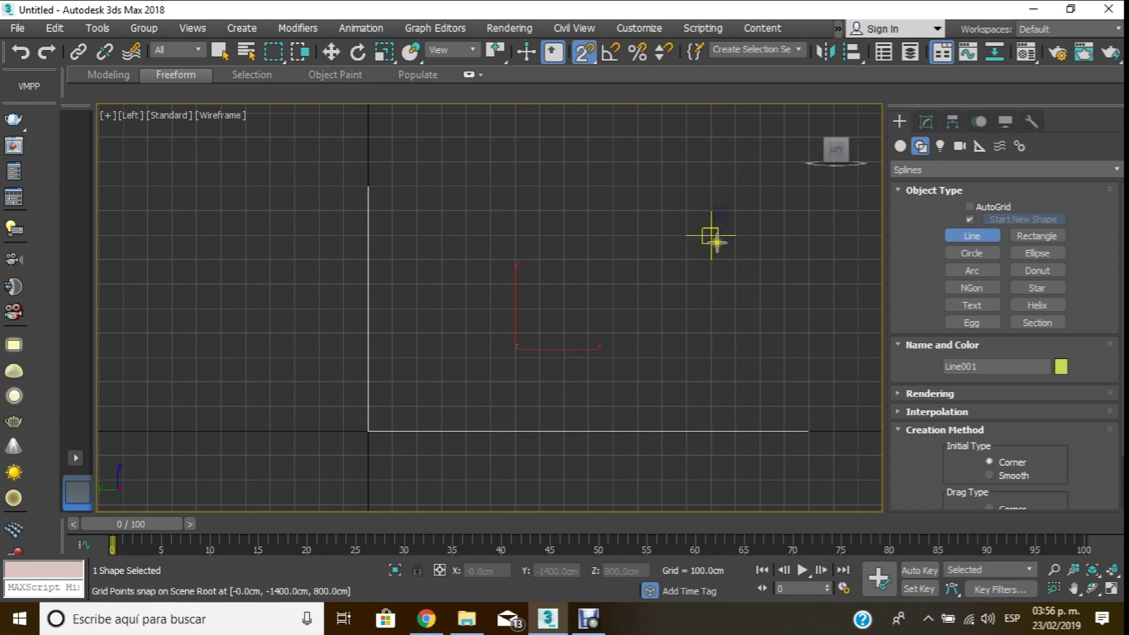
middle_click_drag(713, 239, 688, 217)
left_click(920, 122)
left_click(899, 191)
left_click(934, 221)
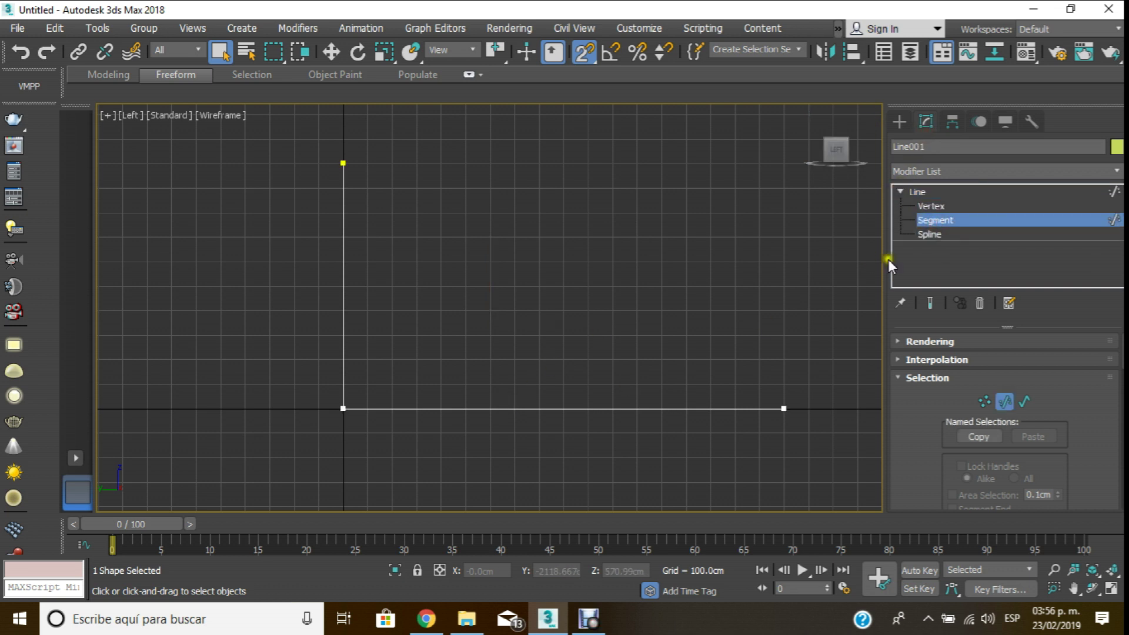
- Set Line001's vertical and horizontal segments to the Line type
left_click(923, 121)
left_click(921, 146)
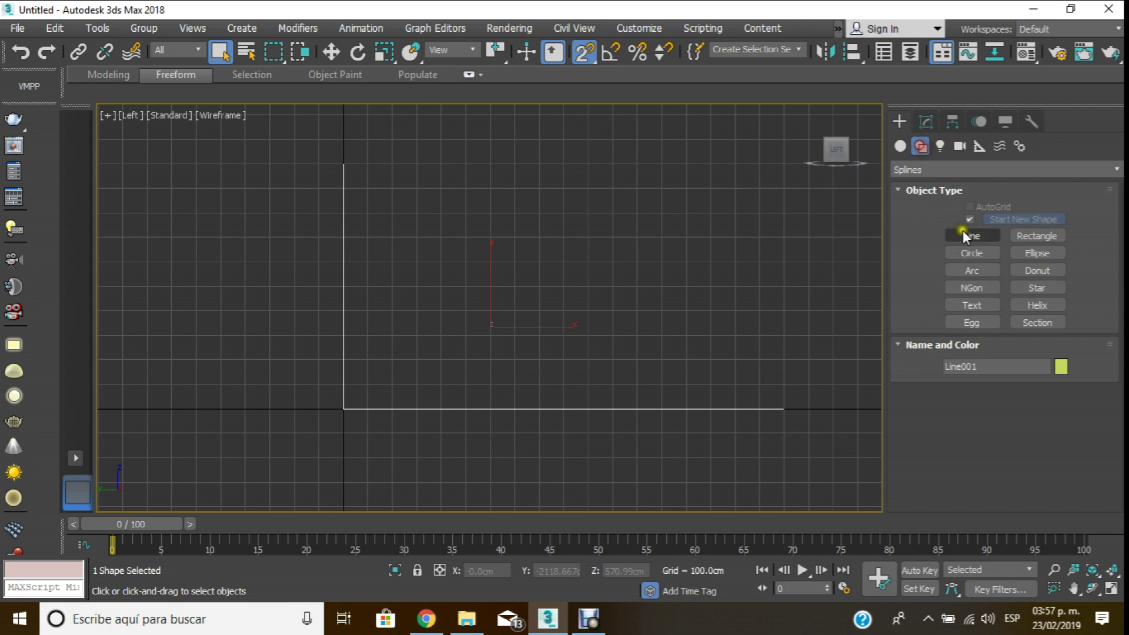
left_click(925, 121)
left_click(935, 219)
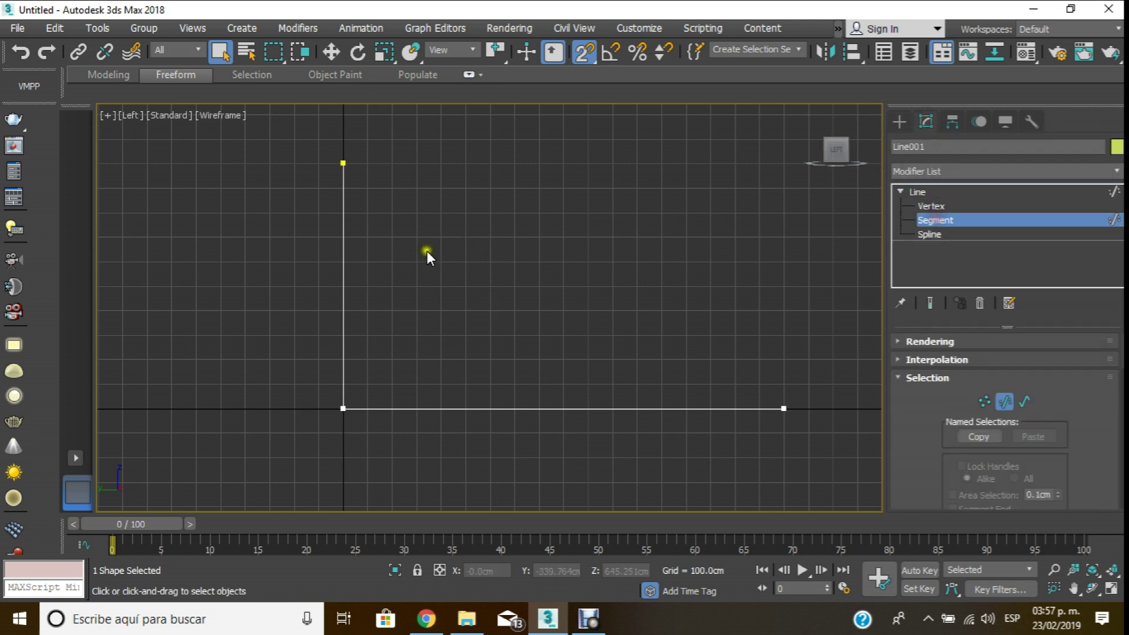
left_click(343, 247)
right_click(343, 246)
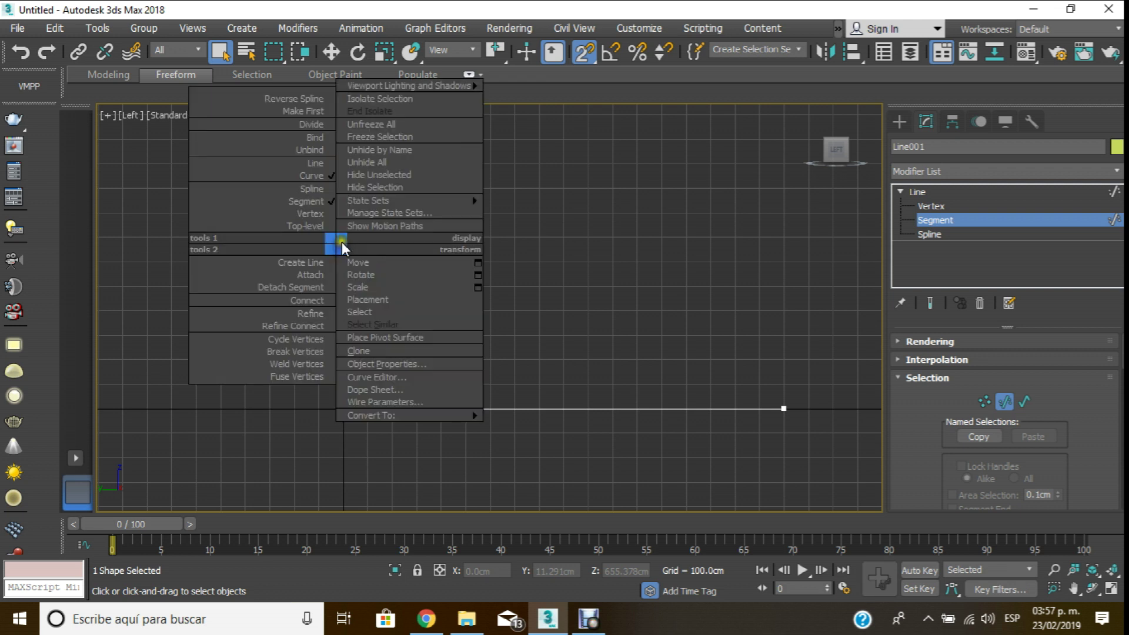
left_click(321, 164)
left_click(512, 406)
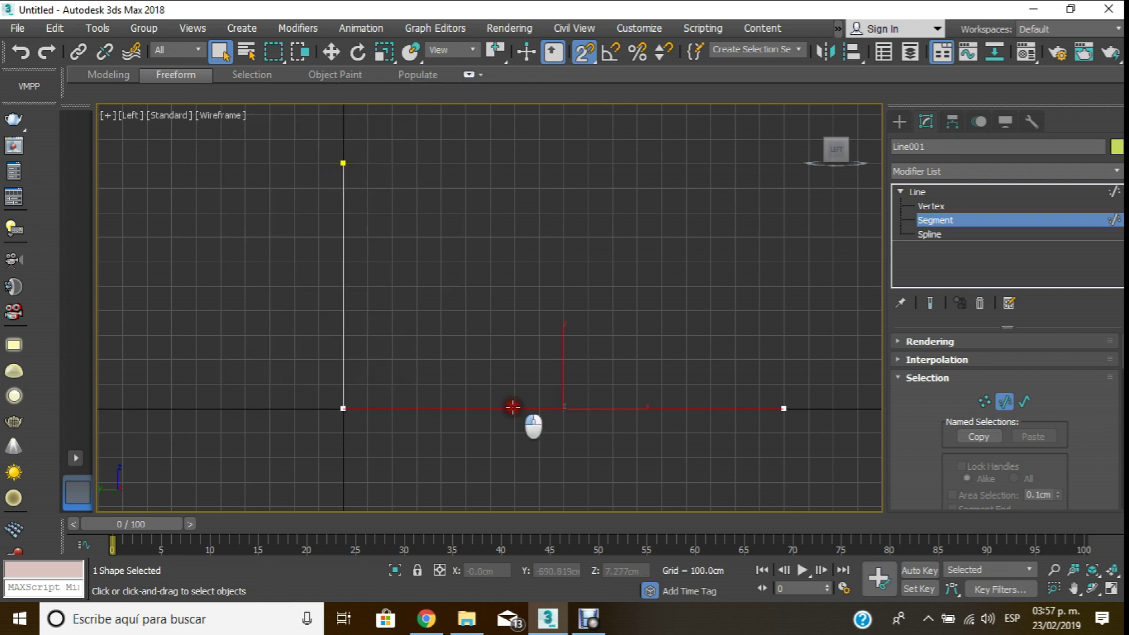
right_click(513, 407)
left_click(493, 321)
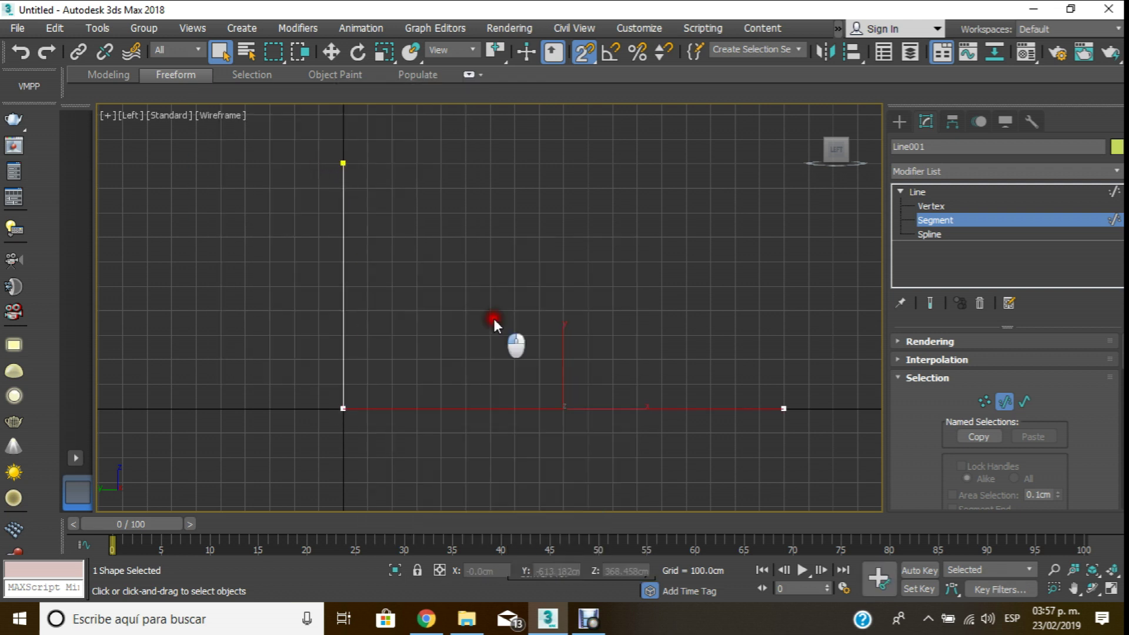
- Select the corner vertex at the origin and fillet it to about 167 cm
left_click(931, 206)
left_click_drag(375, 384, 309, 431)
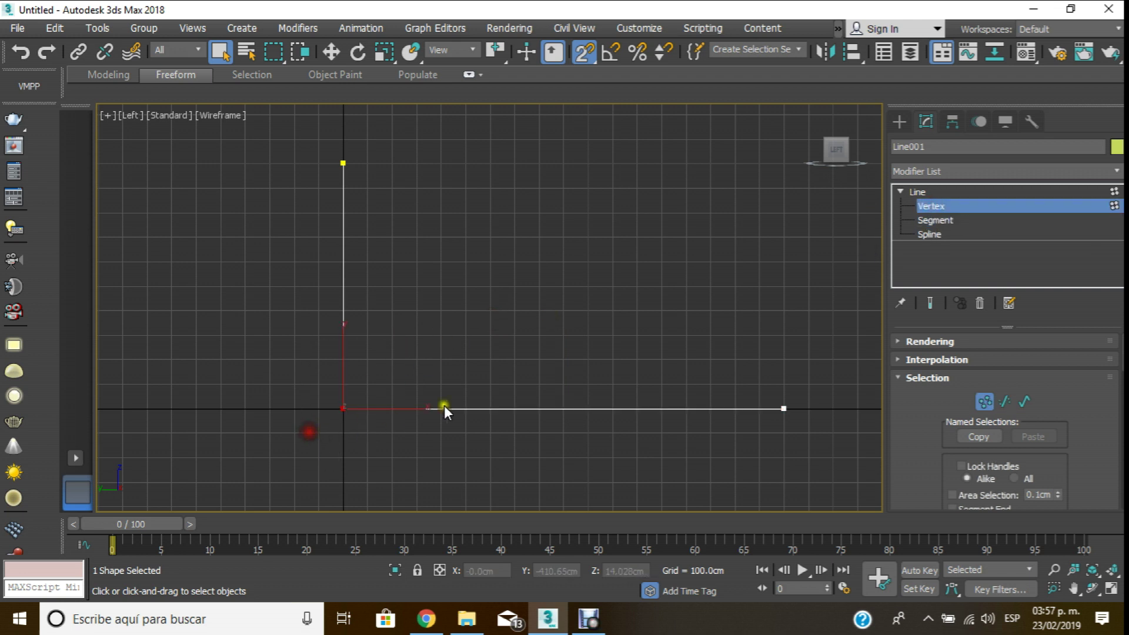
left_click_drag(943, 471, 959, 226)
scroll(927, 416, "down", 2)
scroll(928, 417, "down", 2)
scroll(927, 418, "down", 2)
scroll(928, 419, "down", 2)
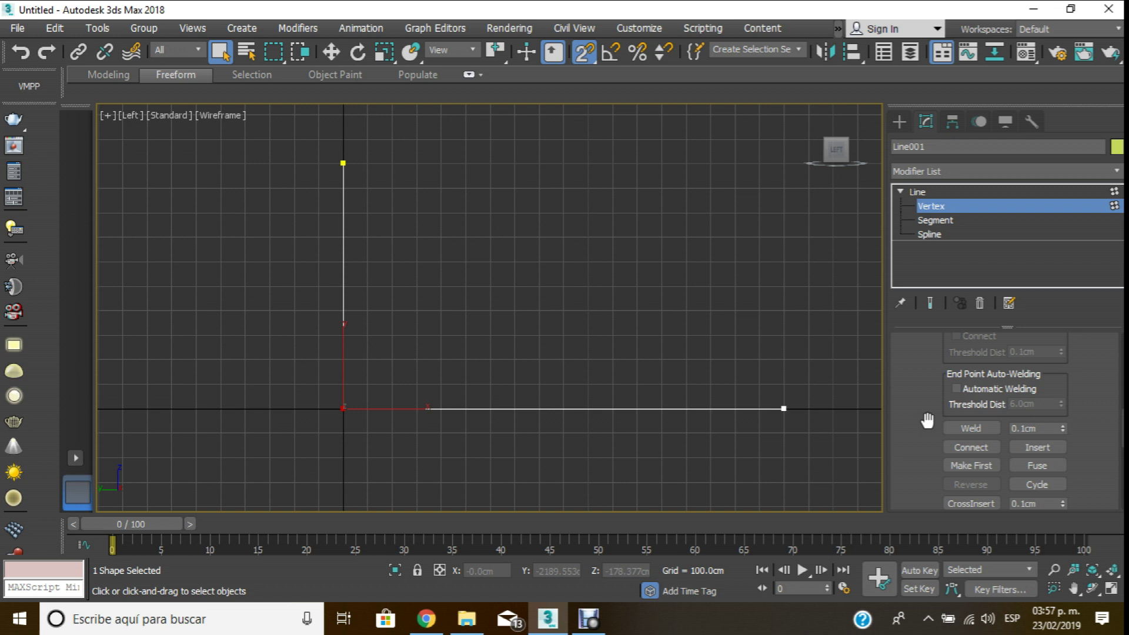
scroll(927, 428, "down", 2)
scroll(928, 428, "down", 2)
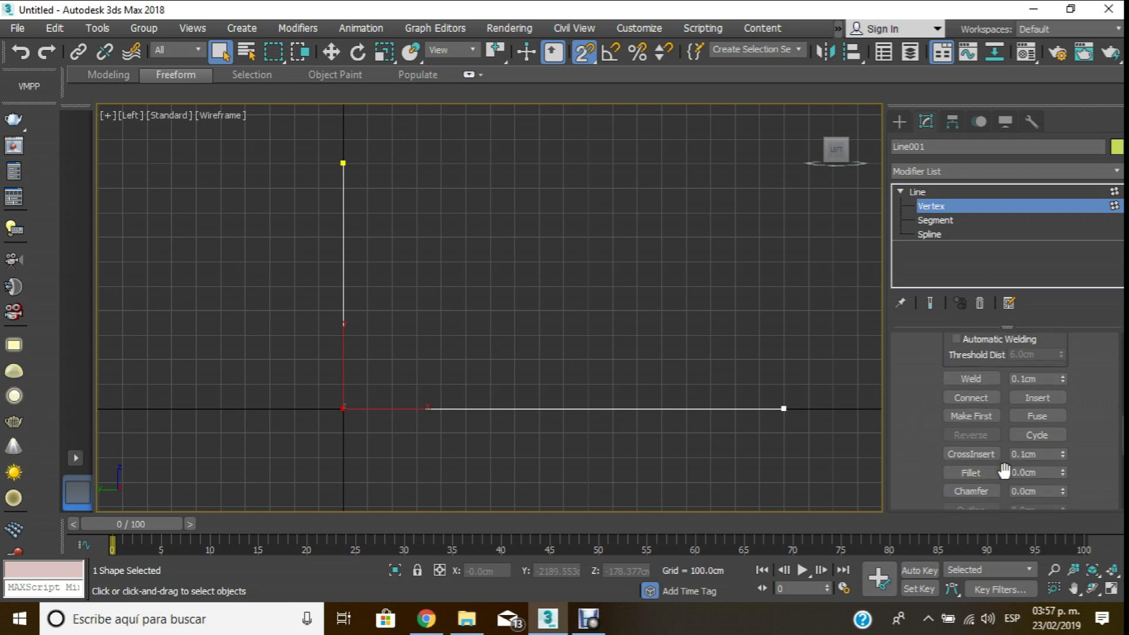
left_click_drag(1063, 467, 1119, 303)
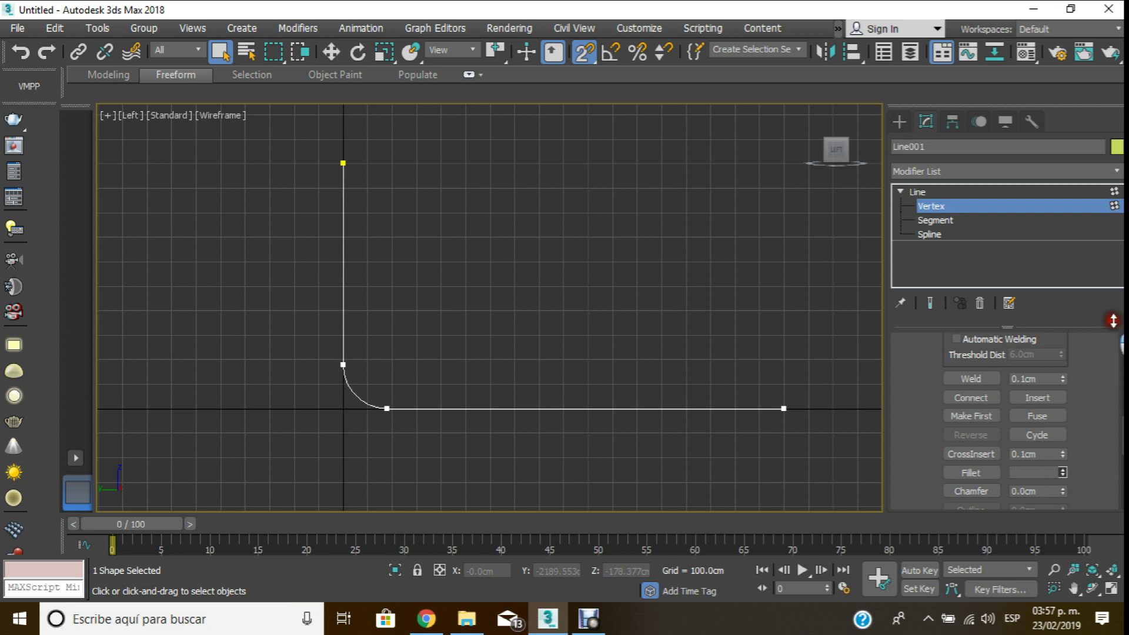
left_click(965, 206)
middle_click_drag(625, 355, 605, 351)
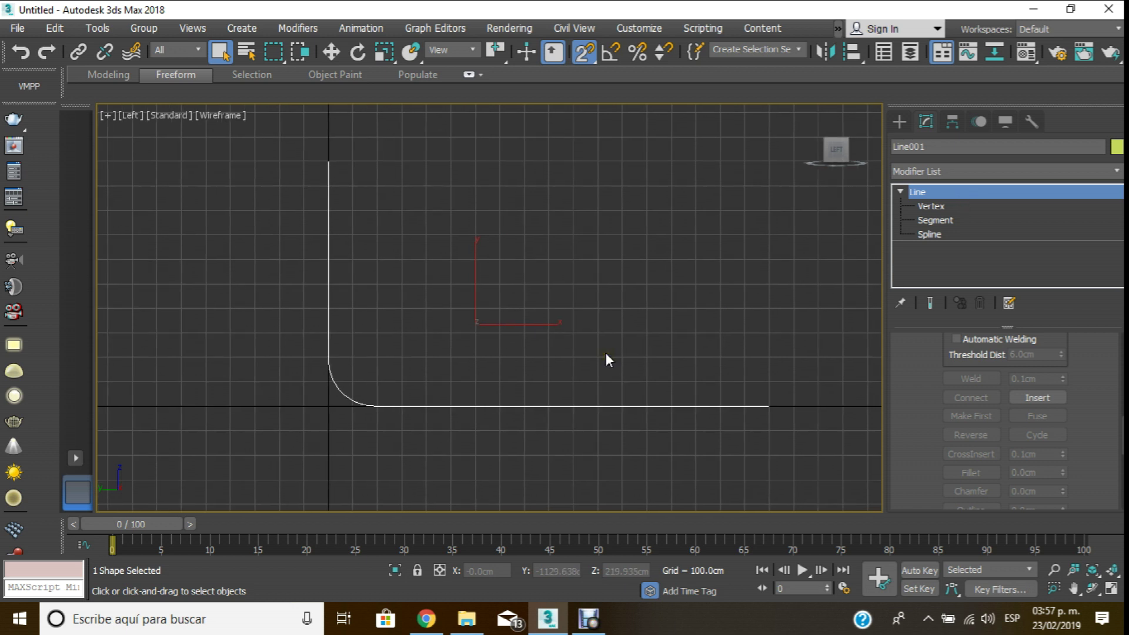
- Switch to the Perspective view and add an Extrude modifier to Line001
key("p")
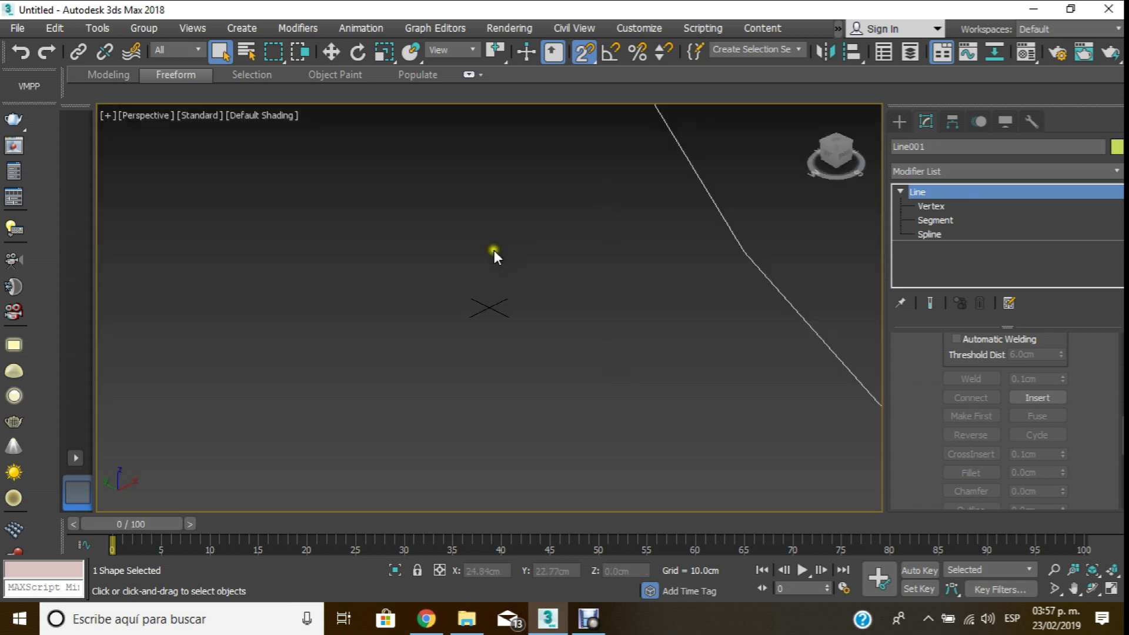
mouse_move(493, 253)
middle_mouse_down("alt")
mouse_move(494, 297)
mouse_move(390, 313)
middle_mouse_up("alt")
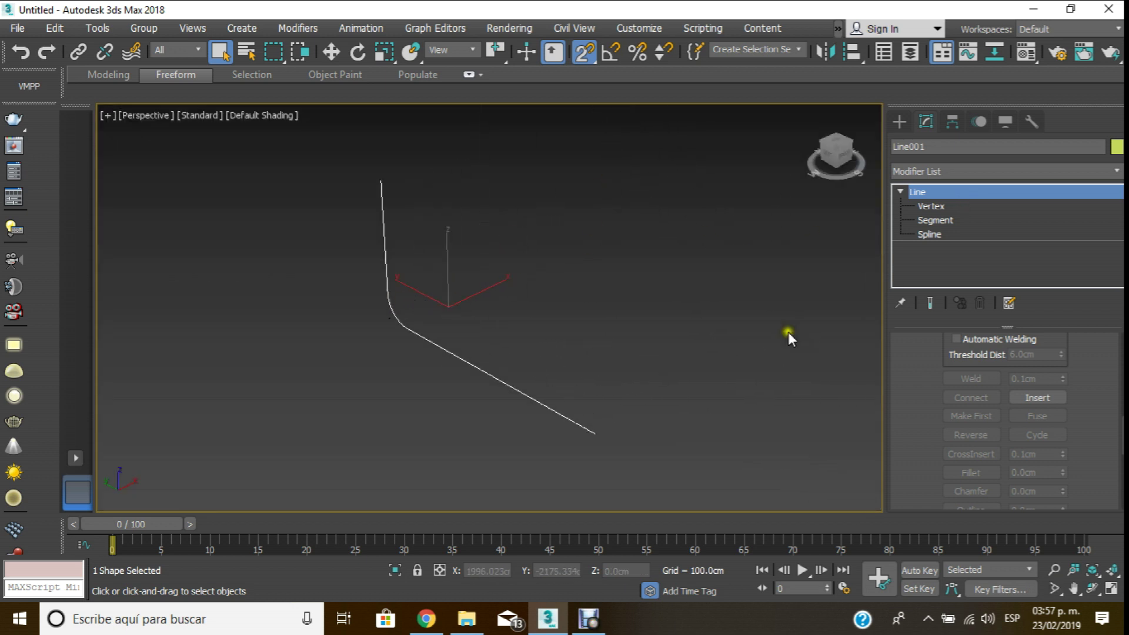
left_click(1086, 167)
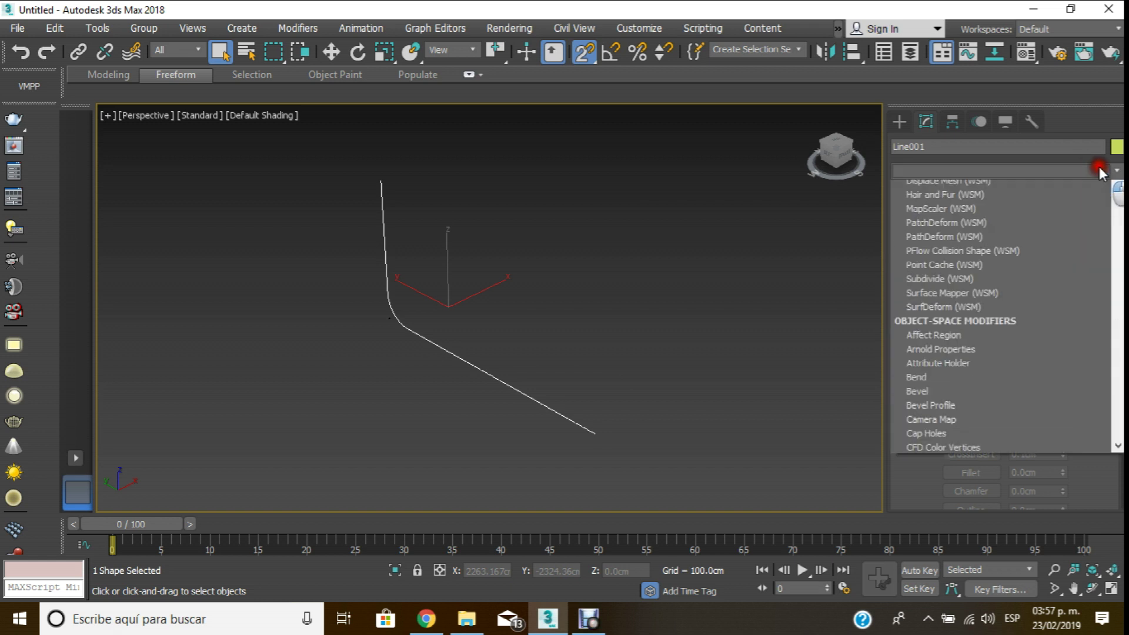
scroll(1026, 407, "down", 1)
scroll(1007, 448, "down", 3)
scroll(983, 472, "down", 1)
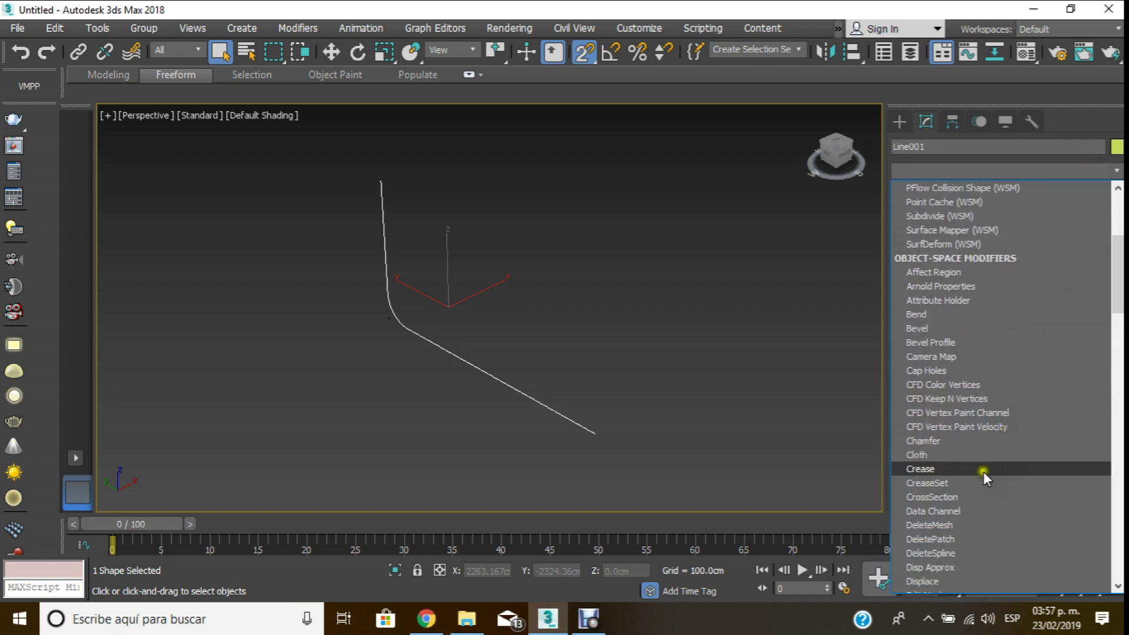
scroll(977, 482, "down", 3)
scroll(977, 482, "down", 1)
left_click(948, 496)
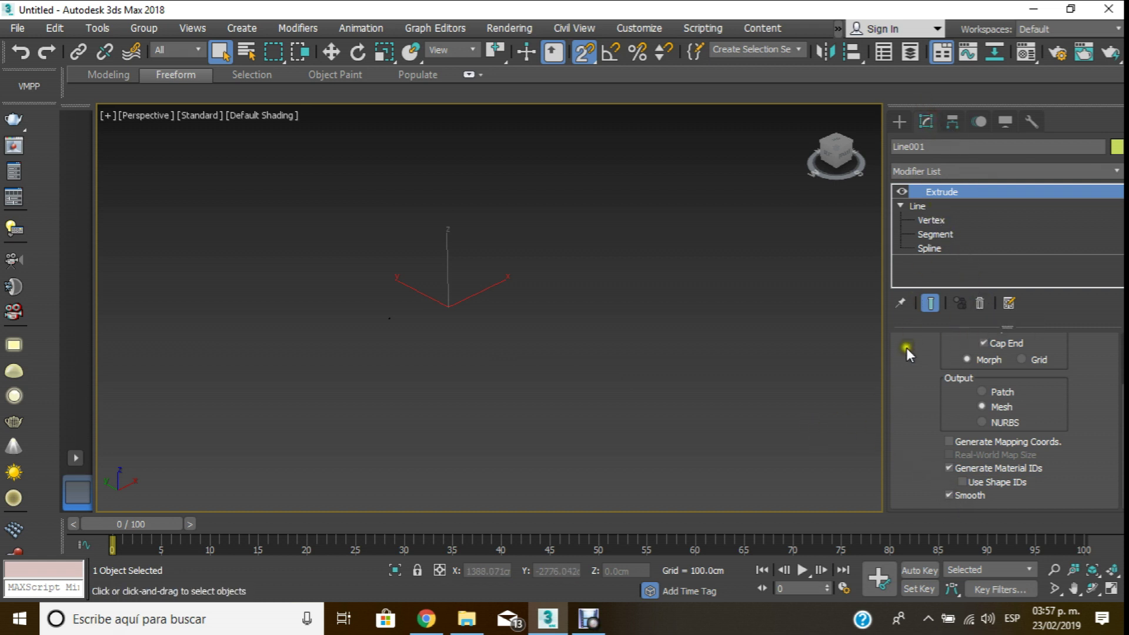
- Set the Extrude Amount to 3000 cm to form the curved backdrop
left_click_drag(906, 348, 903, 432)
left_click_drag(1050, 358, 936, 319)
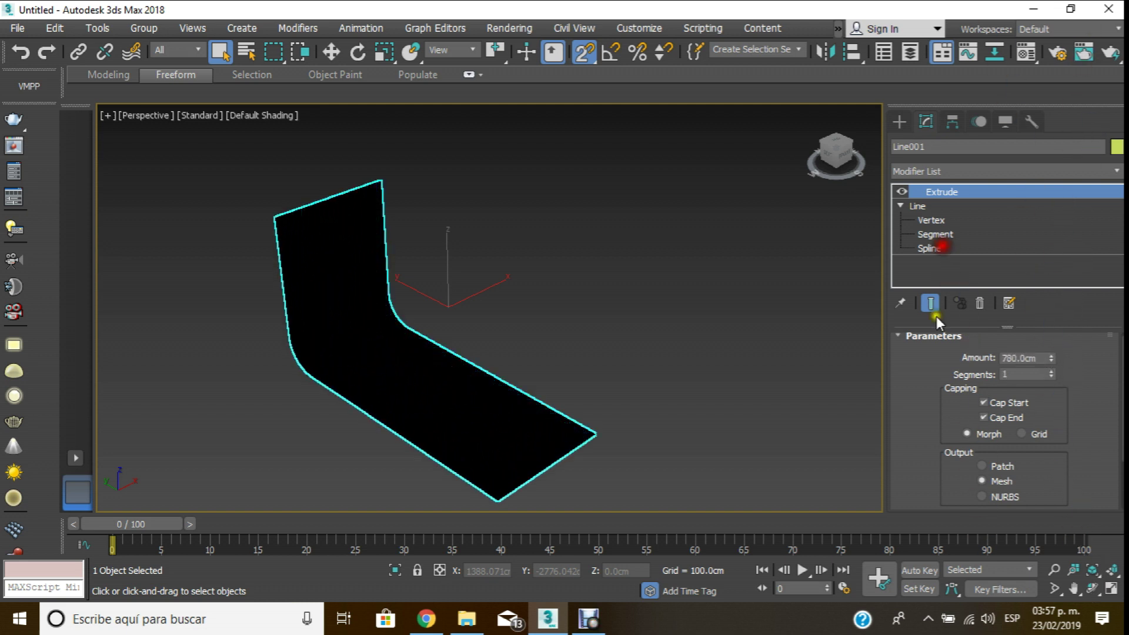
left_click(1035, 358)
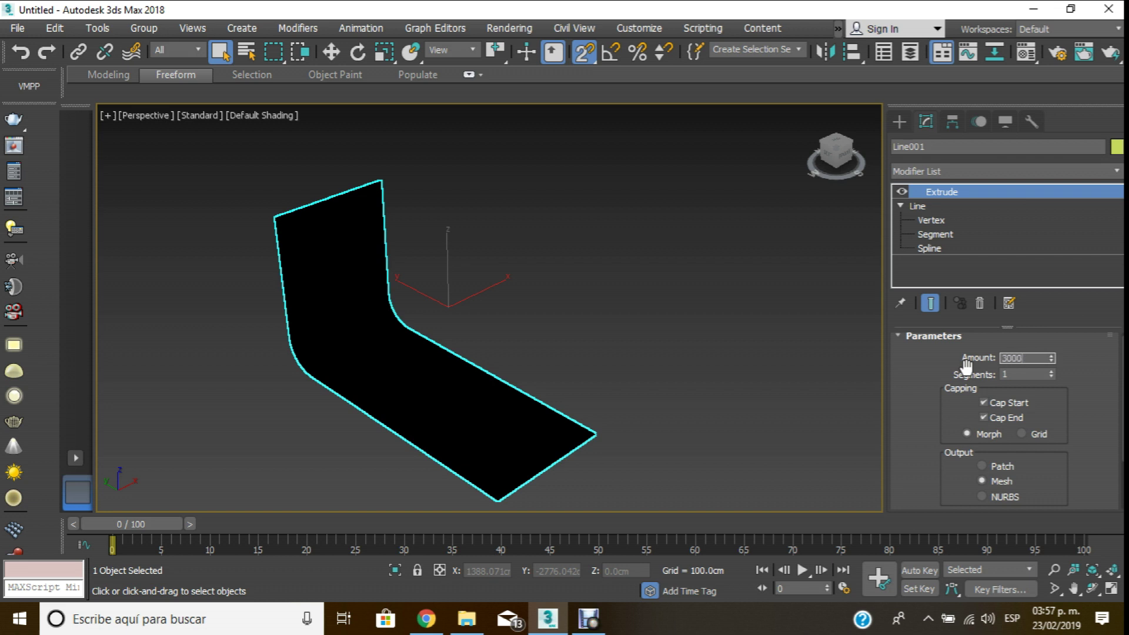
key("Return")
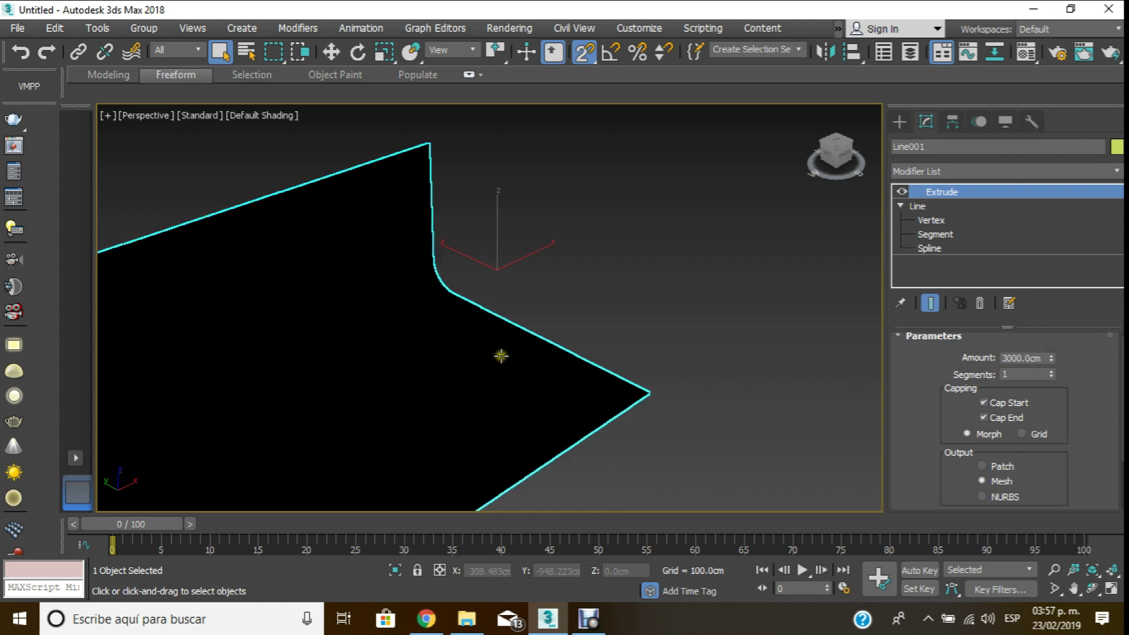
scroll(498, 357, "down", 5)
scroll(446, 373, "down", 1)
left_click(339, 51)
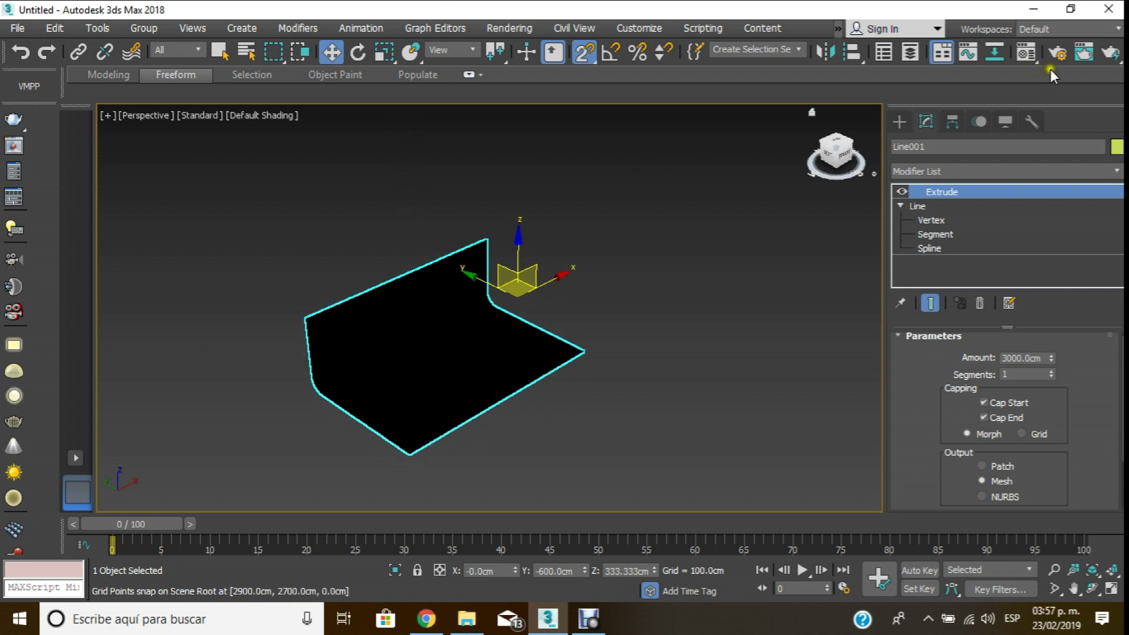
- Test-render the Perspective view, which comes out black, then try an ActiveShade preview
left_click(1056, 53)
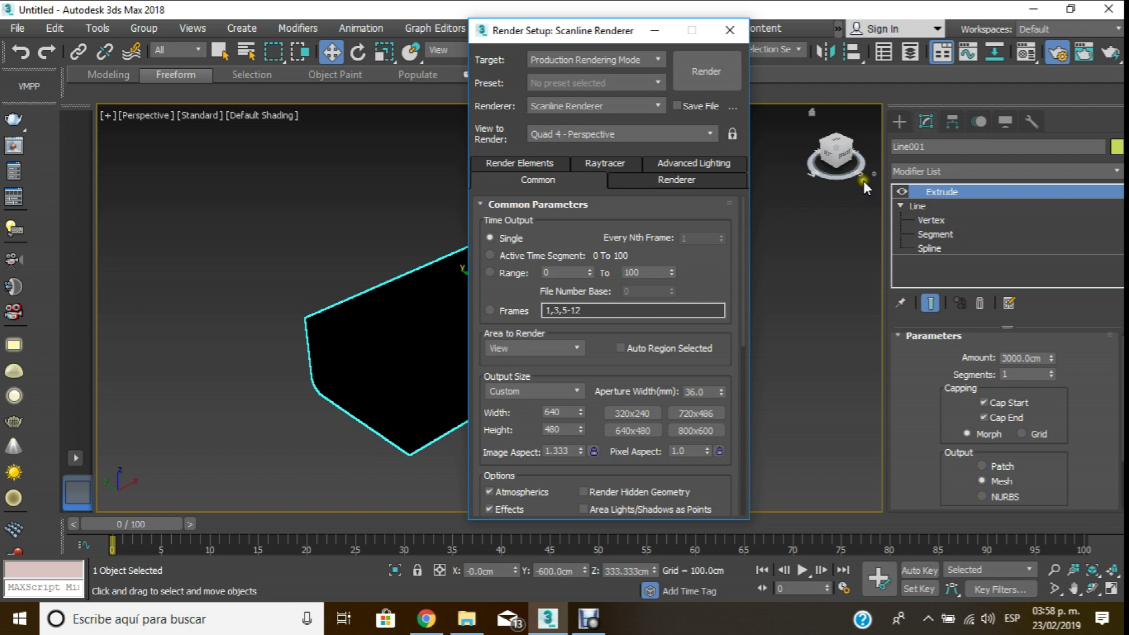
left_click(739, 32)
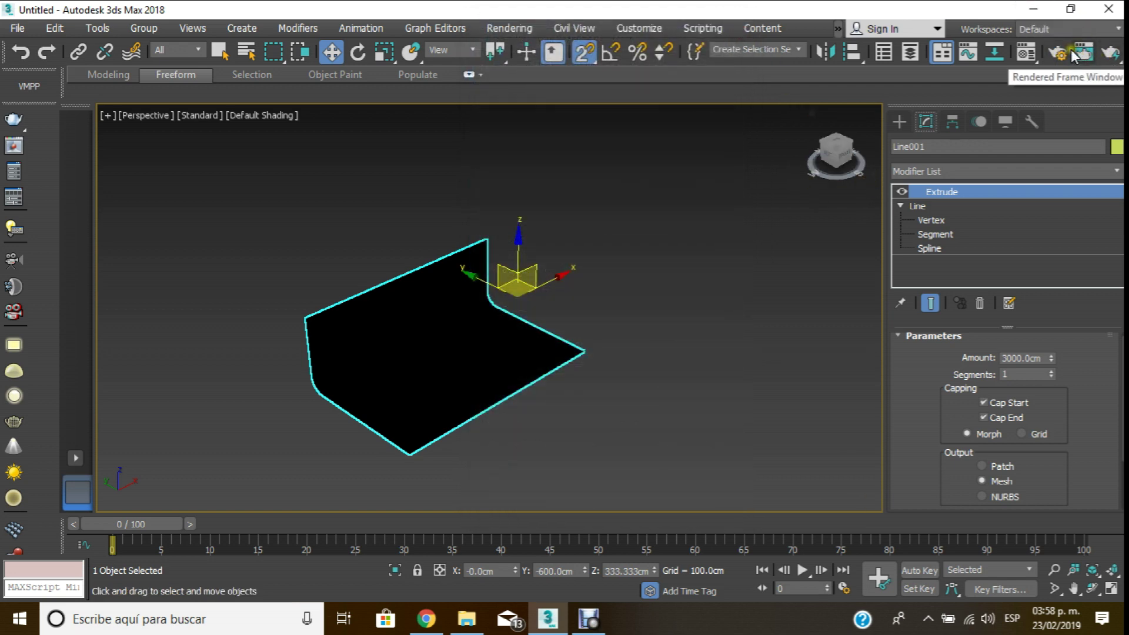
left_click(1053, 52)
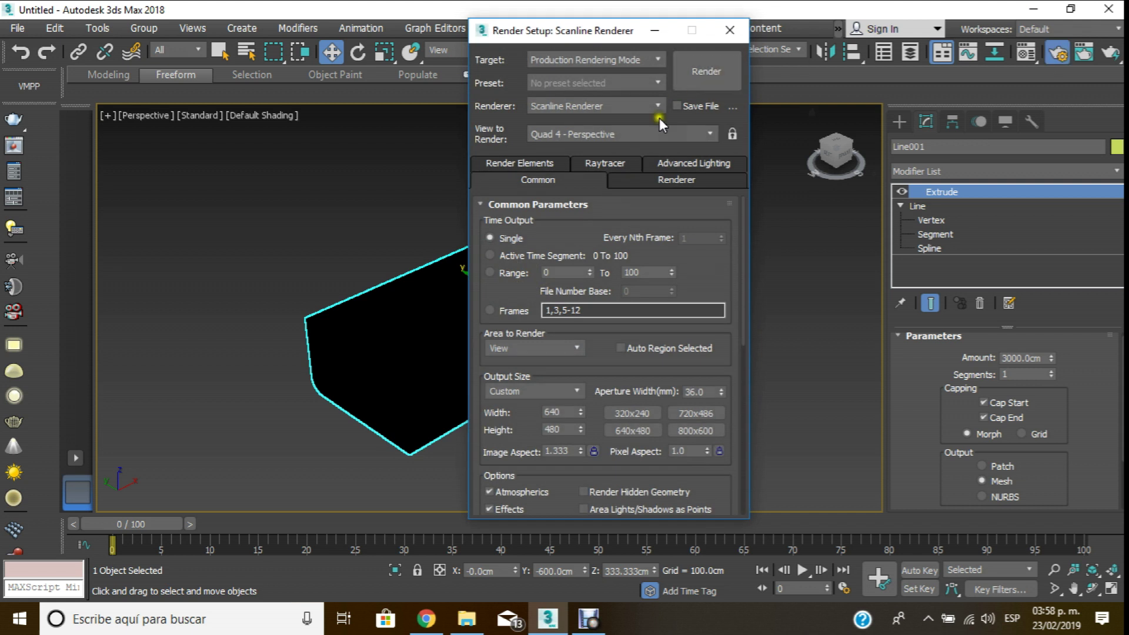
left_click(613, 107)
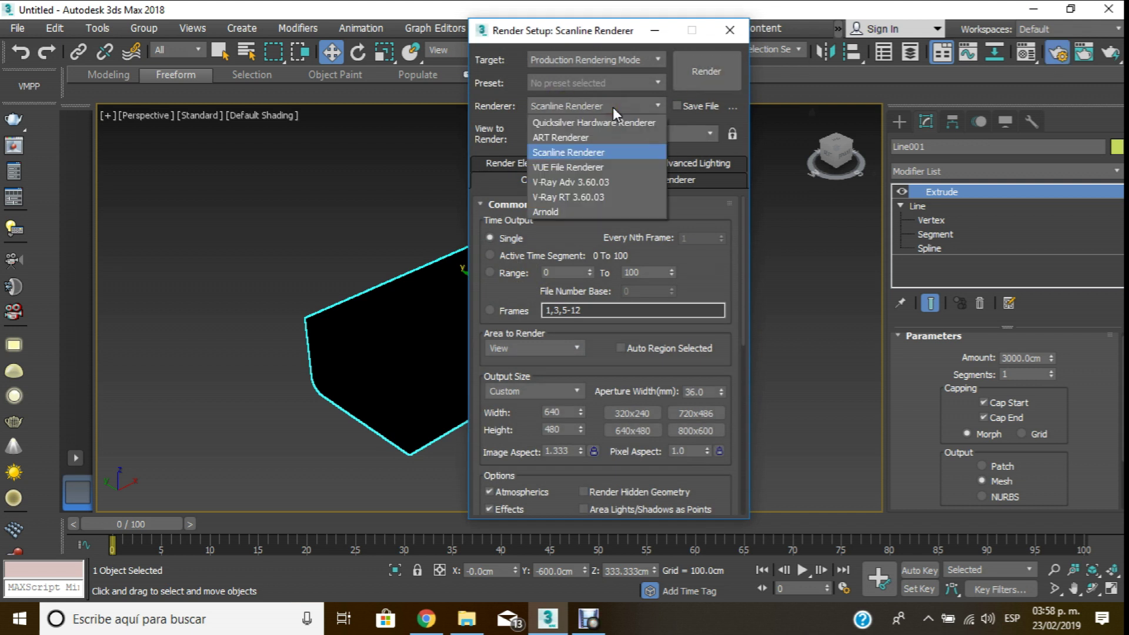
left_click(729, 32)
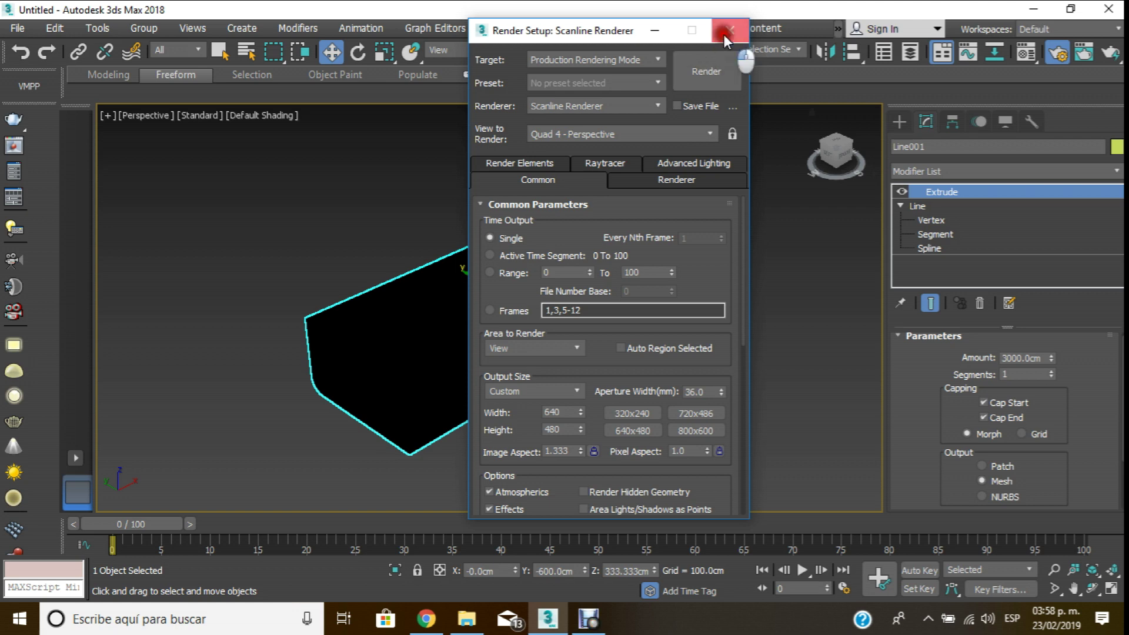
left_click(725, 33)
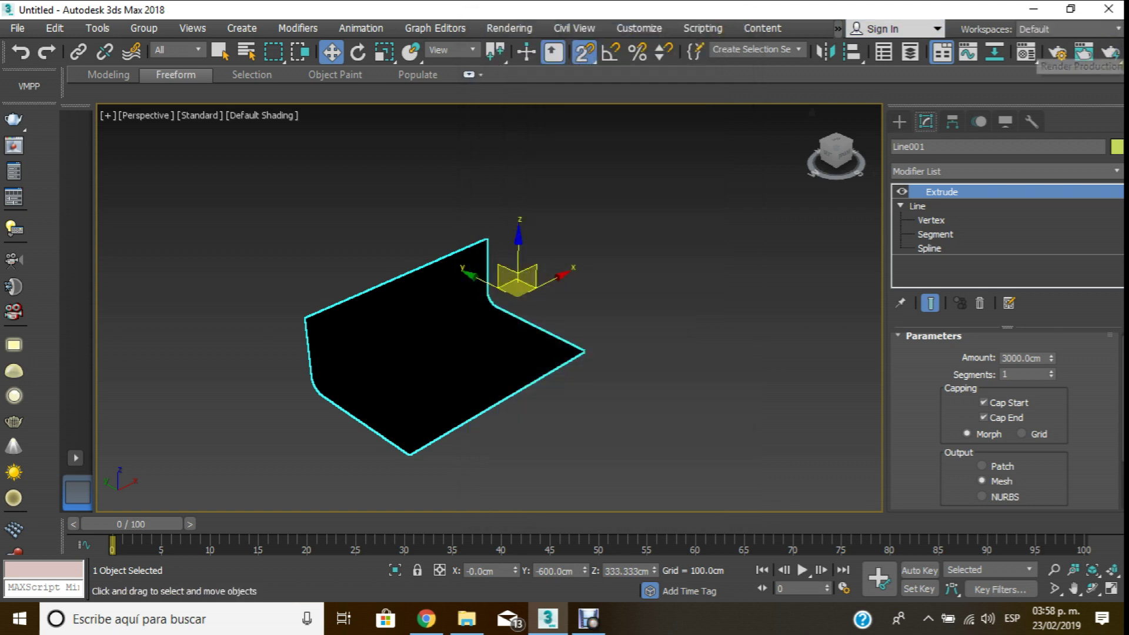
left_click(1109, 56)
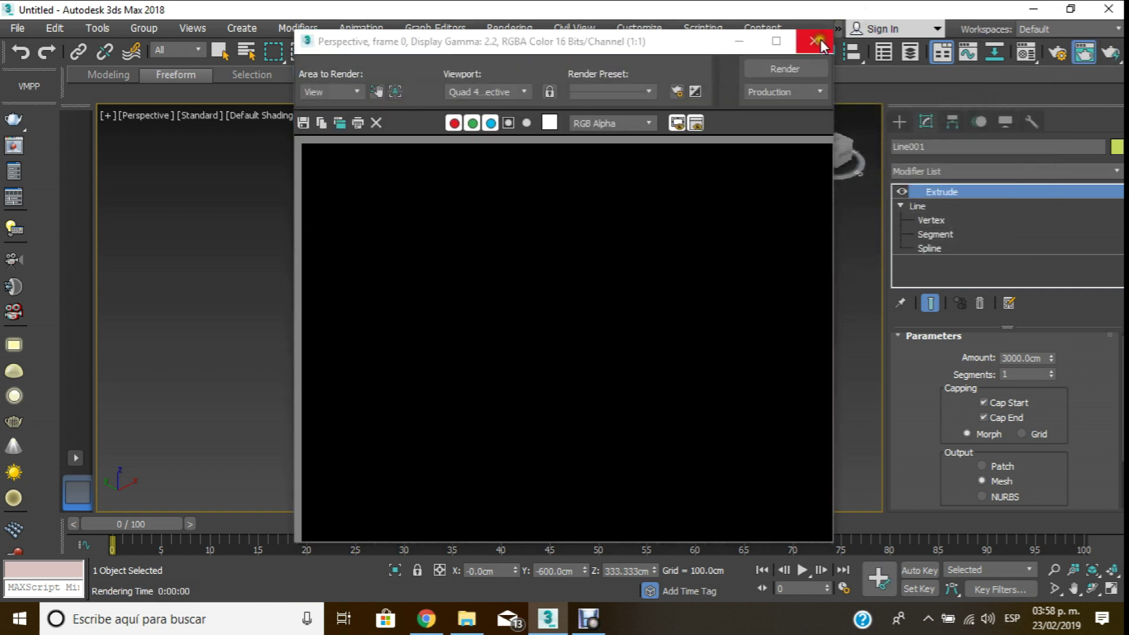
left_click(813, 41)
left_click_drag(1116, 65, 1116, 141)
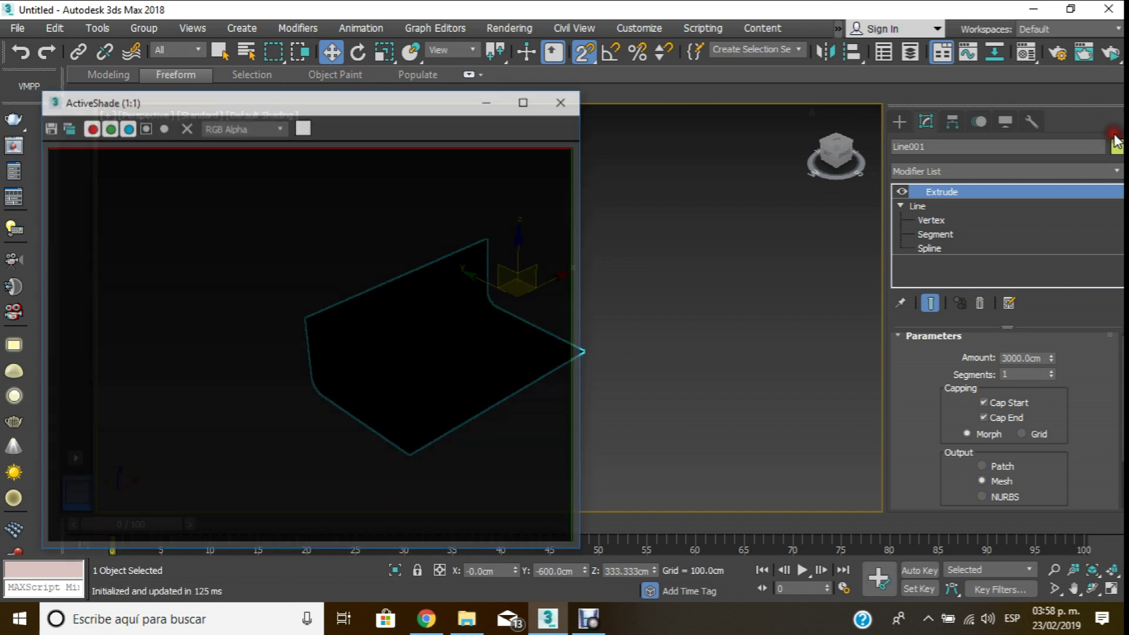
left_click_drag(428, 114, 947, 72)
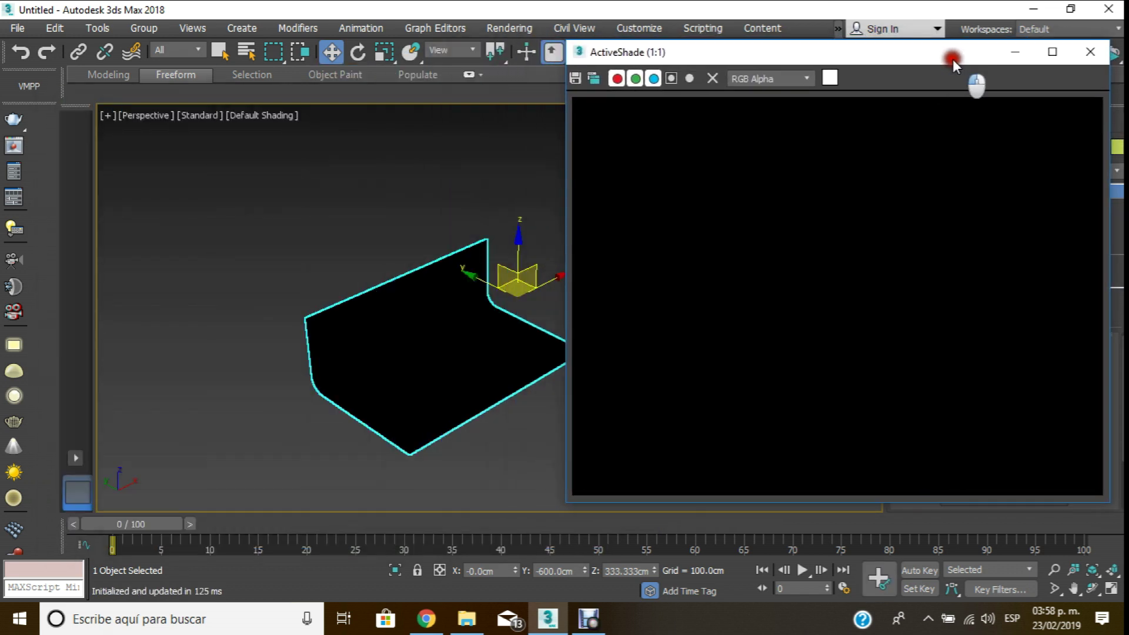
left_click(1088, 61)
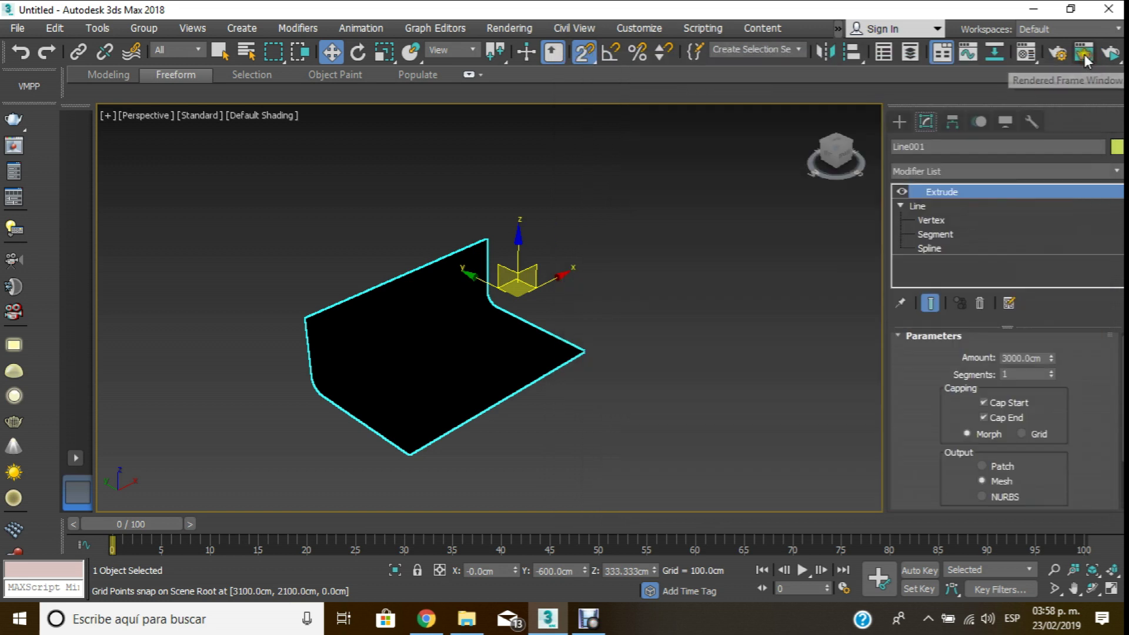
- In Render Setup for ActiveShade, choose Arnold as the renderer
left_click(1064, 56)
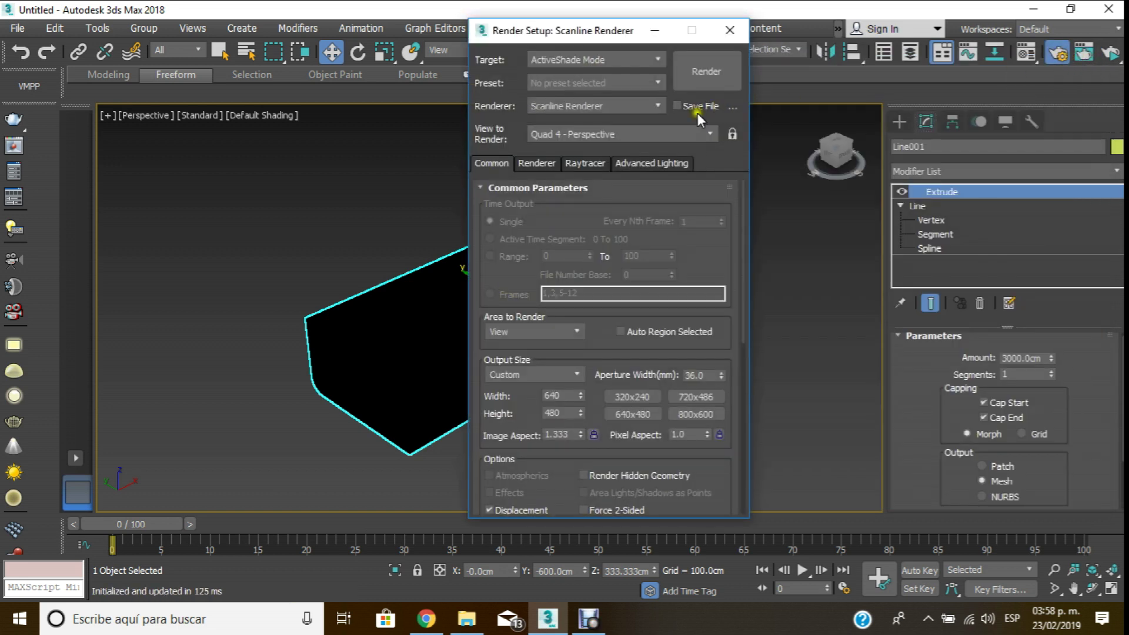
left_click(598, 110)
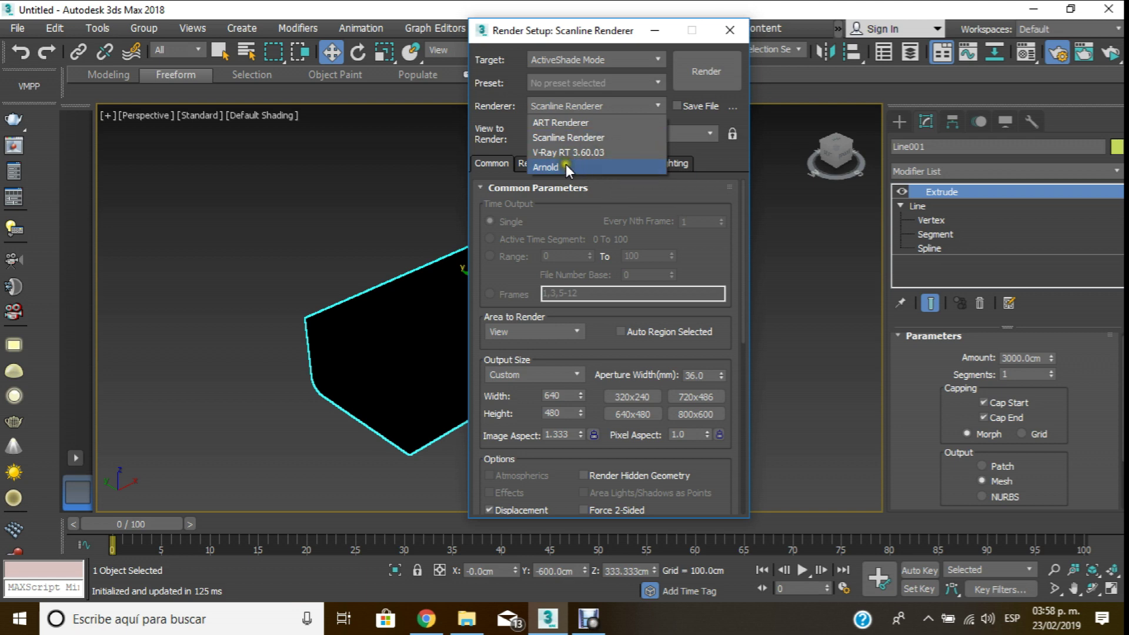
left_click(603, 168)
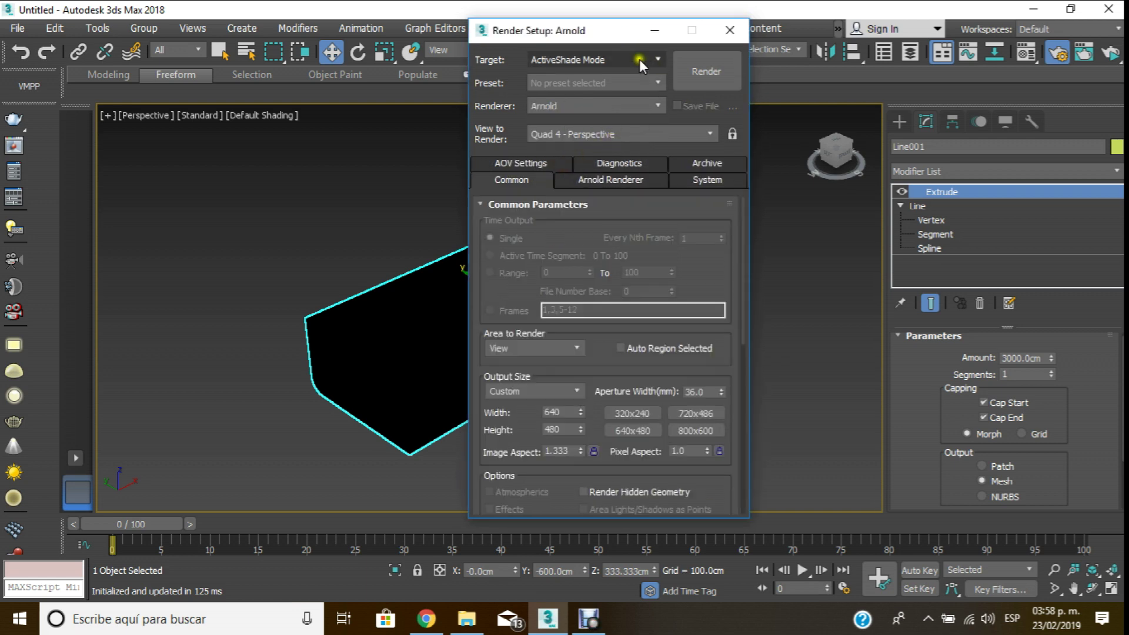
left_click_drag(615, 32, 763, 34)
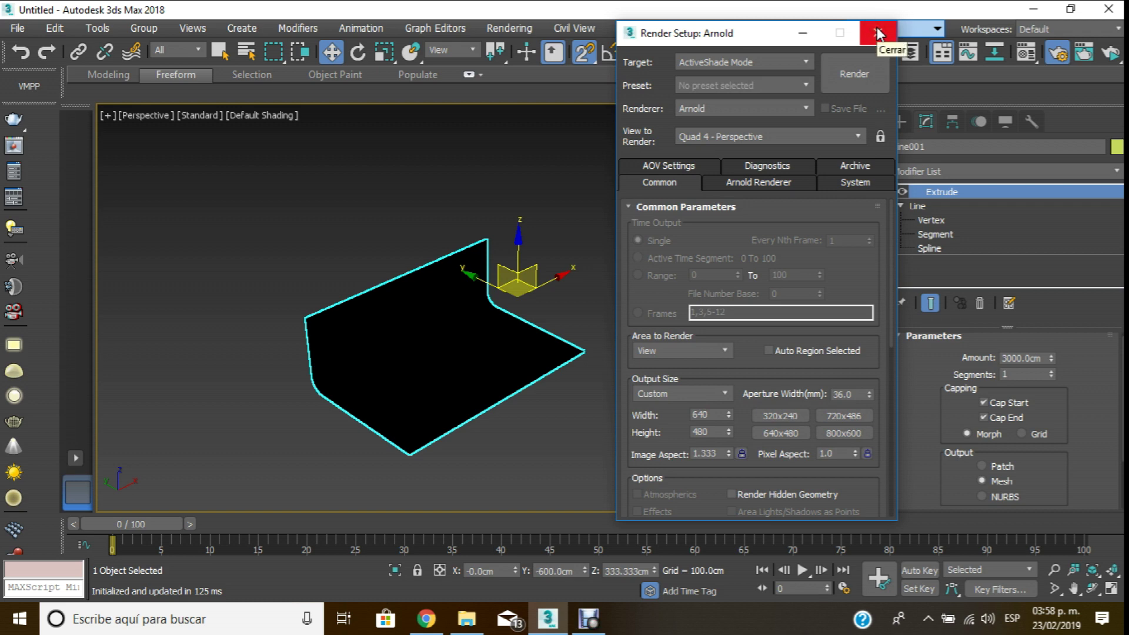
left_click(879, 33)
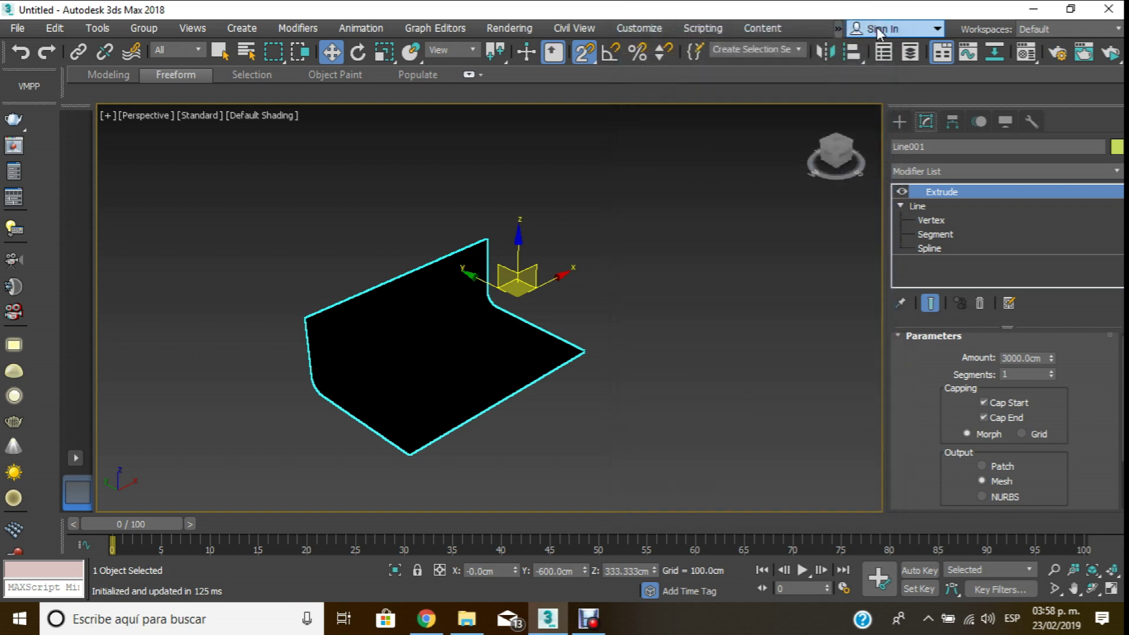
- In the Material Editor, change 01 - Default to Arnold > Built-in > Standard Surface
left_click(1025, 53)
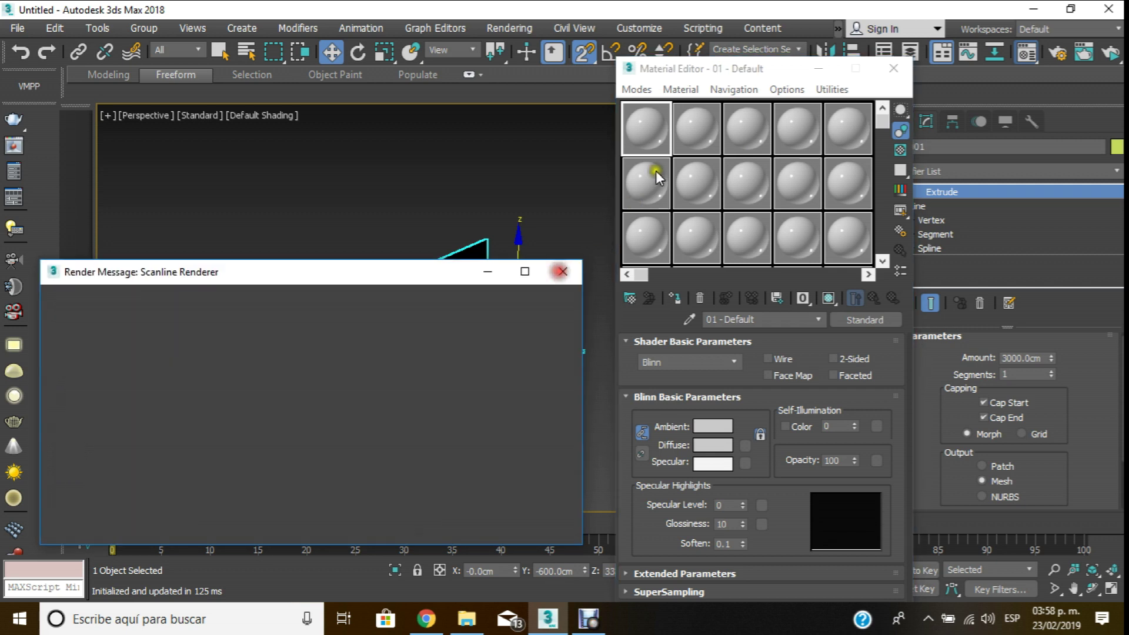
left_click(862, 315)
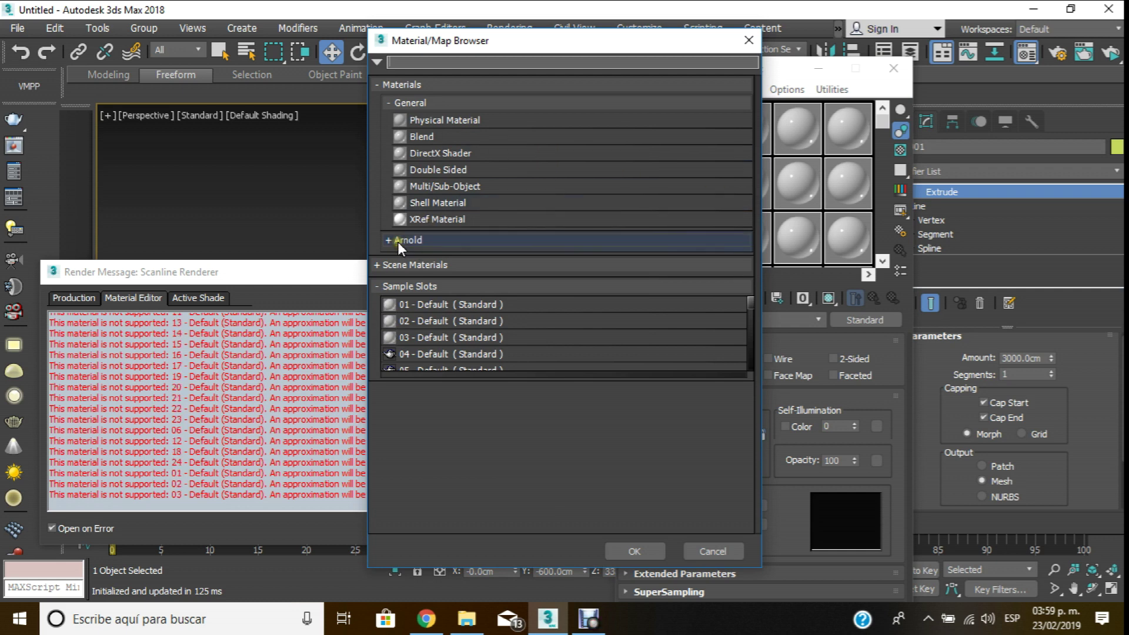
left_click(394, 241)
left_click(429, 298)
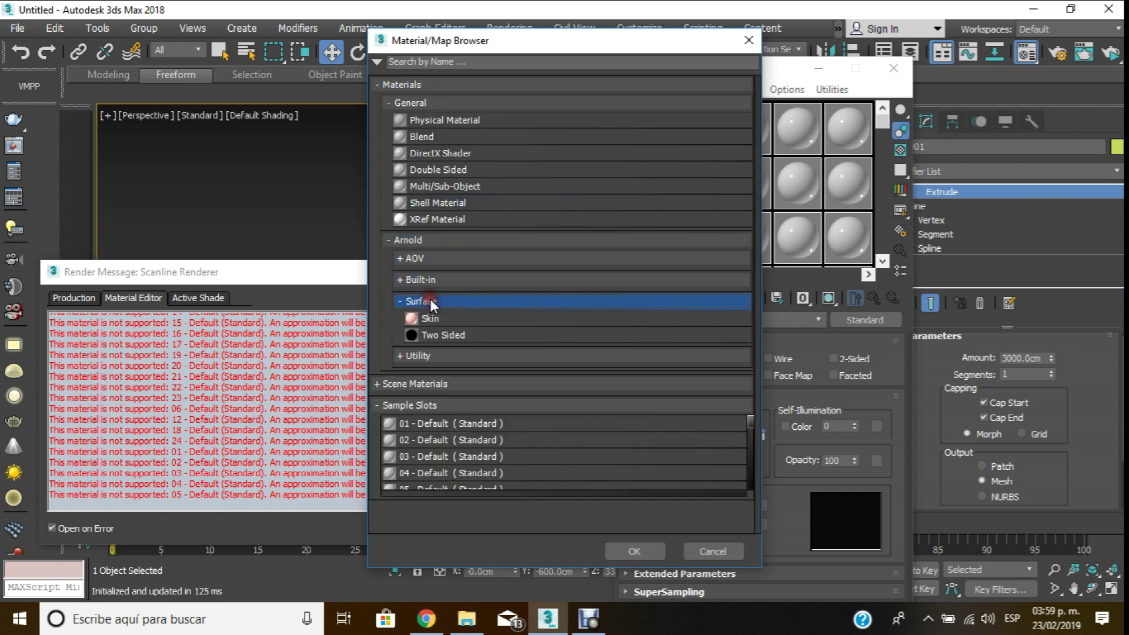
left_click(414, 300)
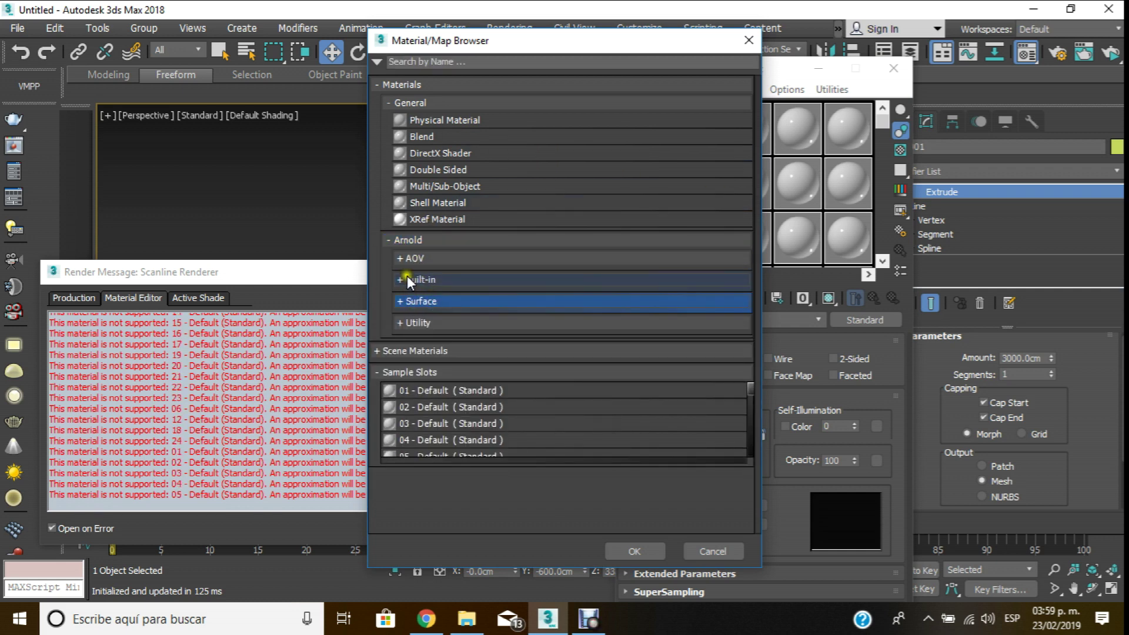
left_click(405, 276)
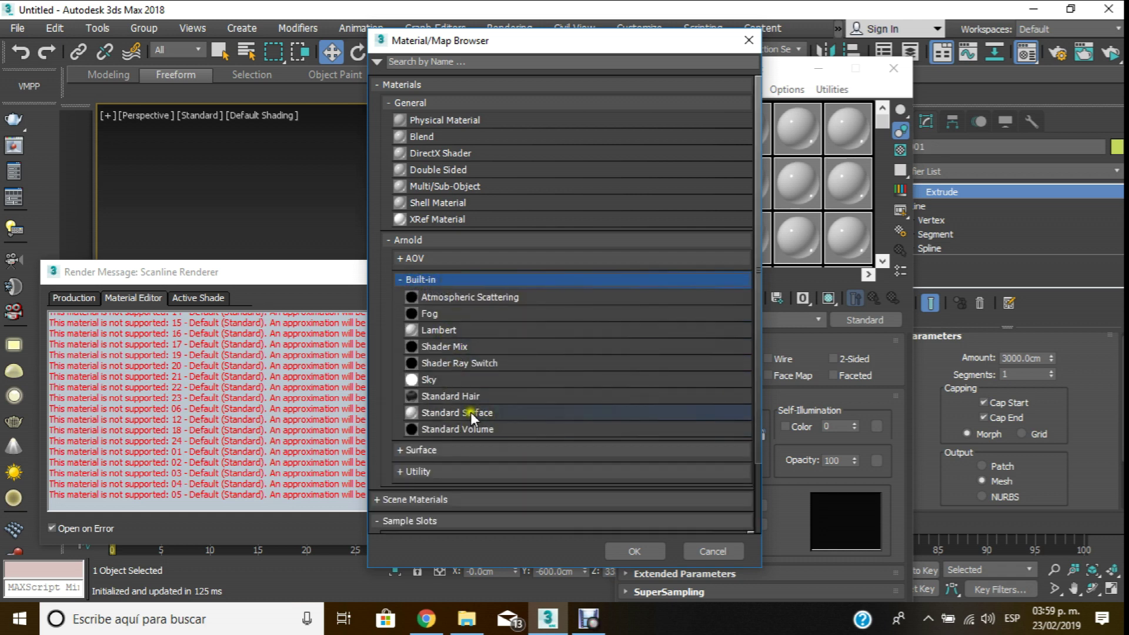
double_click(454, 412)
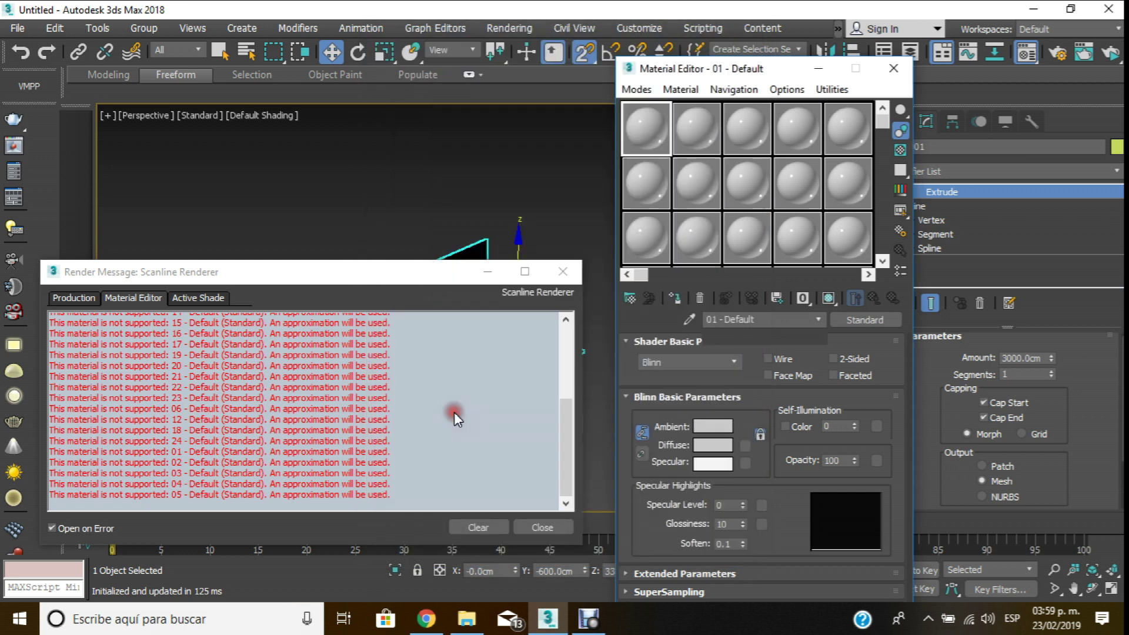
- Browse through the sample material slots, dismiss a render message, and return to 01 - Default
left_click(695, 149)
left_click(747, 129)
left_click(795, 130)
left_click(847, 126)
left_click(664, 176)
left_click(688, 176)
left_click(732, 177)
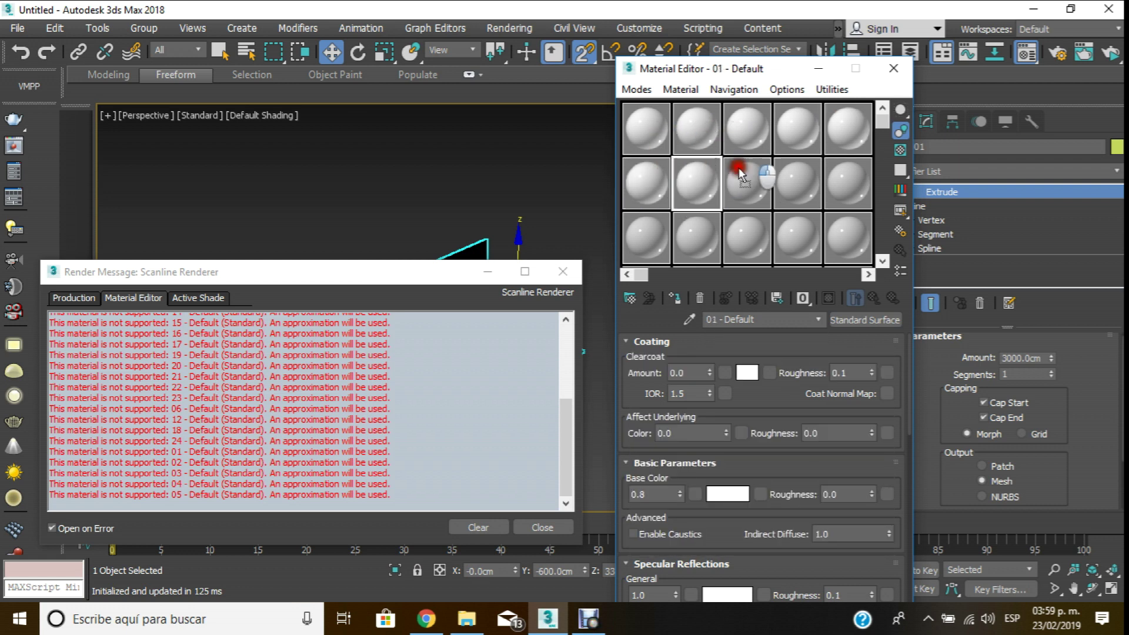
left_click(562, 272)
left_click(782, 182)
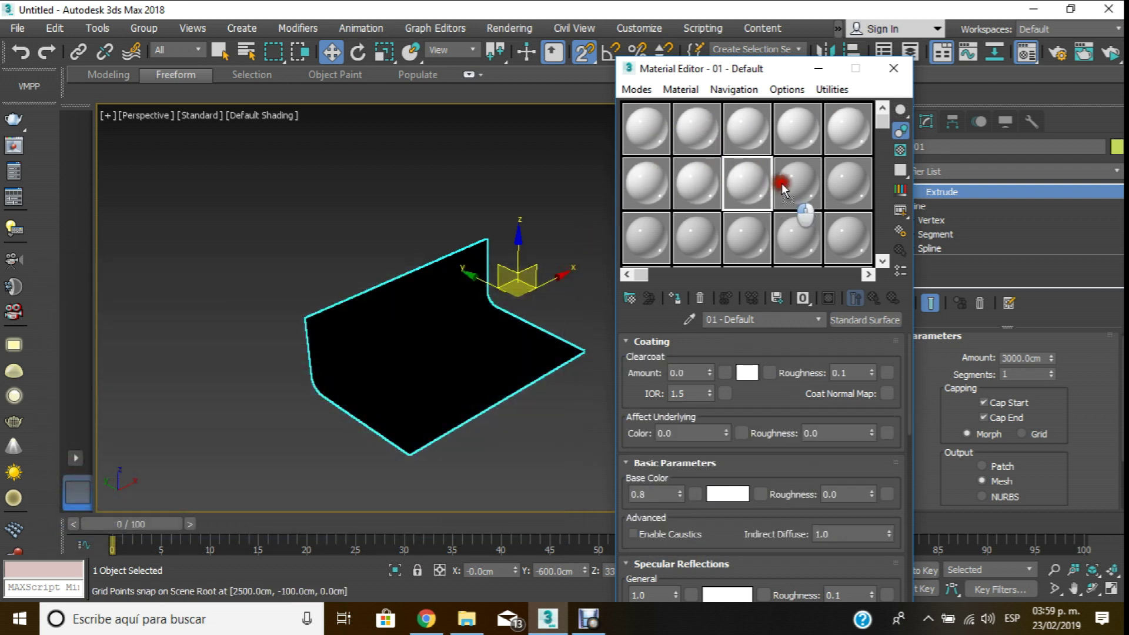
left_click(843, 188)
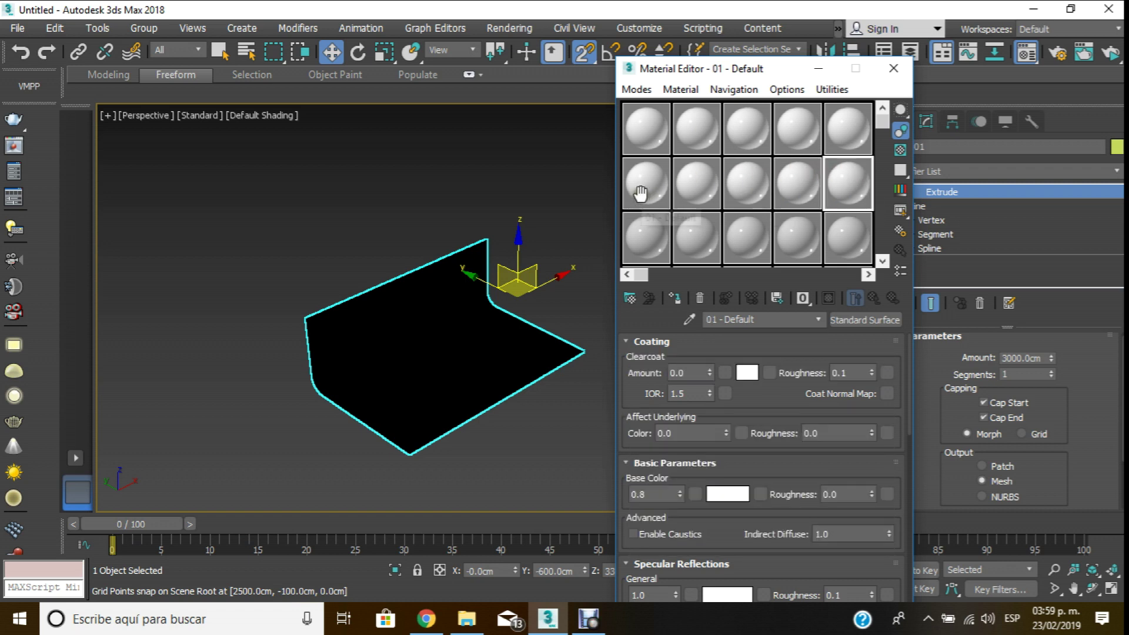
left_click(645, 244)
left_click(700, 238)
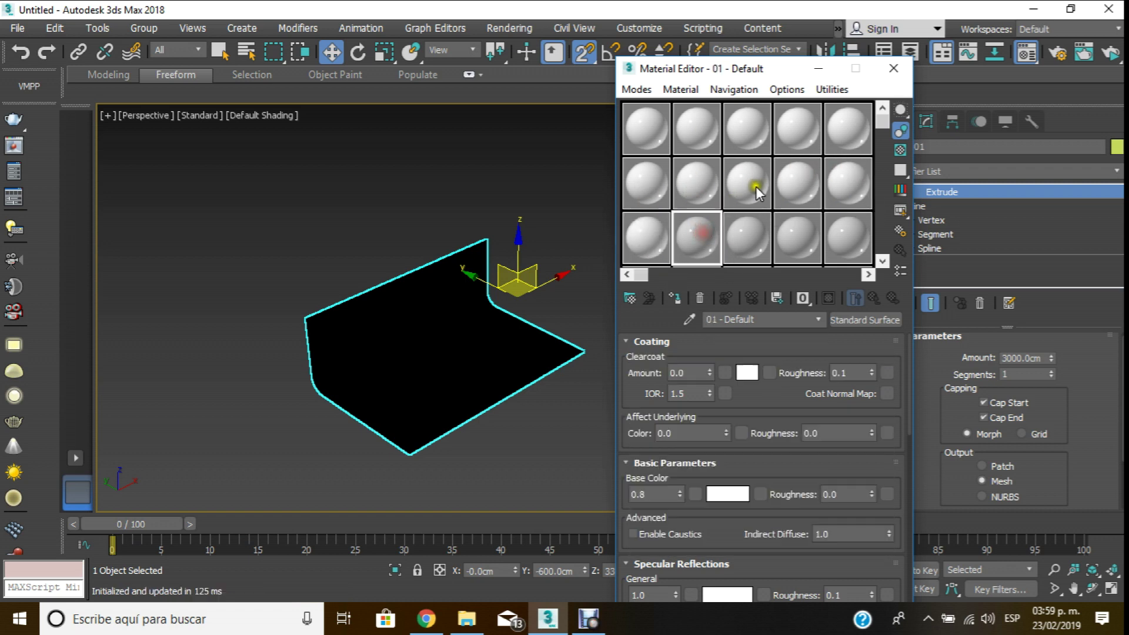
left_click(757, 209)
left_click(801, 231)
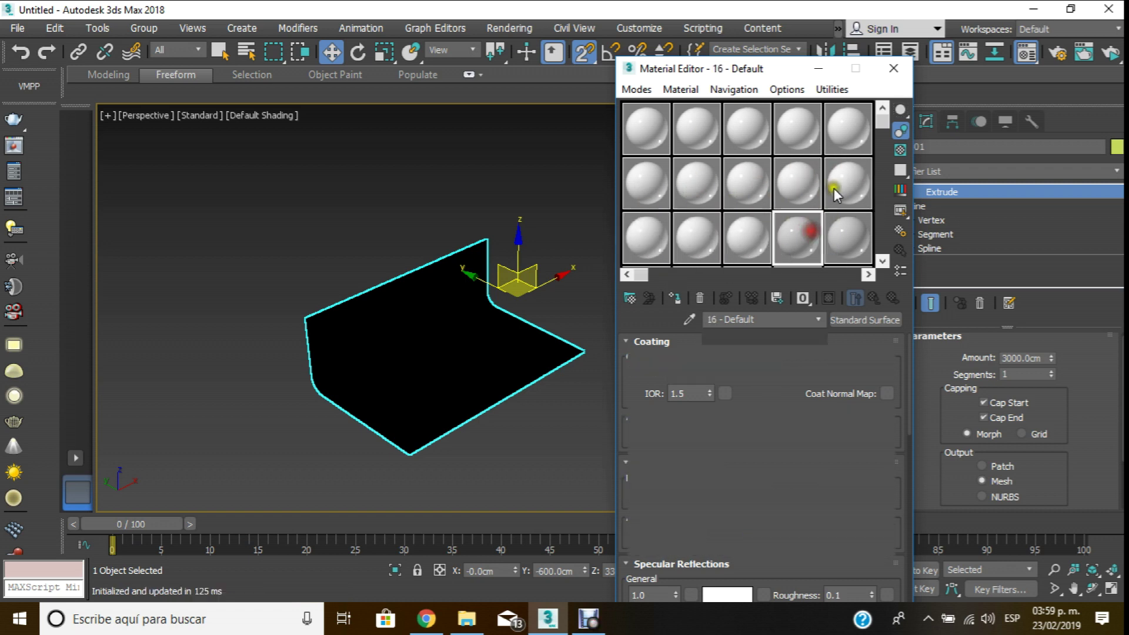
left_click(845, 185)
left_click(643, 134)
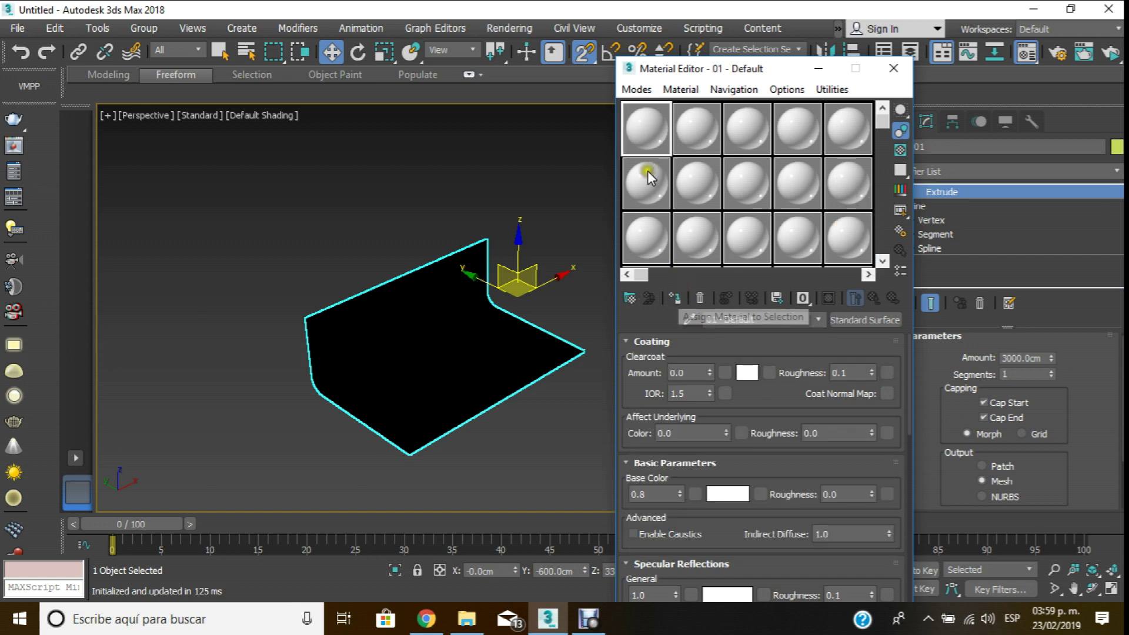
- Assign 01 - Default to the L-shaped backdrop and close the Material Editor
left_click(674, 297)
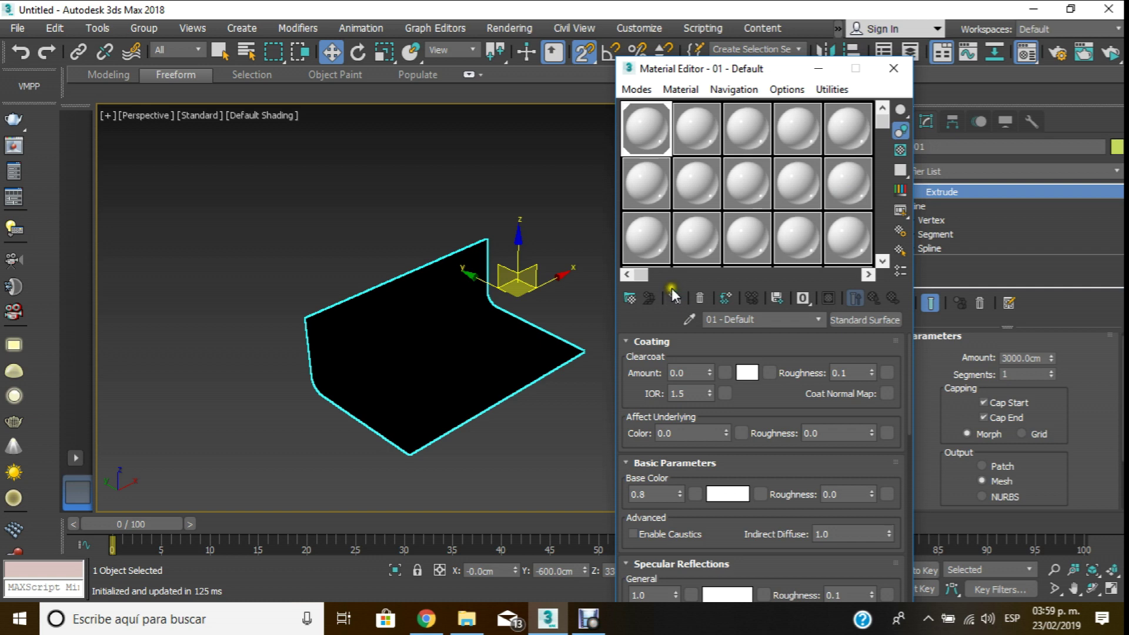
left_click(492, 202)
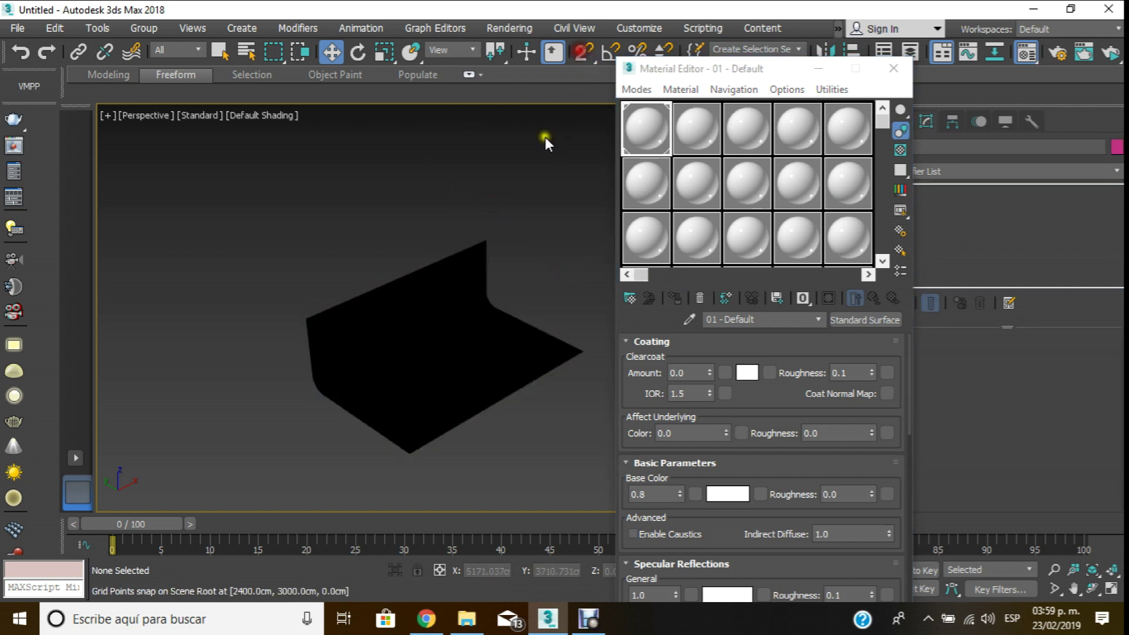
left_click(481, 265)
left_click(641, 138)
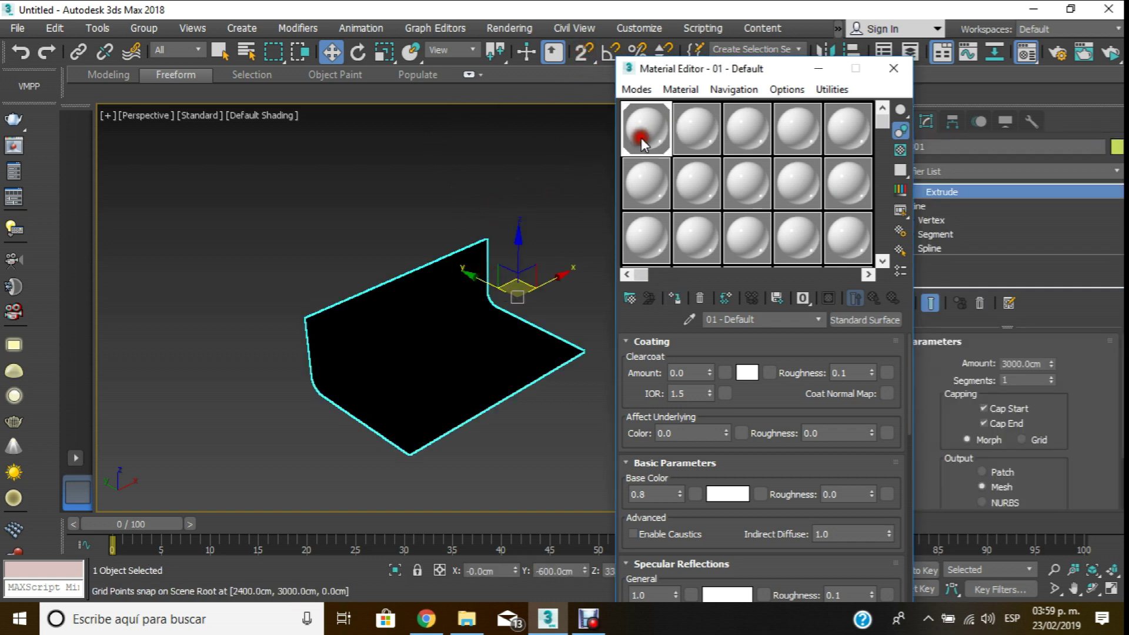
left_click(676, 297)
left_click(893, 68)
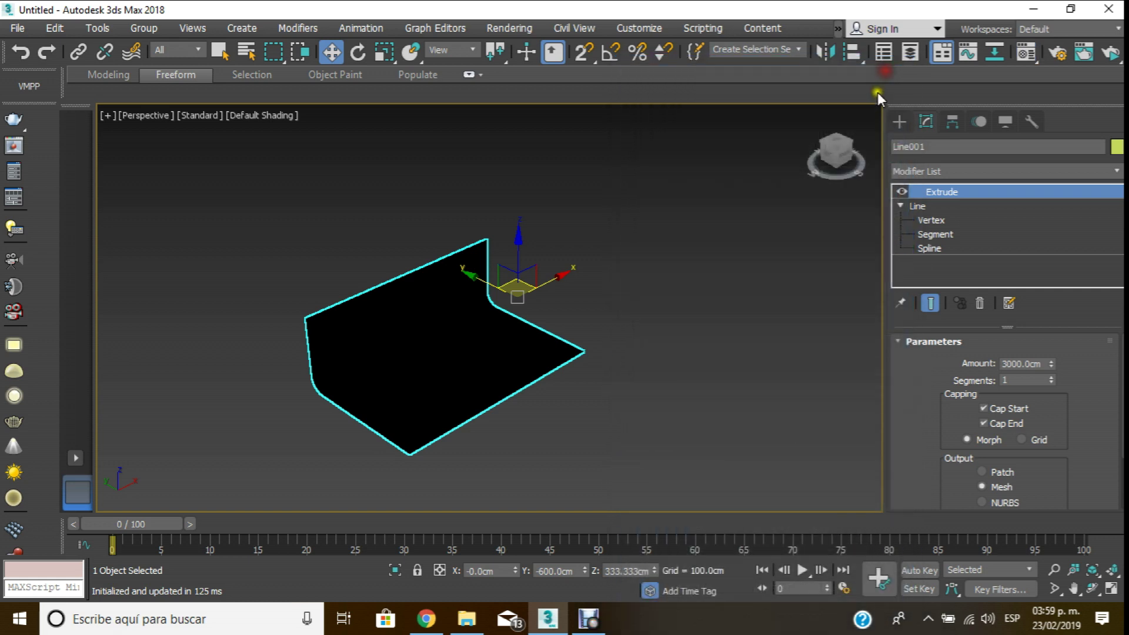
left_click(835, 151)
- Create a targeted Physical camera in the Top view and move it onto the floor, aimed at the backdrop
middle_click_drag(421, 272, 454, 197)
scroll(454, 197, "down", 3)
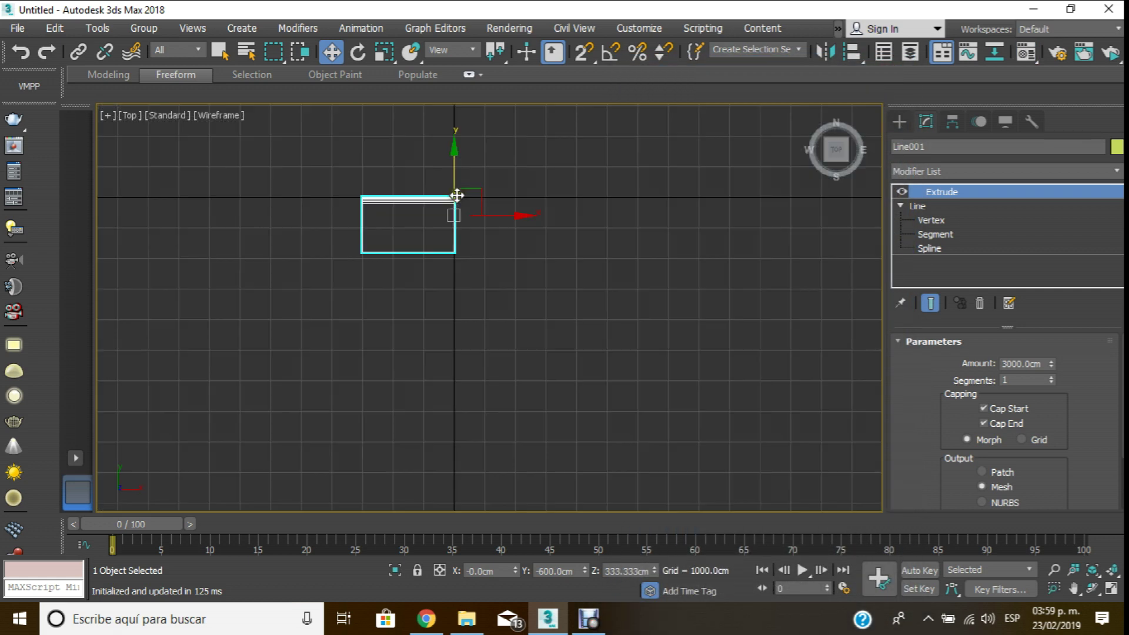
scroll(436, 201, "up", 1)
middle_click_drag(568, 208, 618, 214)
left_click(899, 122)
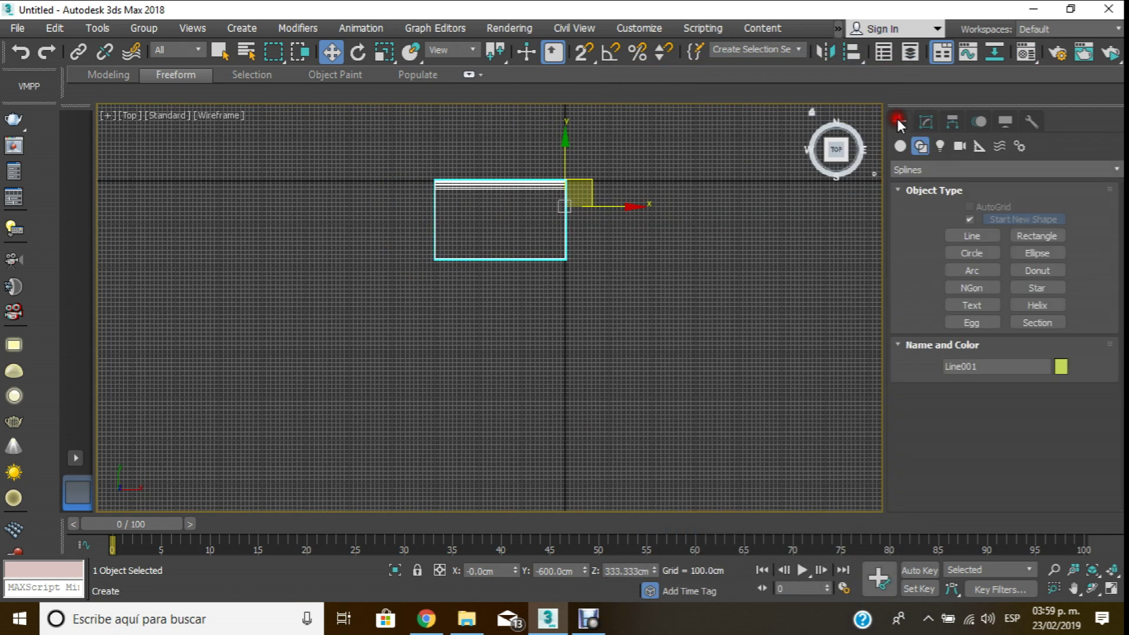
left_click(962, 146)
left_click(971, 222)
left_click_drag(453, 298, 517, 166)
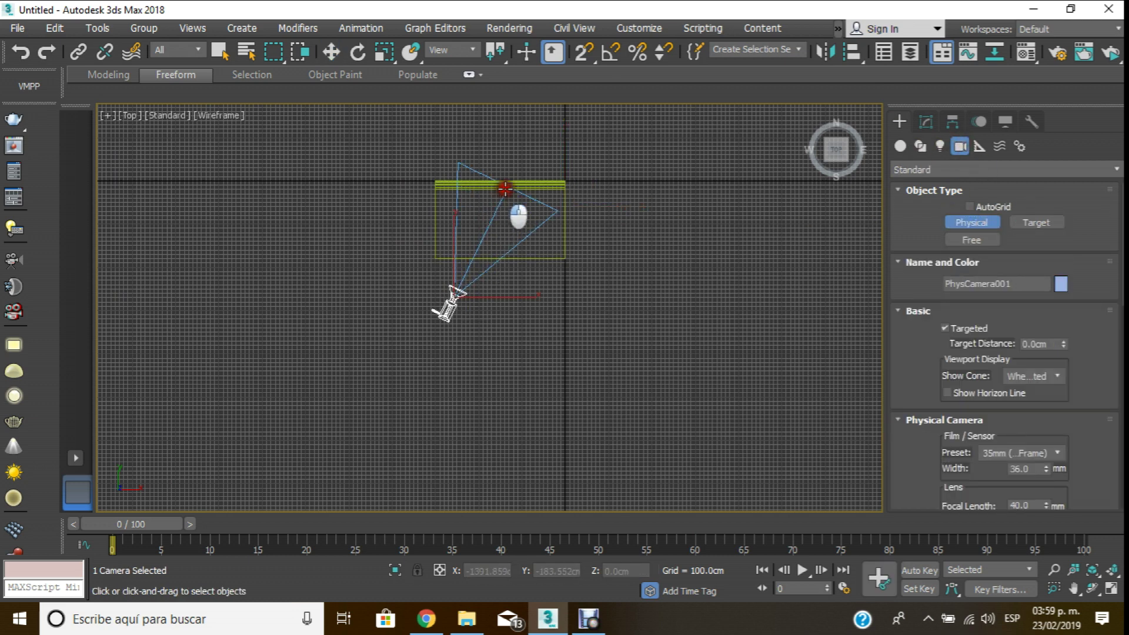
middle_click_drag(488, 225, 485, 215)
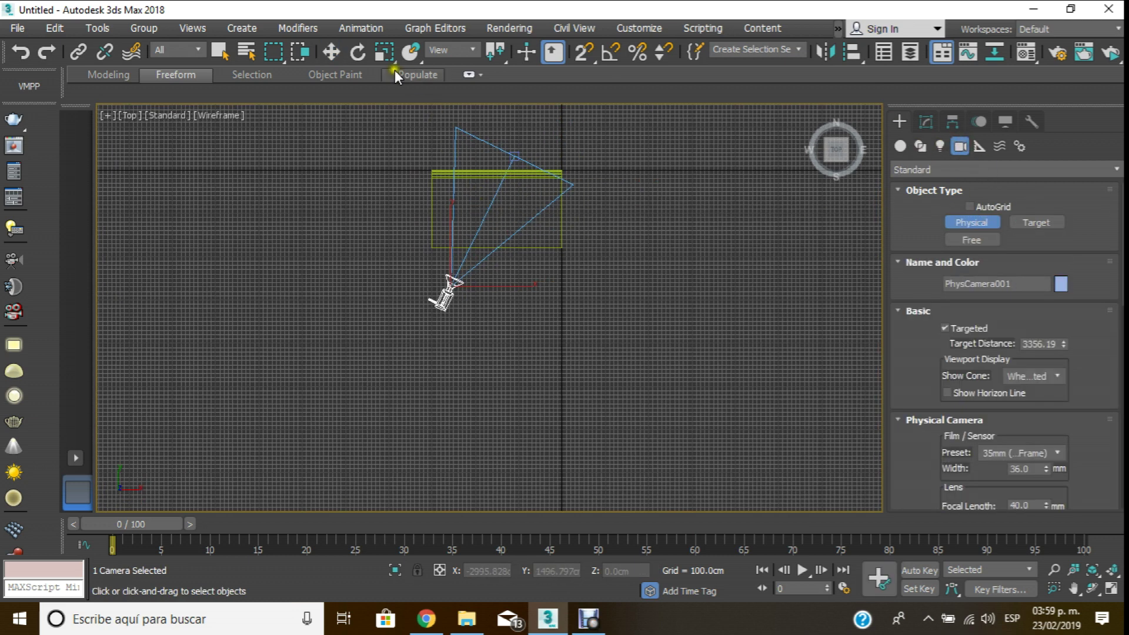
left_click(338, 51)
left_click_drag(449, 245, 462, 190)
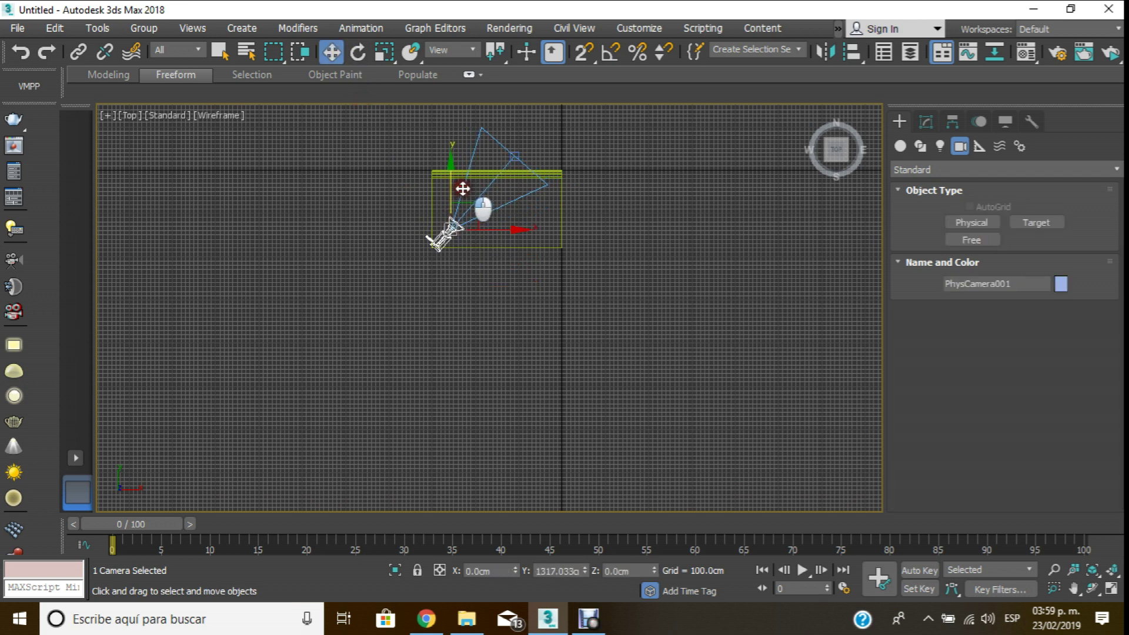
left_click_drag(494, 225, 517, 227)
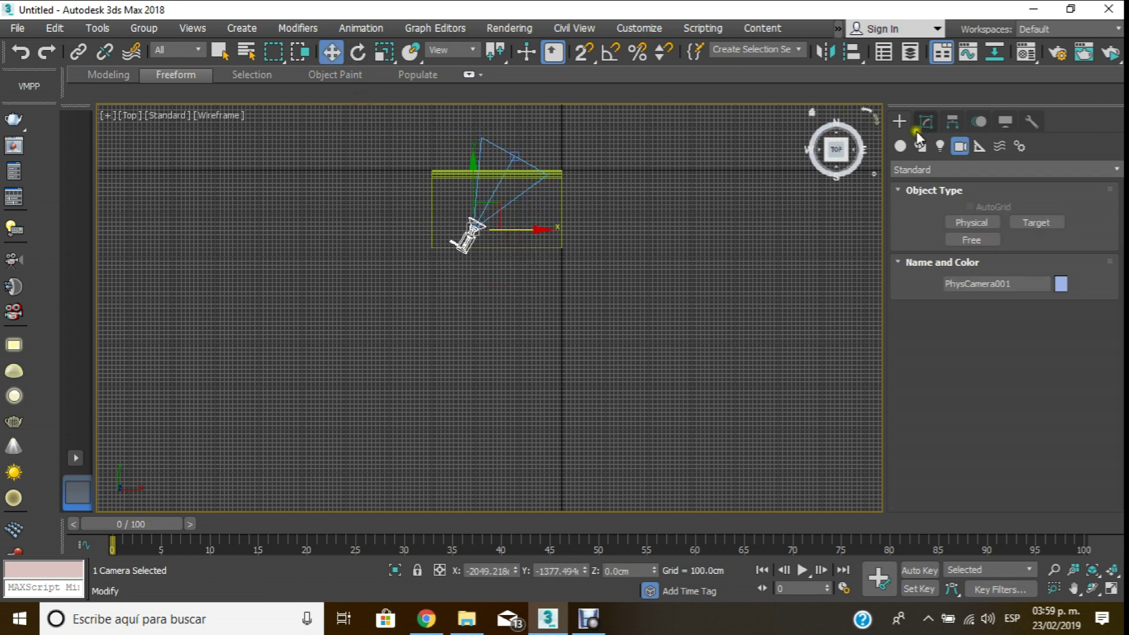
- Set PhysCamera001's Exposure Gain to Manual with ISO 600
left_click(929, 119)
left_click_drag(902, 437, 900, 407)
scroll(904, 411, "down", 2)
scroll(910, 408, "down", 3)
scroll(915, 396, "down", 1)
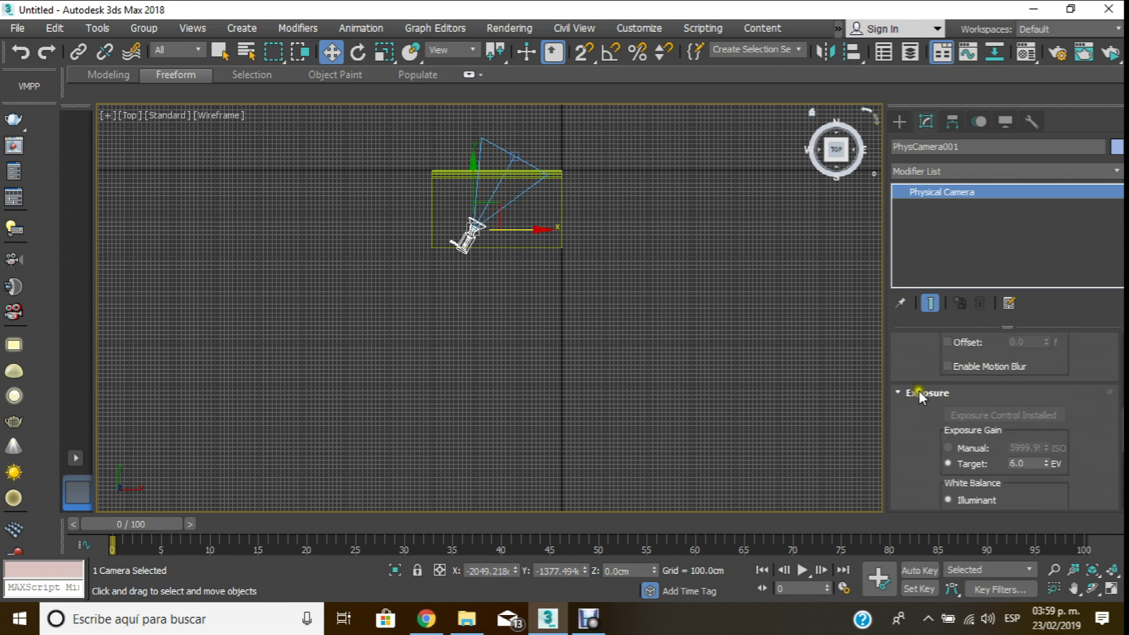
left_click(967, 448)
left_click_drag(1013, 448, 1082, 437)
type("600")
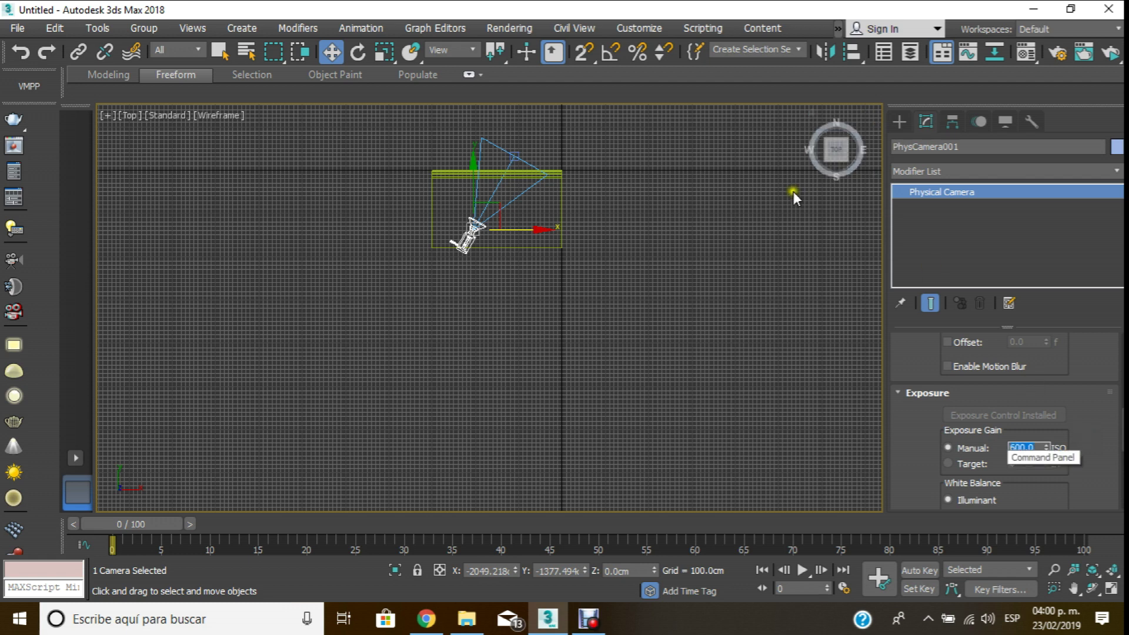
scroll(609, 202, "up", 1)
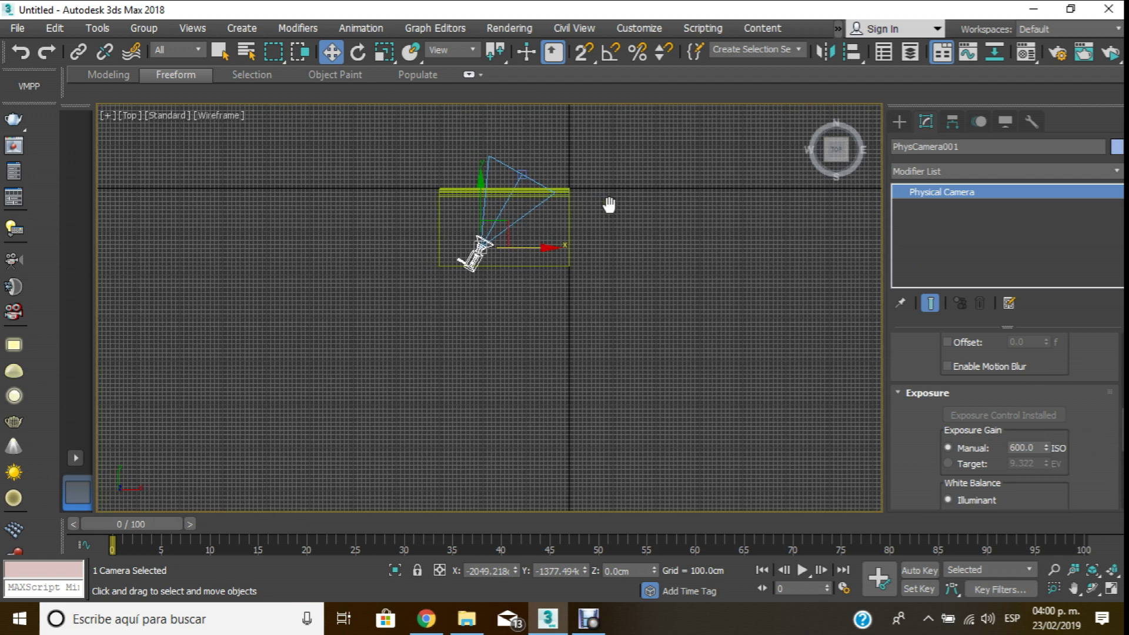
scroll(548, 209, "up", 2)
left_click(625, 220)
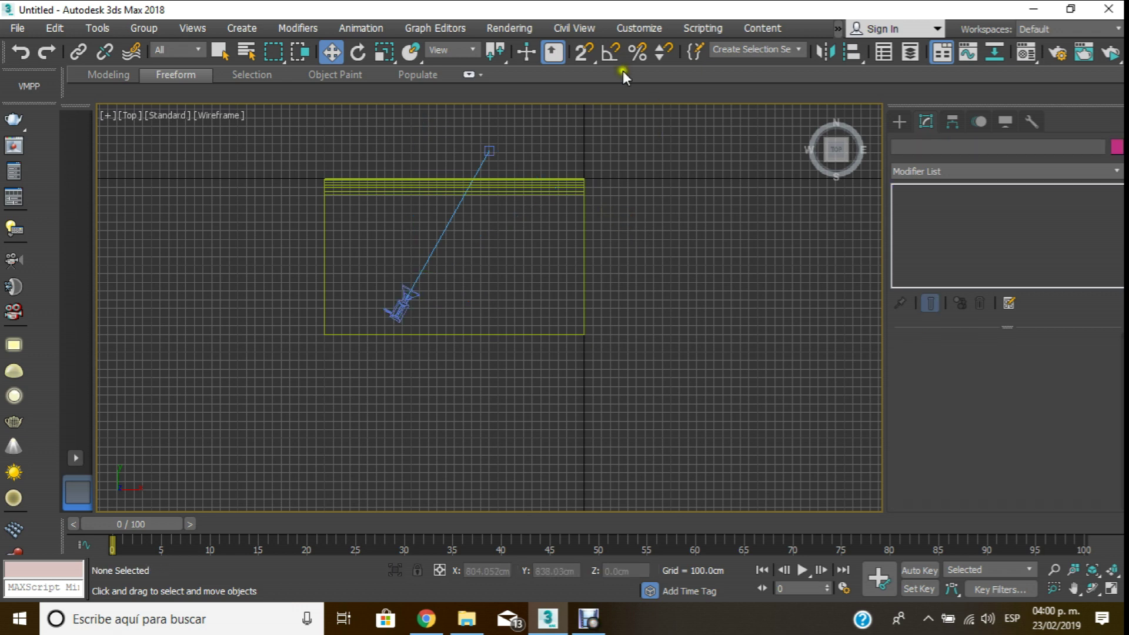
- Look through PhysCamera001 and set that viewport to Default Shading
middle_click_drag(454, 242, 448, 245)
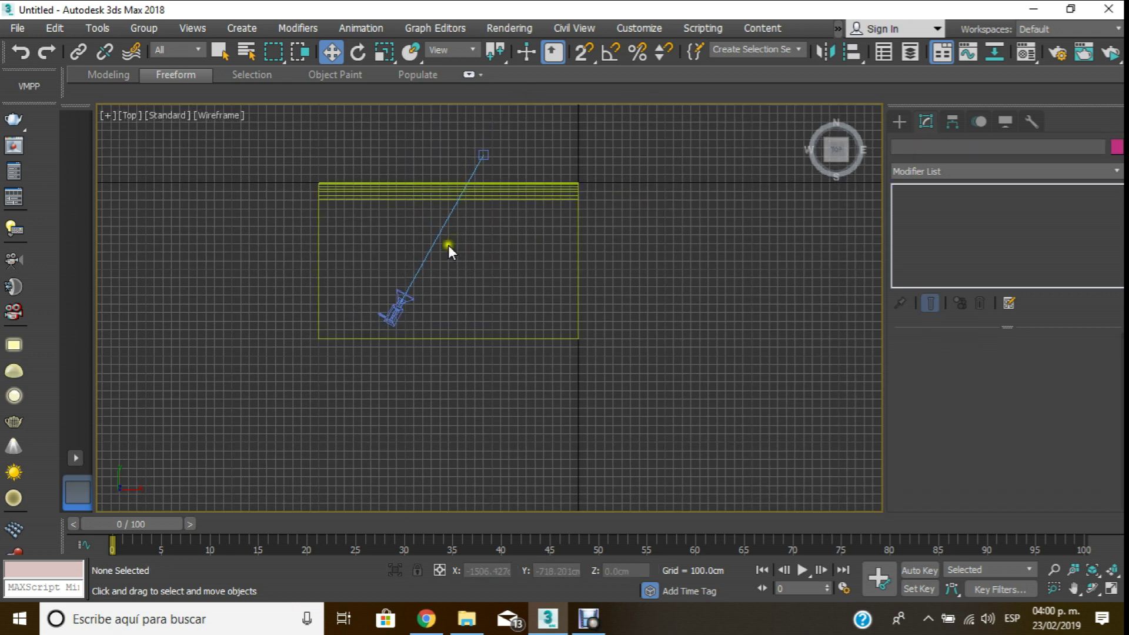
key("c")
mouse_move(404, 289)
middle_mouse_down()
mouse_move(457, 271)
mouse_move(450, 371)
middle_mouse_up()
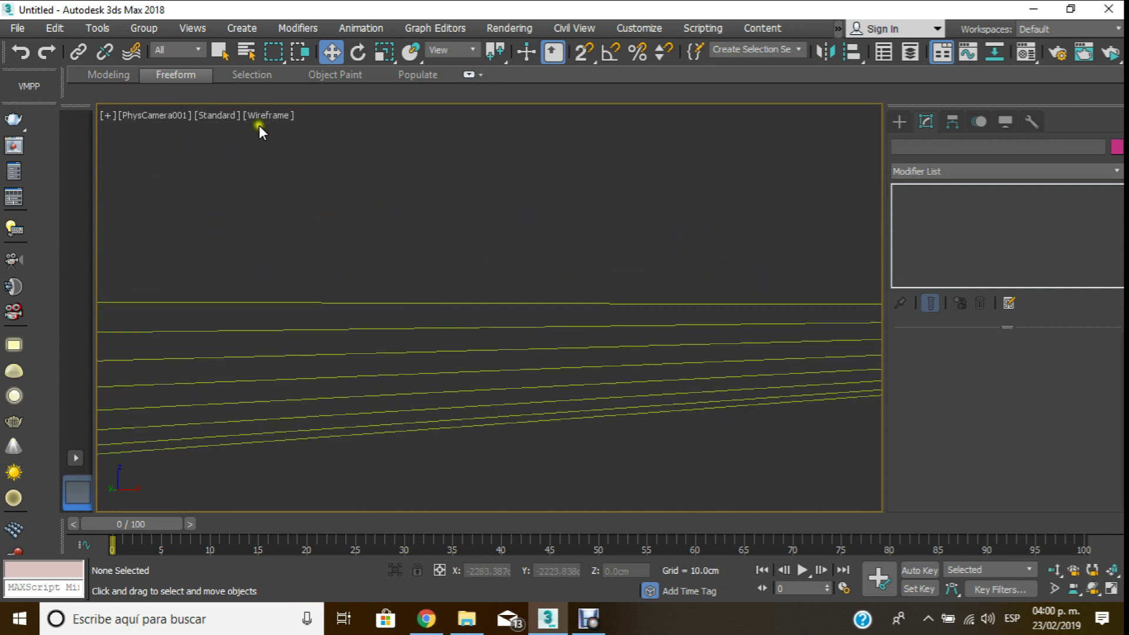
left_click(150, 115)
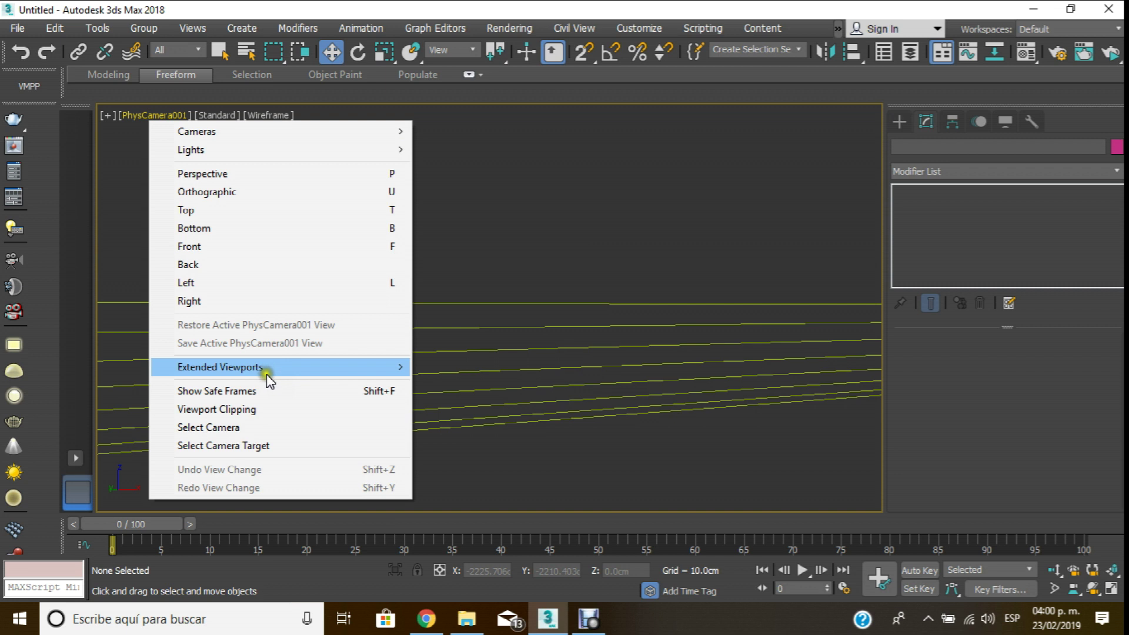
left_click(265, 116)
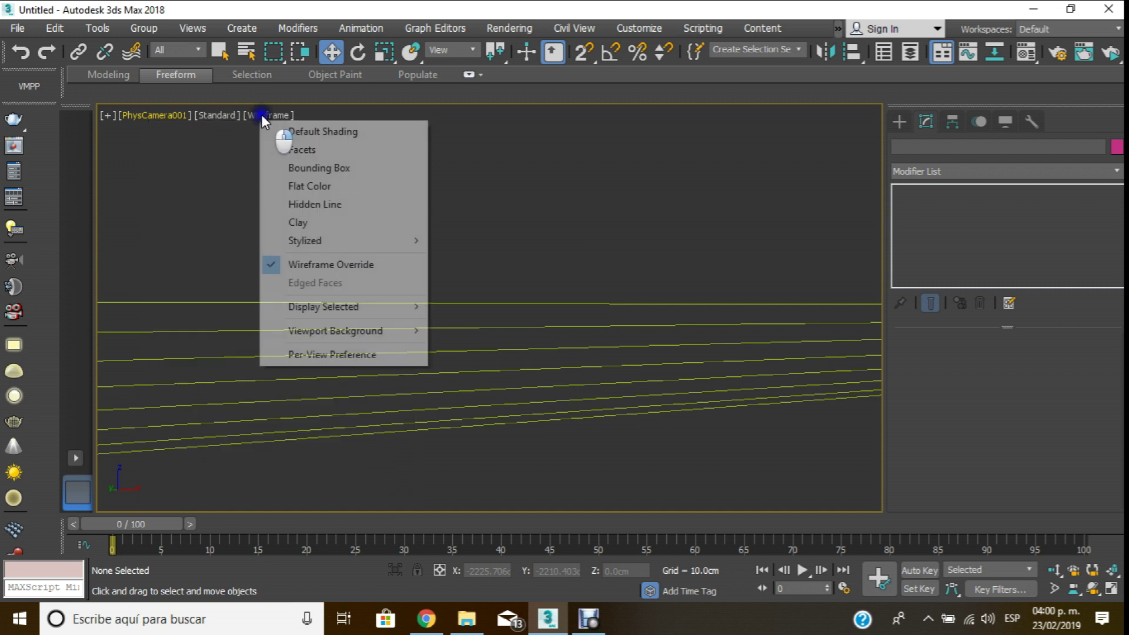
left_click(324, 132)
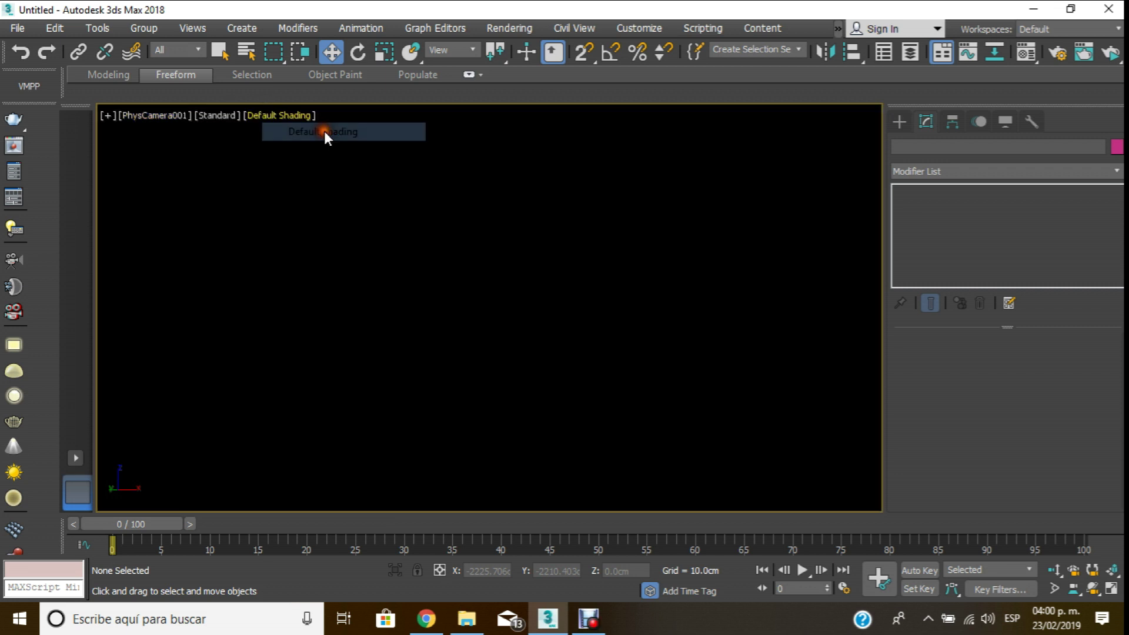
- Dolly the camera toward the floor and preview the camera view in ActiveShade
left_click(1052, 570)
mouse_move(637, 266)
left_mouse_down()
mouse_move(633, 310)
mouse_move(636, 282)
mouse_move(614, 292)
mouse_move(654, 242)
left_mouse_up()
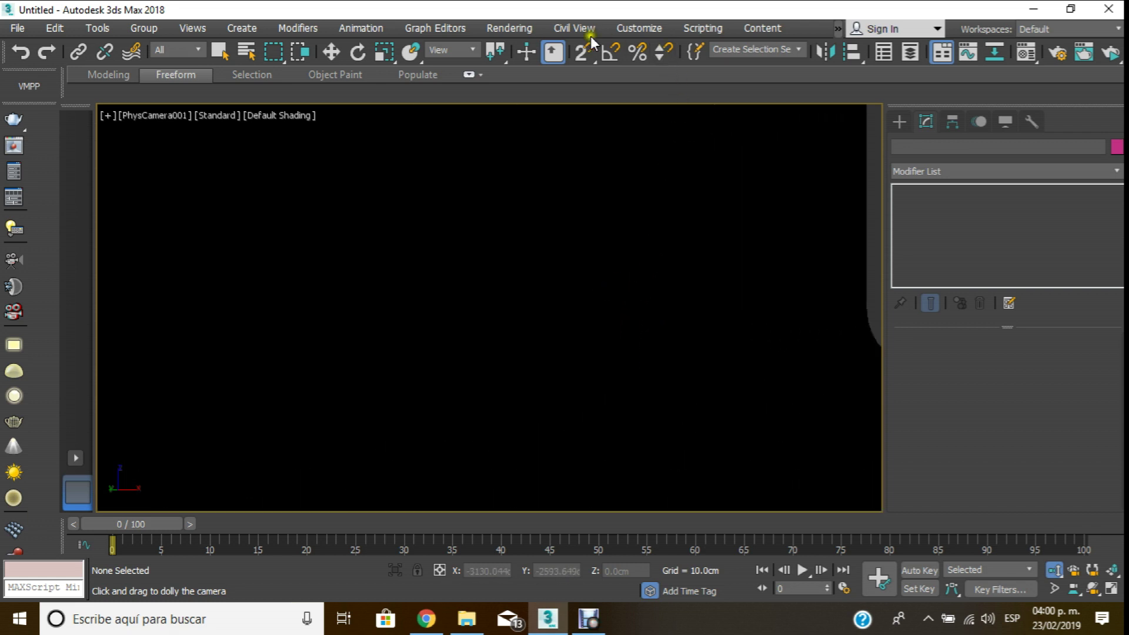
left_click(1112, 53)
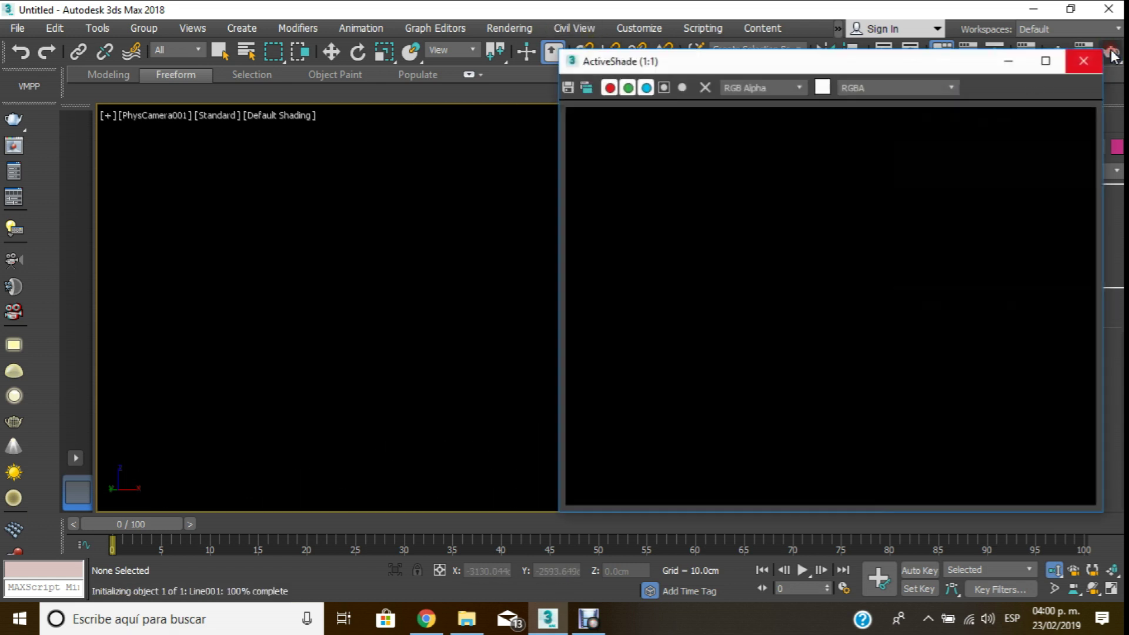
left_click_drag(936, 65, 573, 77)
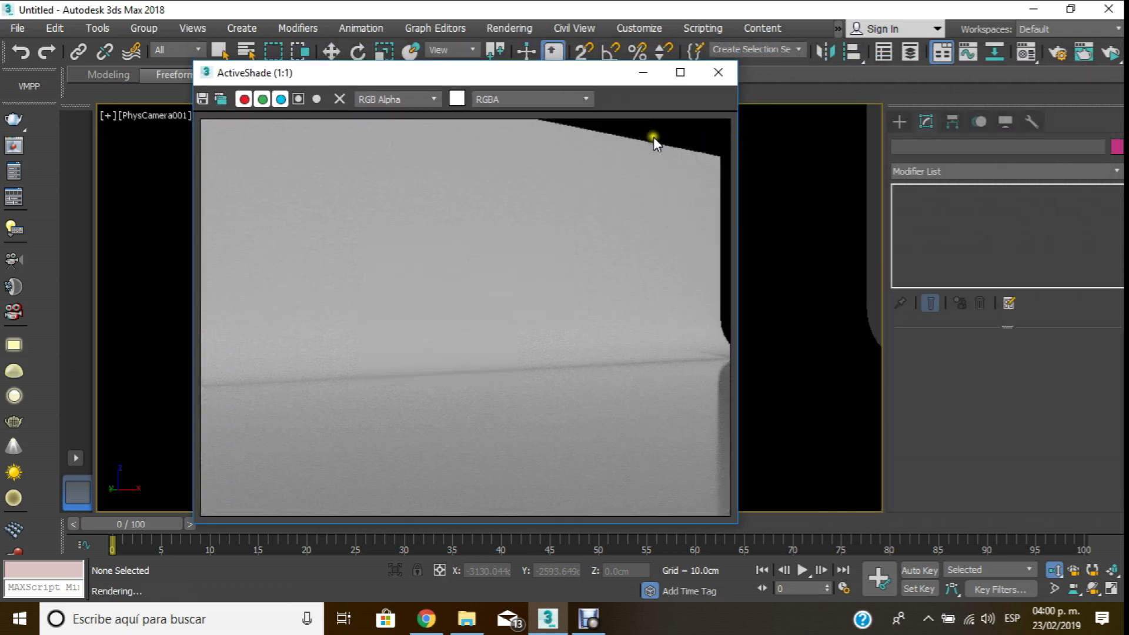
left_click(725, 69)
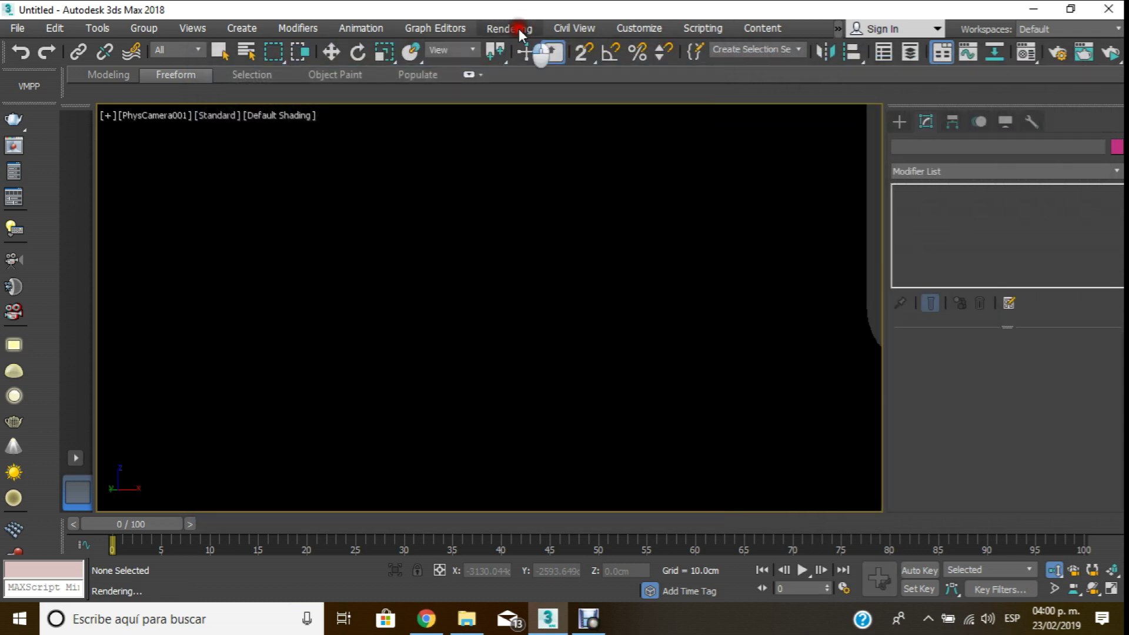
left_click(520, 30)
- Set the Environment background colour to white (RGB 255, 255, 255)
left_click(564, 262)
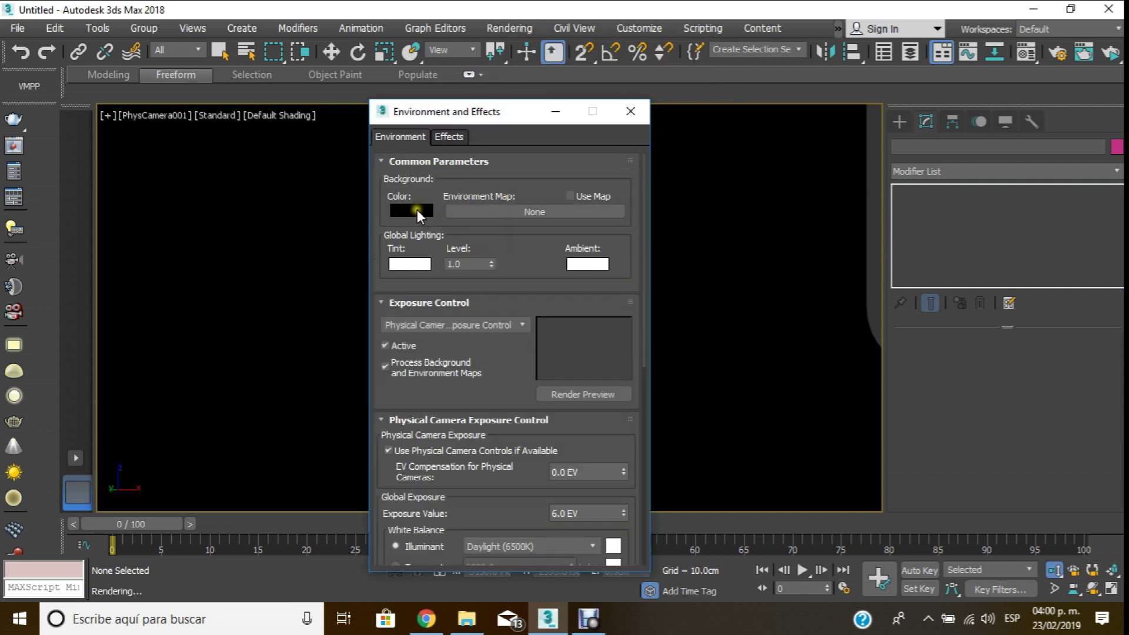
left_click(418, 209)
left_click_drag(474, 207, 477, 253)
left_click(612, 253)
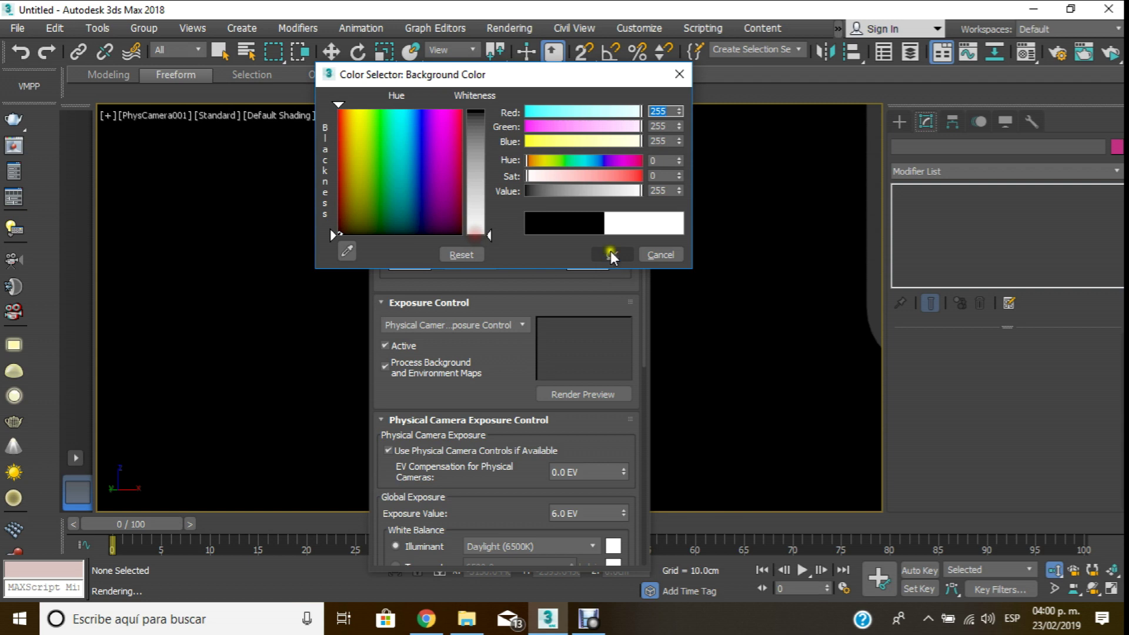
left_click(631, 111)
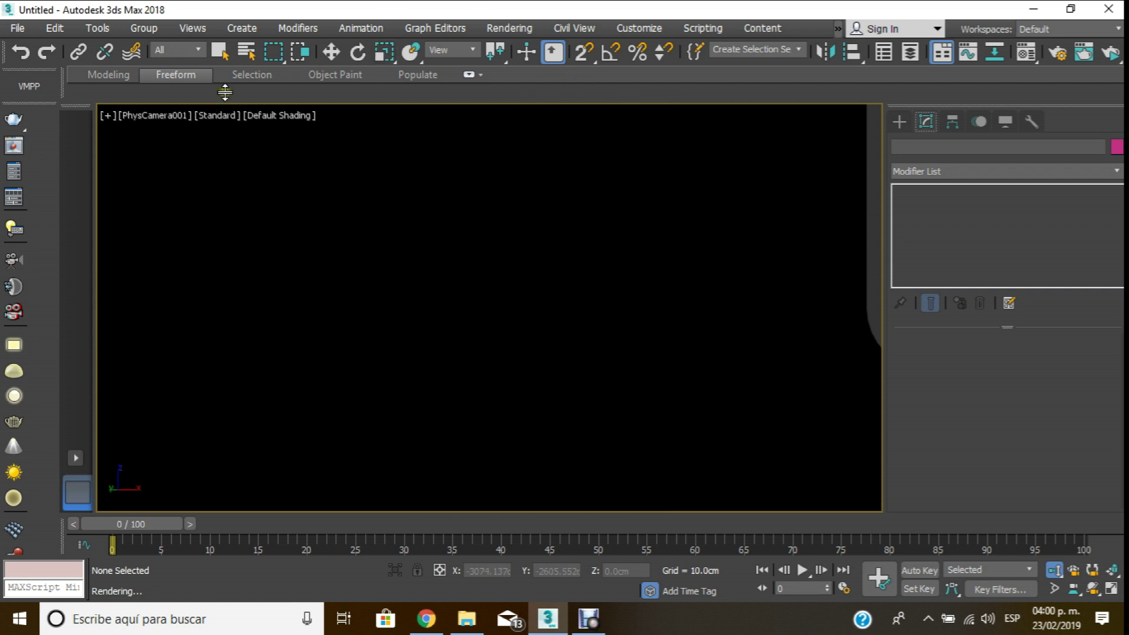
left_click(279, 117)
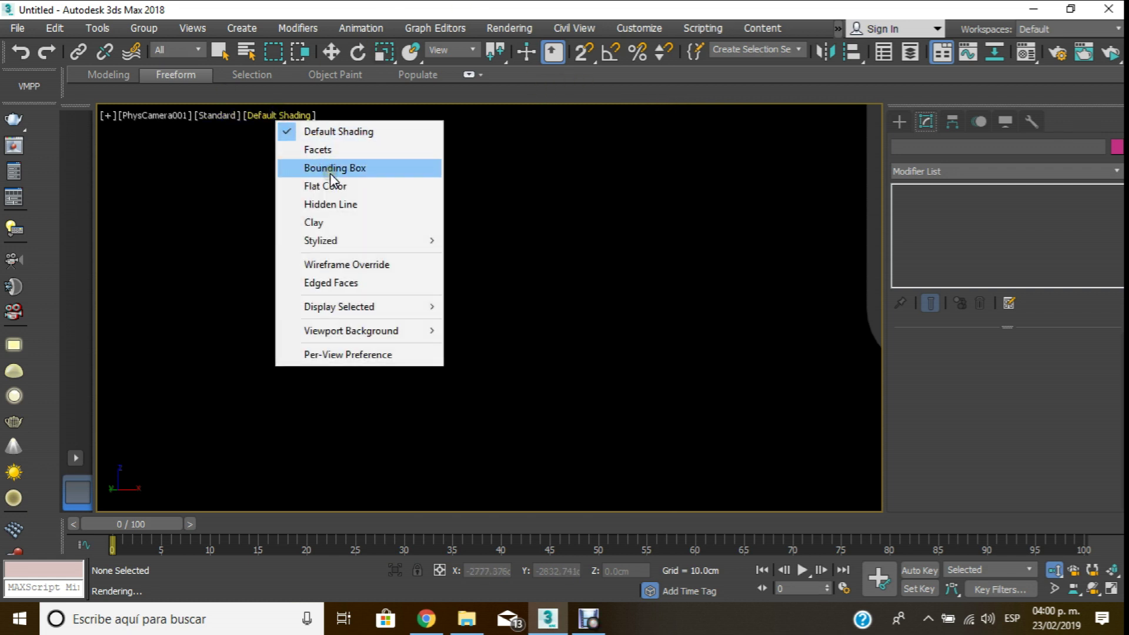
- Switch the camera view to Wireframe Override and dolly the camera back
left_click(335, 264)
middle_click_drag(396, 277, 488, 292)
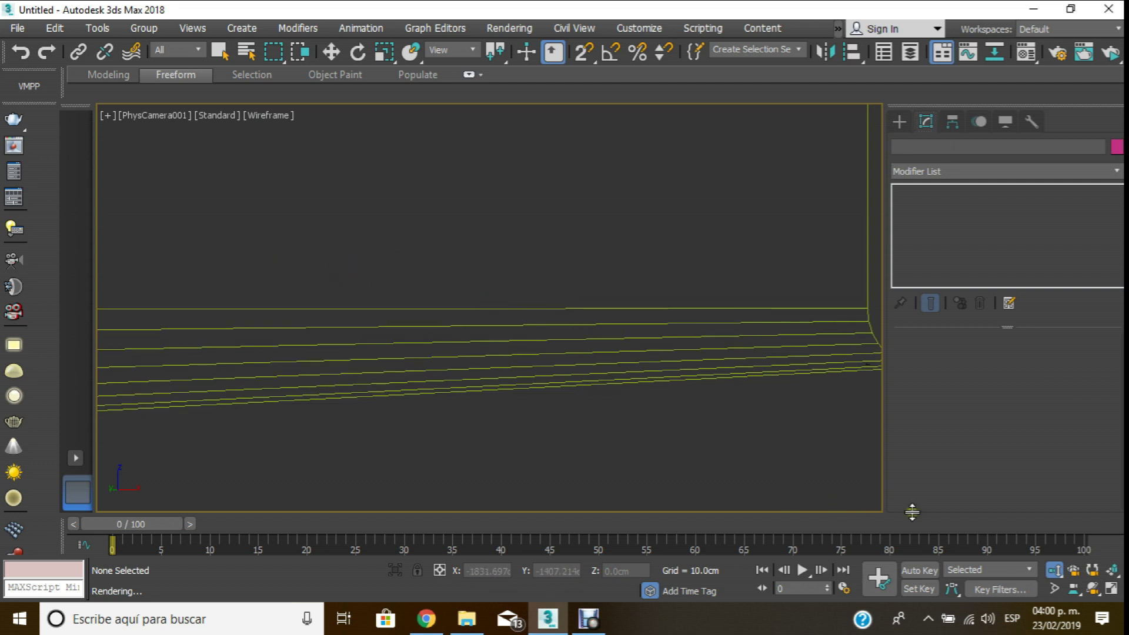
left_click(1056, 572)
mouse_move(573, 267)
left_mouse_down()
mouse_move(568, 330)
mouse_move(572, 312)
left_mouse_up()
middle_click_drag(572, 312, 634, 298)
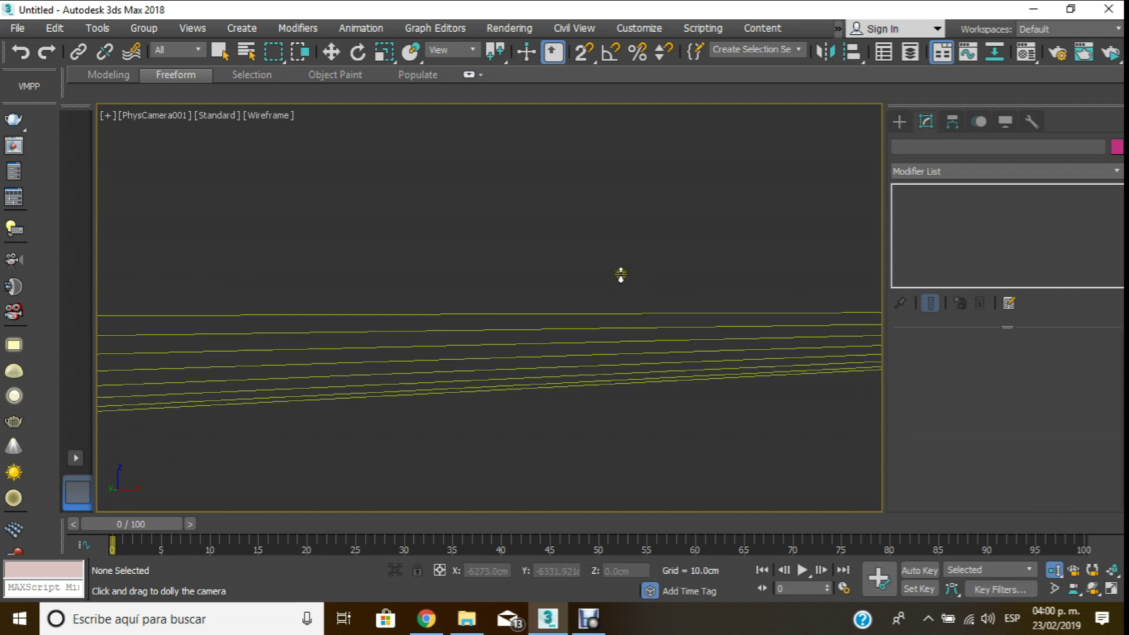
- Switch to the Top view and zoom out to show the floor and camera
key("t")
scroll(482, 202, "down", 3)
scroll(482, 202, "down", 2)
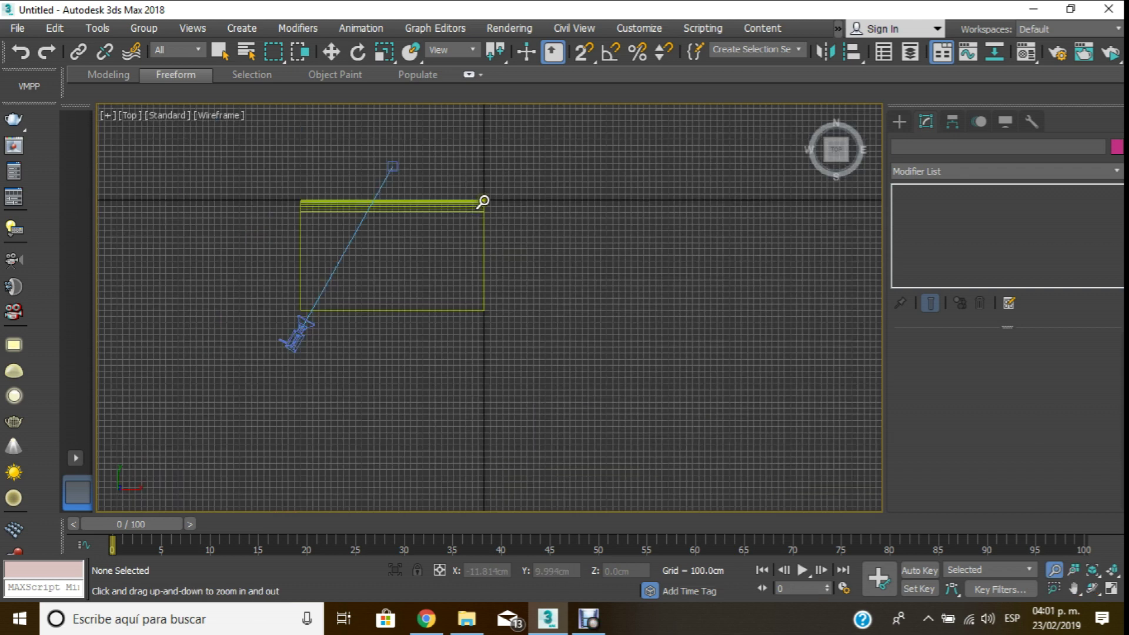
scroll(229, 111, "up", 1)
left_click(331, 53)
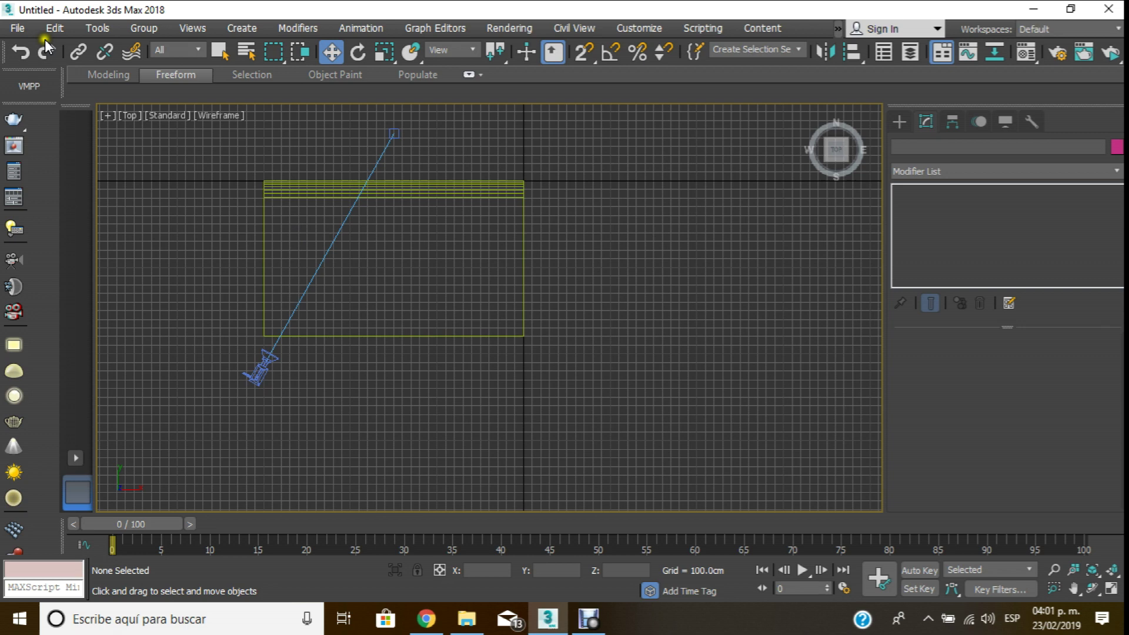
- Merge every box, cylinder, torus and tube from Carro.max in Escritorio into the scene
left_click(19, 28)
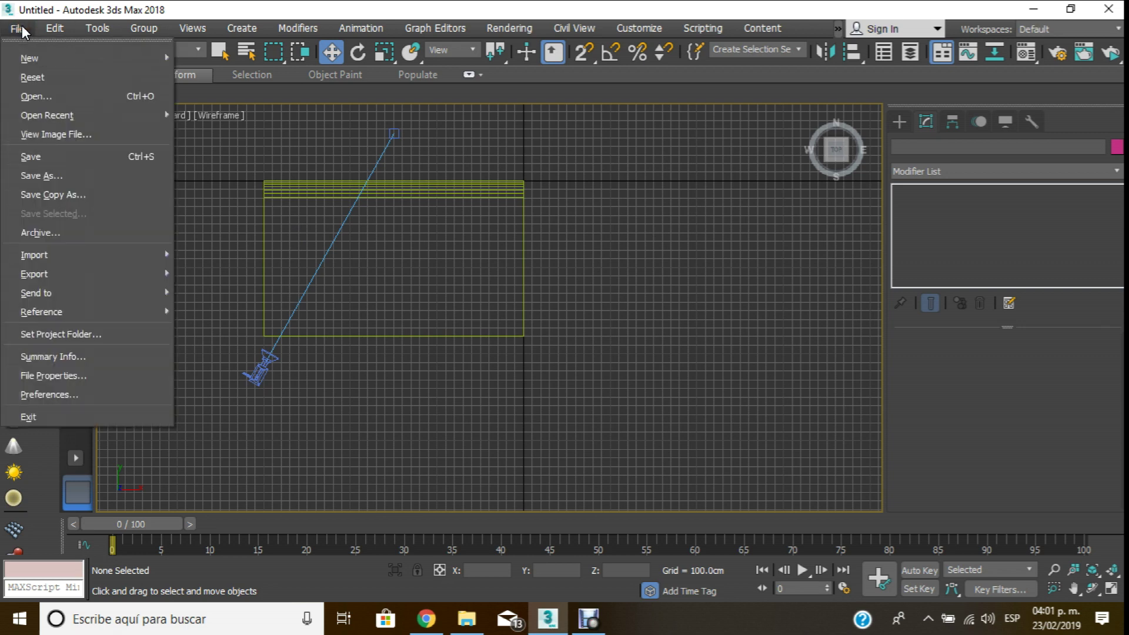
mouse_move(53, 255)
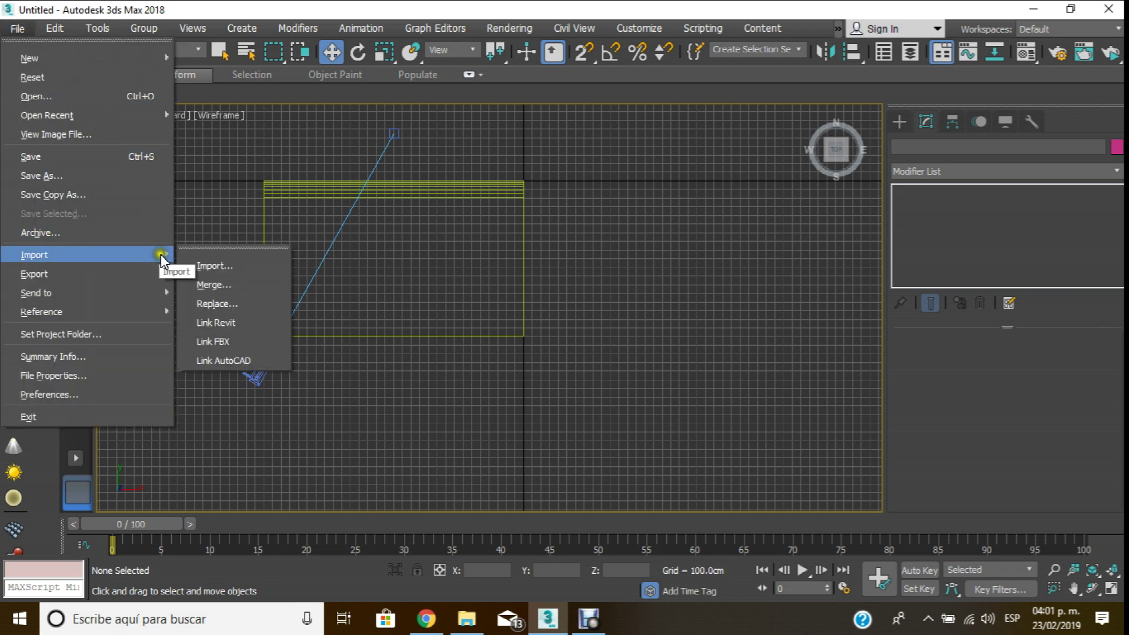
left_click(231, 284)
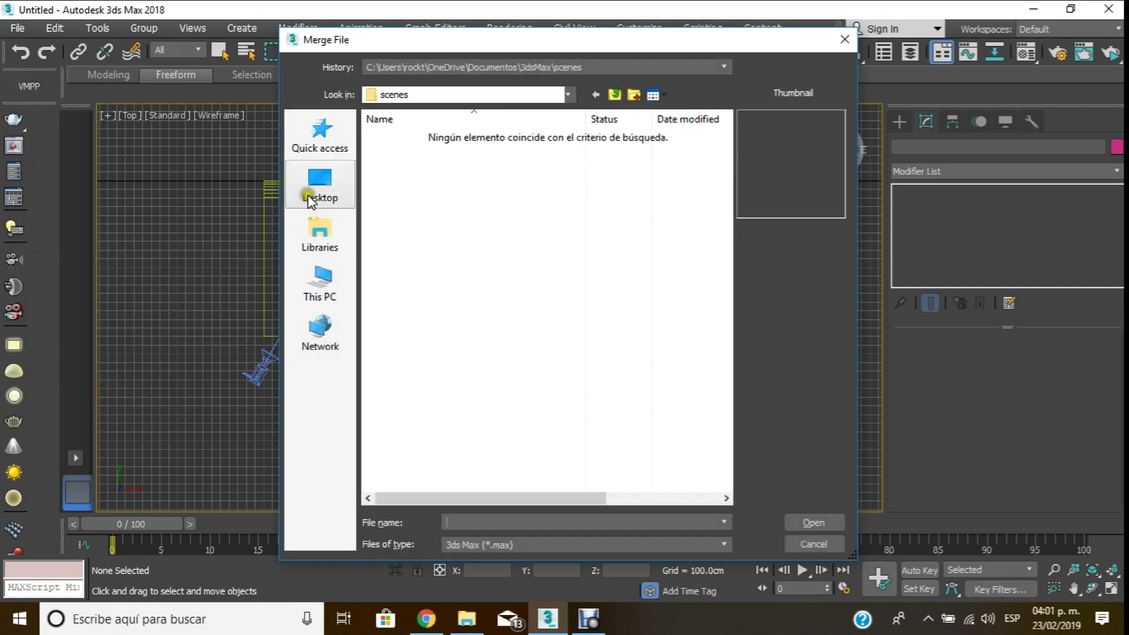
left_click(571, 95)
left_click(568, 93)
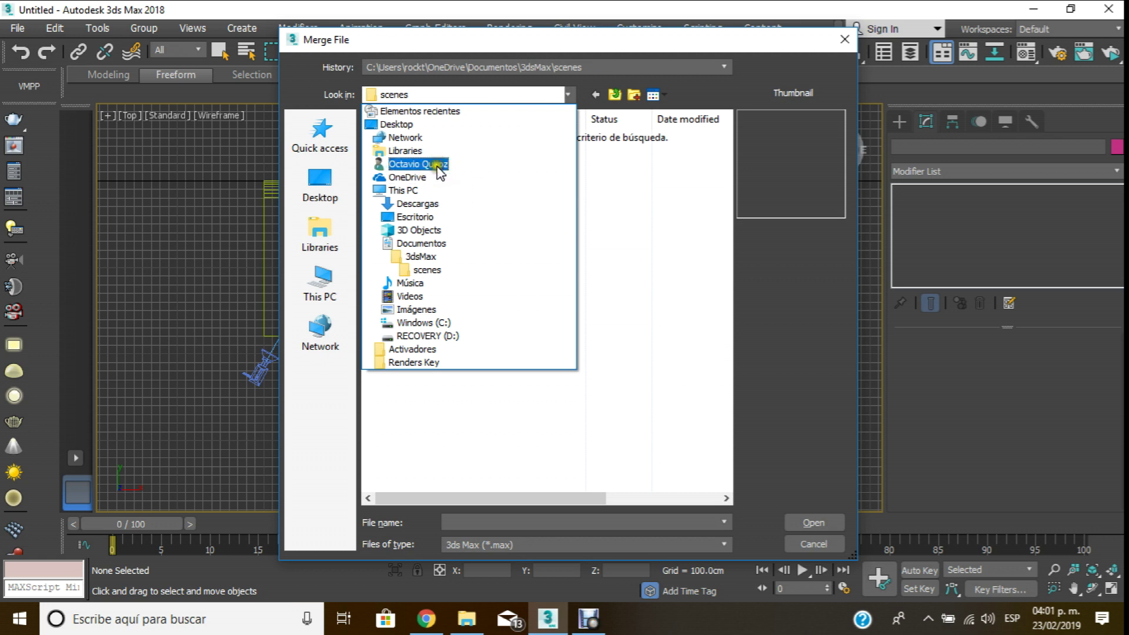
left_click(417, 219)
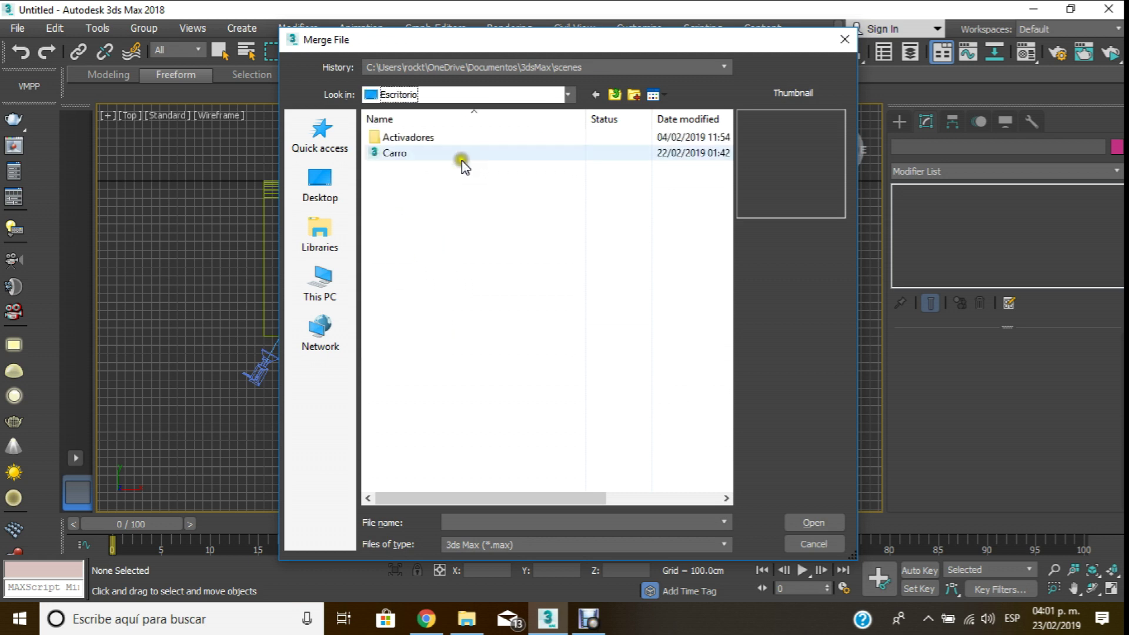
left_click(416, 236)
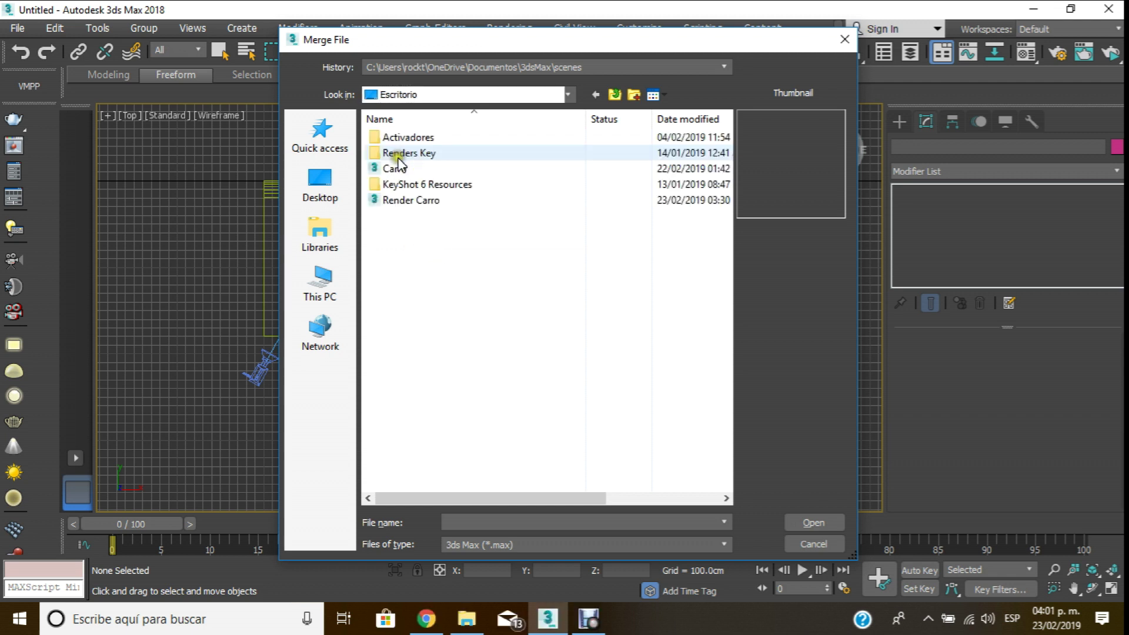
double_click(395, 168)
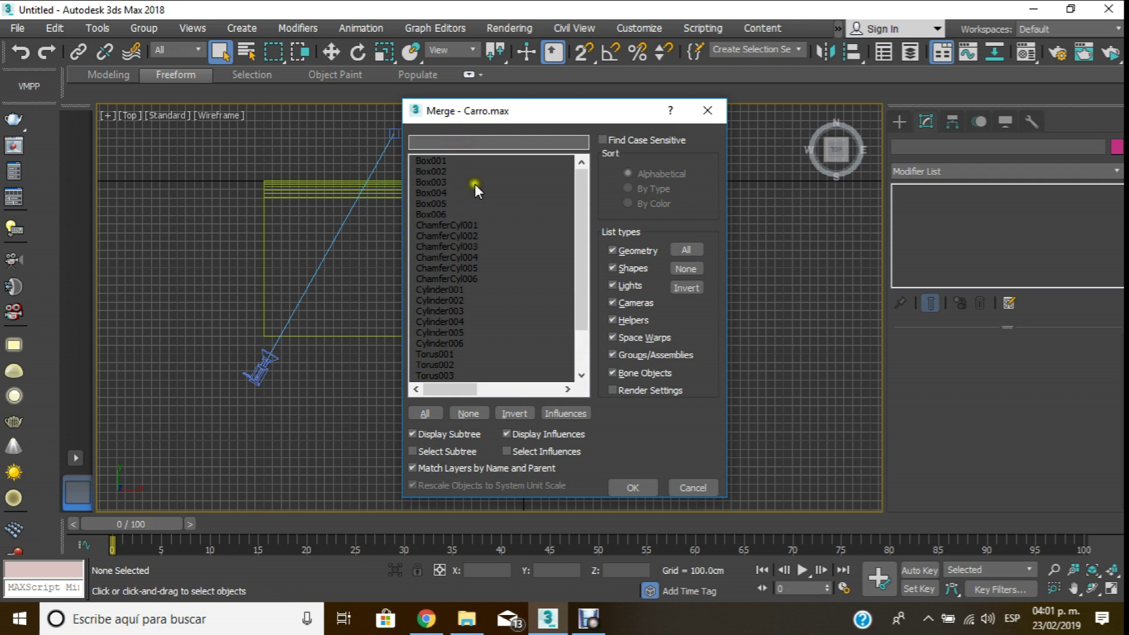
mouse_move(496, 161)
left_mouse_down()
mouse_move(399, 380)
mouse_move(380, 468)
left_mouse_up()
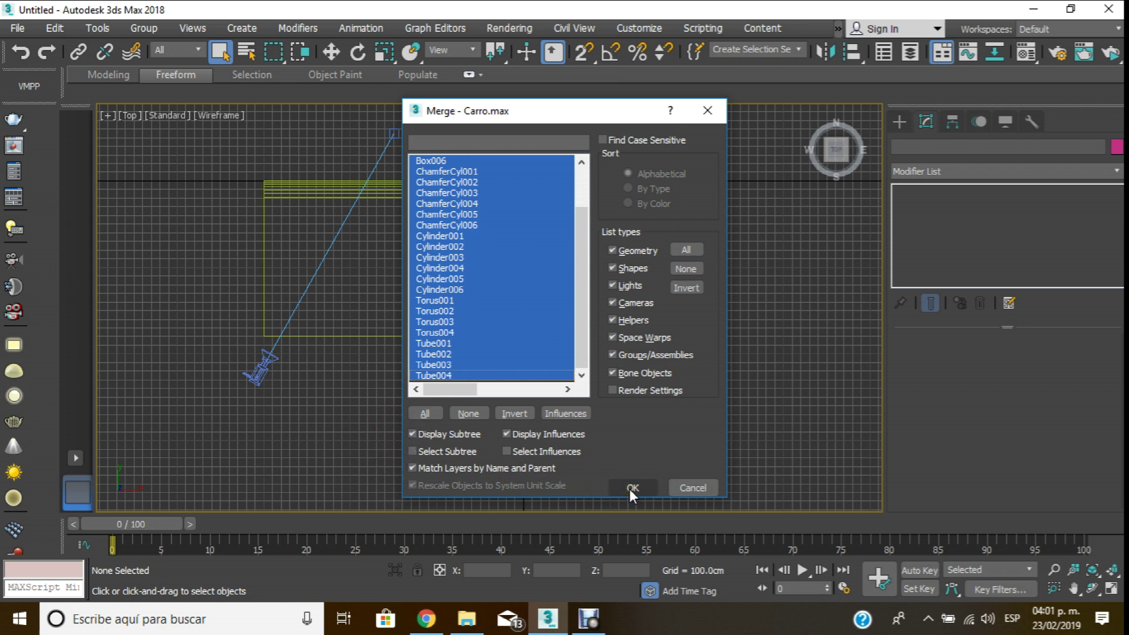
left_click(632, 488)
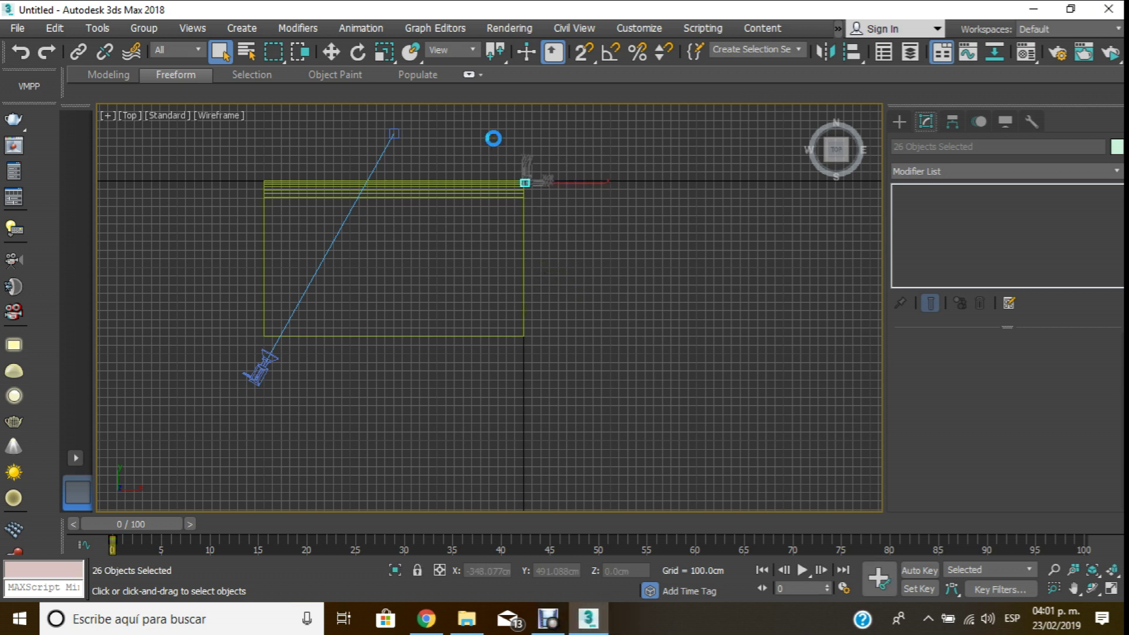
- Move the merged cart objects down and group them as Carro
left_click(332, 53)
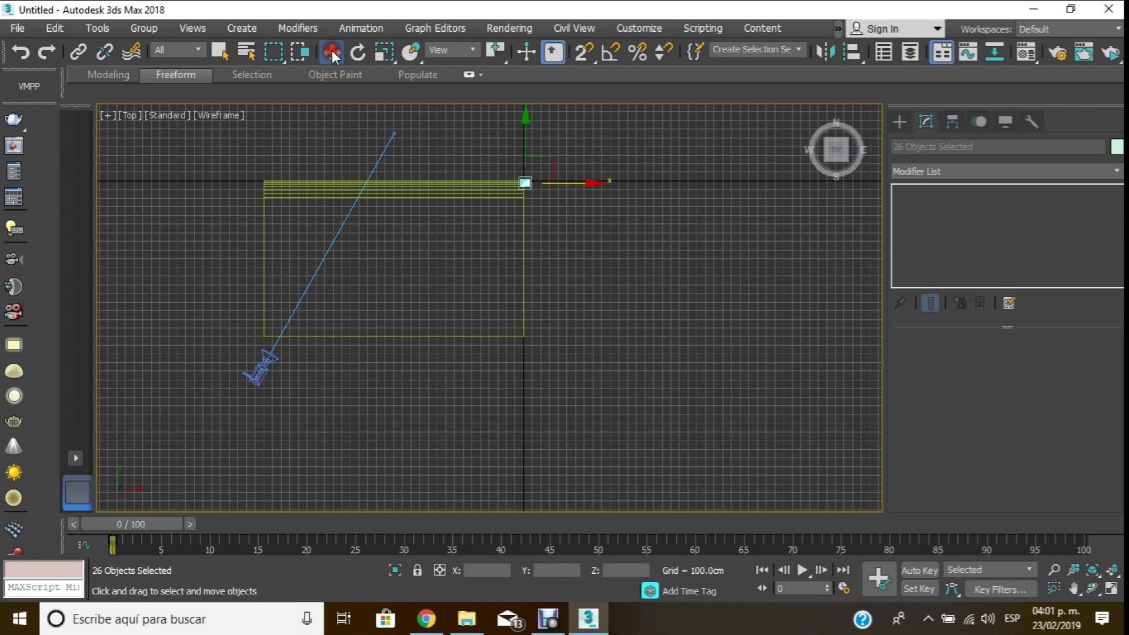
left_click_drag(528, 142, 537, 345)
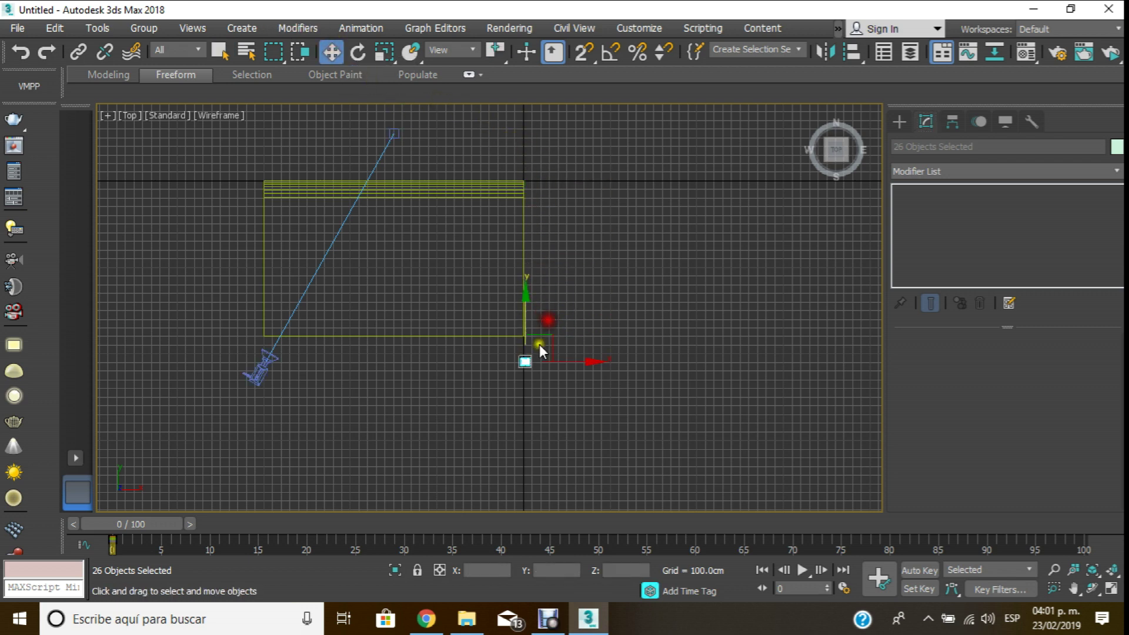
scroll(537, 345, "up", 5)
scroll(532, 346, "up", 5)
left_click(156, 29)
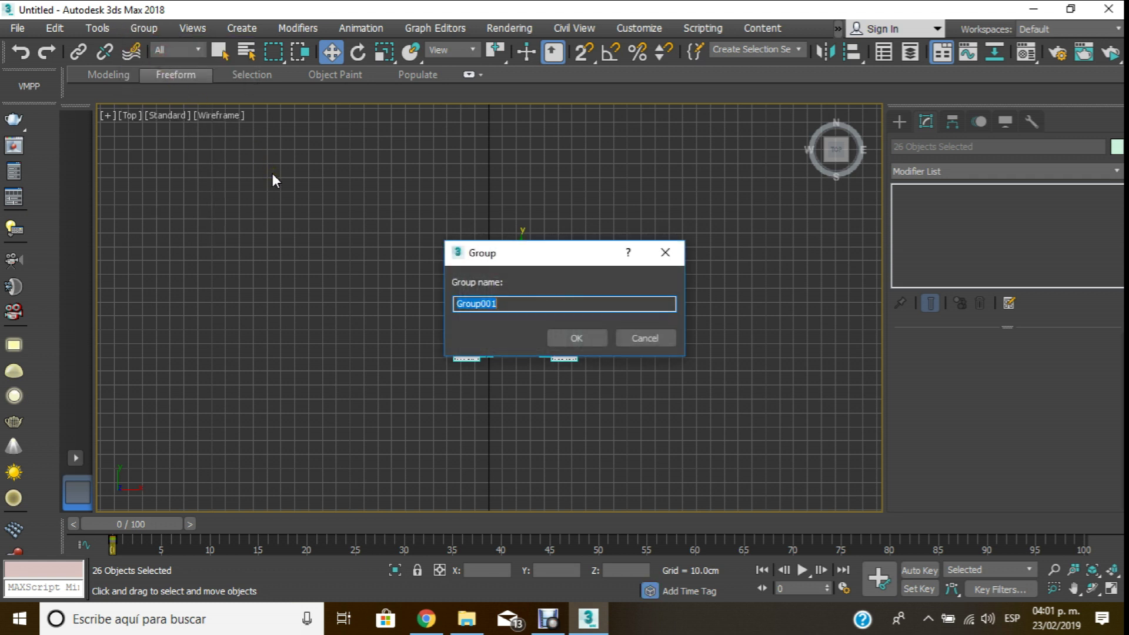
type("Carro")
key("Return")
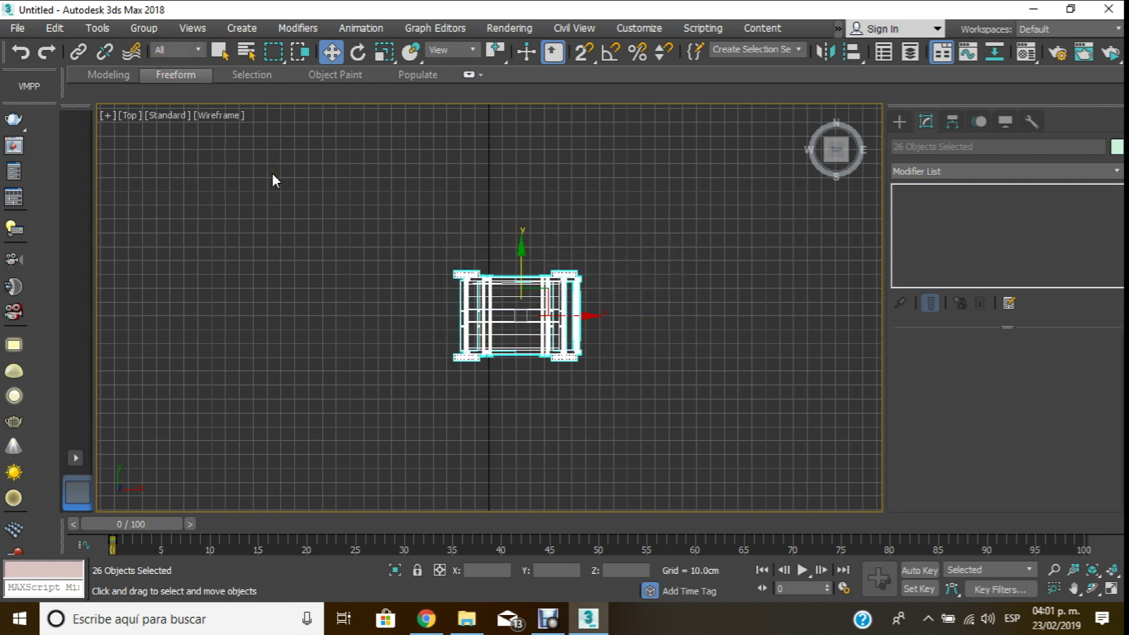
- Move the Carro group up and left onto the floor in the Top view
left_click(520, 249)
scroll(574, 286, "down", 8)
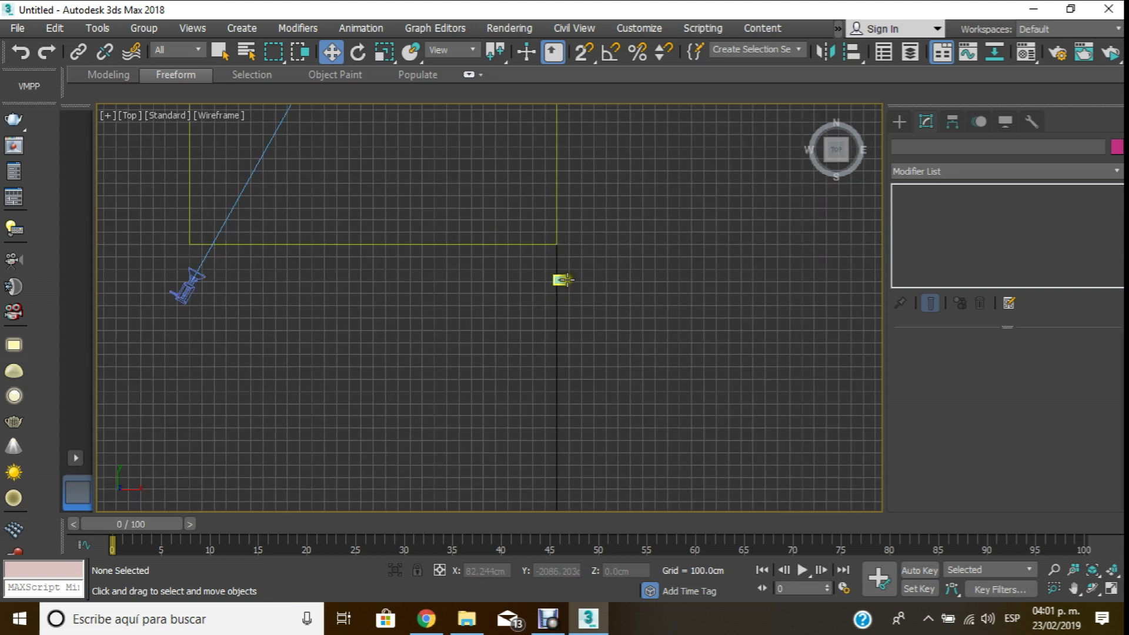
left_click(563, 280)
middle_click_drag(555, 280, 541, 383)
left_click_drag(541, 346, 555, 201)
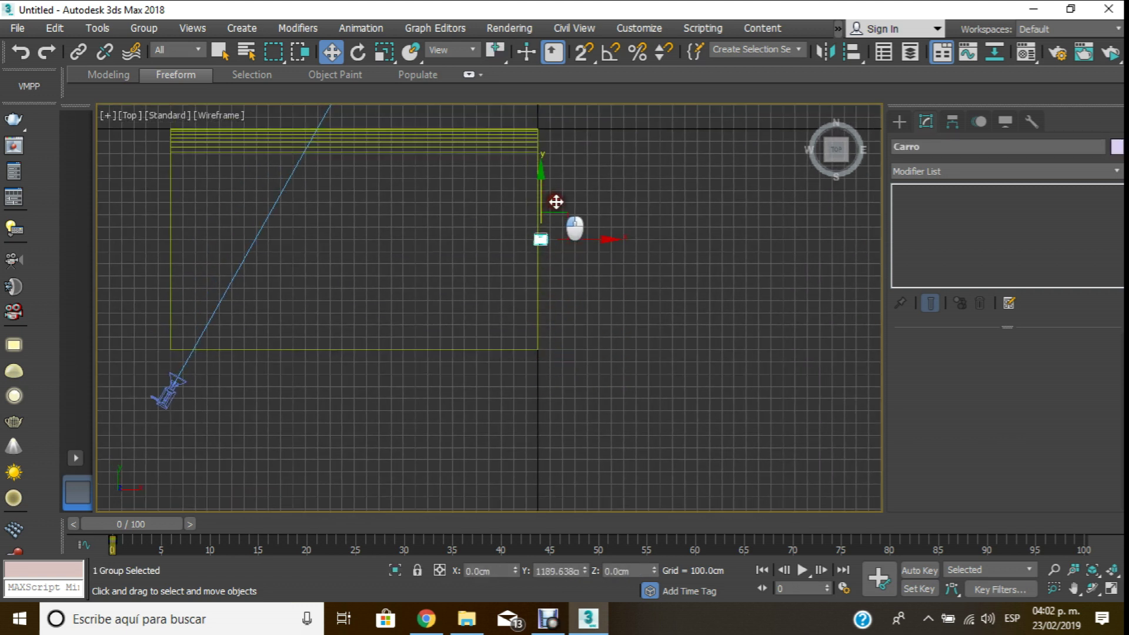
mouse_move(579, 241)
left_mouse_down()
mouse_move(379, 235)
mouse_move(346, 147)
mouse_move(421, 270)
left_mouse_up()
- Select the camera target and check the cart framing by orbiting in the camera view
left_click(373, 184)
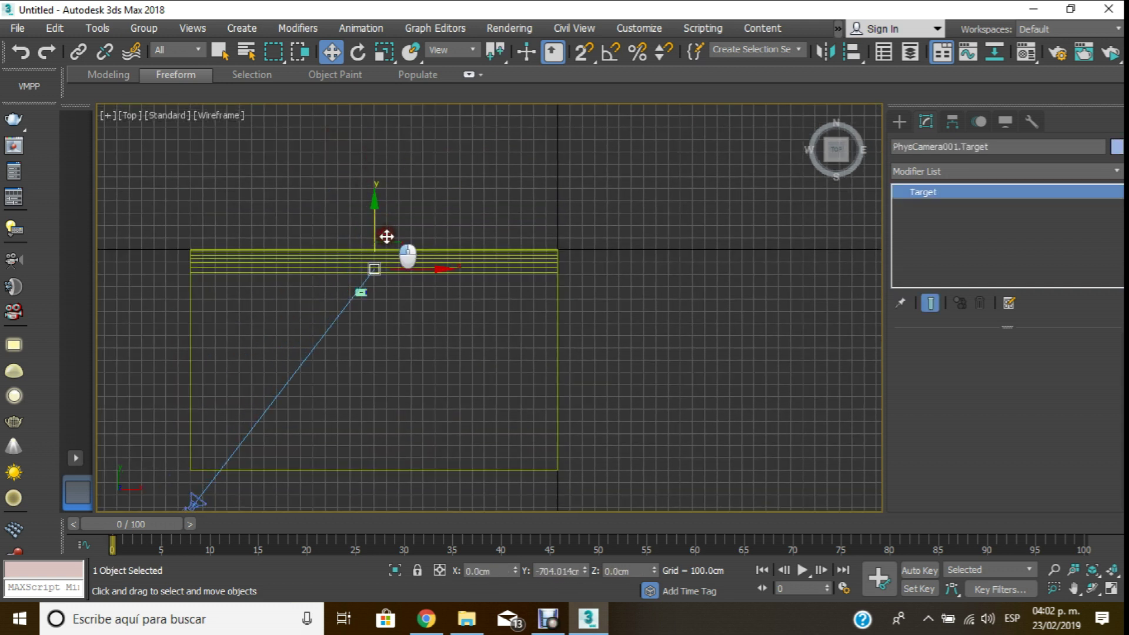
key("c")
middle_click_drag(462, 345, 477, 326)
left_click(1092, 588)
mouse_move(582, 353)
left_mouse_down()
mouse_move(552, 352)
mouse_move(498, 291)
mouse_move(488, 321)
mouse_move(539, 370)
left_mouse_up()
left_click(329, 50)
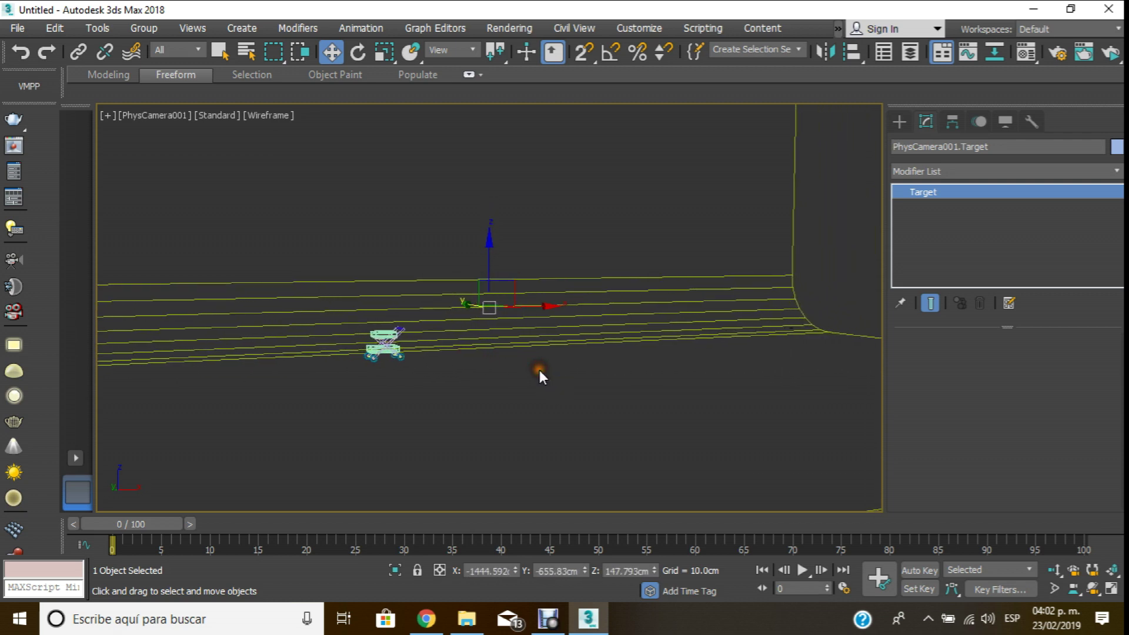
- Move PhysCamera001.Target up toward the cart and nudge the Carro group into frame
key("t")
scroll(606, 197, "down", 5)
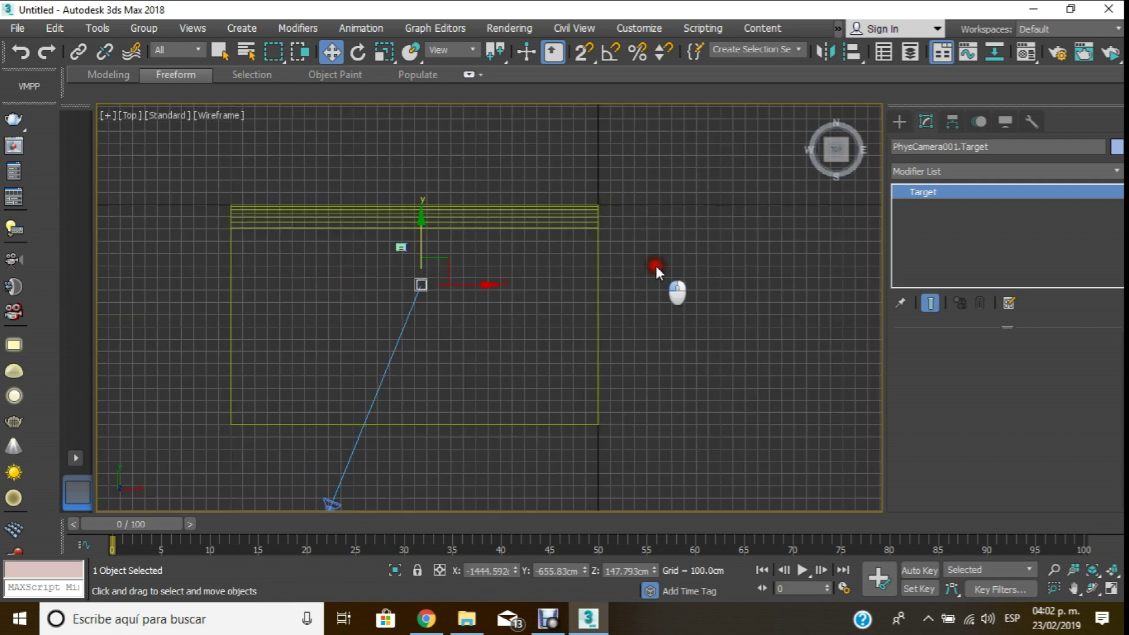
left_click(655, 266)
left_click(404, 246)
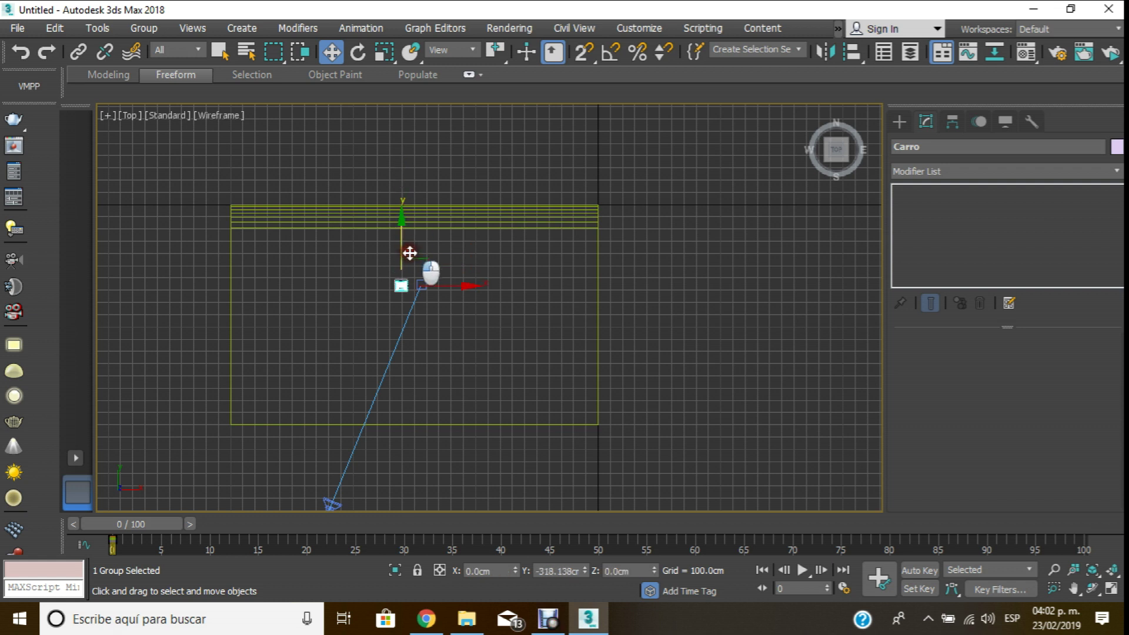
left_click(421, 284)
left_click_drag(425, 254, 424, 215)
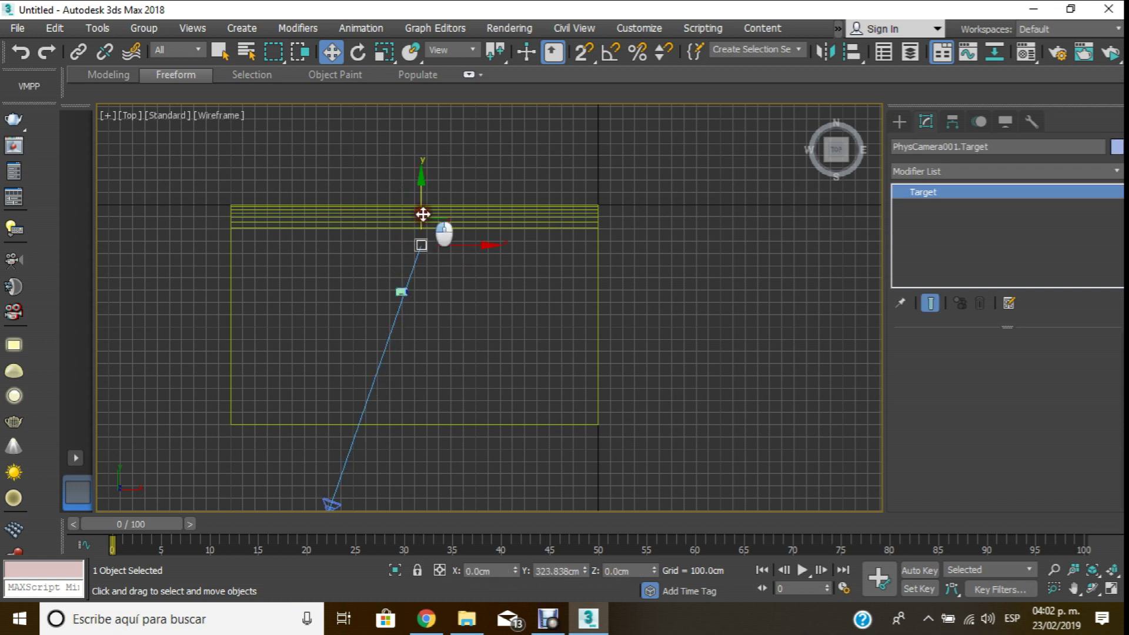
key("c")
middle_click_drag(431, 299, 453, 310)
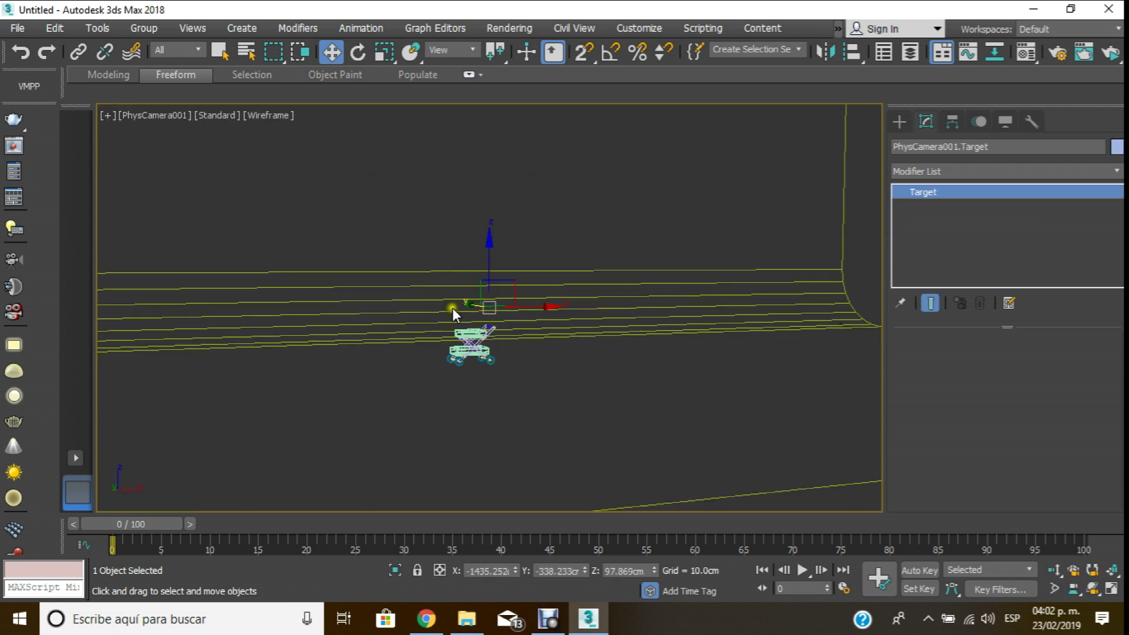
left_click_drag(476, 371, 529, 388)
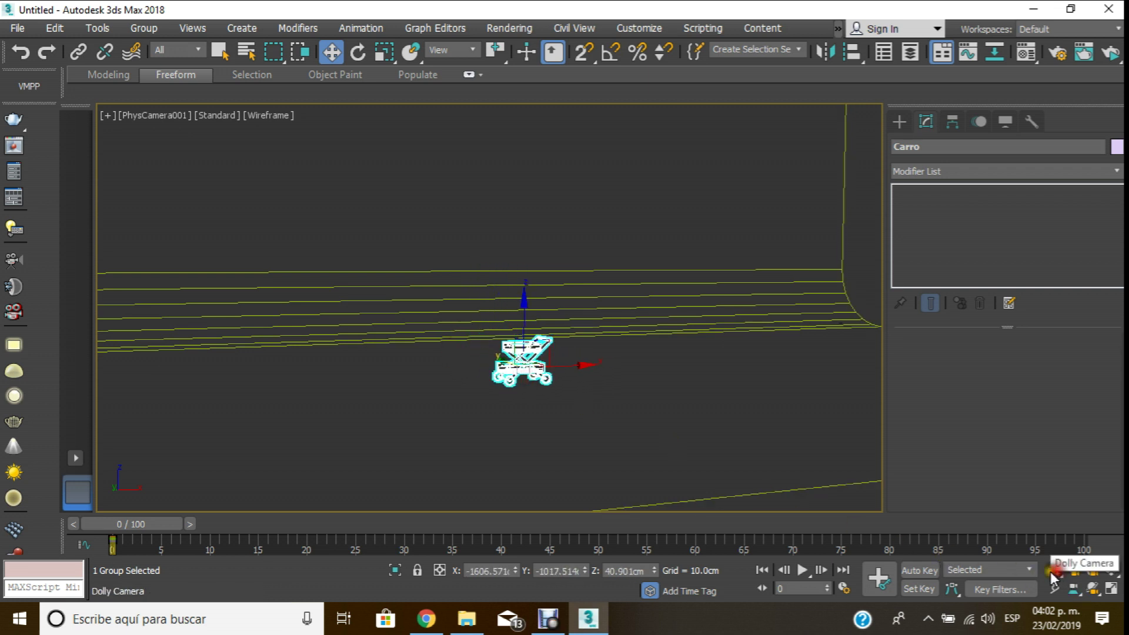
- Dolly the camera in toward the cart and show safe frames in the camera view
left_click(1055, 571)
mouse_move(577, 404)
left_mouse_down()
mouse_move(553, 330)
mouse_move(298, 185)
left_mouse_up()
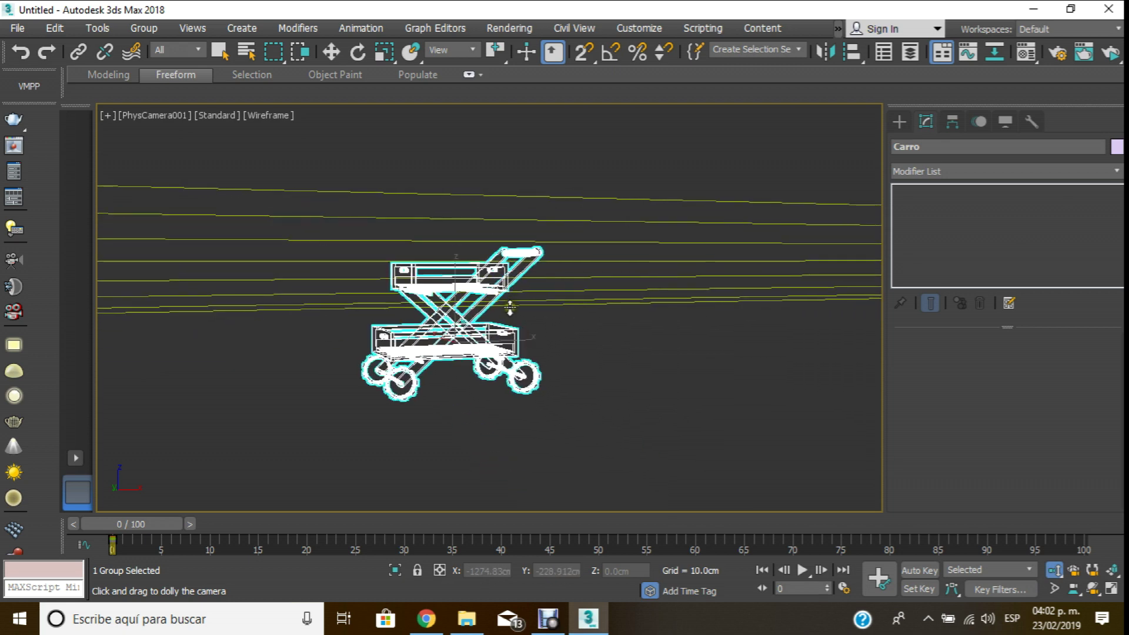
left_click(161, 115)
left_click(240, 390)
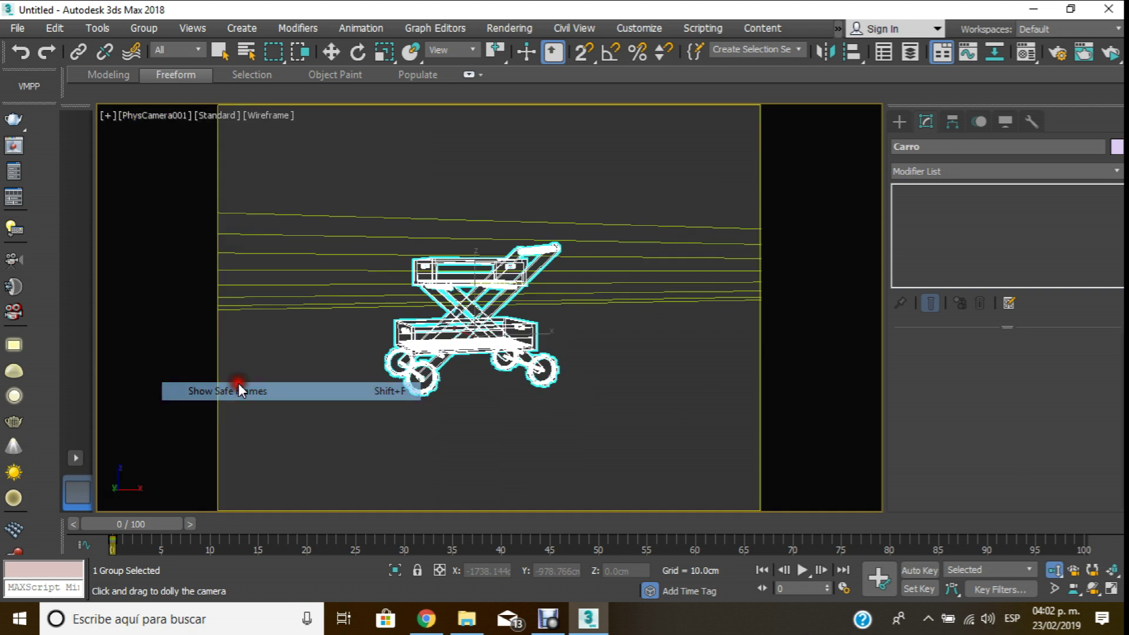
- Set the Arnold render output width to 1200 in Render Setup
left_click(1058, 54)
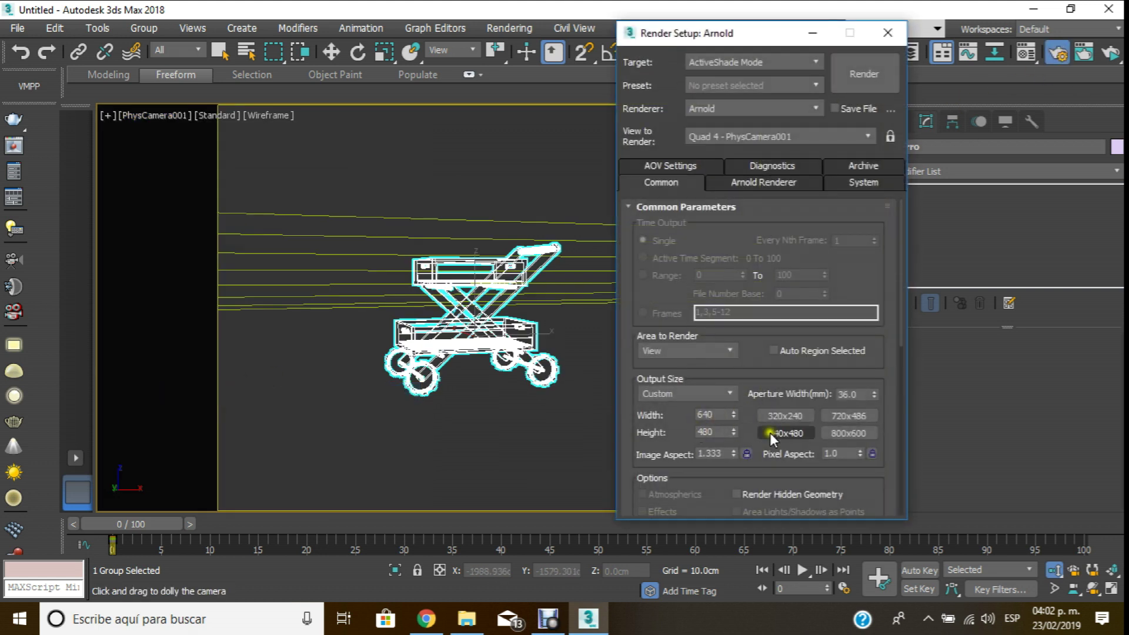
left_click(599, 417)
double_click(715, 414)
type("12")
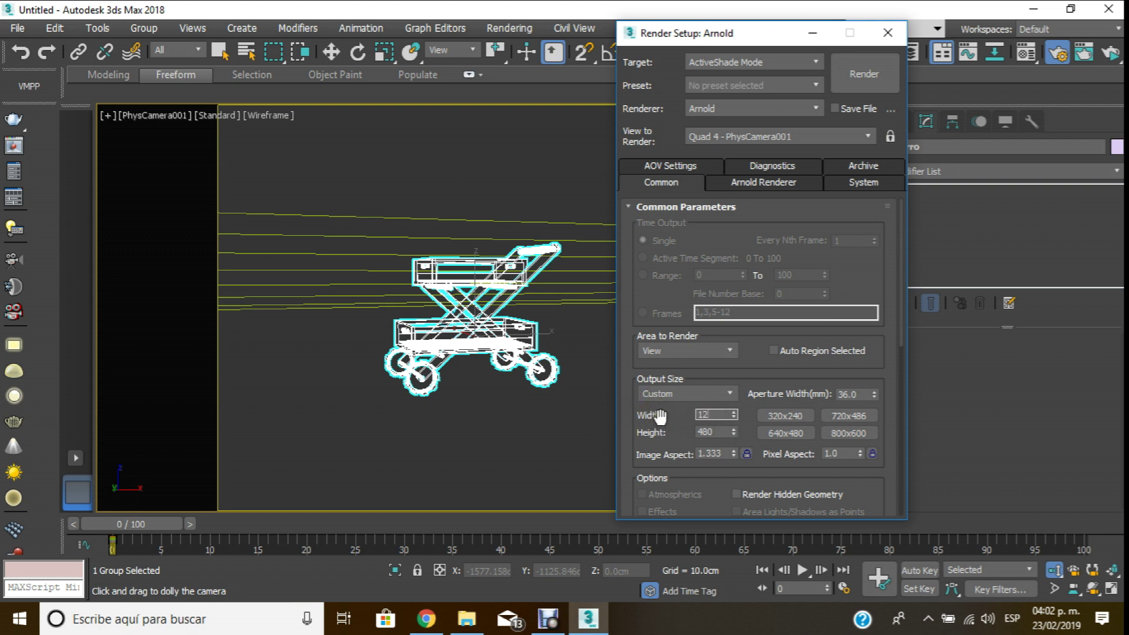
type("0")
left_click(718, 432)
double_click(721, 416)
left_click(888, 32)
- Dolly PhysCamera001 closer so the cart fills more of the view
mouse_move(592, 312)
left_mouse_down()
mouse_move(612, 326)
mouse_move(600, 323)
left_mouse_up()
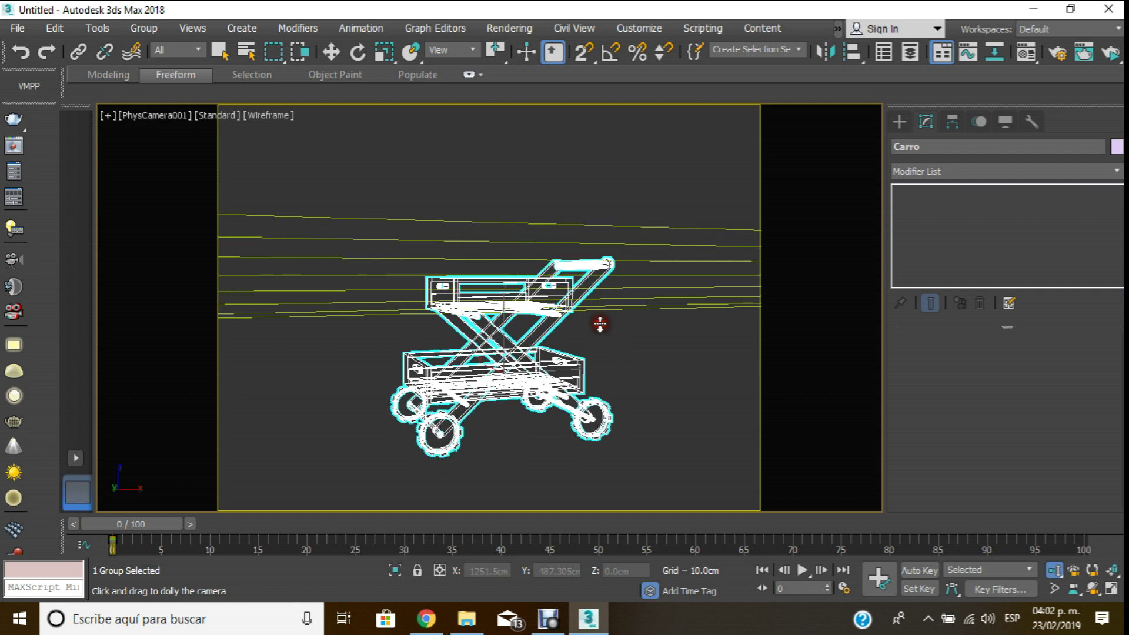
left_click(1047, 568)
mouse_move(613, 391)
left_mouse_down()
mouse_move(634, 411)
mouse_move(592, 363)
left_mouse_up()
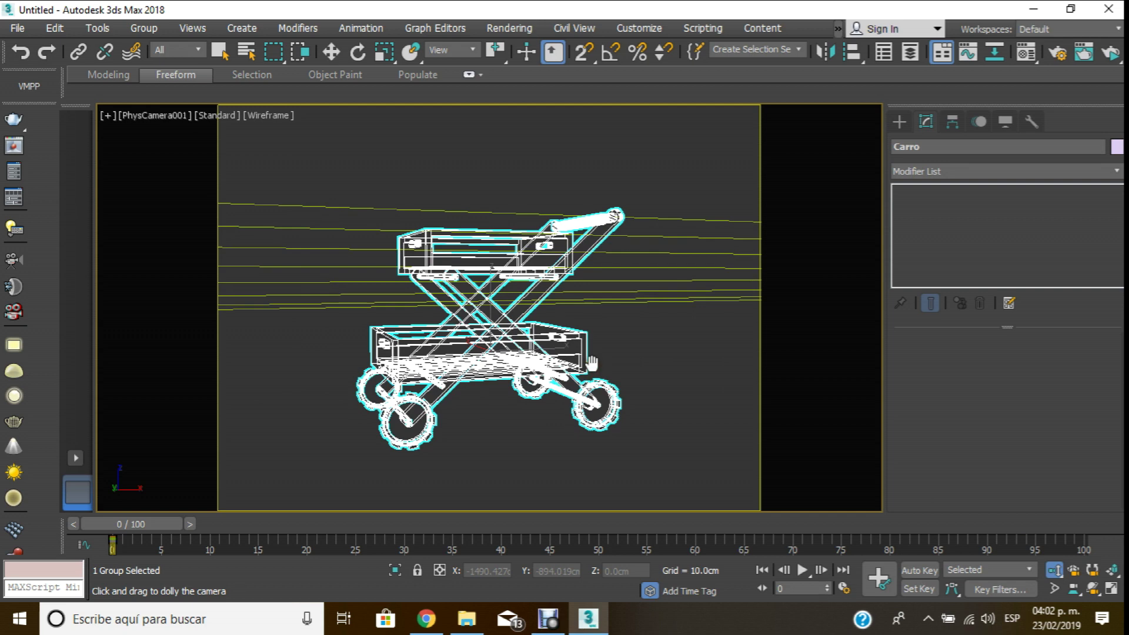
left_click(1110, 54)
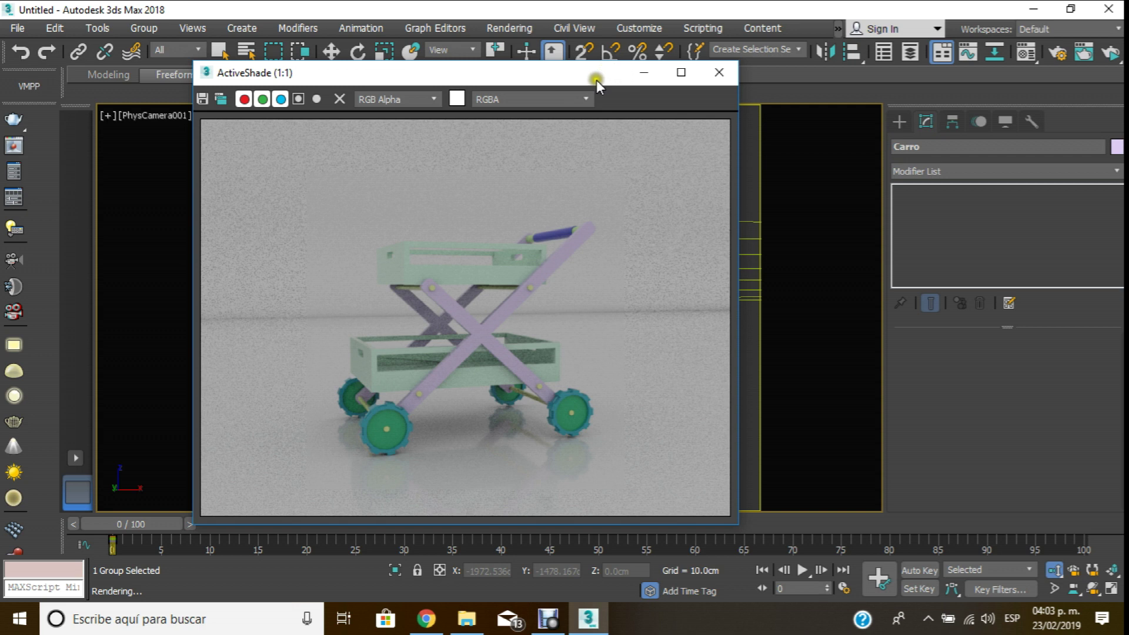
left_click(729, 76)
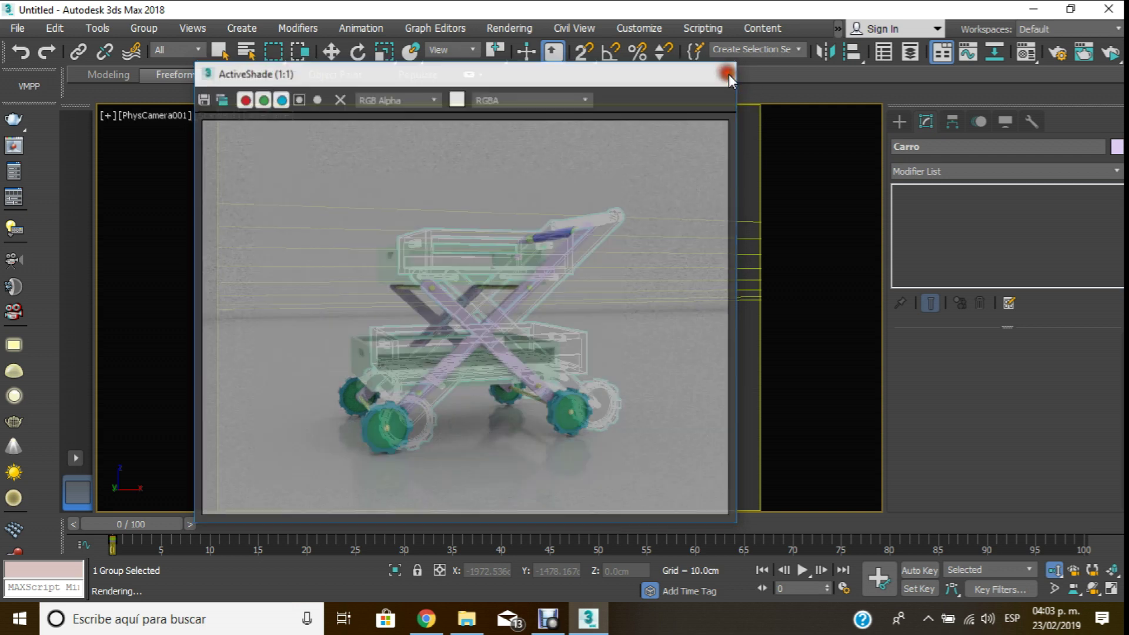
left_click(332, 52)
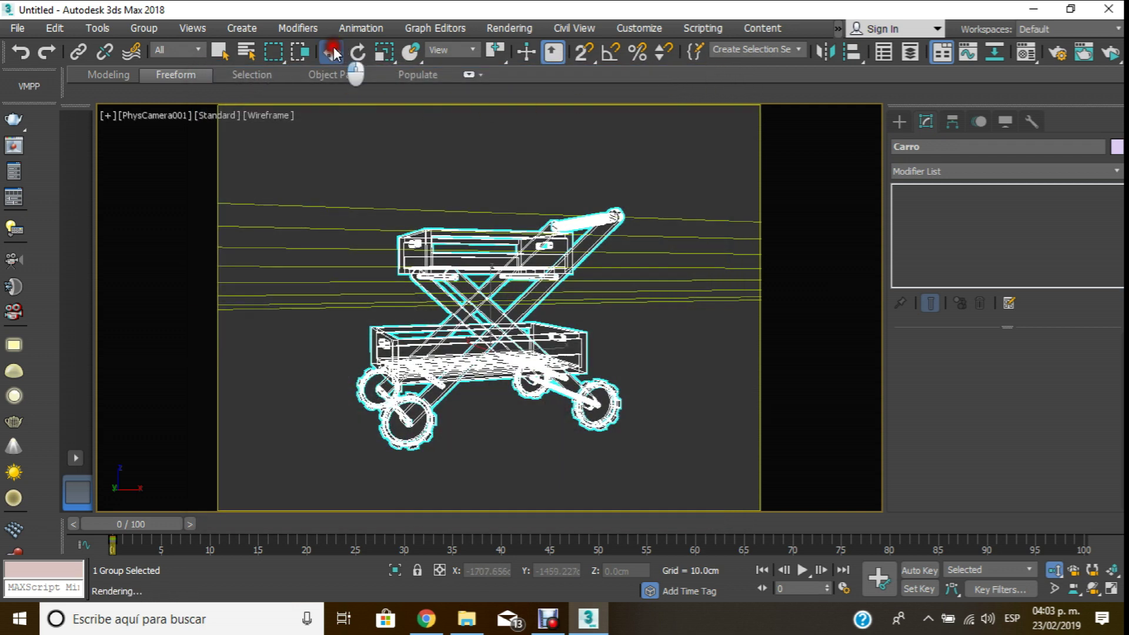
left_click(664, 334)
left_click(668, 301)
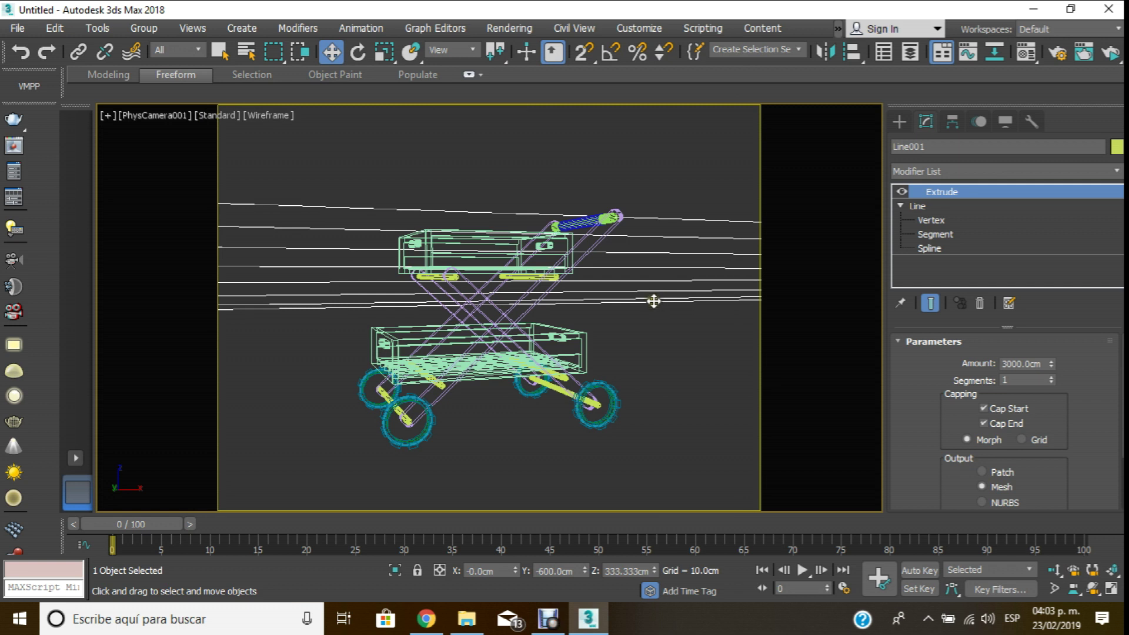
- Hide the selected rails and set the viewport to Default Shading
right_click(656, 301)
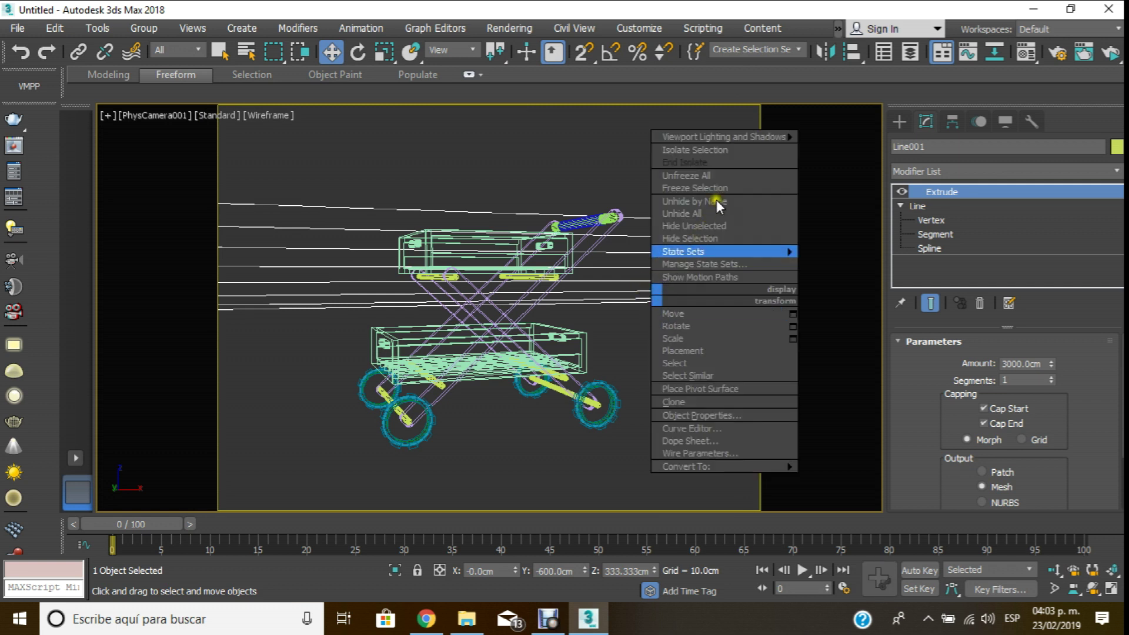
left_click(712, 239)
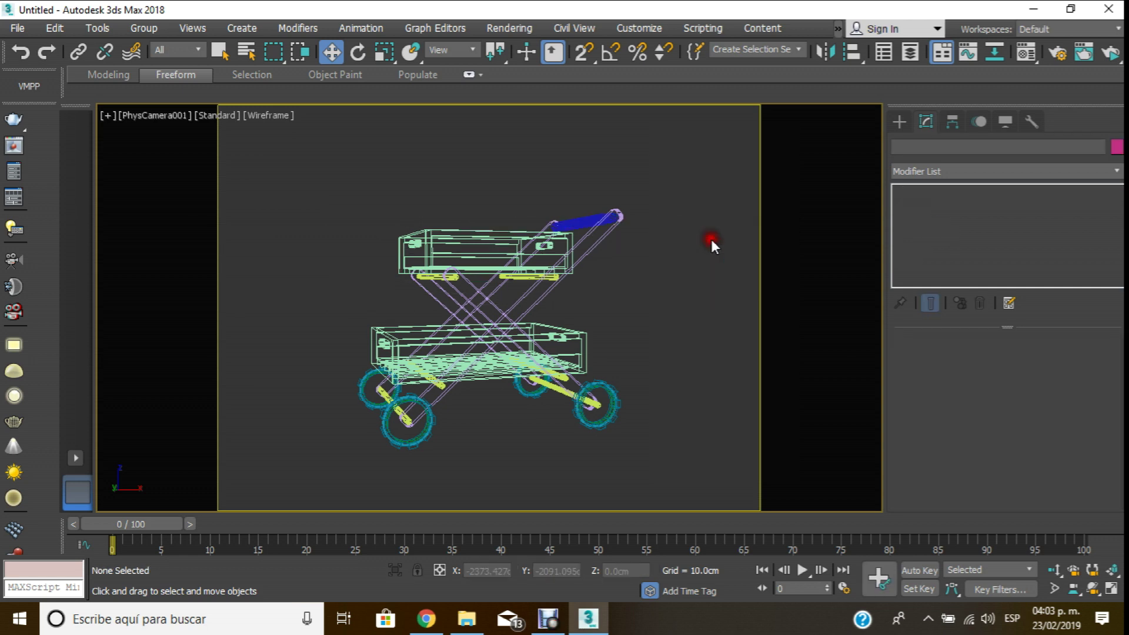
left_click(285, 118)
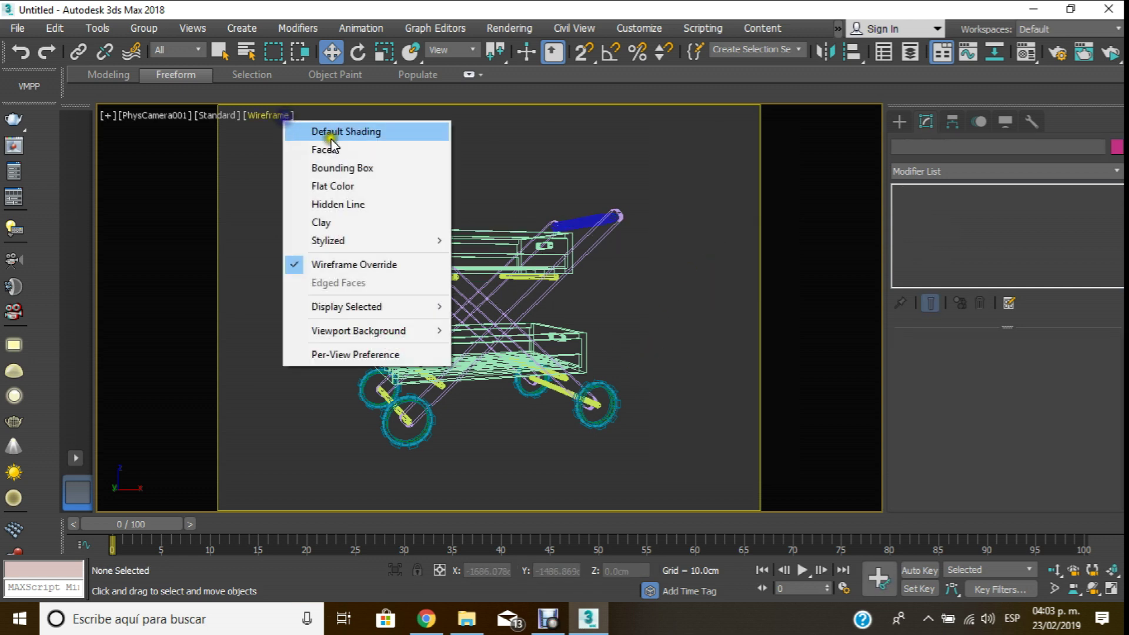
left_click(334, 133)
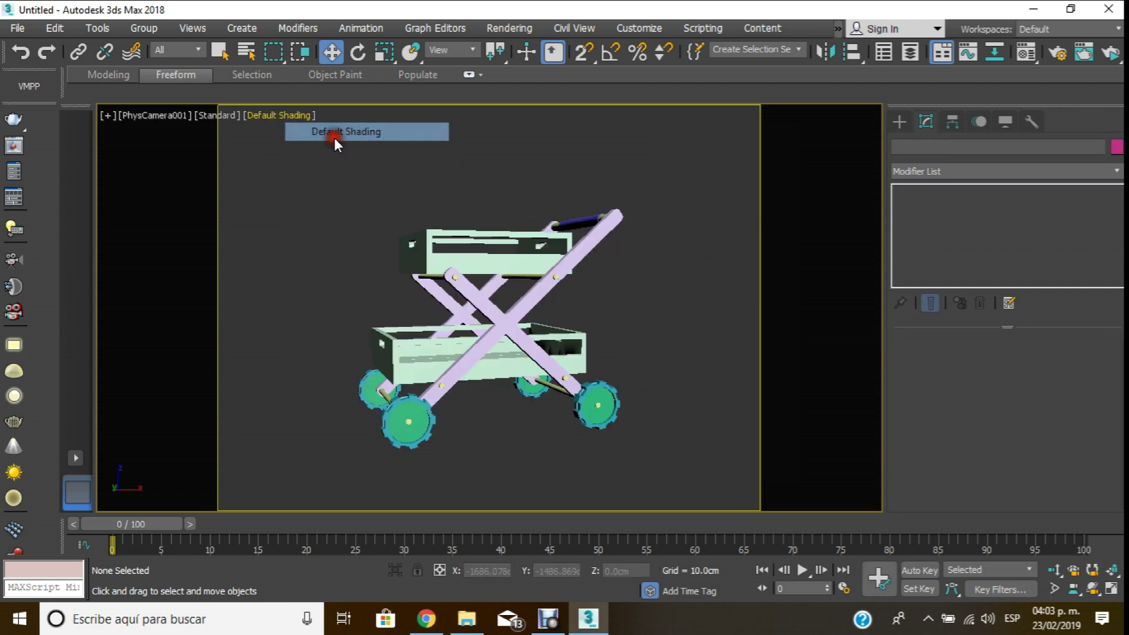
- Switch the viewport to Perspective, orbit around the cart and select the Carro group
left_click(1093, 589)
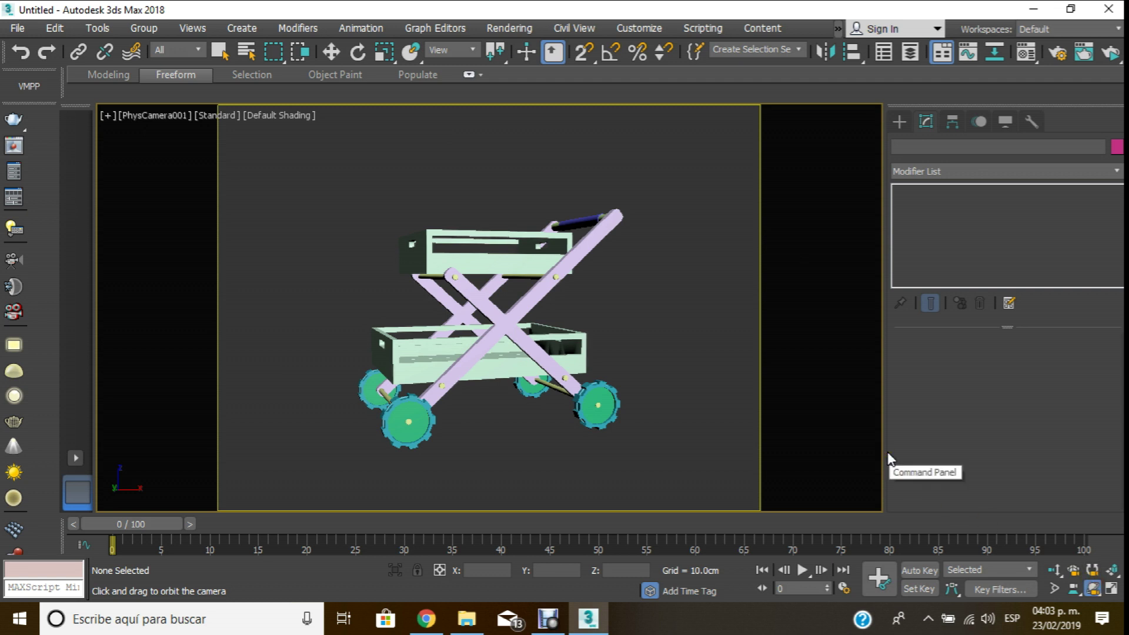
left_click(153, 116)
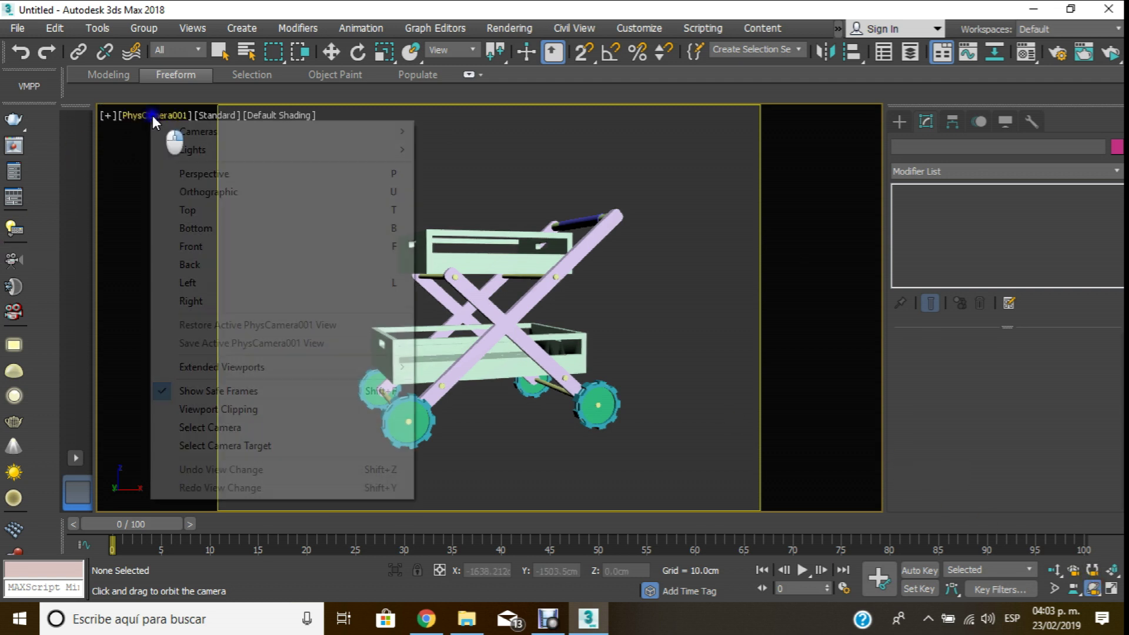
left_click(322, 176)
mouse_move(344, 201)
left_mouse_down()
mouse_move(501, 263)
mouse_move(496, 307)
mouse_move(429, 235)
mouse_move(410, 252)
left_mouse_up()
left_click(331, 51)
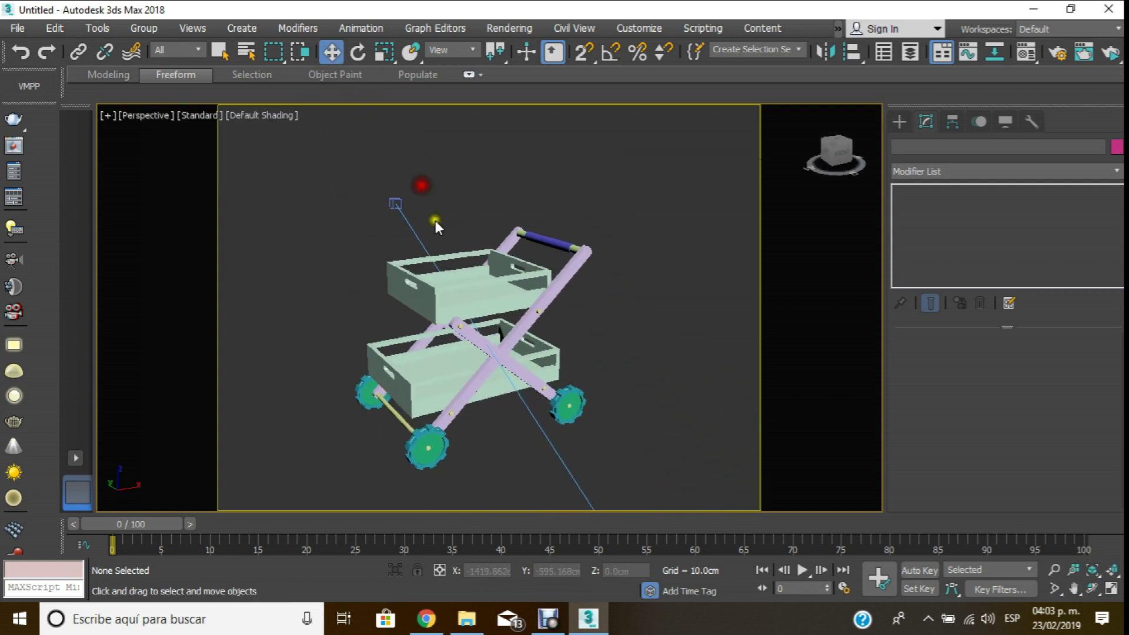
left_click(469, 304)
scroll(469, 312, "up", 2)
middle_click_drag(469, 315, 461, 245)
key("m")
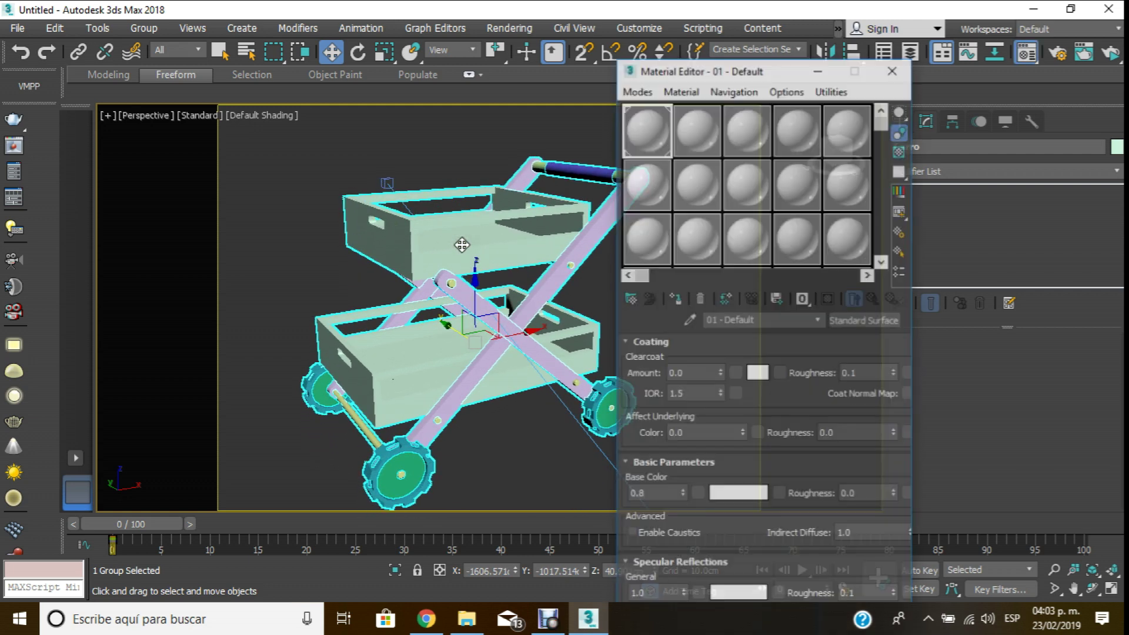
left_click(905, 77)
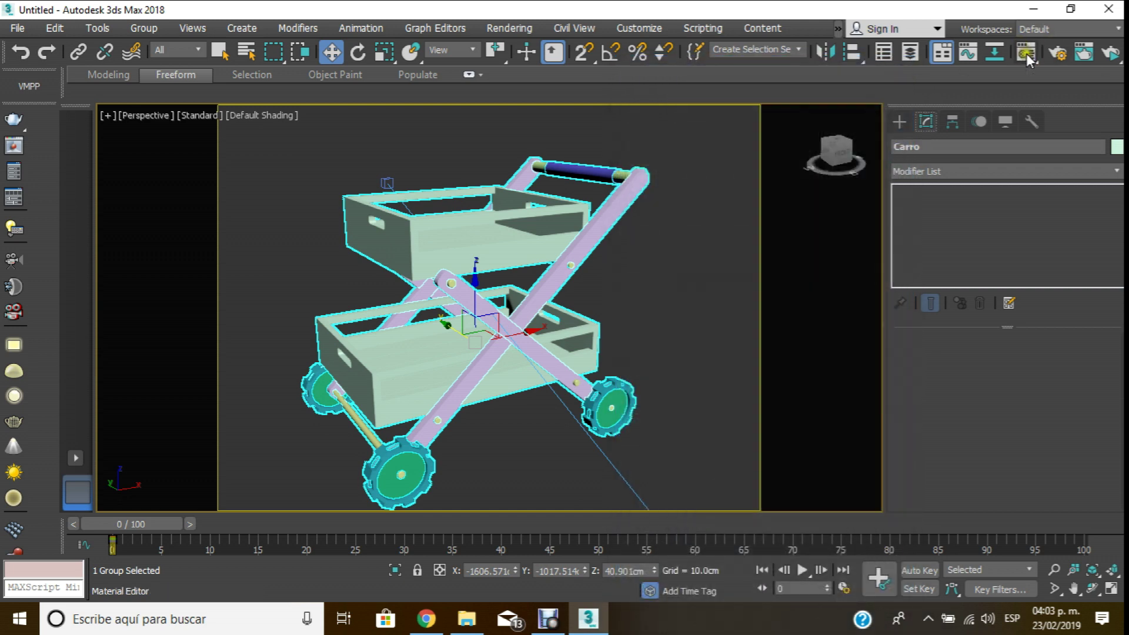
- Load Descargas > Mat > 107_UNTI.JPG as a Bitmap in the 01 - Default material's Diffuse Color slot
left_click(1026, 53)
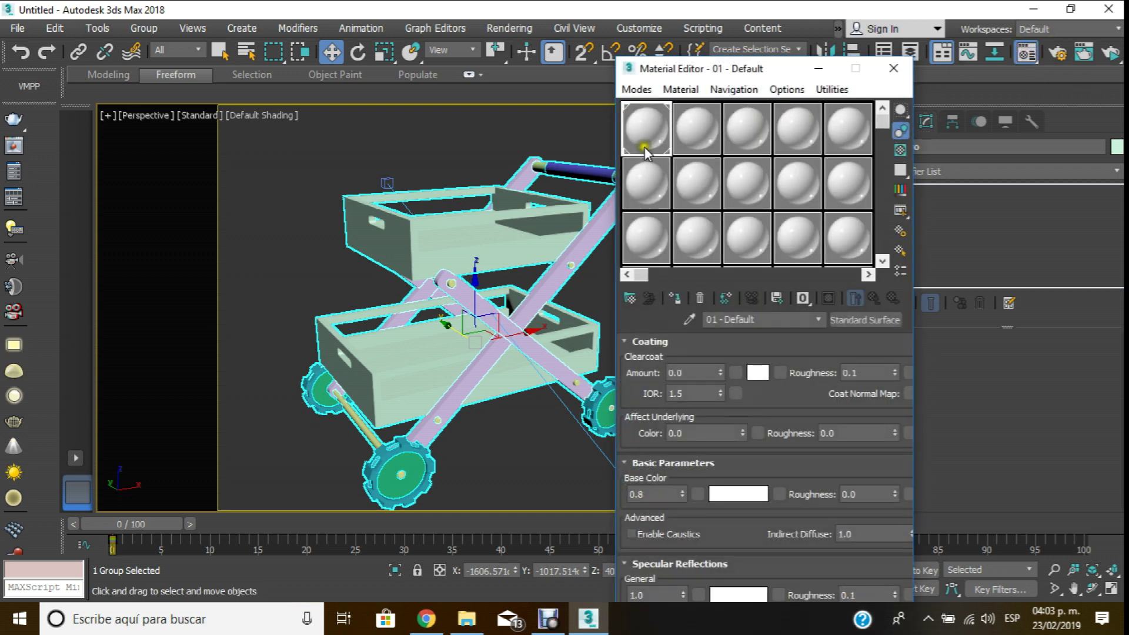
scroll(776, 529, "down", 5)
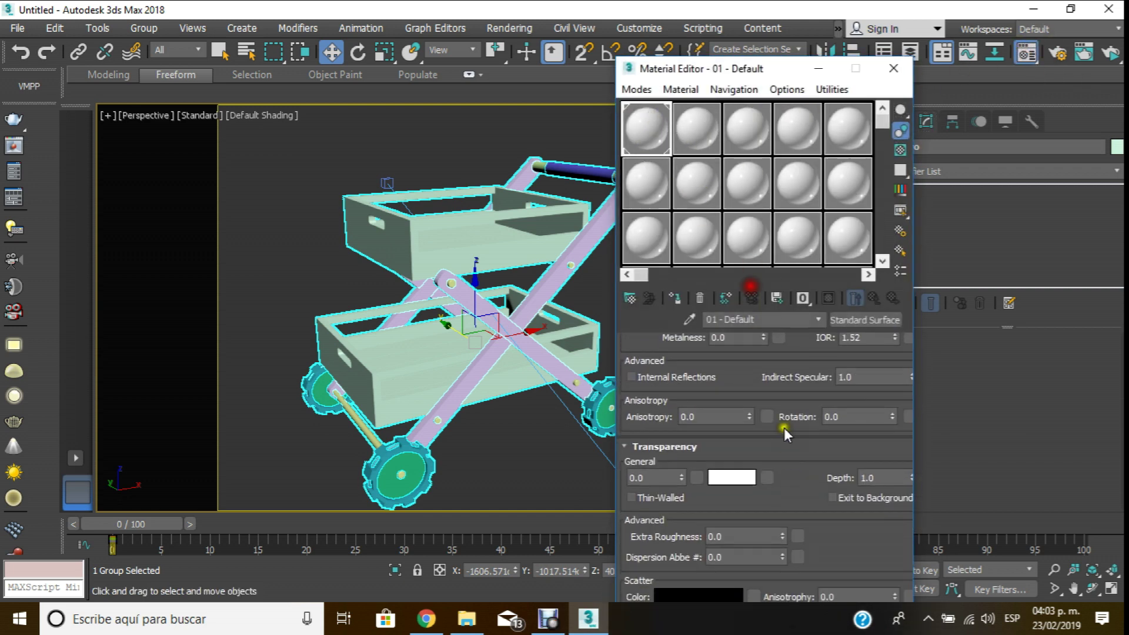
scroll(784, 428, "down", 5)
scroll(788, 449, "down", 5)
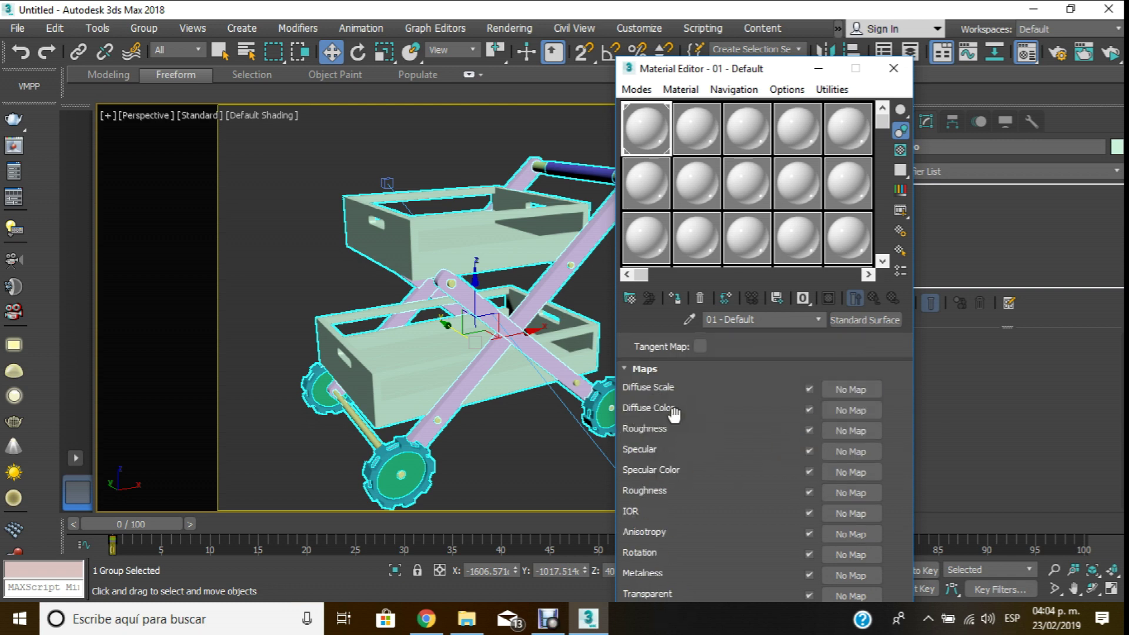
left_click(841, 410)
left_click(423, 120)
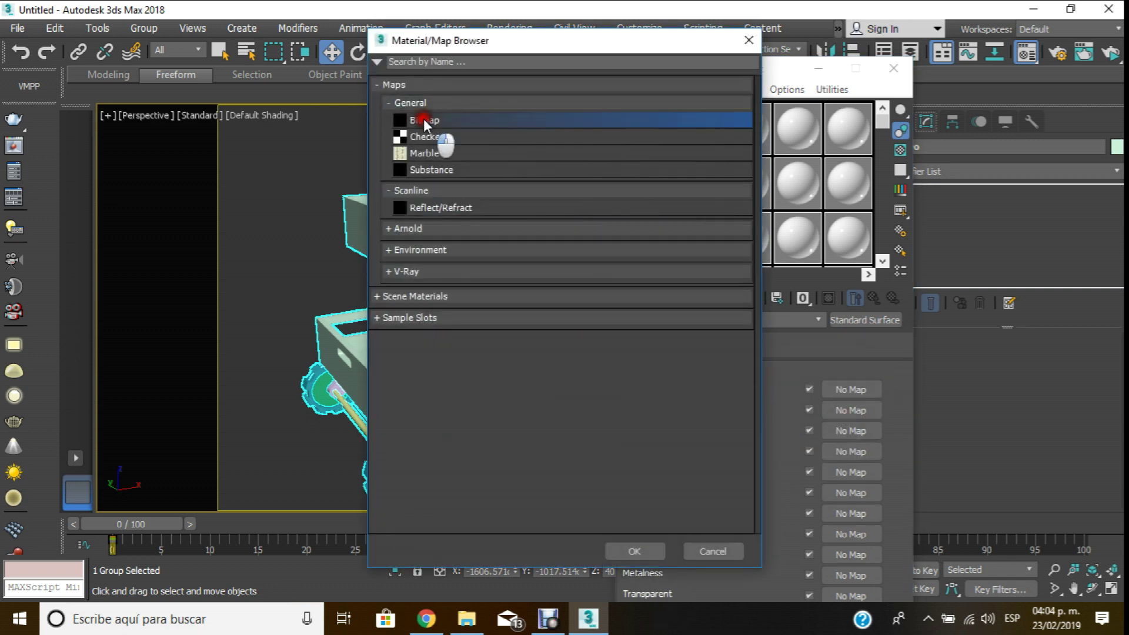
double_click(423, 120)
left_click(578, 95)
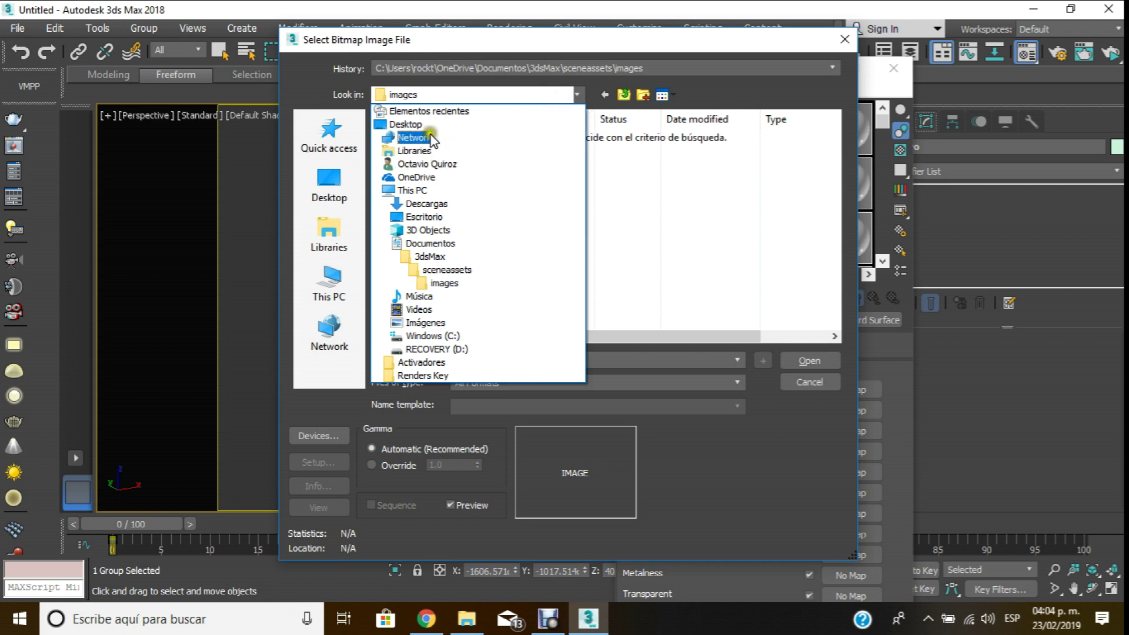
left_click(439, 204)
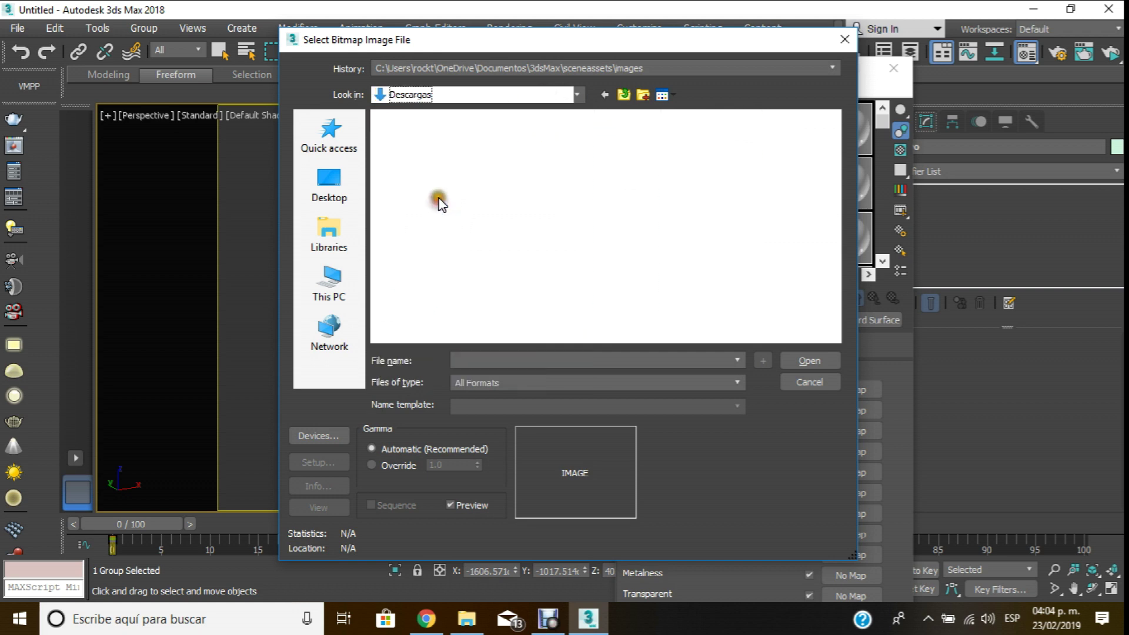
left_click(735, 175)
double_click(735, 175)
left_click(422, 168)
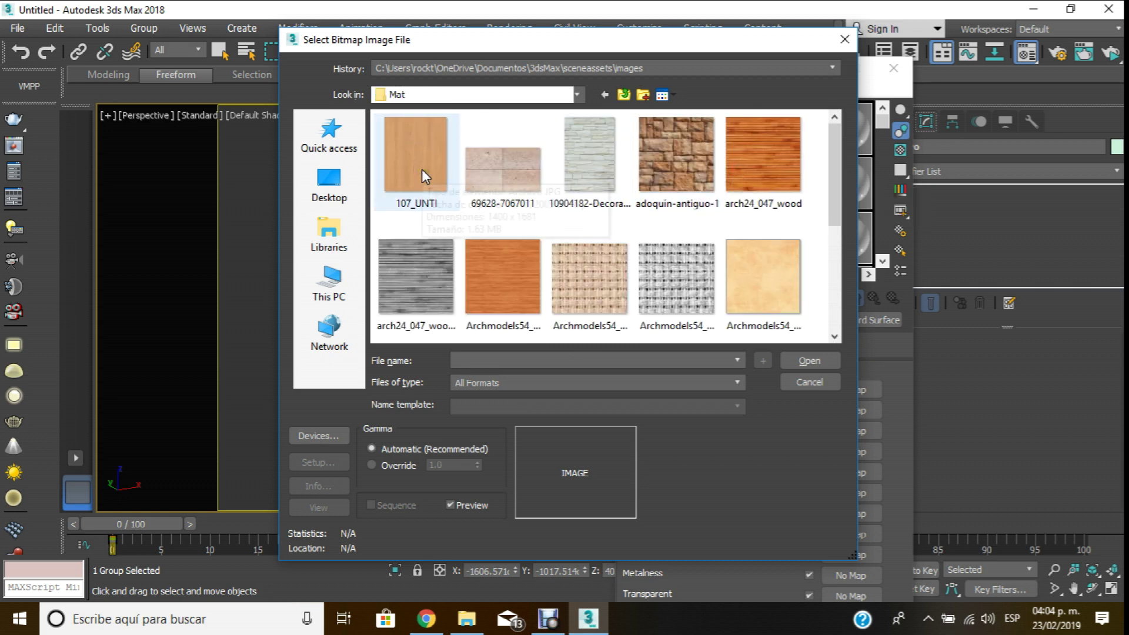
double_click(422, 169)
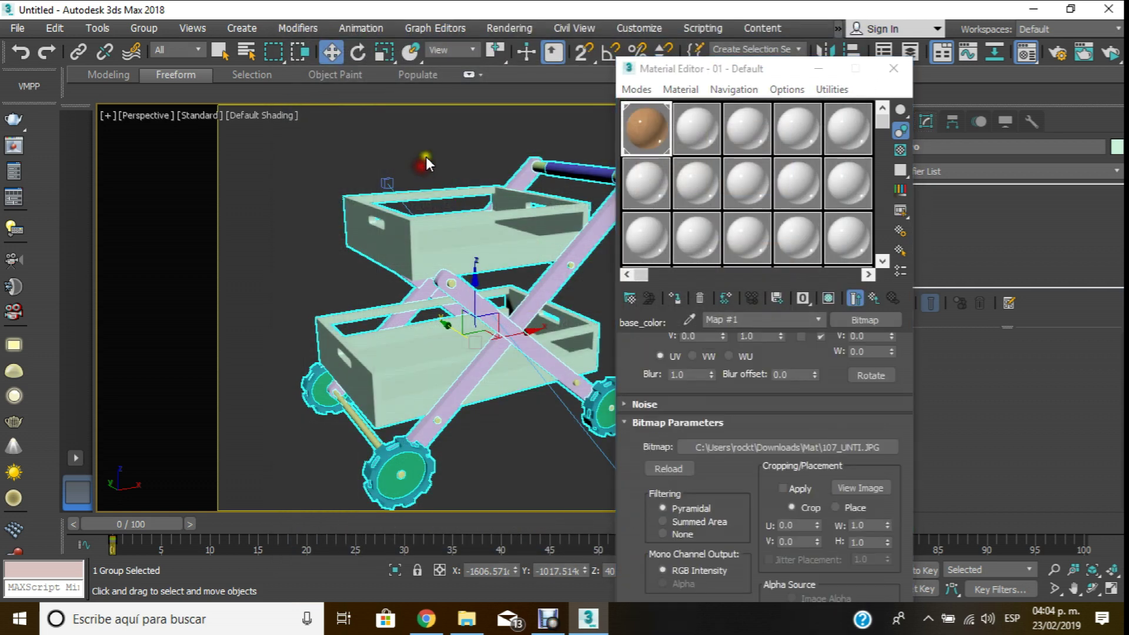
- Preview the wood material enlarged, then open the cart group to edit its parts
double_click(644, 117)
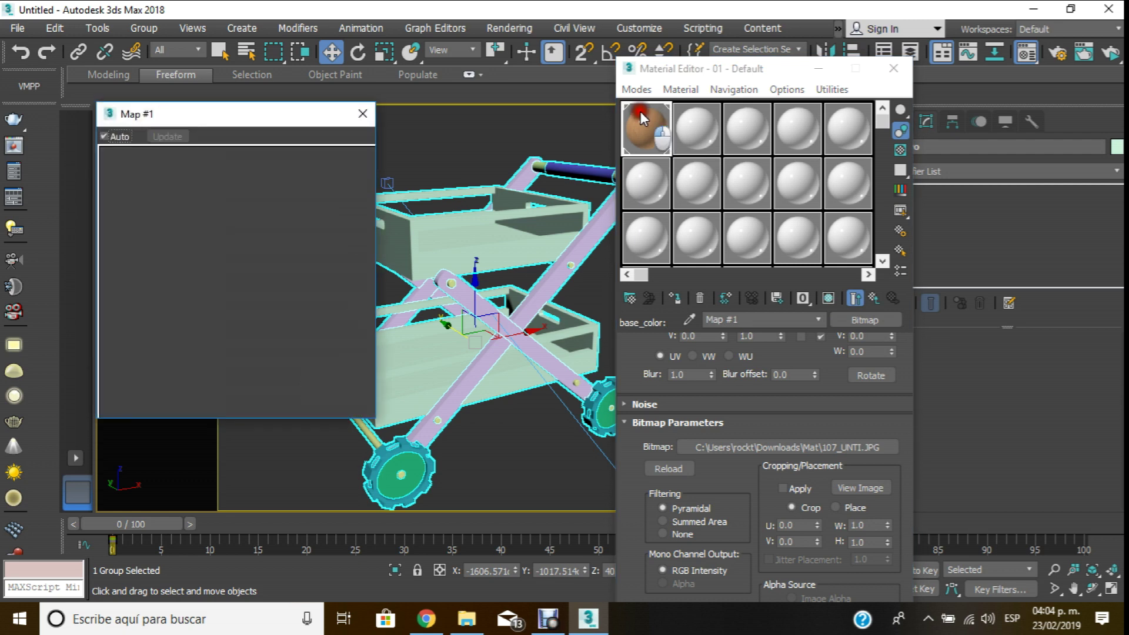
left_click(363, 114)
left_click(486, 212)
left_click(147, 29)
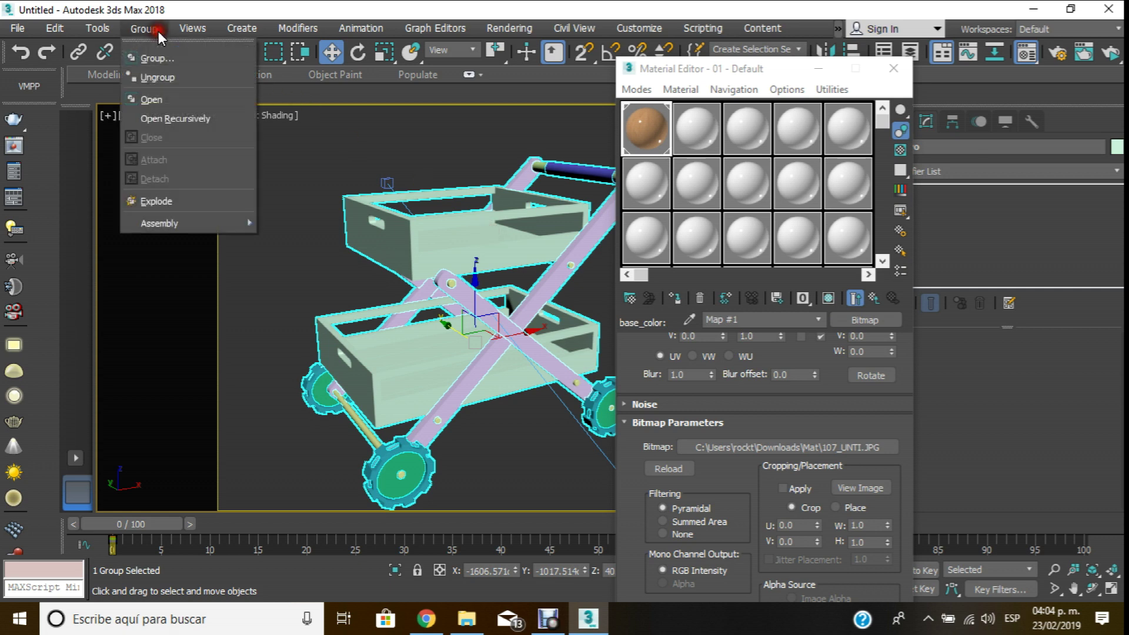
left_click(192, 98)
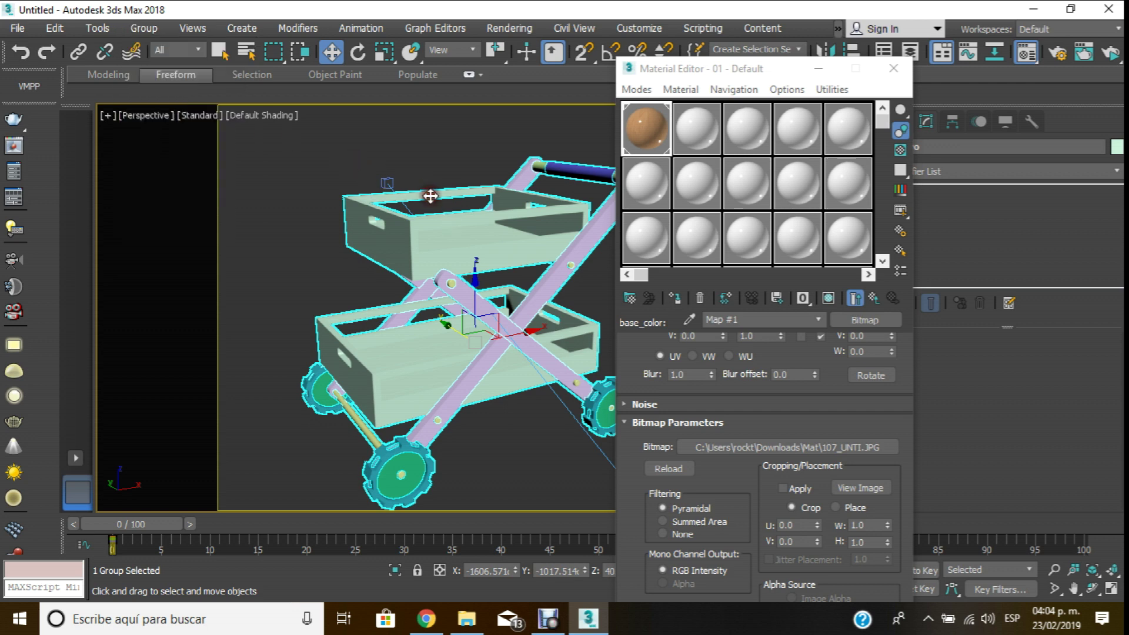
left_click(144, 29)
left_click(152, 99)
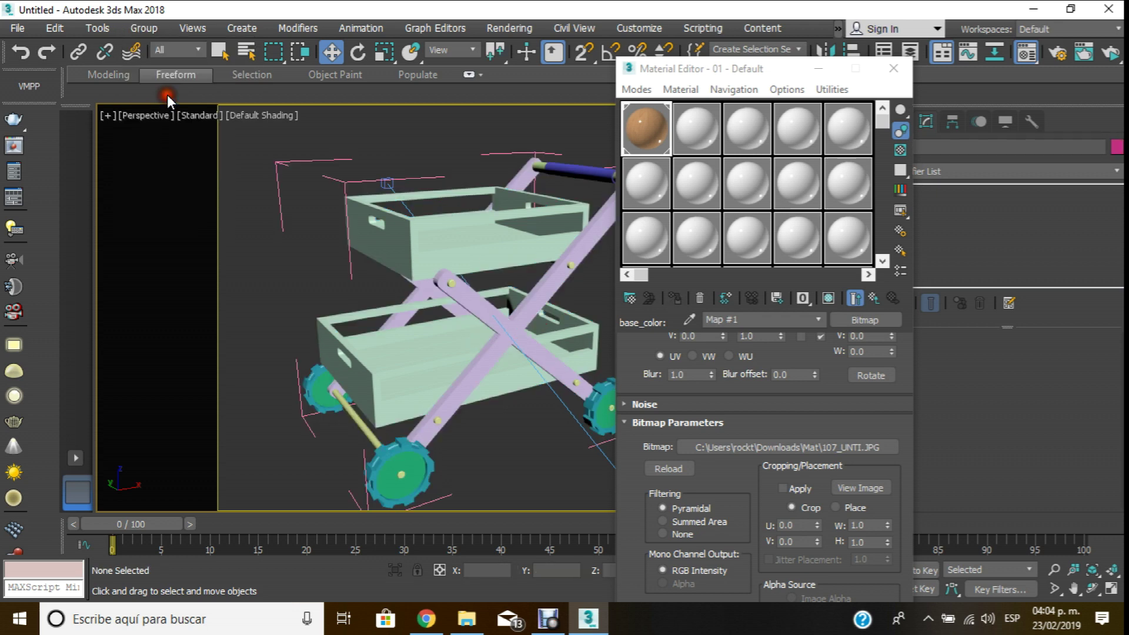
- Apply the wood material to the top box and lower crate, showing the texture in viewport
left_click(405, 217)
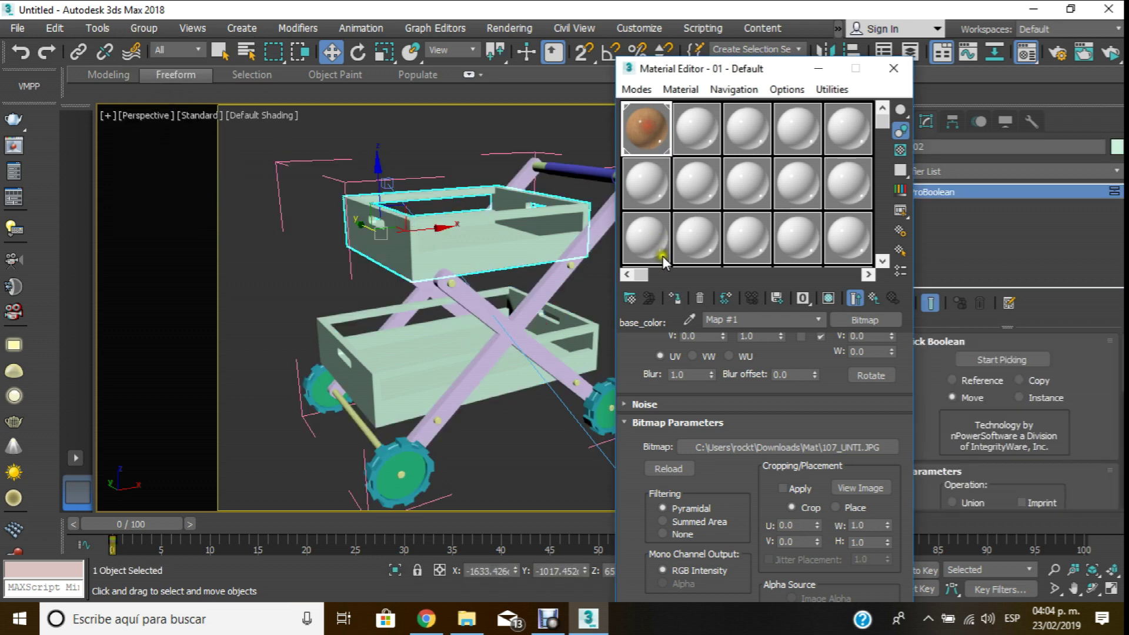
left_click(675, 298)
left_click(829, 300)
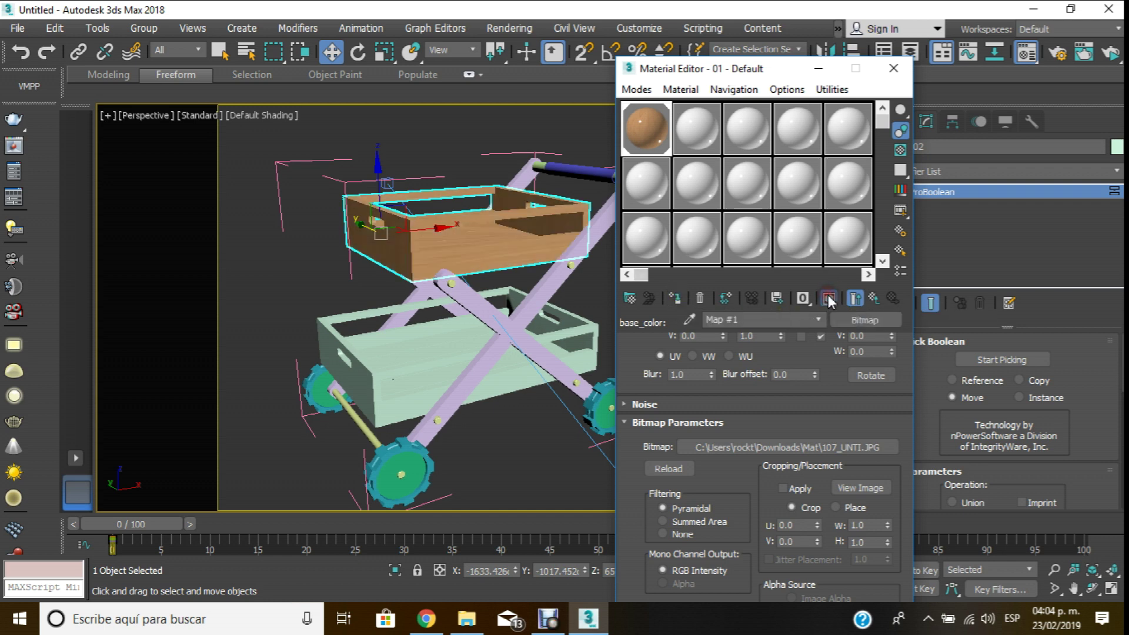
left_click(440, 365)
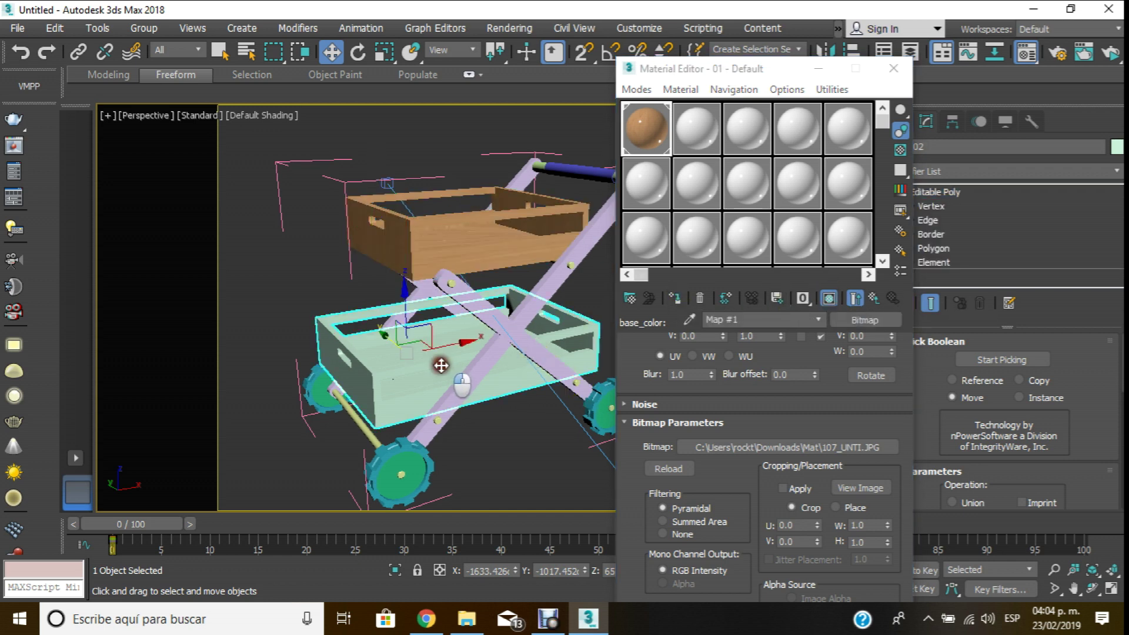
left_click(679, 299)
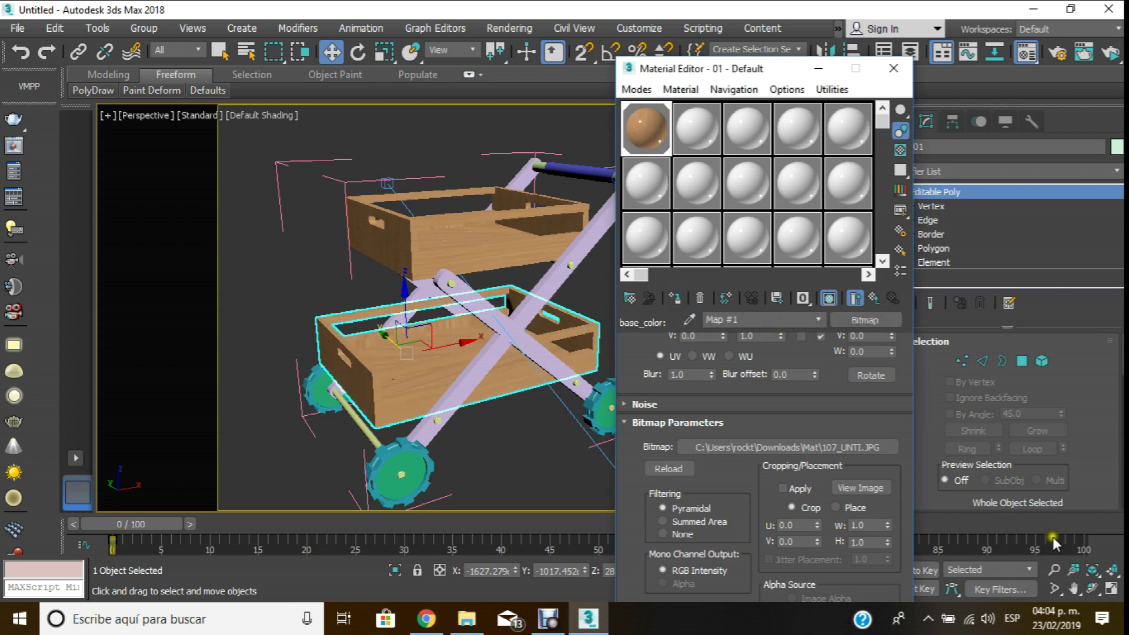
- Orbit around the cart and reselect the upper crate Box002
left_click(1093, 587)
left_click_drag(567, 312, 569, 340)
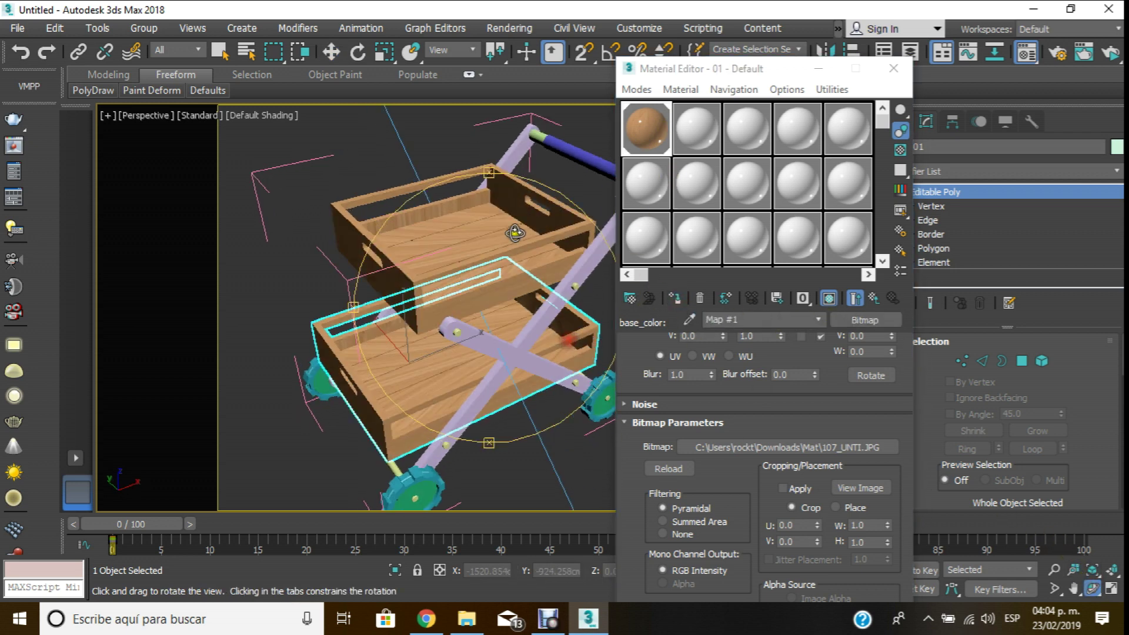
scroll(516, 233, "up", 5)
left_click(331, 52)
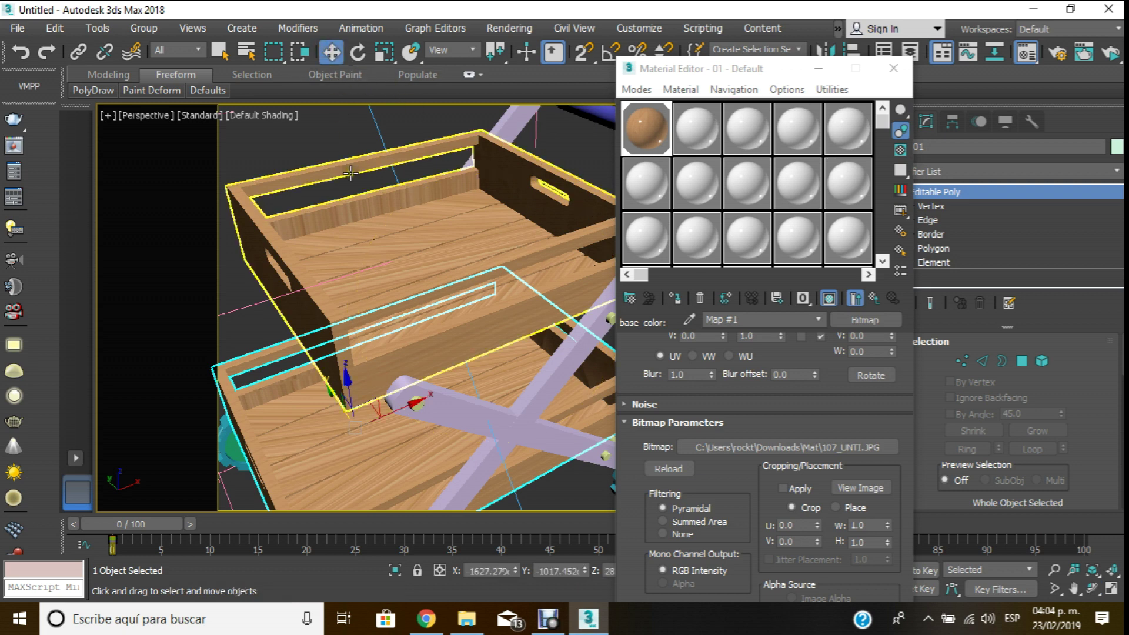
left_click(344, 210)
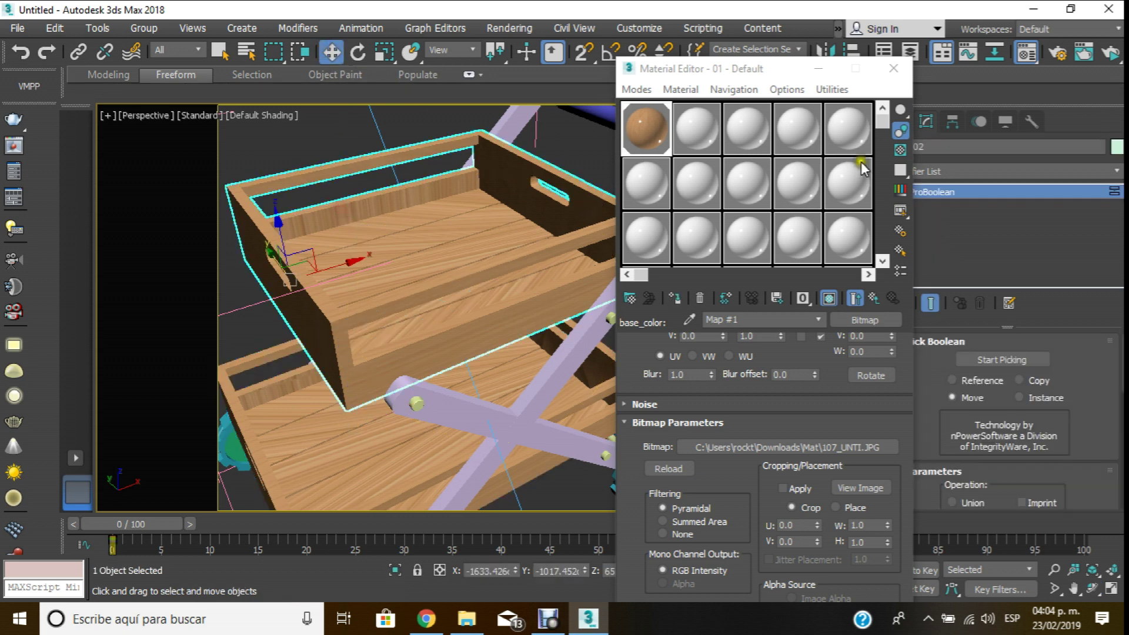
left_click(1048, 173)
- Add a UVW Map modifier with Box mapping to the upper crate
left_click_drag(1117, 241, 1117, 524)
left_click(972, 427)
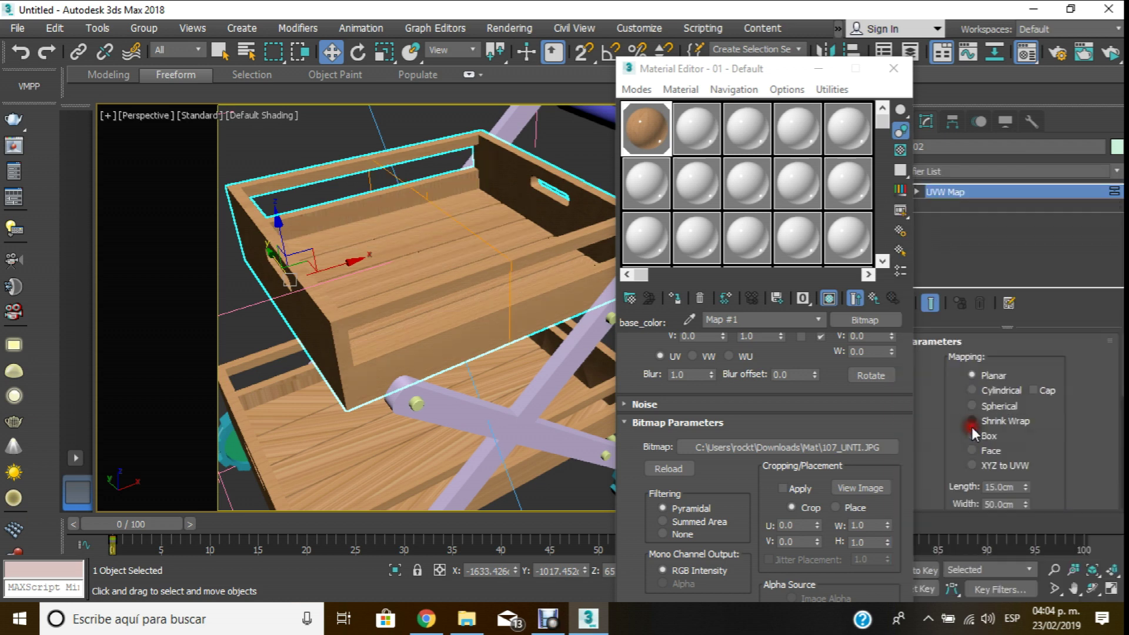
left_click(972, 435)
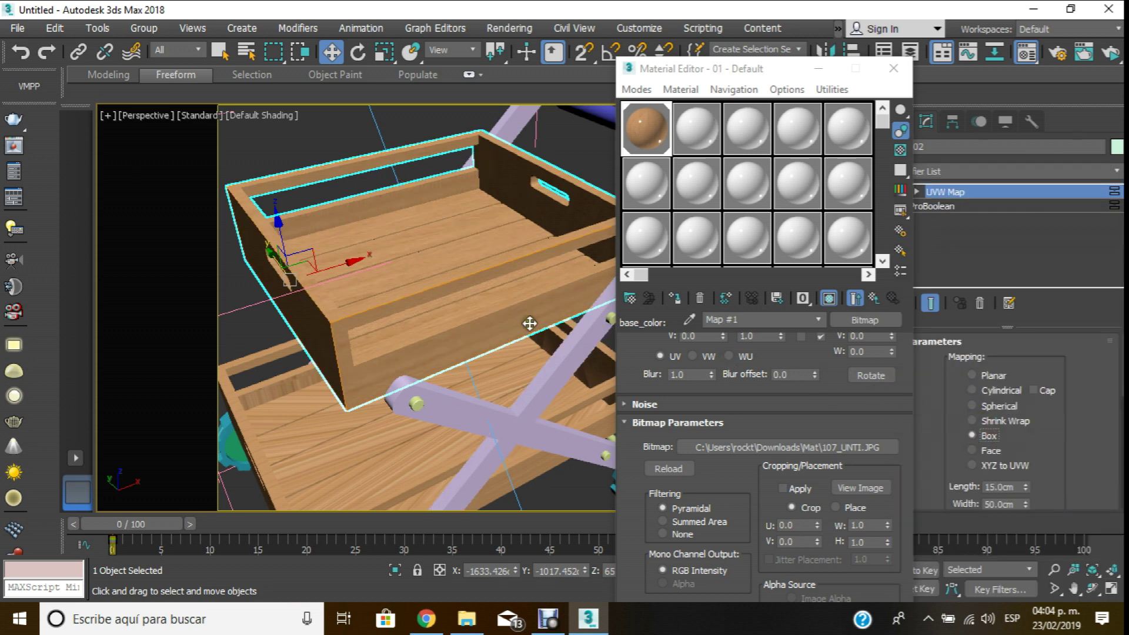
- Add a Box-mapped UVW Map to the lower crate, then clear the selection
middle_click_drag(532, 323, 537, 230)
left_click(433, 375)
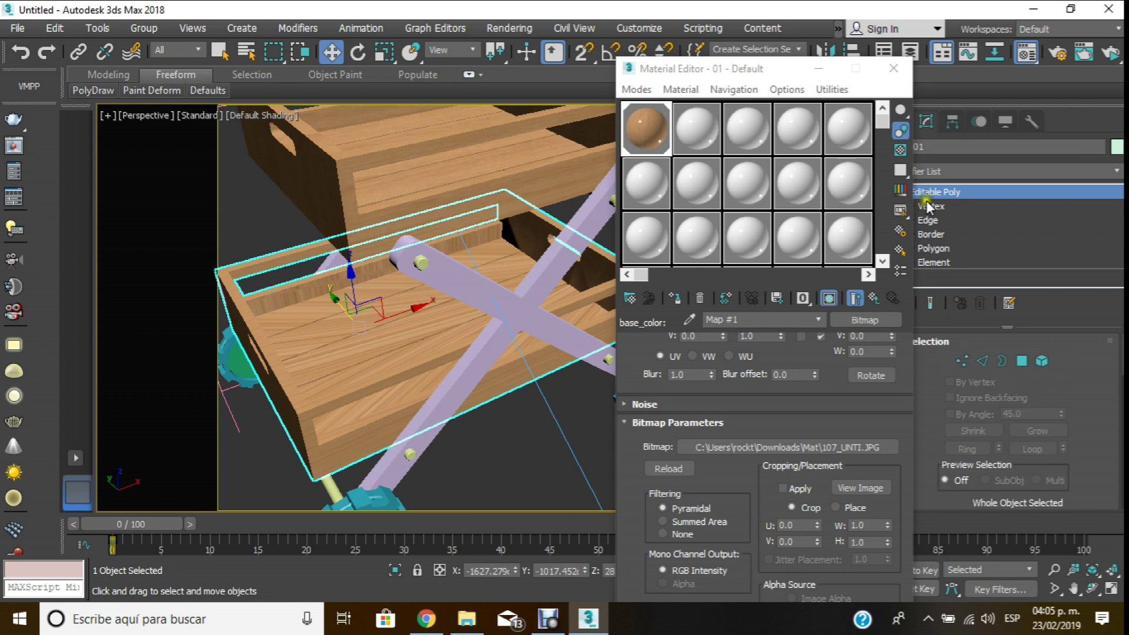
left_click(1030, 170)
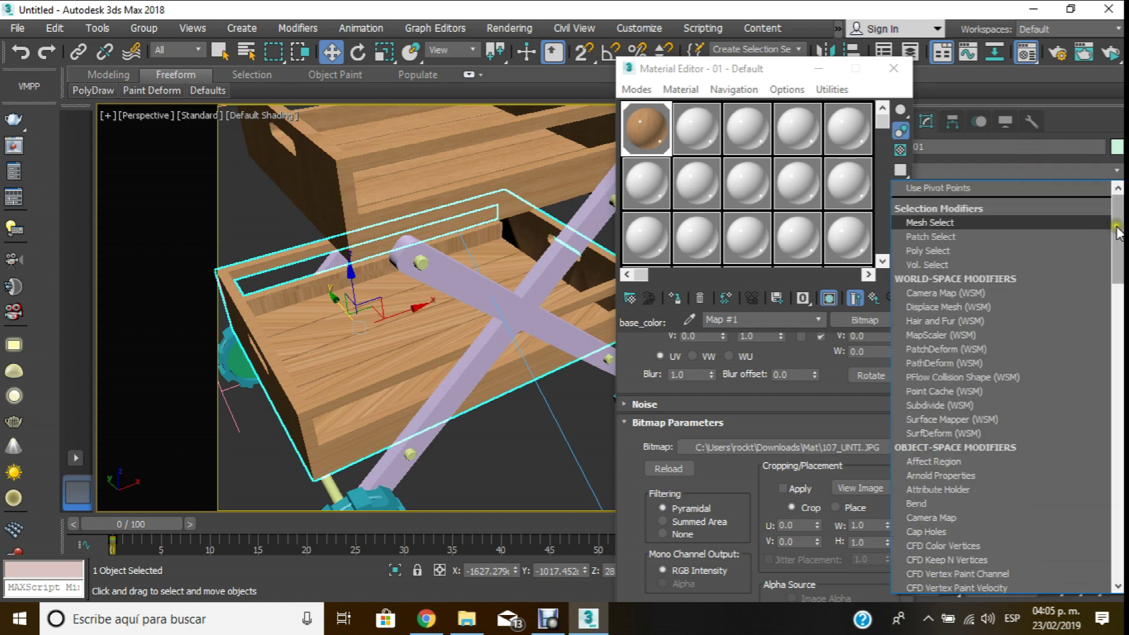
left_click_drag(1117, 235, 1110, 514)
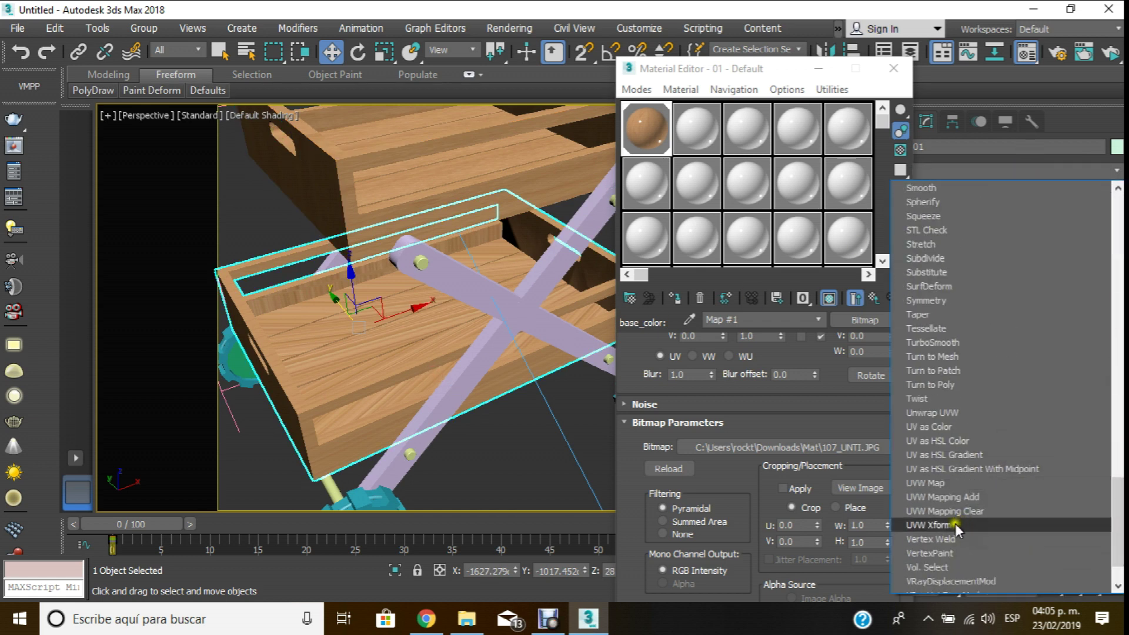
left_click(951, 483)
left_click(988, 436)
scroll(544, 325, "down", 4)
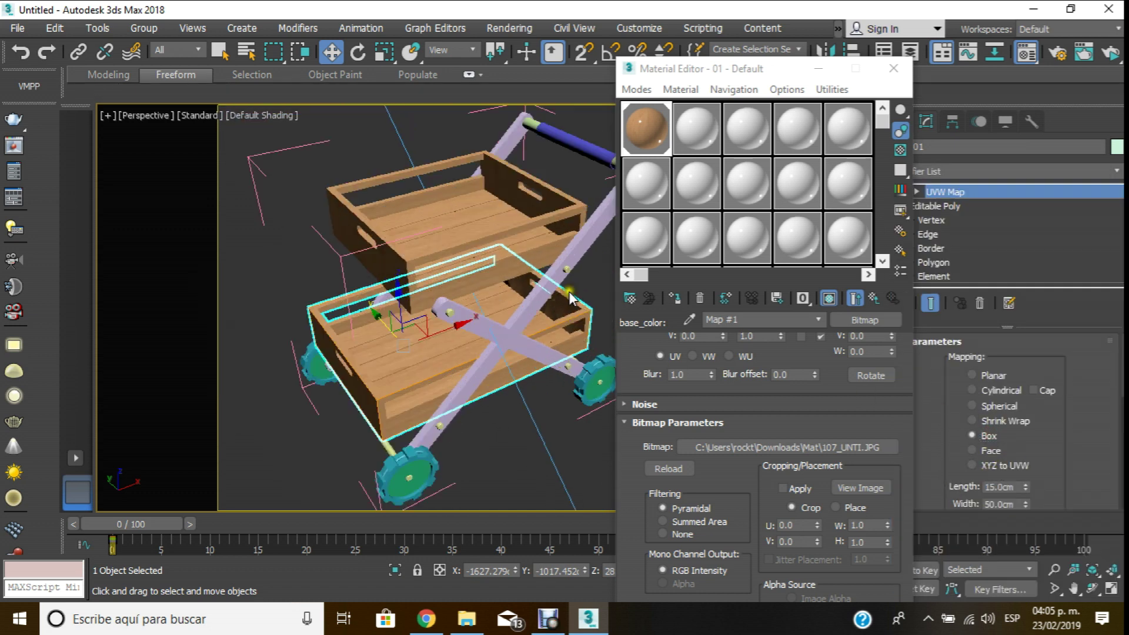
left_click(591, 256)
scroll(547, 230, "up", 5)
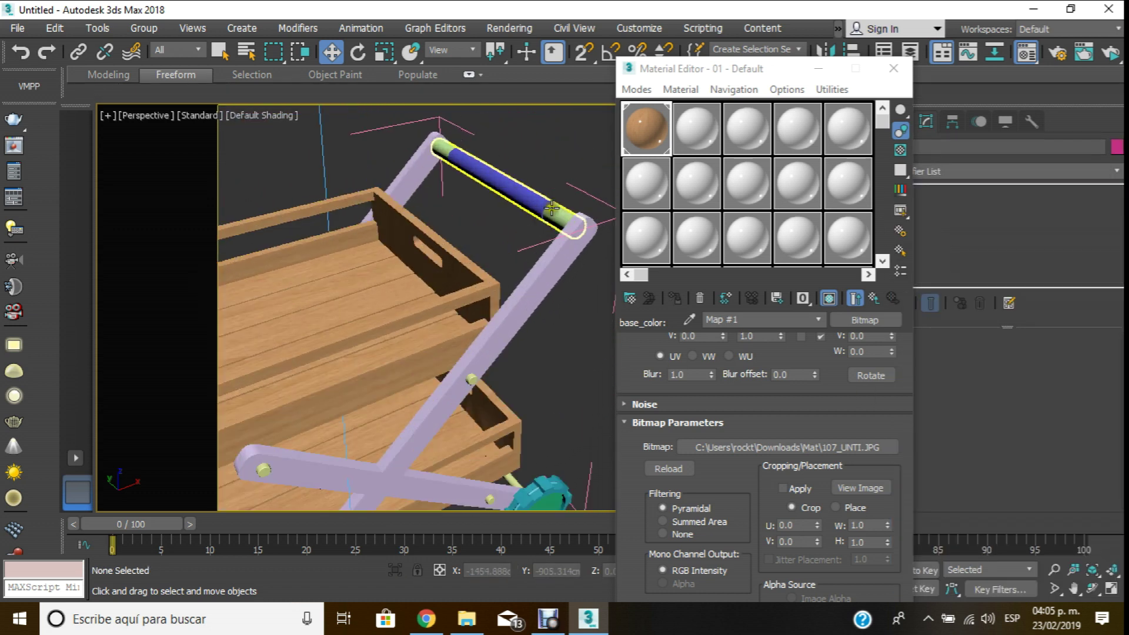
- Apply the wood material to the handle cylinder
left_click(557, 224)
left_click(654, 152)
left_click(677, 298)
scroll(496, 290, "down", 2)
scroll(496, 291, "down", 2)
- Apply the wood material to the left and right purple bars
left_click(496, 291)
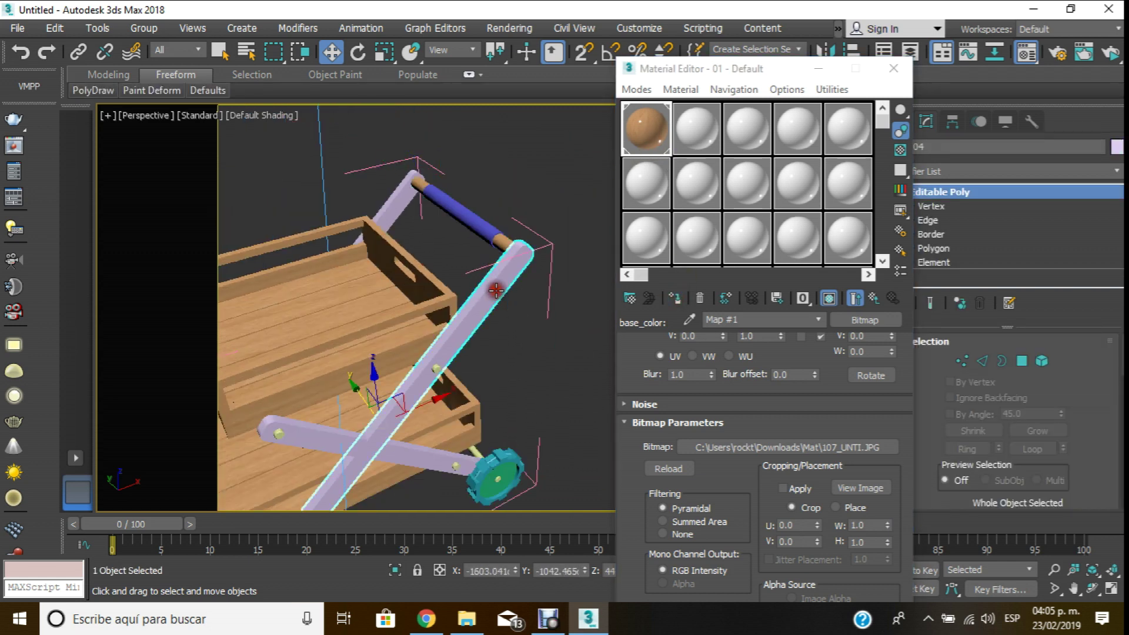
middle_click_drag(436, 242, 412, 223, "alt")
left_click(352, 211, "ctrl")
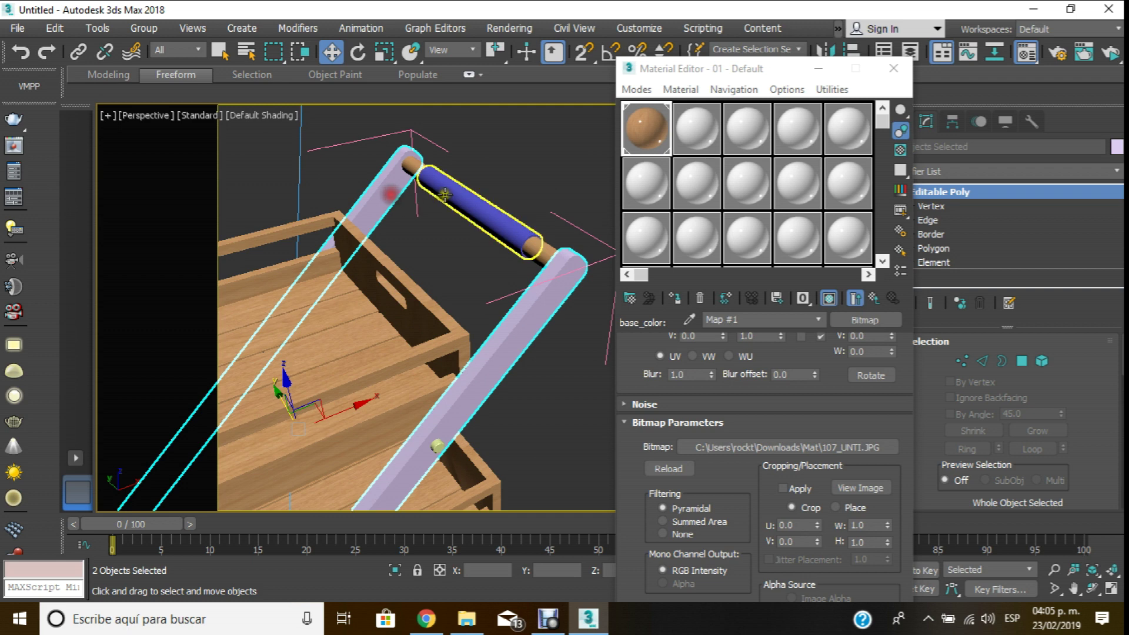
left_click(674, 298)
- Orbit the cart and apply the wood material to both crossing purple planks
mouse_move(432, 332)
middle_mouse_down()
mouse_move(569, 303)
mouse_move(588, 329)
middle_mouse_up()
scroll(569, 303, "up", 3)
scroll(588, 330, "down", 4)
scroll(588, 330, "down", 2)
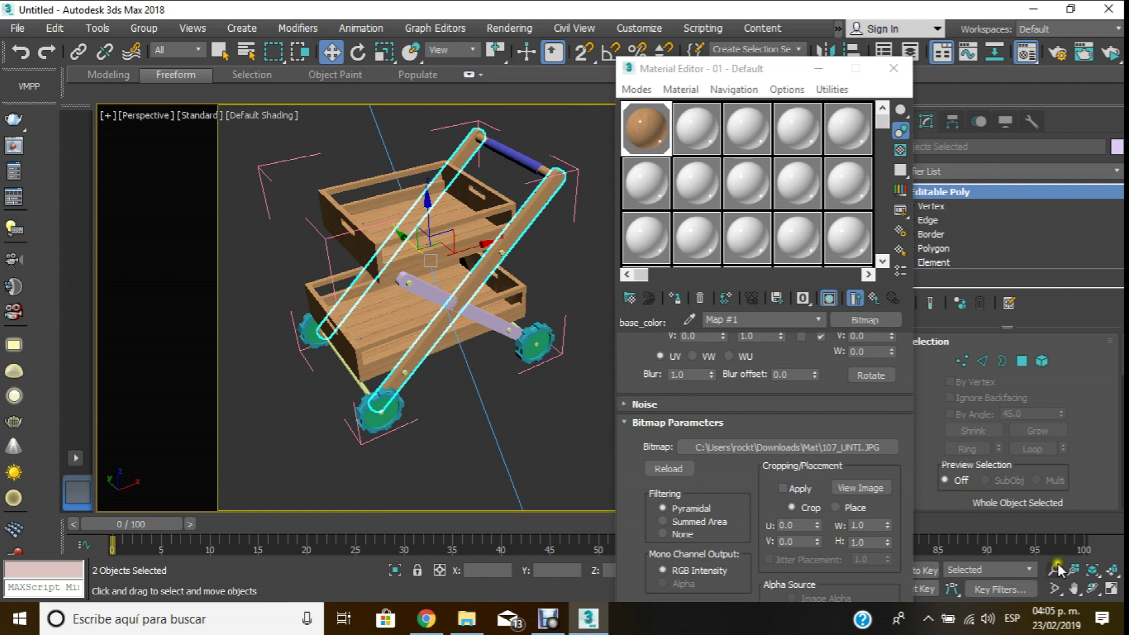
left_click(1092, 589)
left_click_drag(553, 368, 520, 303)
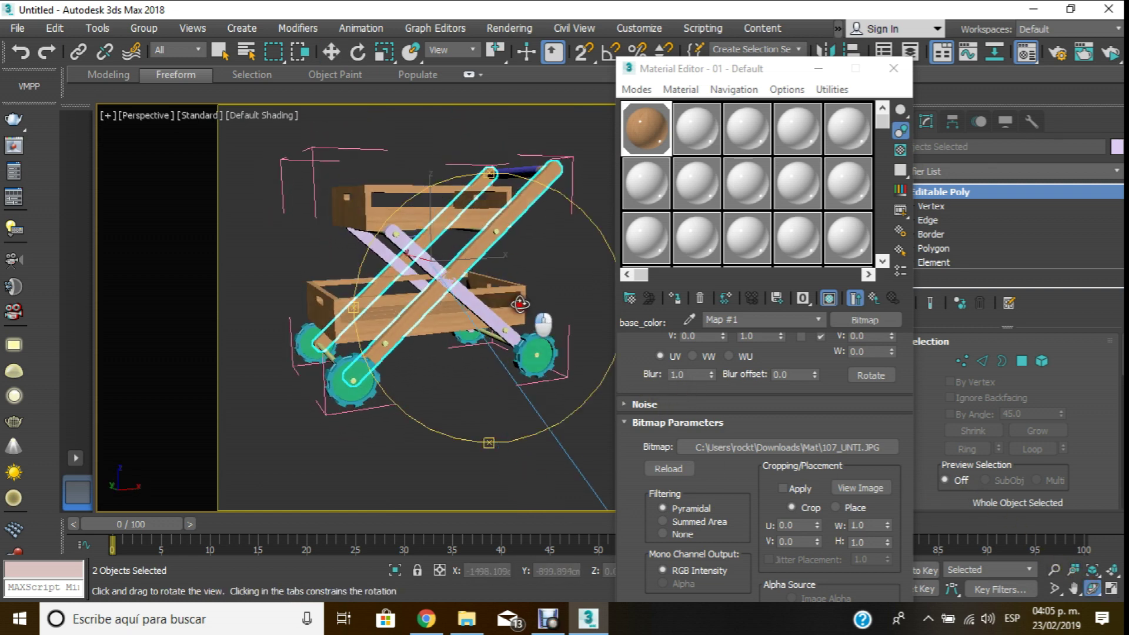
scroll(520, 304, "up", 3)
scroll(519, 303, "up", 3)
left_click(331, 52)
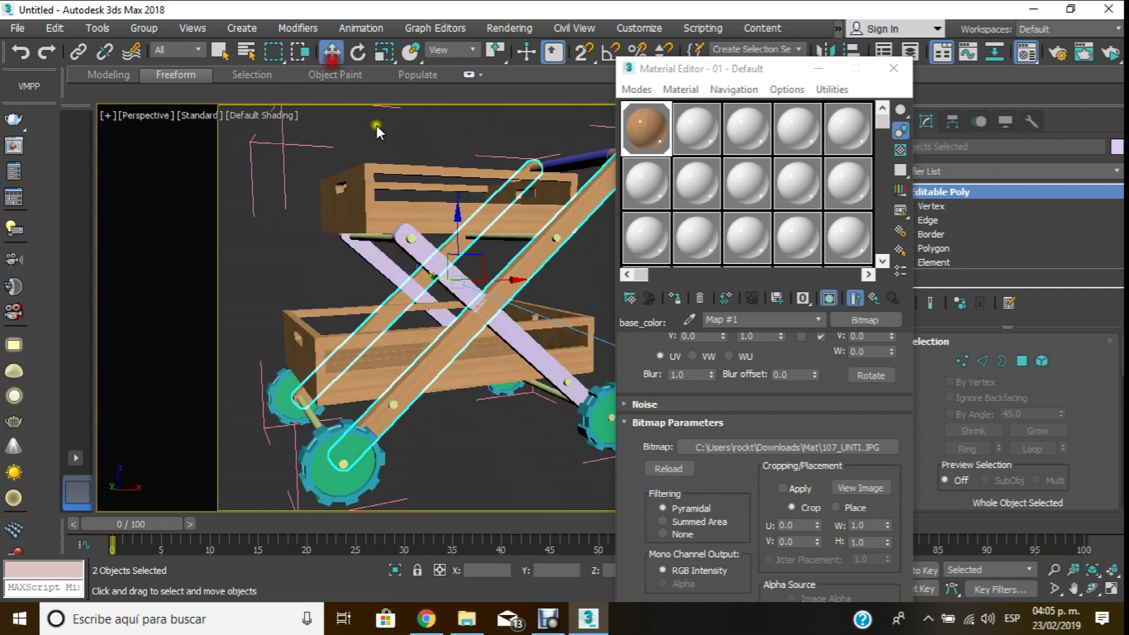
left_click(380, 257)
left_click(429, 253, "ctrl")
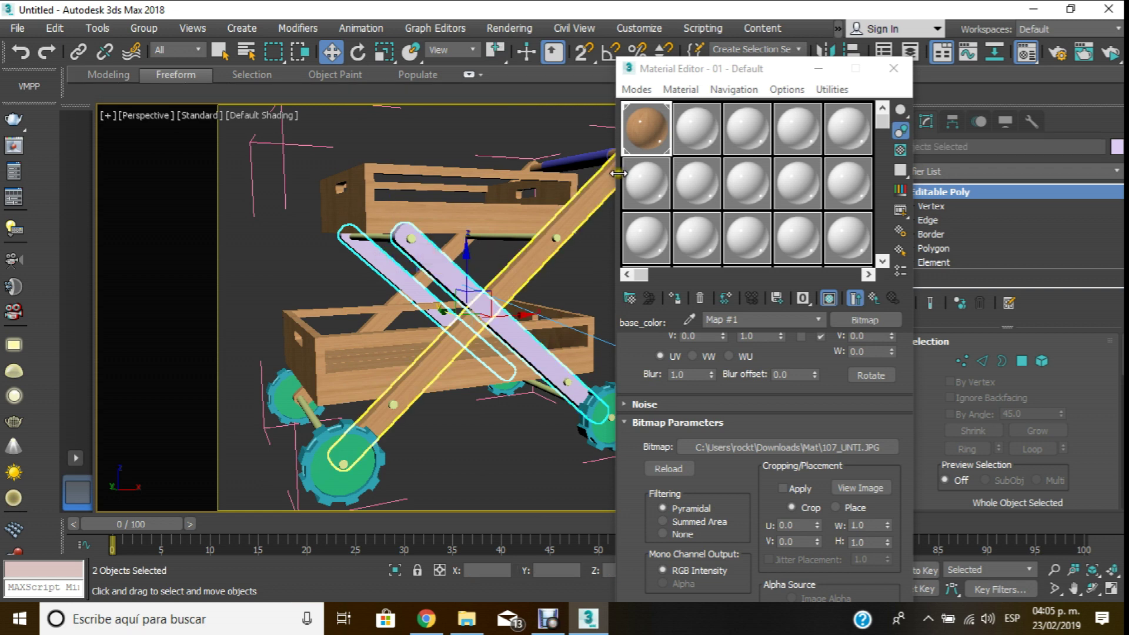
left_click(677, 299)
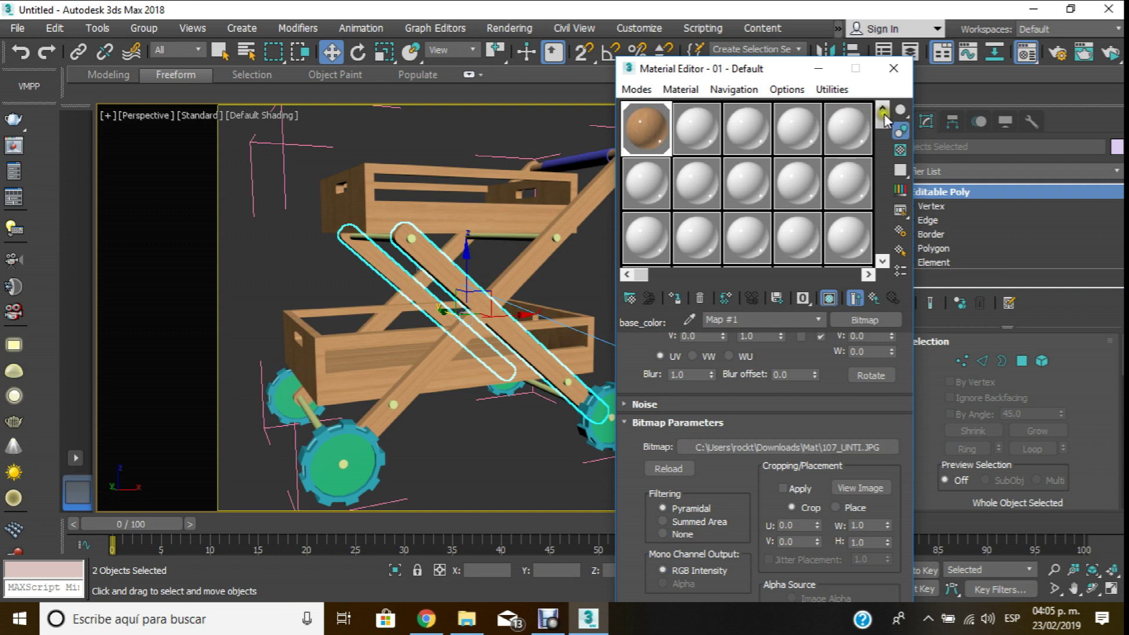
- Close the Material Editor and bring up the Modifier List for the planks
left_click(893, 68)
left_click(1071, 171)
scroll(1115, 218, "up", 3)
left_click_drag(1116, 217, 1071, 510)
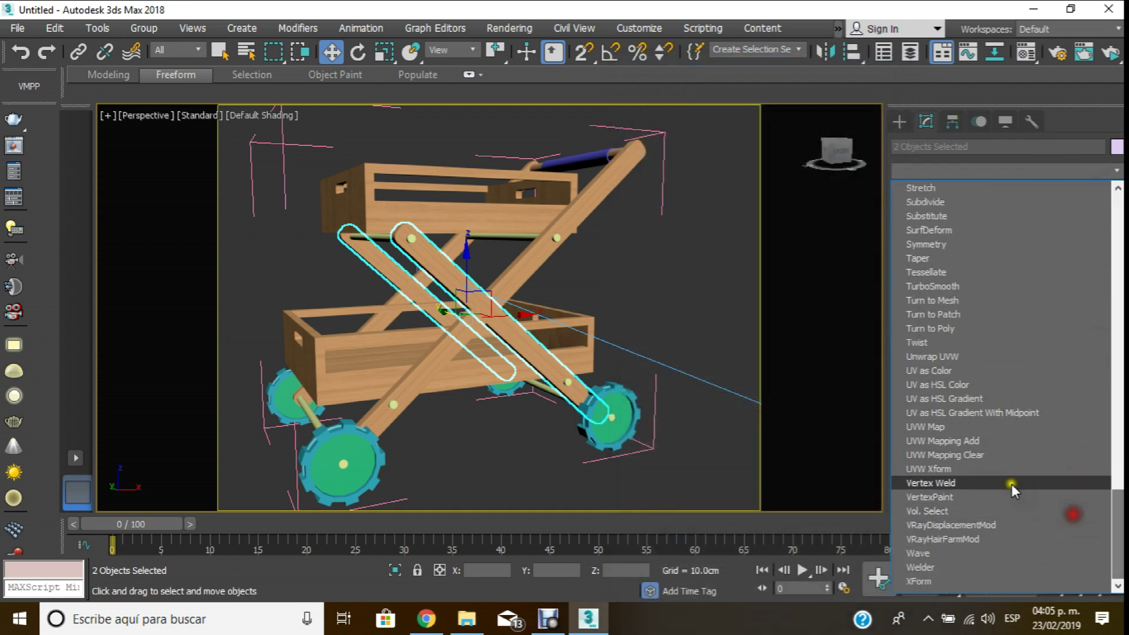
- Add a Box-mapped UVW Map modifier to the two crossing planks
left_click(939, 427)
scroll(589, 355, "up", 3)
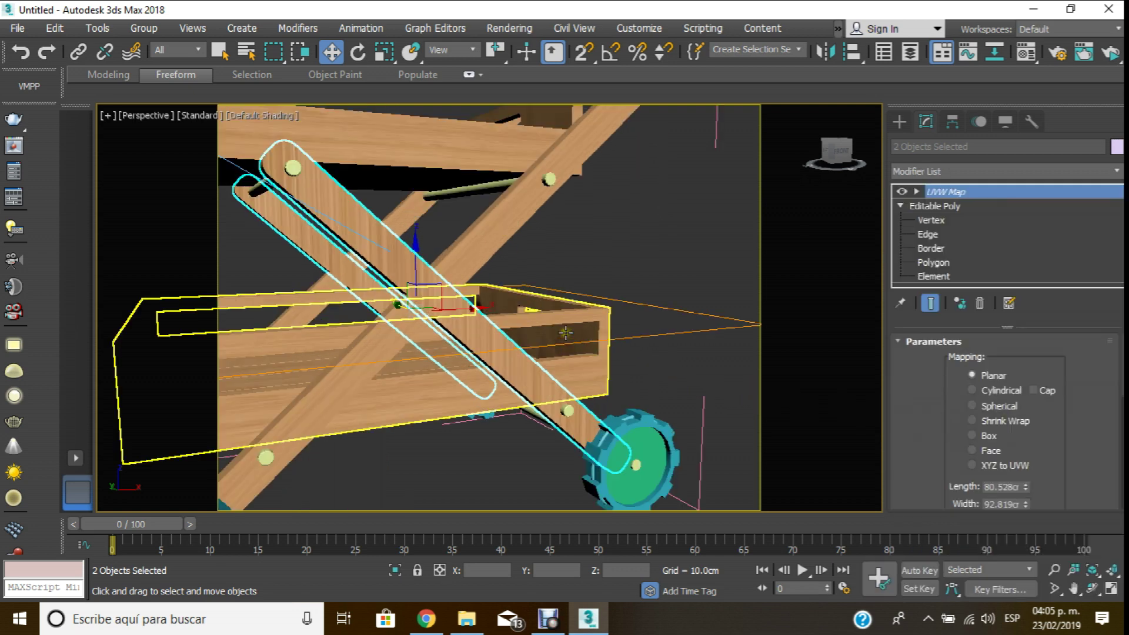
left_click(972, 435)
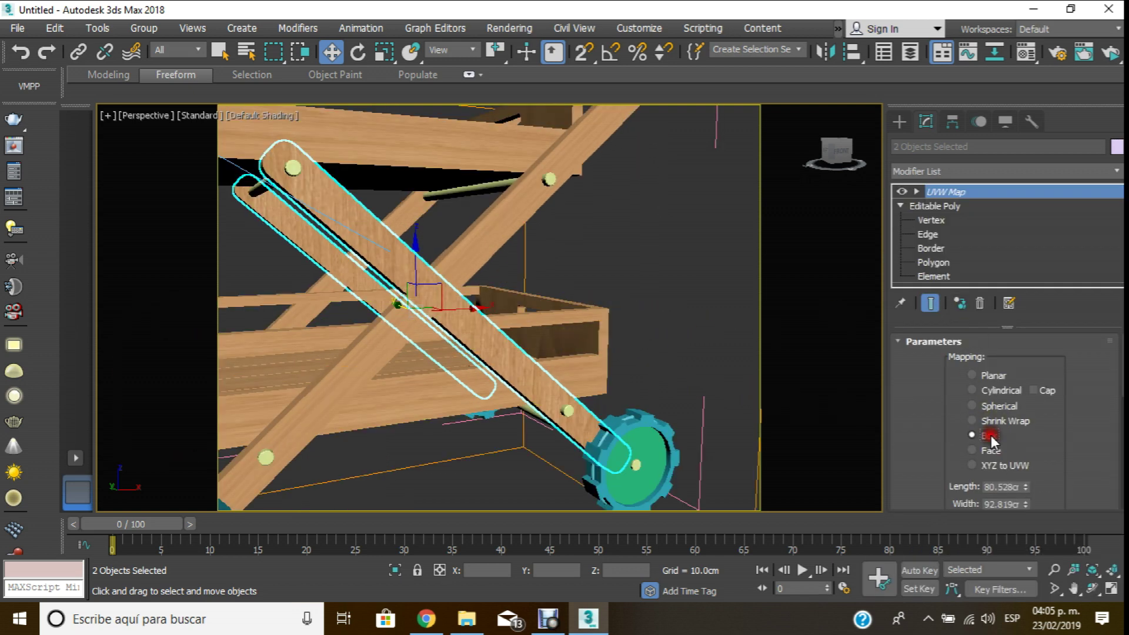
scroll(506, 313, "down", 4)
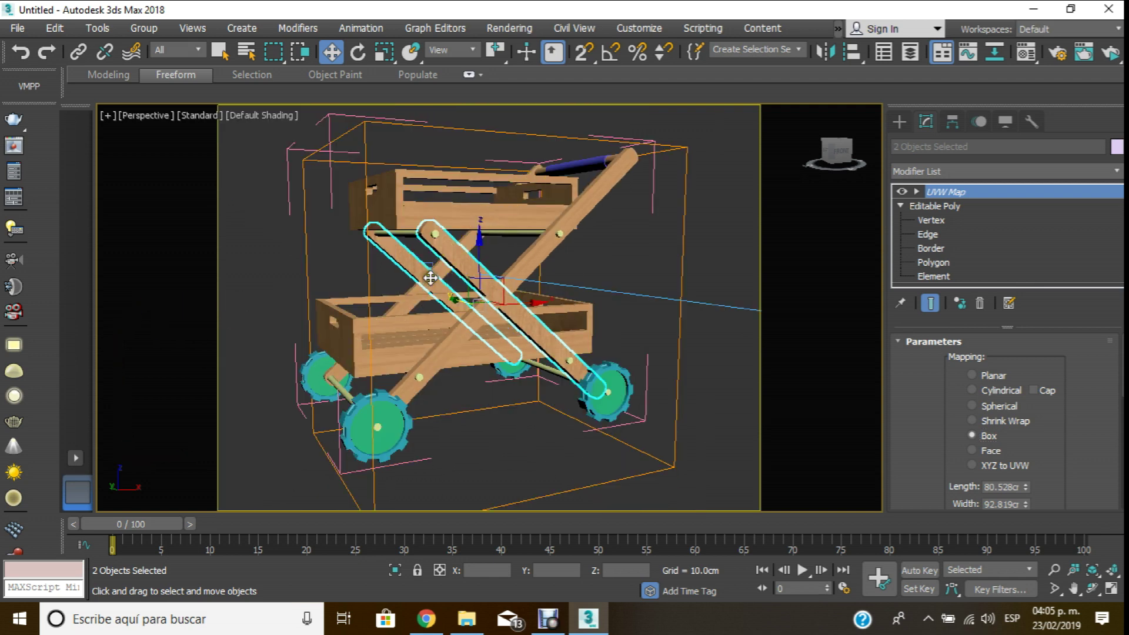
scroll(430, 278, "up", 3)
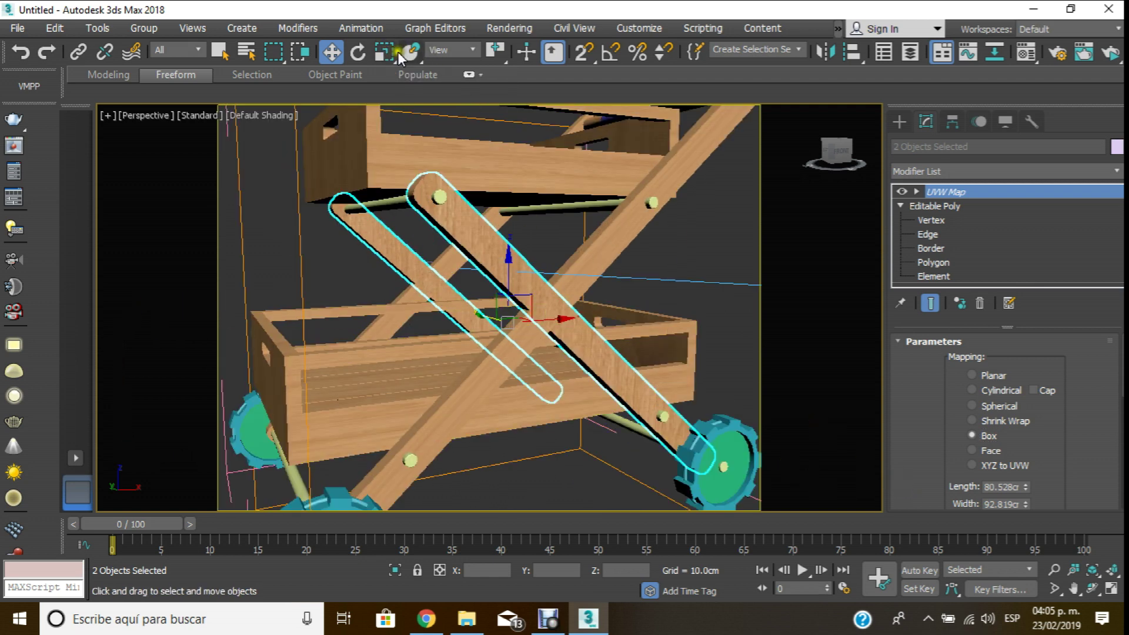
- Rotate the UVW Map gizmo on the planks to realign the wood grain
left_click(360, 53)
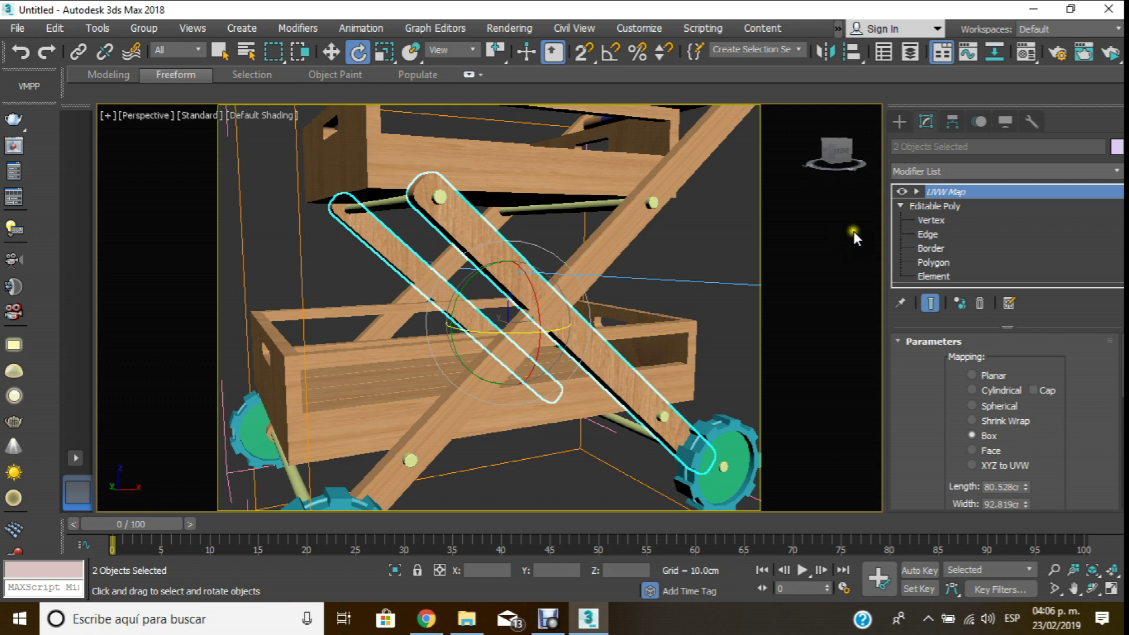
left_click(916, 192)
left_click(947, 206)
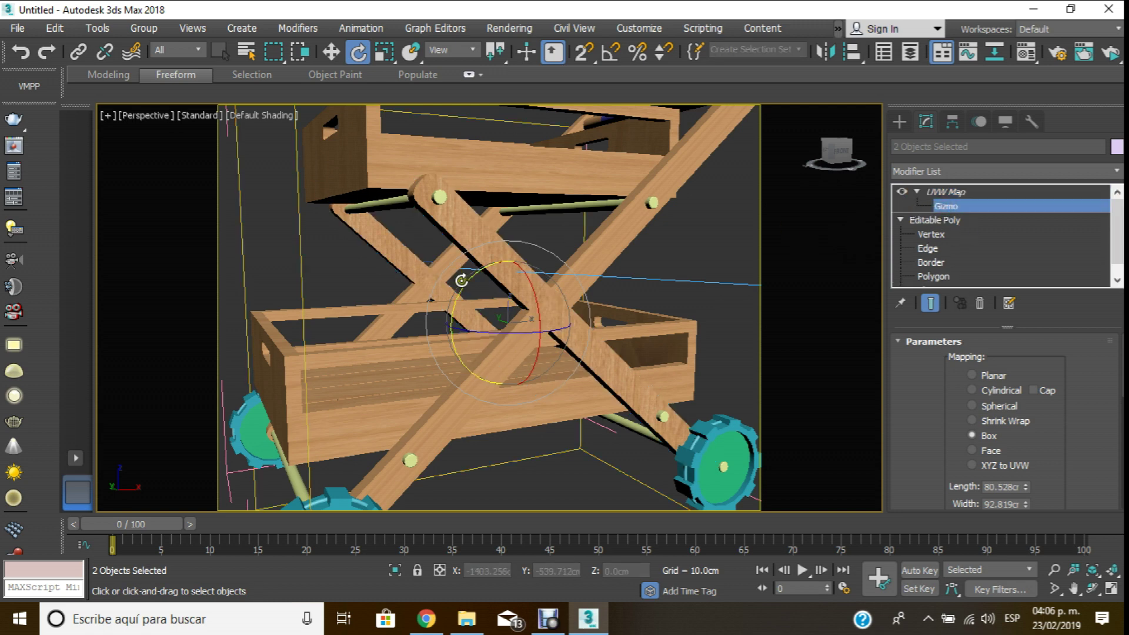
mouse_move(464, 280)
left_mouse_down()
mouse_move(474, 258)
mouse_move(429, 381)
left_mouse_up()
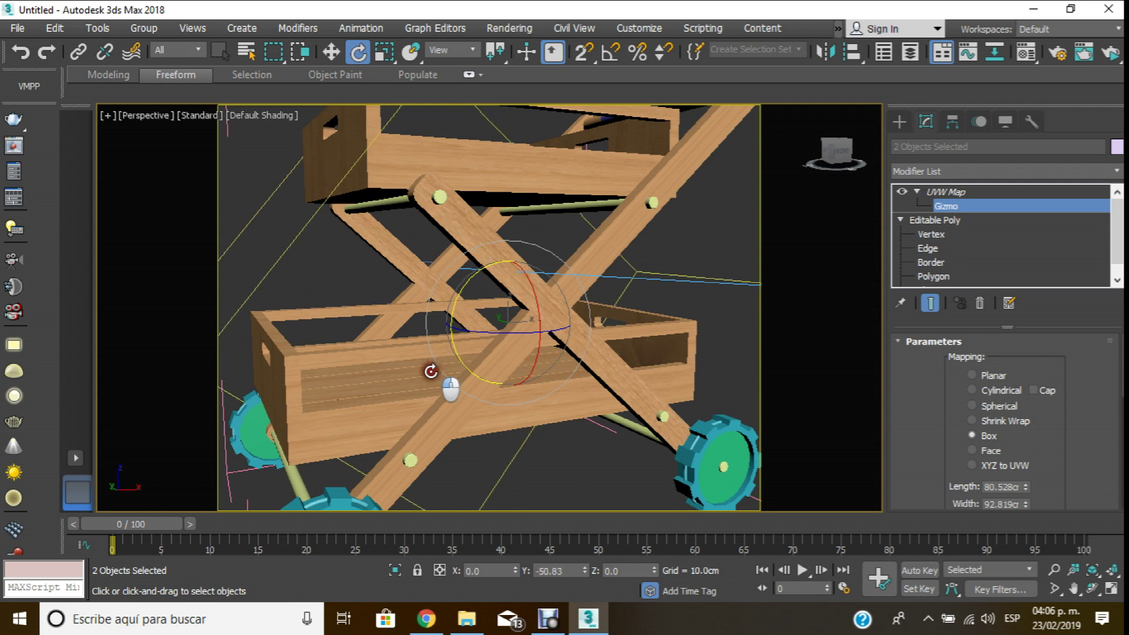
left_click_drag(429, 381, 430, 369)
scroll(451, 313, "down", 5)
scroll(464, 315, "up", 3)
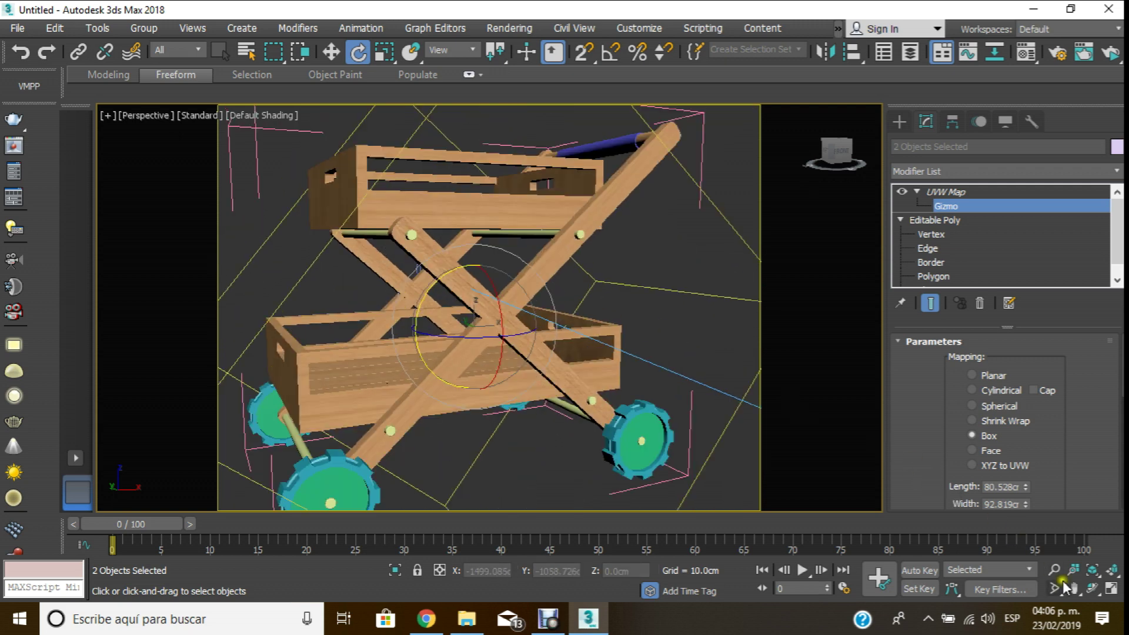
left_click(1091, 590)
mouse_move(493, 322)
left_mouse_down()
mouse_move(729, 300)
mouse_move(517, 335)
left_mouse_up()
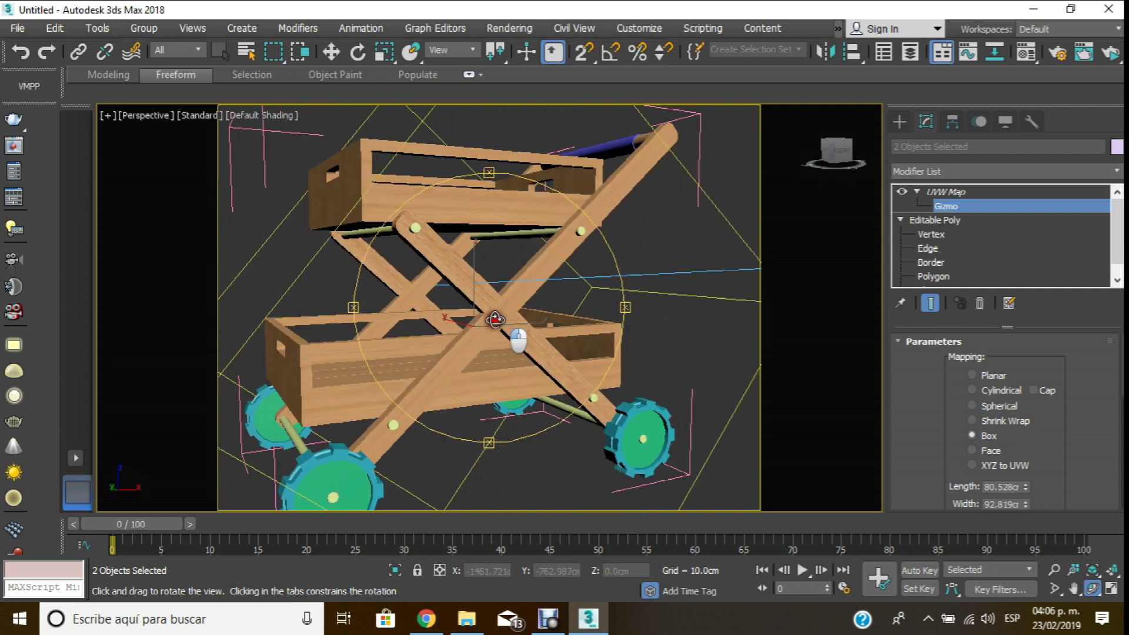
key("w")
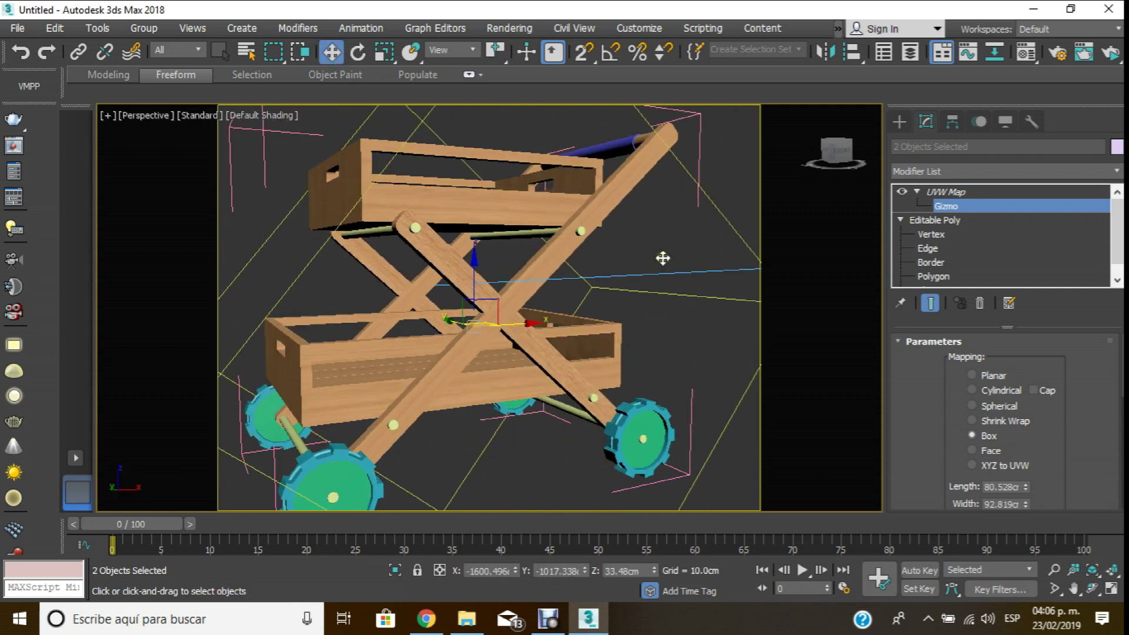
left_click(948, 207)
- Give both long crossing legs a UVW Map modifier with Box mapping
left_click(679, 247)
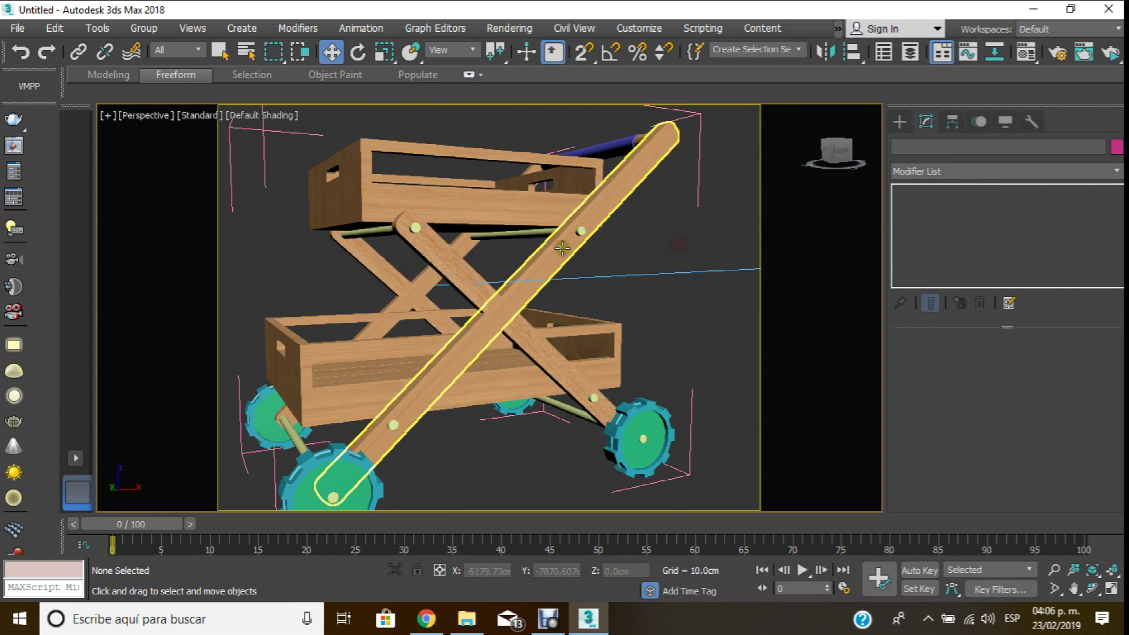
left_click(556, 247)
left_click(467, 243, "ctrl")
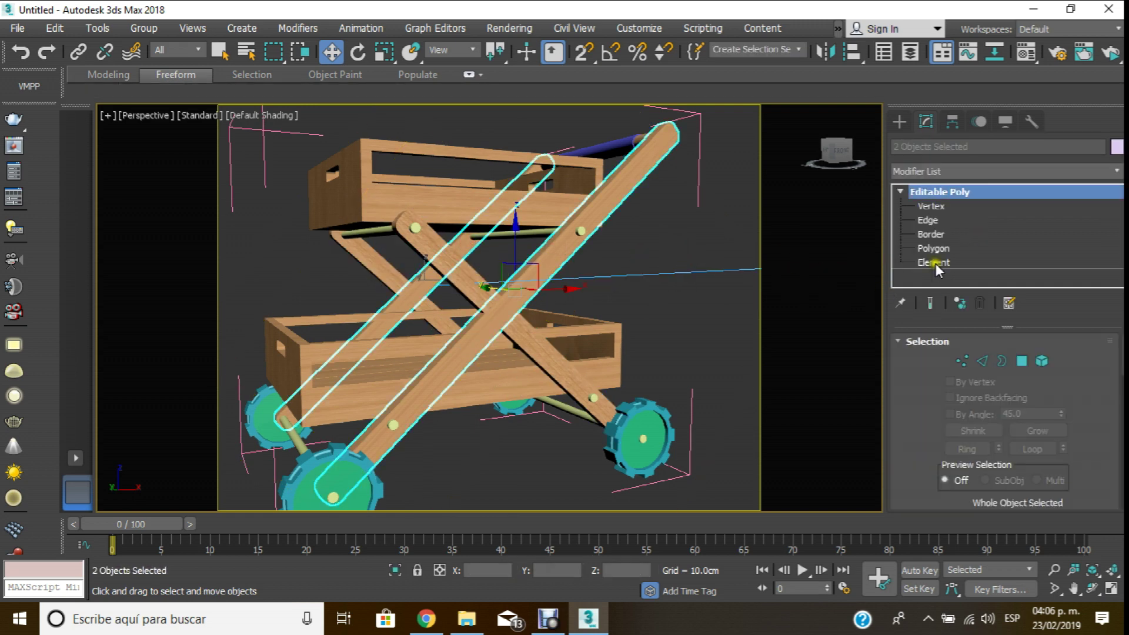
left_click(1053, 174)
left_click_drag(1116, 235, 1111, 532)
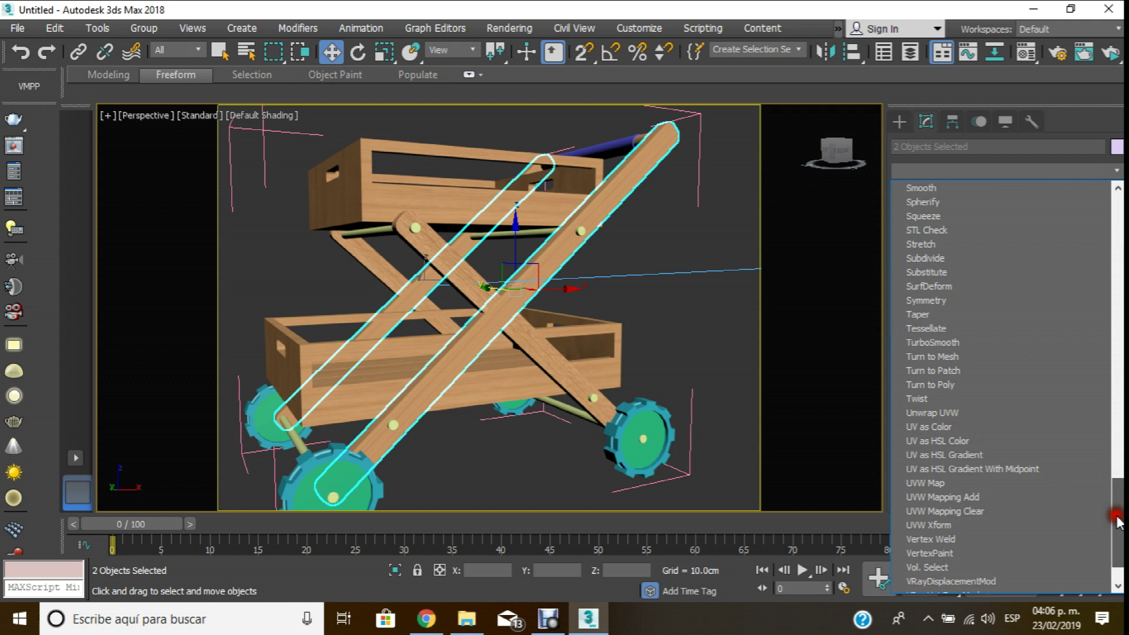
left_click(963, 429)
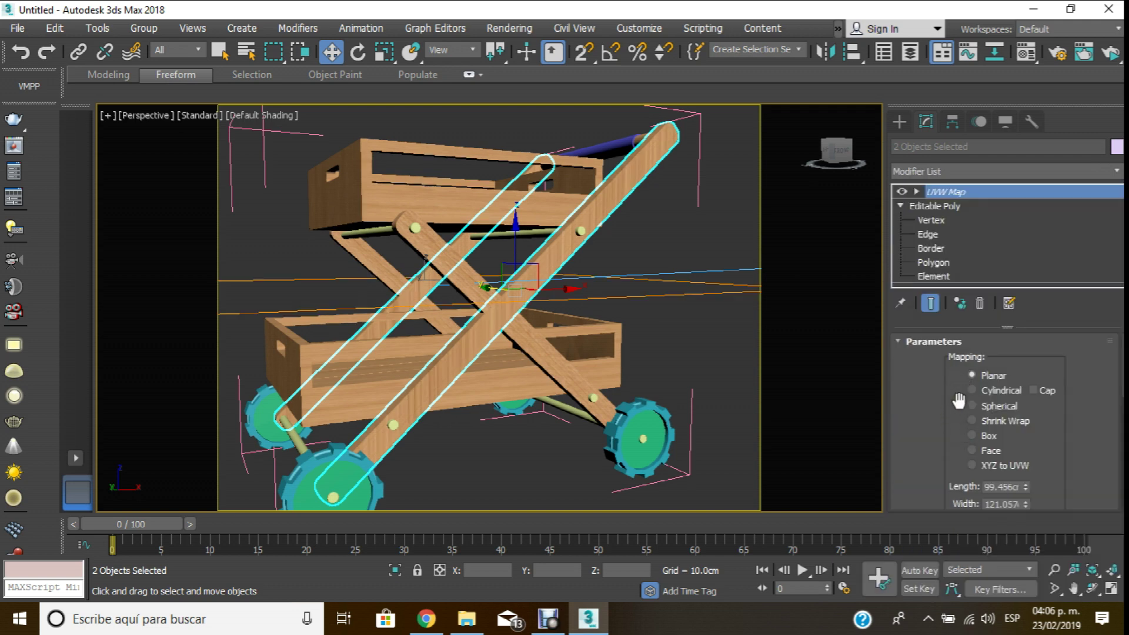
left_click(916, 191)
left_click(981, 435)
- Rotate the legs' mapping gizmo to turn the wood grain along them
left_click(385, 52)
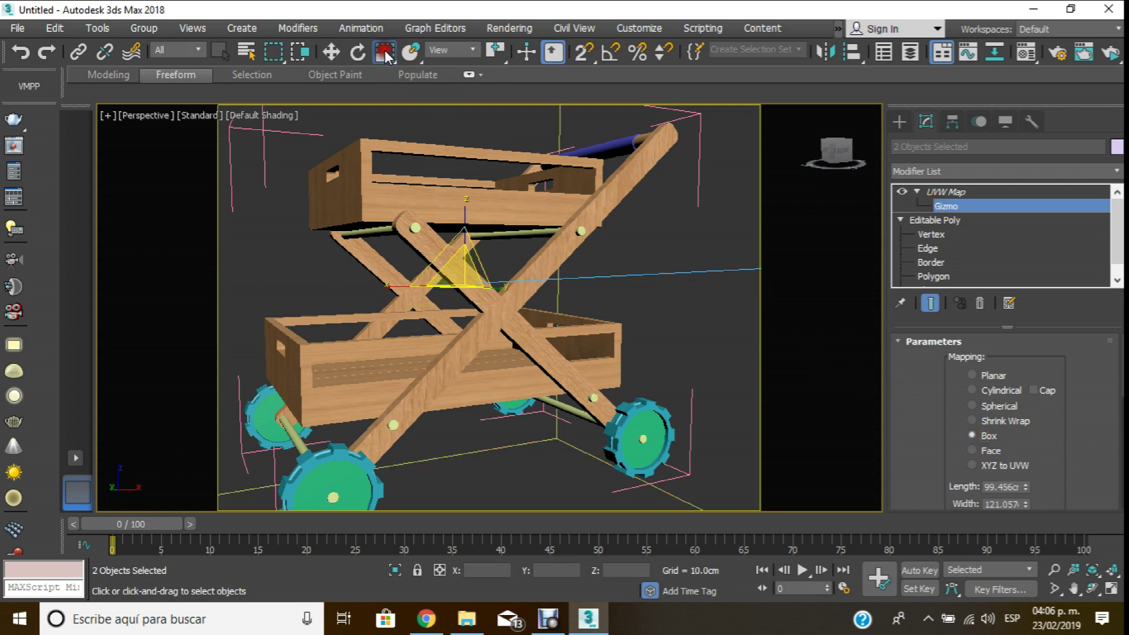
left_click(358, 53)
left_click_drag(427, 245, 474, 184)
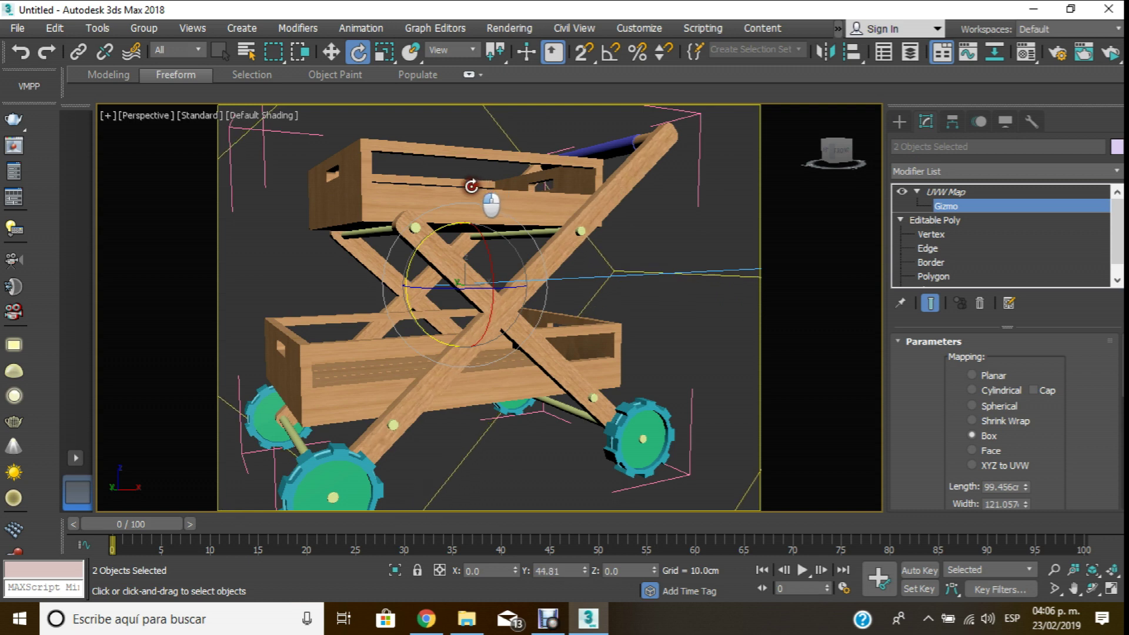
scroll(527, 278, "up", 2)
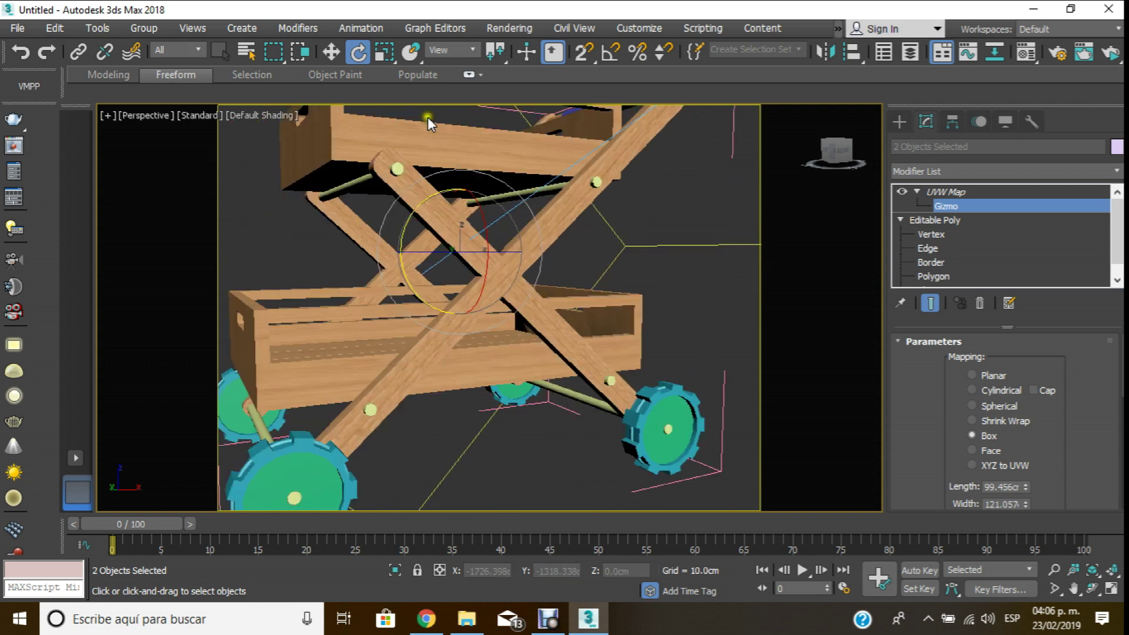
left_click(332, 56)
middle_click_drag(582, 304, 580, 301)
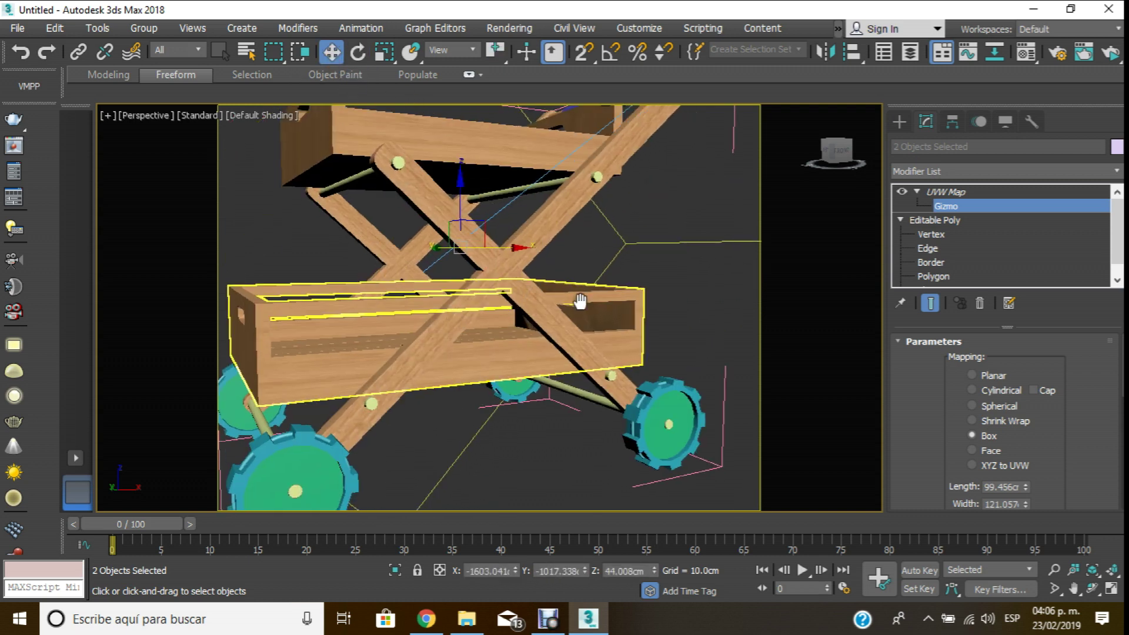
middle_click_drag(421, 448, 382, 350, "alt")
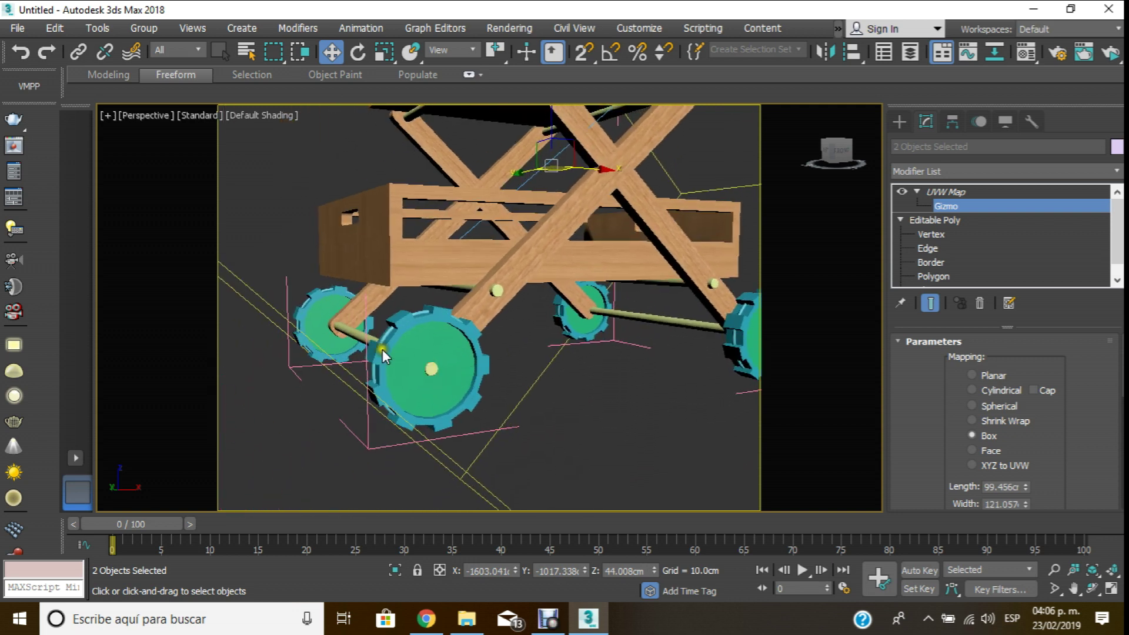
left_click(971, 207)
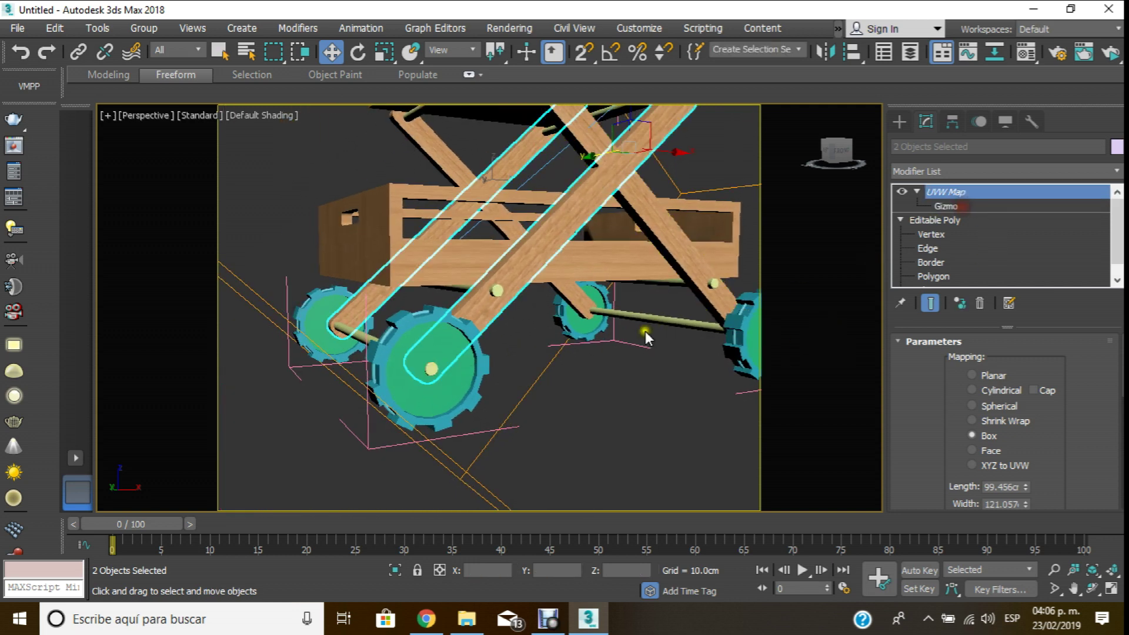
- Select the back wheel's parts and zoom in on them
left_click(582, 323)
left_click(605, 332, "ctrl")
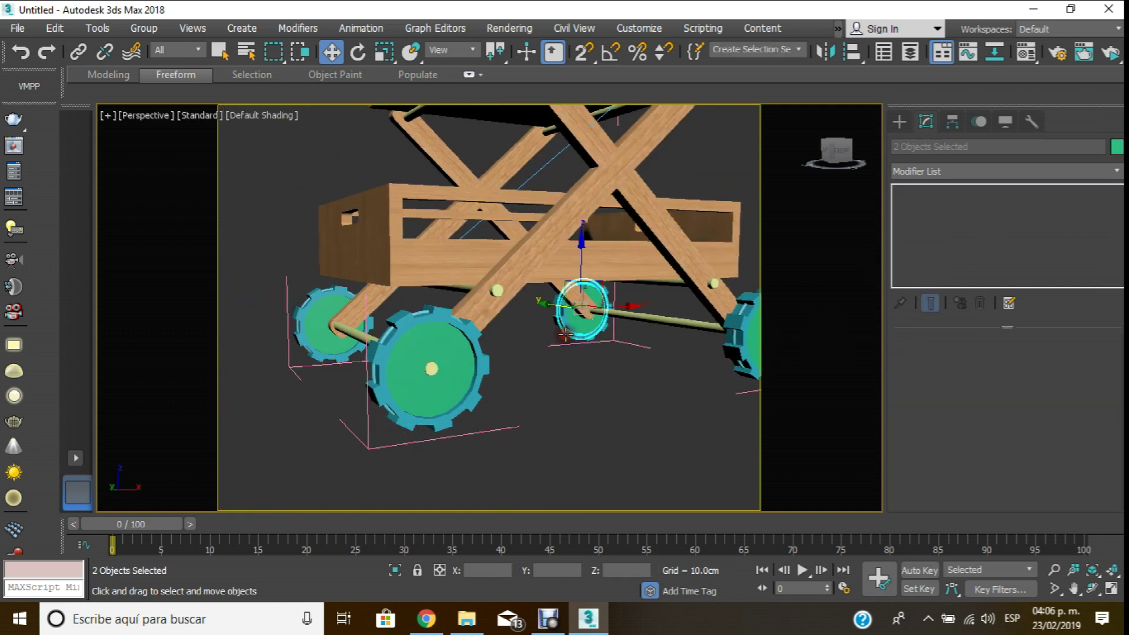
key("z")
left_click(584, 343)
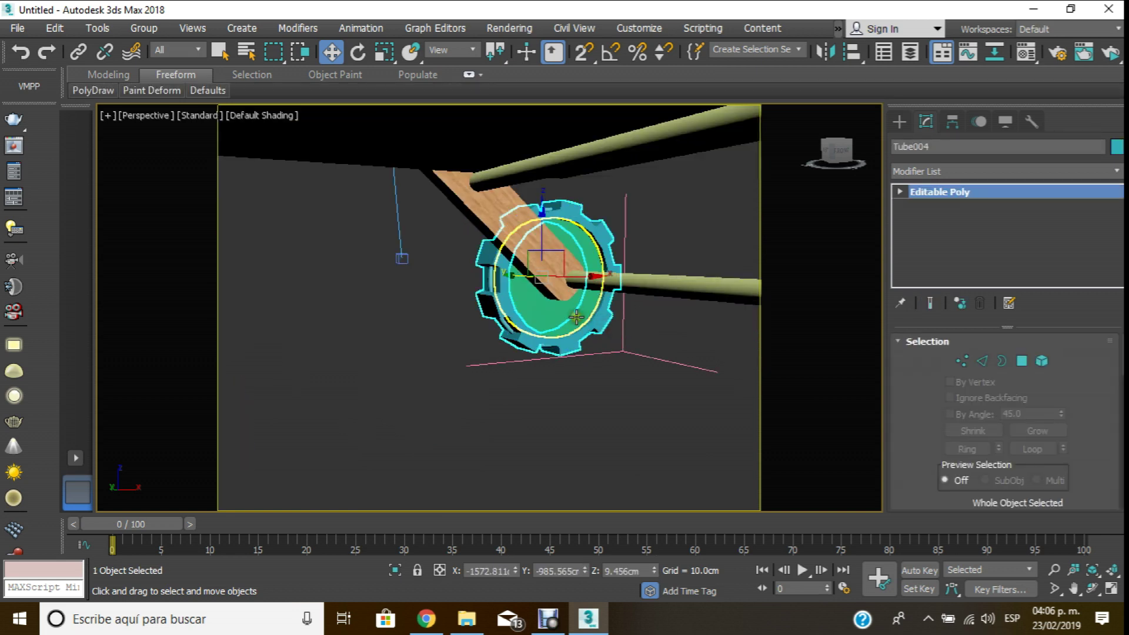
- Select the parts of all four wheels together
left_click(577, 318, "ctrl")
key("shift+z")
left_click(738, 330, "ctrl")
left_click(427, 385, "ctrl")
left_click(267, 328, "ctrl")
- Apply the wood material to the selected wheels and close the Material Editor
key("m")
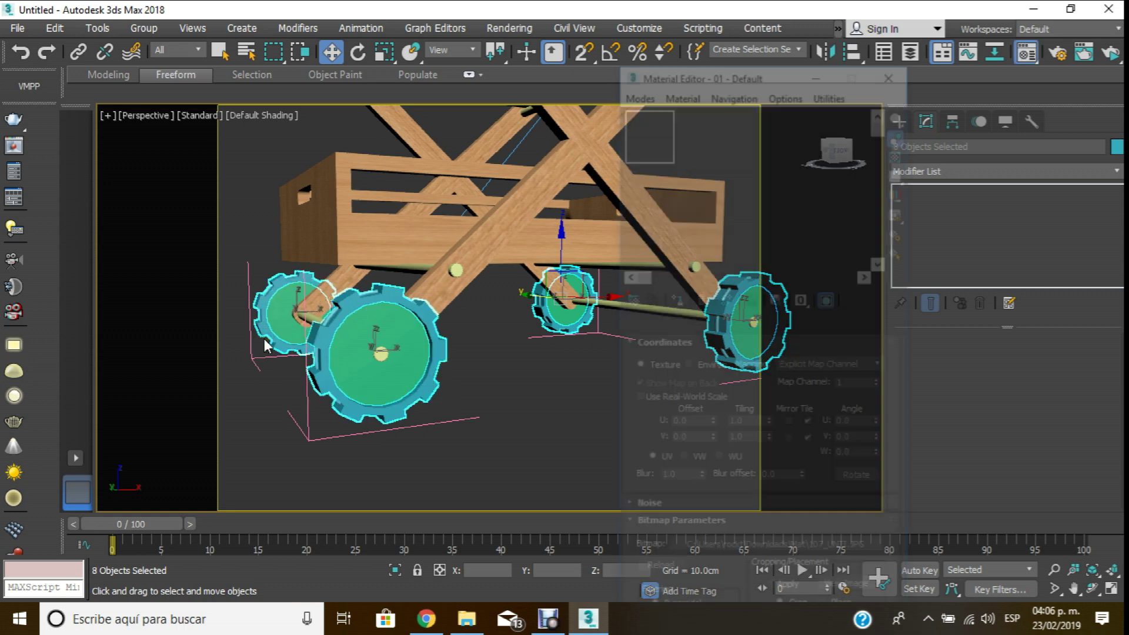
left_click(666, 297)
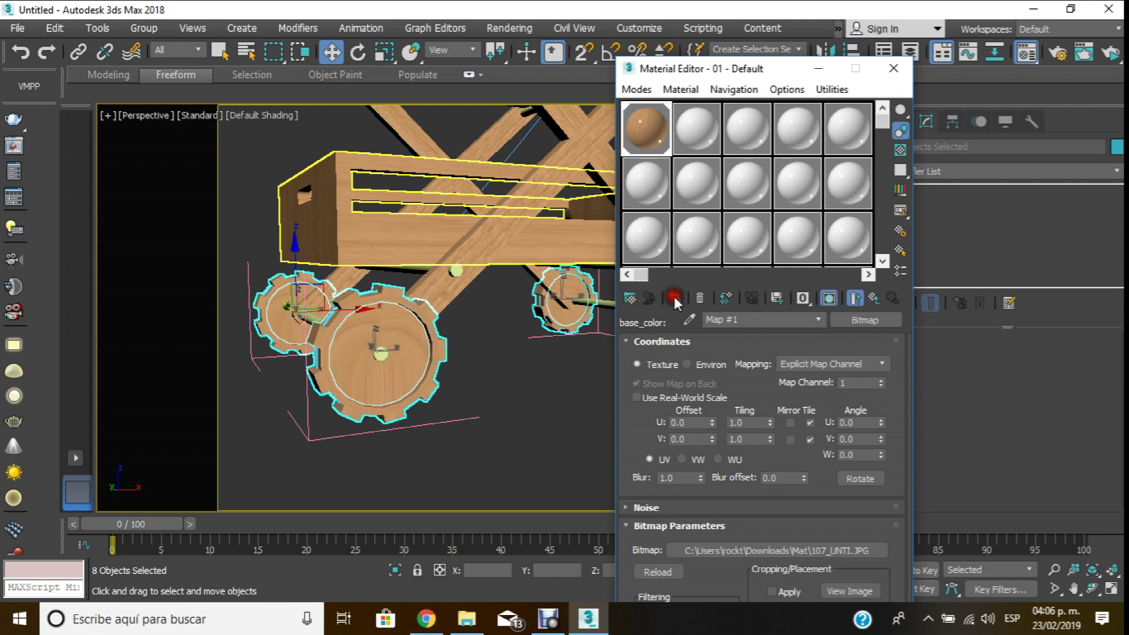
middle_click_drag(412, 353, 500, 294, "alt")
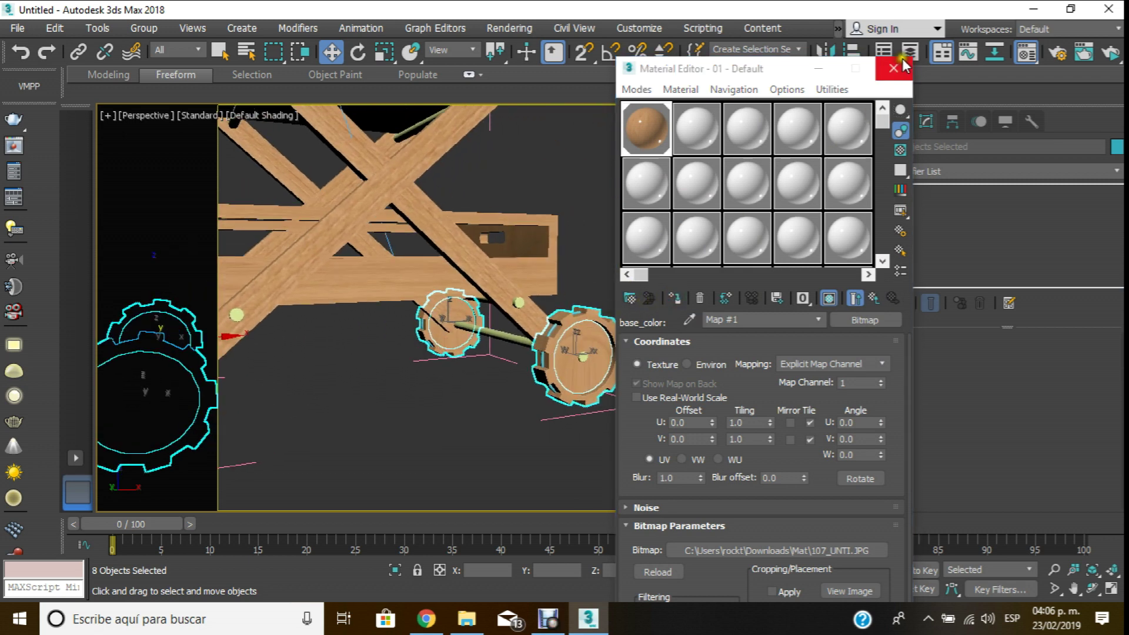
left_click(894, 68)
left_click(1097, 170)
left_click_drag(1117, 197, 1116, 529)
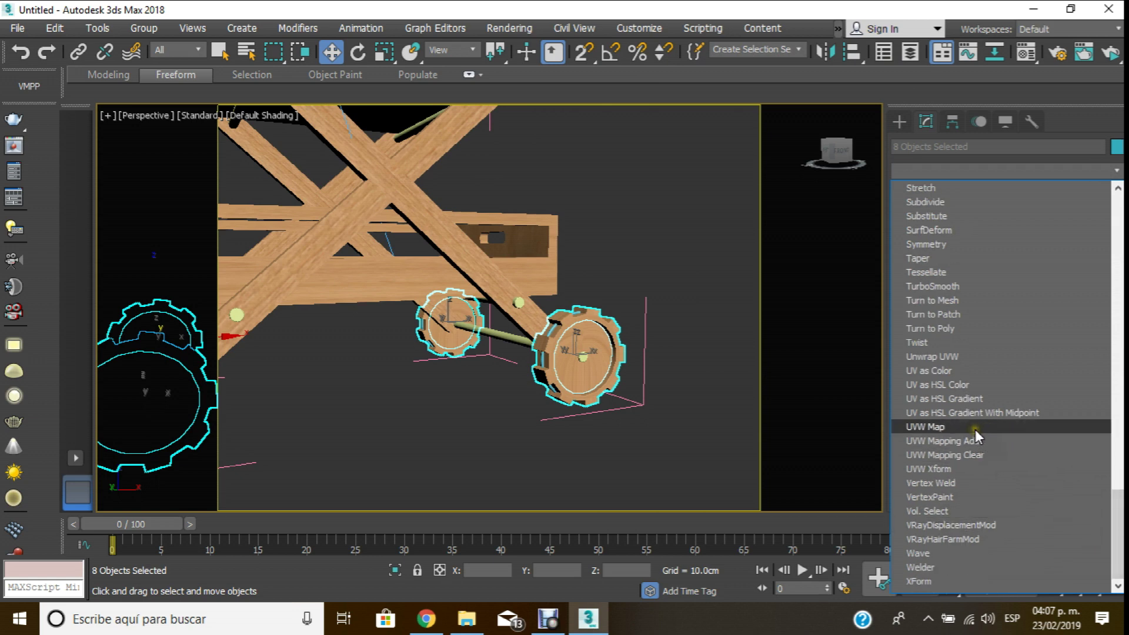
- Add a UVW Map modifier with Box mapping to the wheels
left_click(975, 427)
left_click(988, 437)
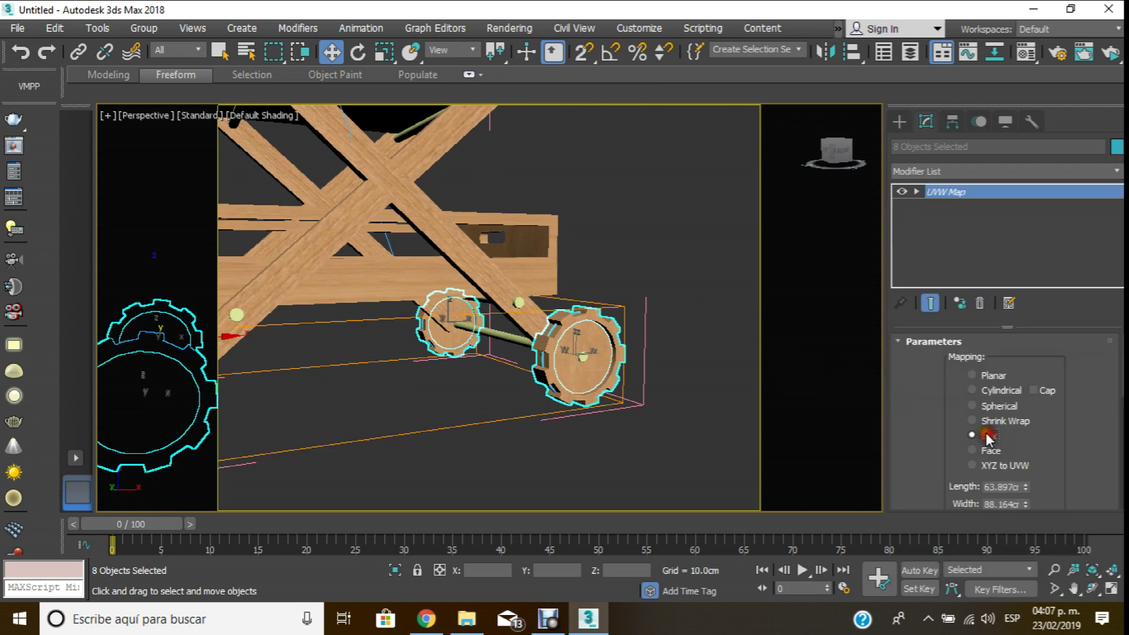
mouse_move(629, 364)
middle_mouse_down("alt")
mouse_move(780, 350)
mouse_move(872, 394)
middle_mouse_up("alt")
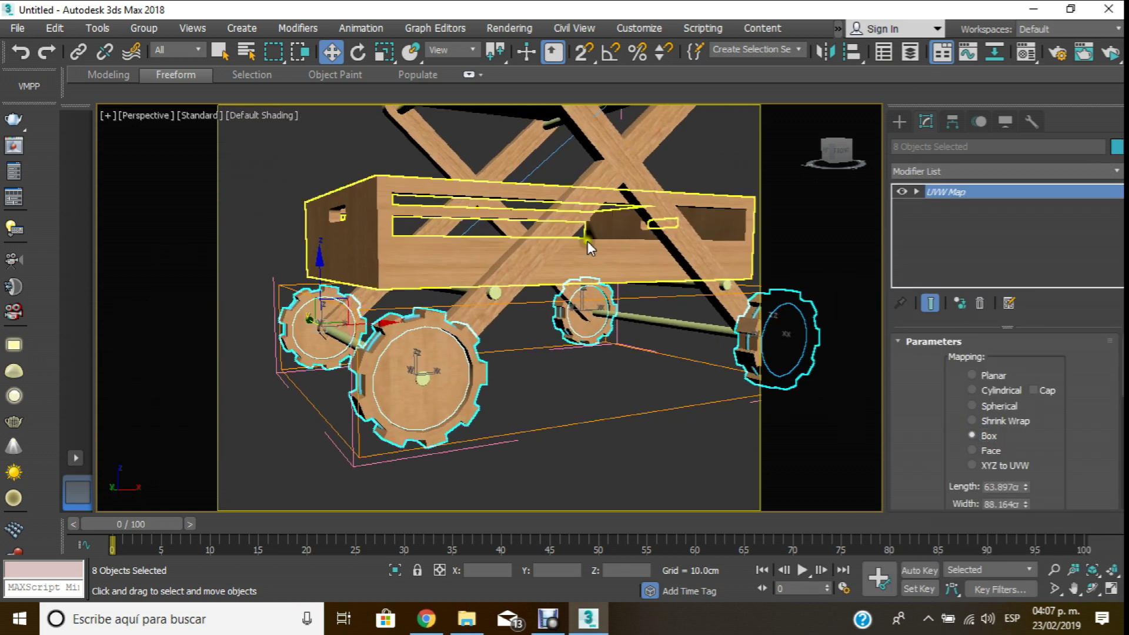
scroll(960, 335, "down", 5)
scroll(952, 359, "up", 2)
scroll(949, 385, "up", 2)
scroll(953, 385, "up", 1)
scroll(962, 378, "up", 1)
scroll(963, 378, "down", 5)
- Align the wheels' mapping on the X axis and fit it to them
left_click(969, 434)
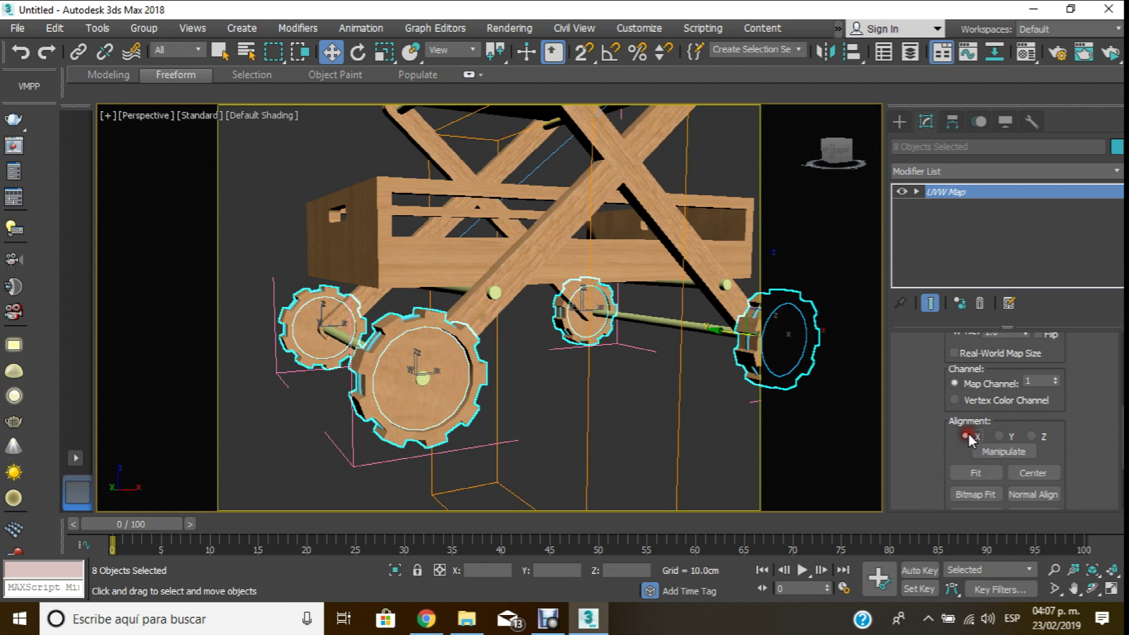
left_click(970, 472)
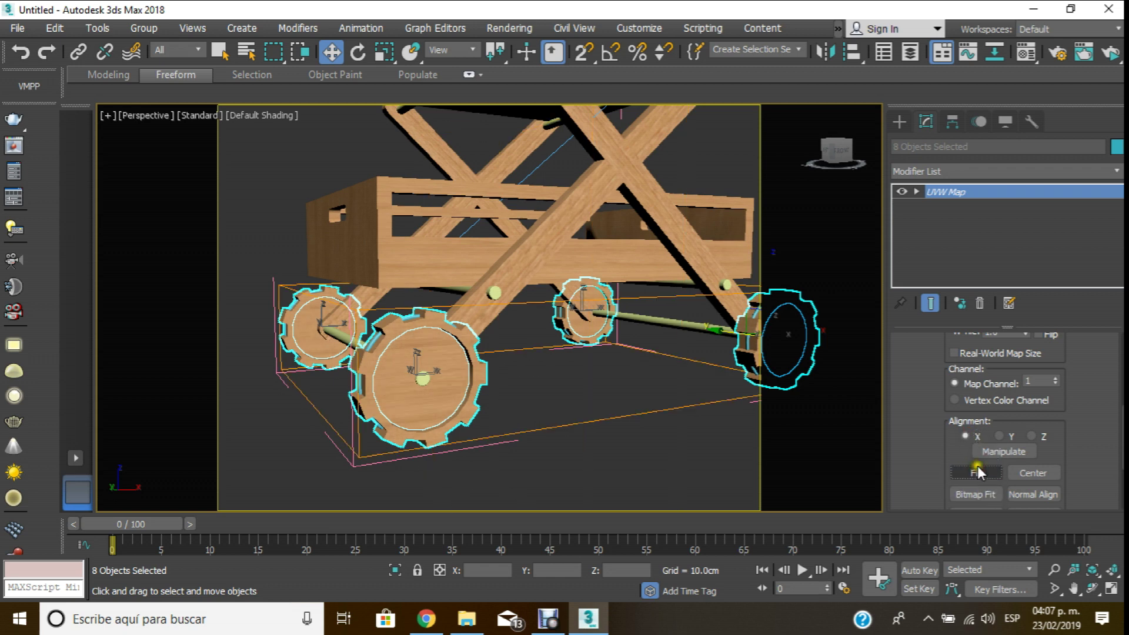
left_click(999, 435)
left_click(976, 472)
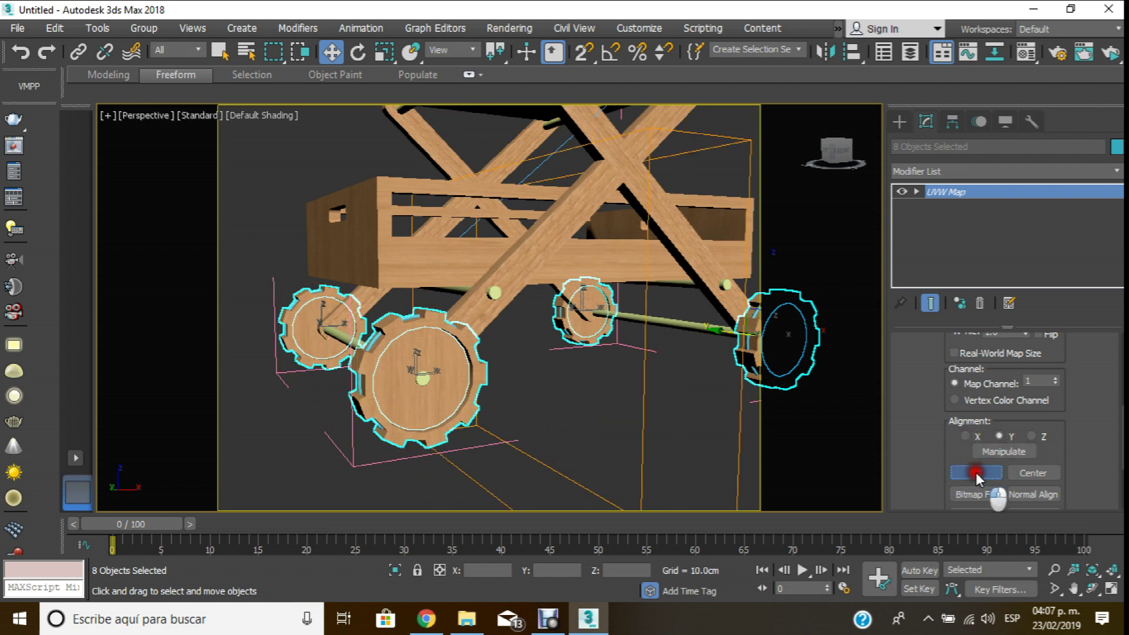
left_click(978, 436)
left_click(976, 472)
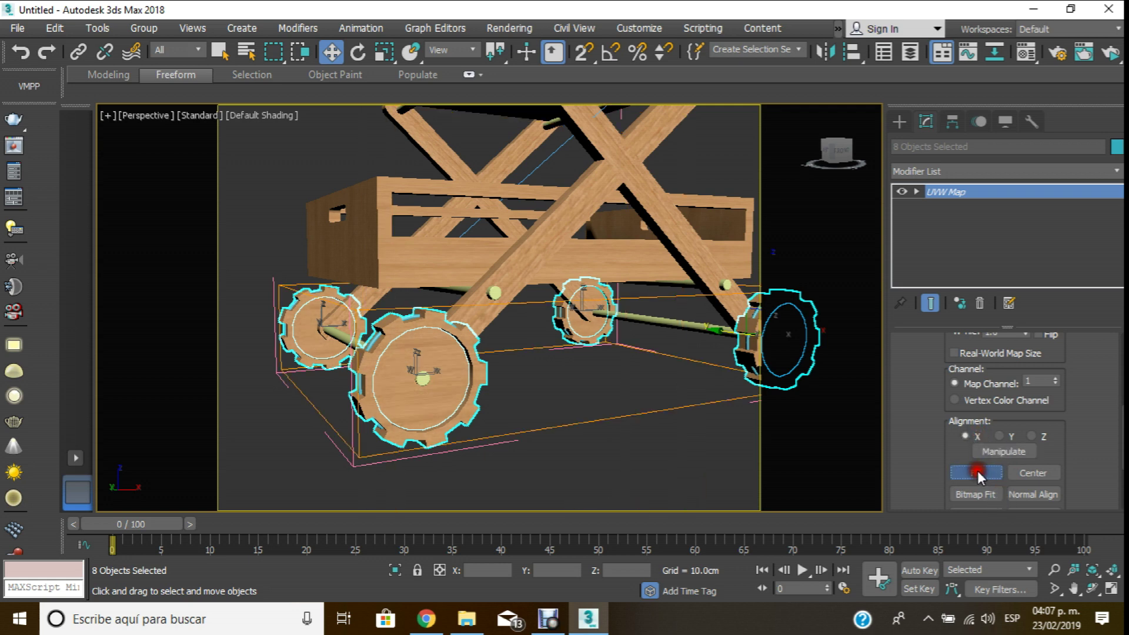
- Orbit around the wheels to check the mapping, then clear the selection
left_click(1093, 588)
mouse_move(543, 338)
left_mouse_down()
mouse_move(638, 380)
mouse_move(569, 370)
left_mouse_up()
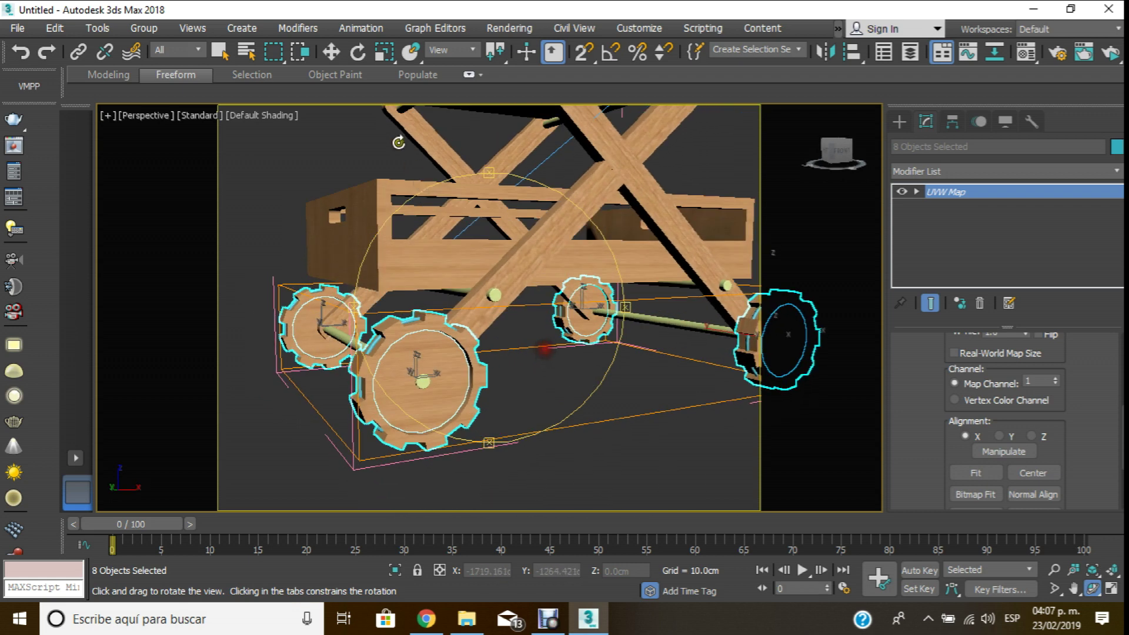
left_click(332, 51)
left_click(579, 442)
scroll(579, 442, "up", 3)
- Select the two torus rims on the cart's front wheel
scroll(385, 350, "up", 2)
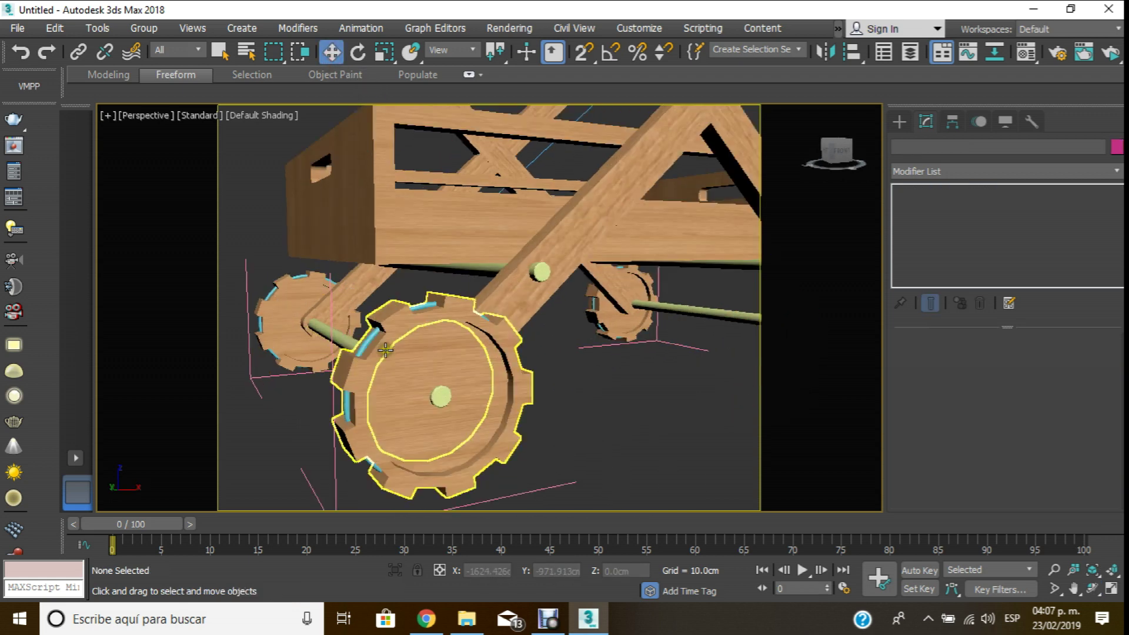
scroll(386, 350, "up", 2)
left_click(359, 336)
middle_click_drag(247, 273, 267, 284)
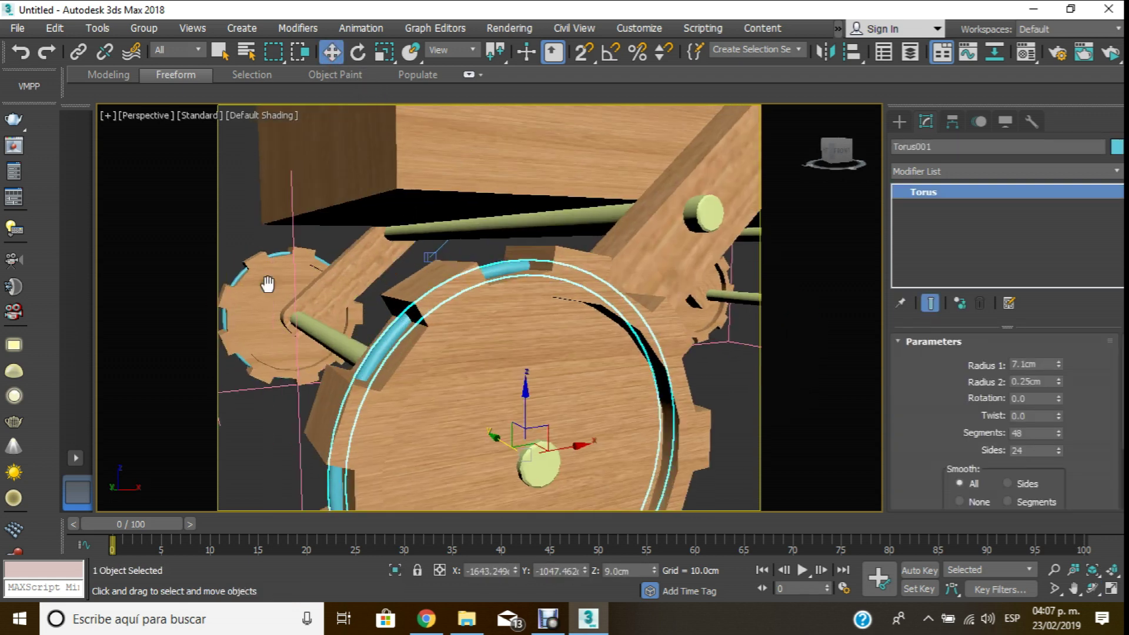
scroll(346, 312, "down", 3)
left_click(352, 316, "ctrl")
scroll(352, 318, "down", 3)
scroll(352, 318, "up", 2)
scroll(415, 292, "up", 2)
scroll(447, 311, "up", 2)
scroll(478, 331, "up", 1)
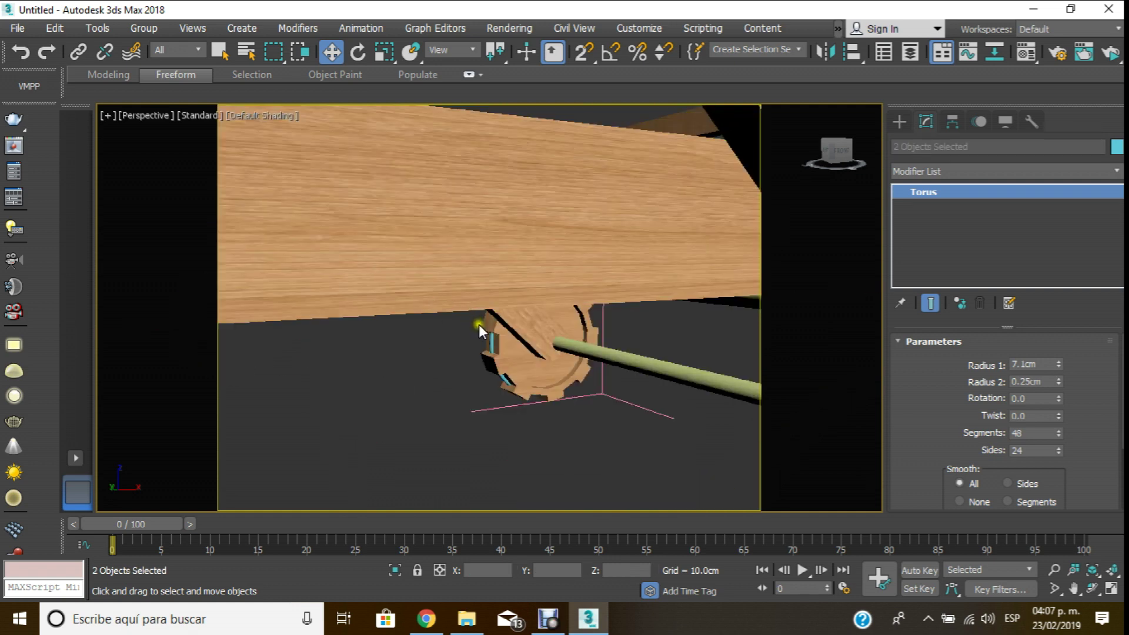
scroll(479, 324, "up", 2)
scroll(502, 347, "down", 2)
- Add the large wheel's rim and make all selected rims black
mouse_move(502, 330)
middle_mouse_down()
mouse_move(355, 179)
mouse_move(348, 202)
middle_mouse_up()
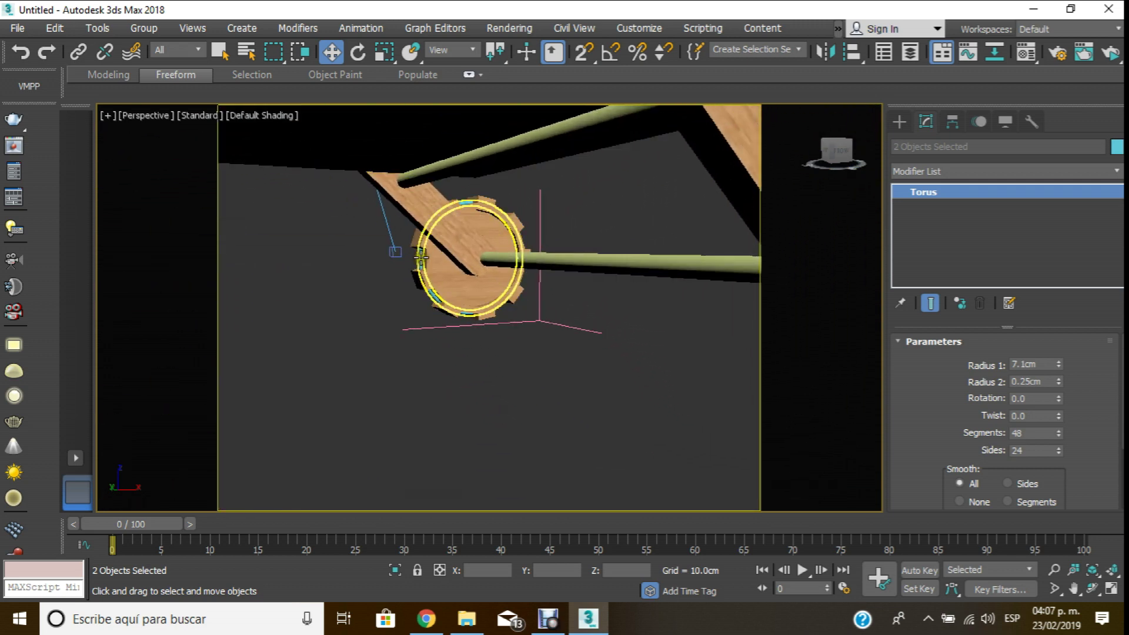
scroll(422, 257, "down", 3)
scroll(502, 291, "up", 2)
scroll(502, 291, "up", 2)
left_click(502, 290, "ctrl")
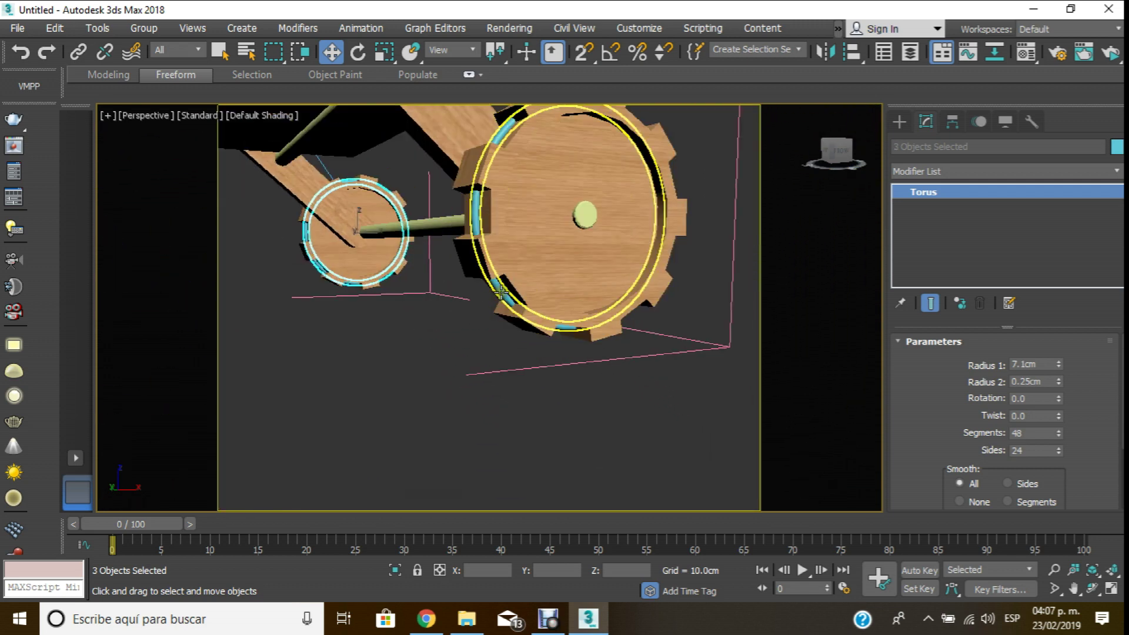
left_click(1118, 147)
left_click(692, 346)
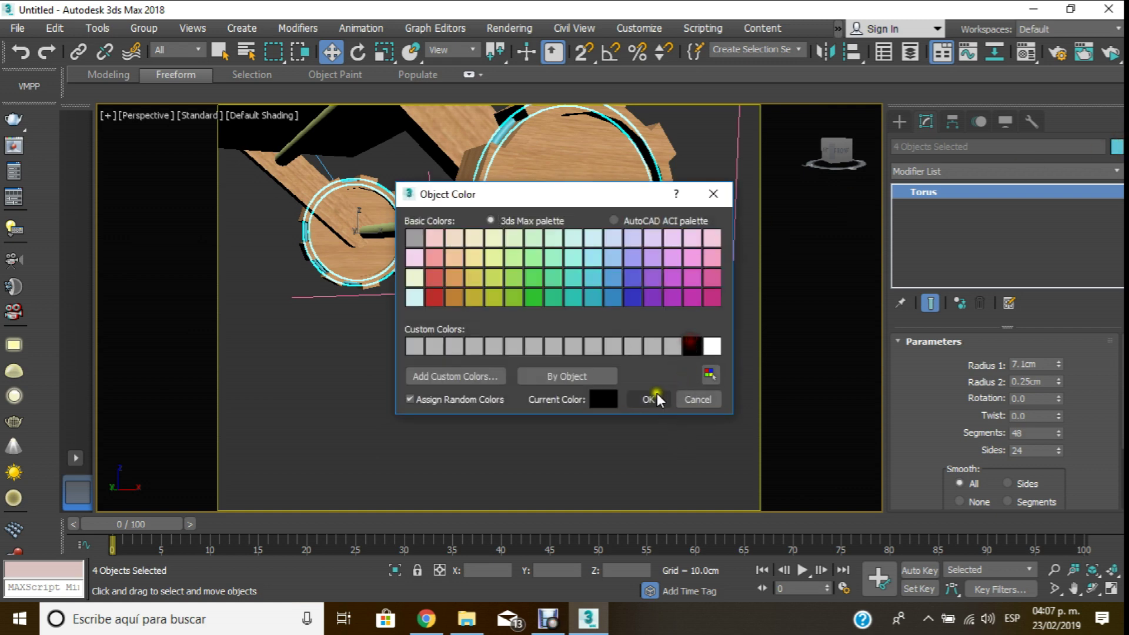
left_click(649, 400)
- Give the handle grip Cylinder006 a black object colour
middle_click_drag(616, 375, 481, 354)
scroll(481, 355, "down", 5)
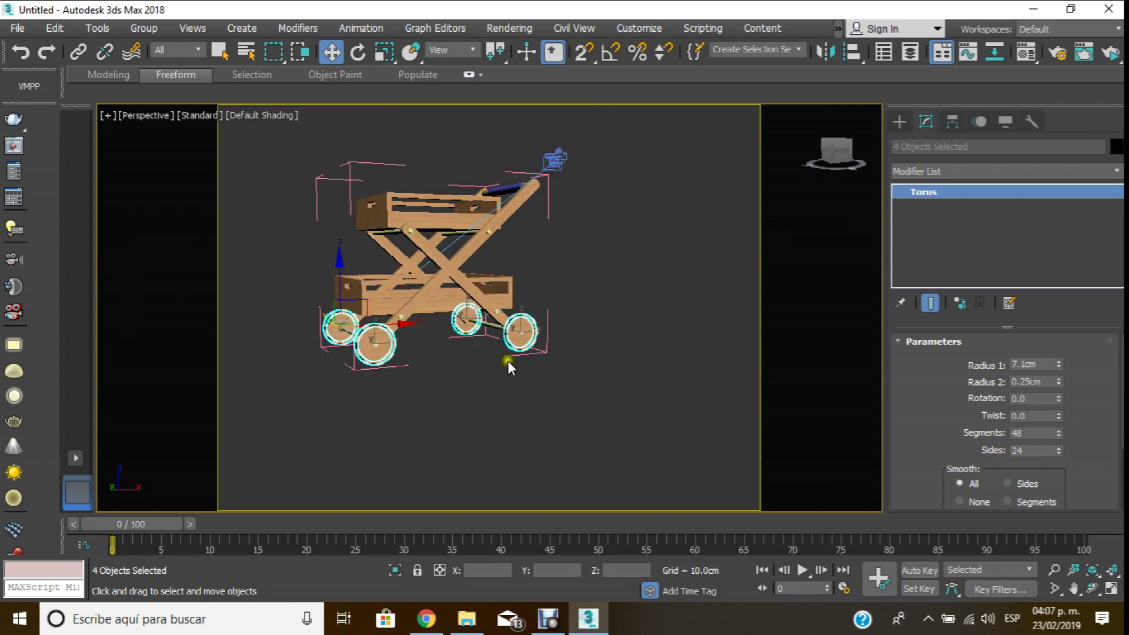
scroll(514, 219, "up", 5)
scroll(529, 176, "up", 3)
left_click(541, 156)
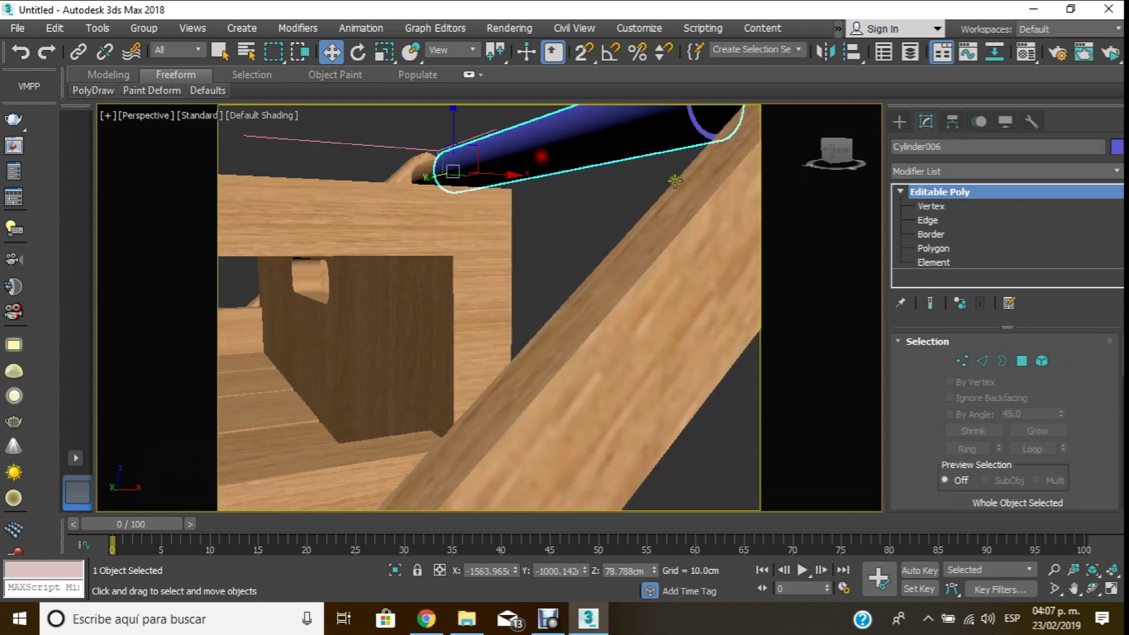
left_click(1116, 146)
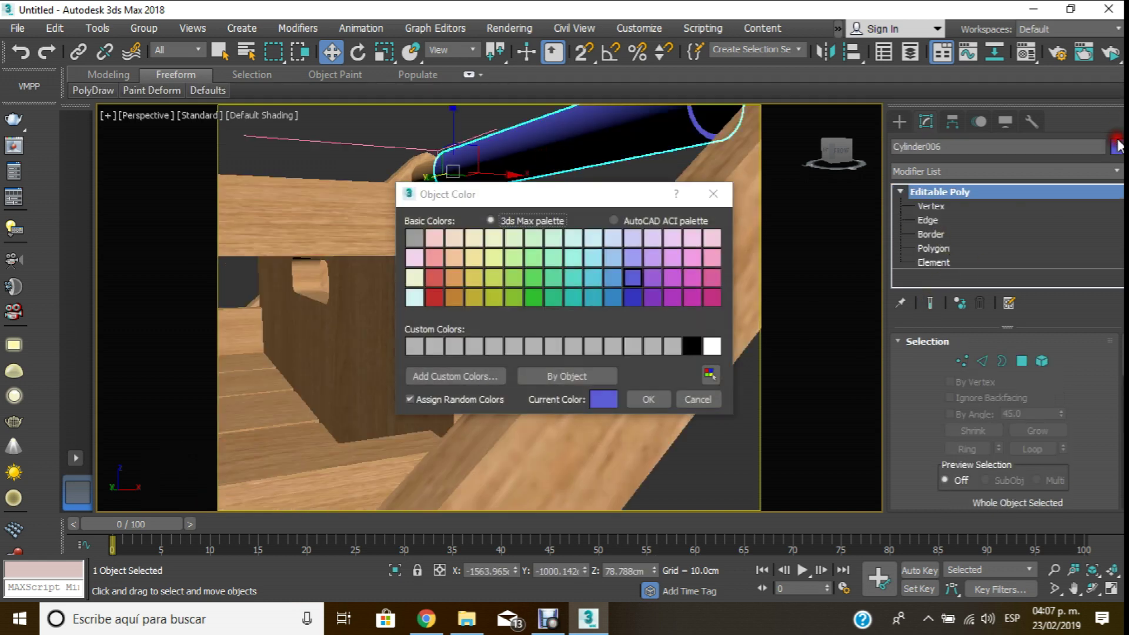
left_click(691, 346)
left_click(637, 405)
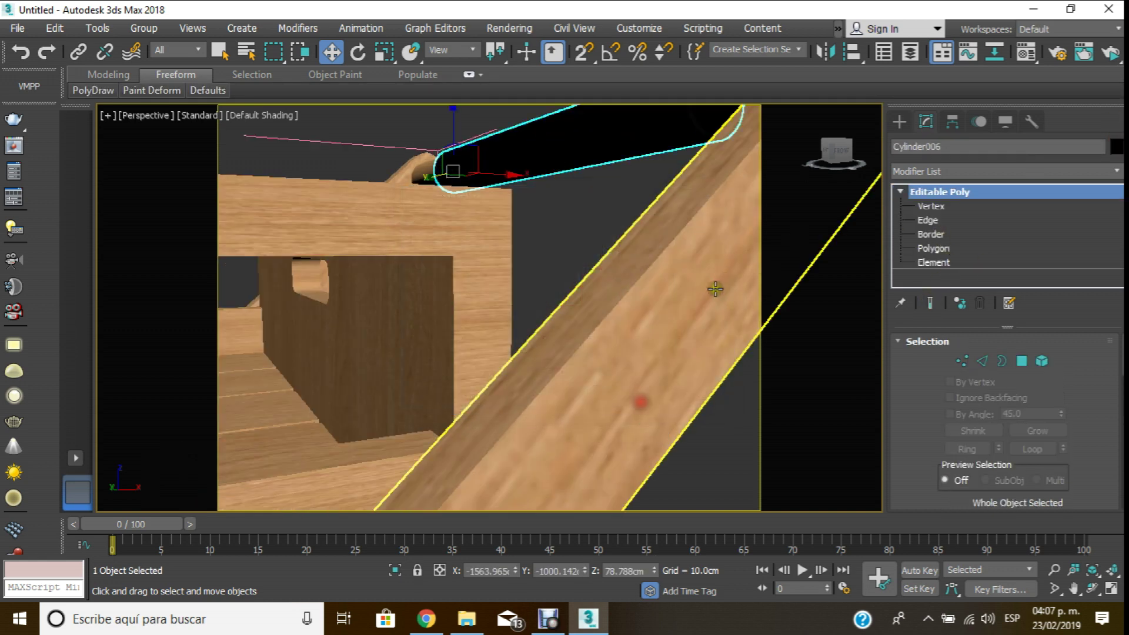
- Orbit and zoom out to view the whole cart from a lower side
left_click(1092, 588)
scroll(523, 329, "down", 3)
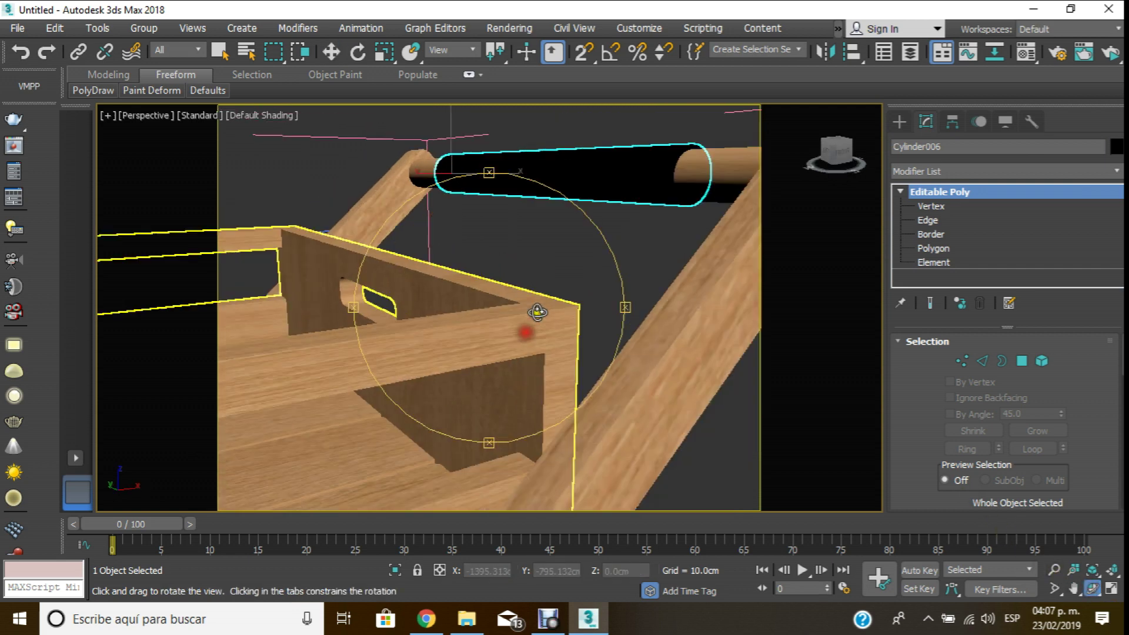
scroll(525, 324, "down", 3)
scroll(535, 312, "down", 3)
scroll(537, 307, "up", 2)
left_click_drag(538, 307, 517, 277)
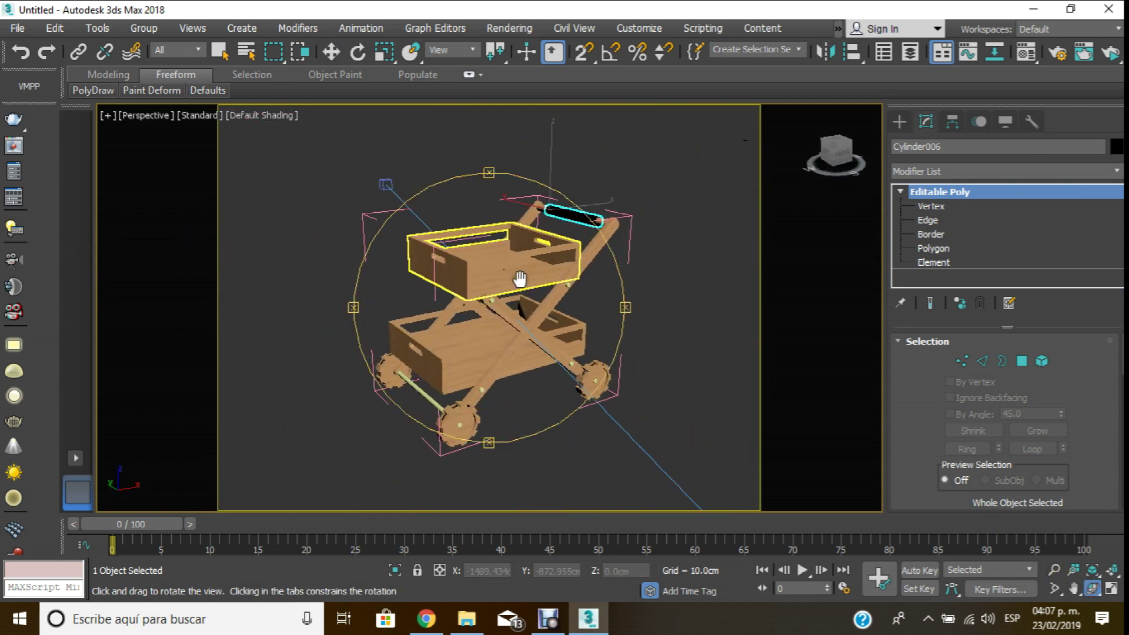
- Close the Carro group and deselect it
left_click(154, 27)
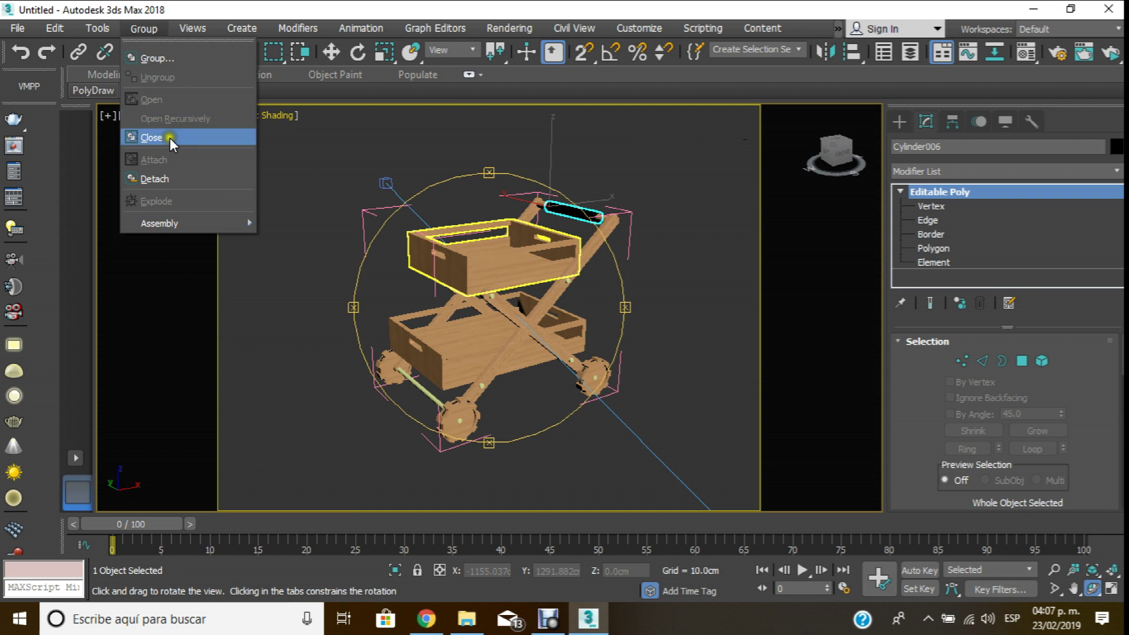
left_click(169, 137)
left_click(324, 53)
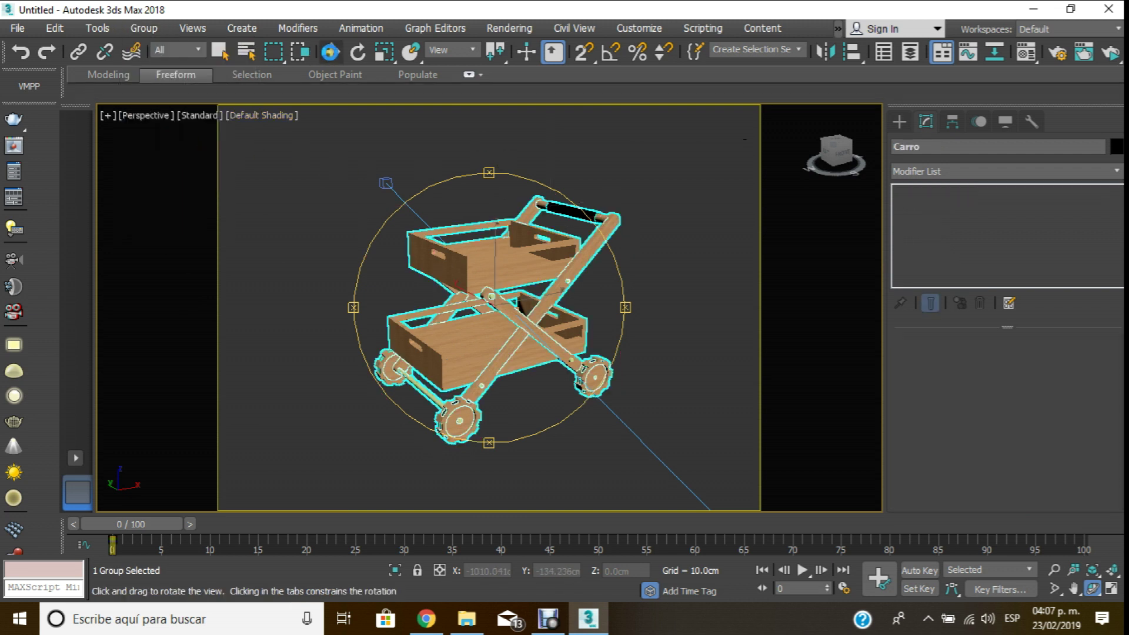
left_click(477, 121)
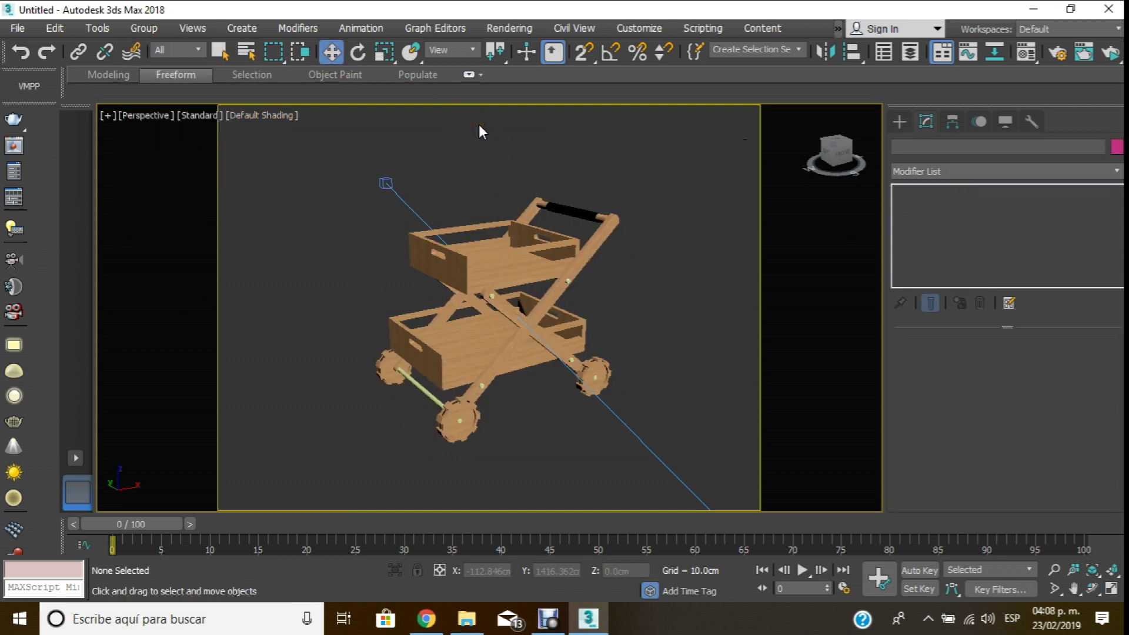
- Reselect the Carro group, reopen it for editing, and bring up the Material Editor
left_click(450, 238)
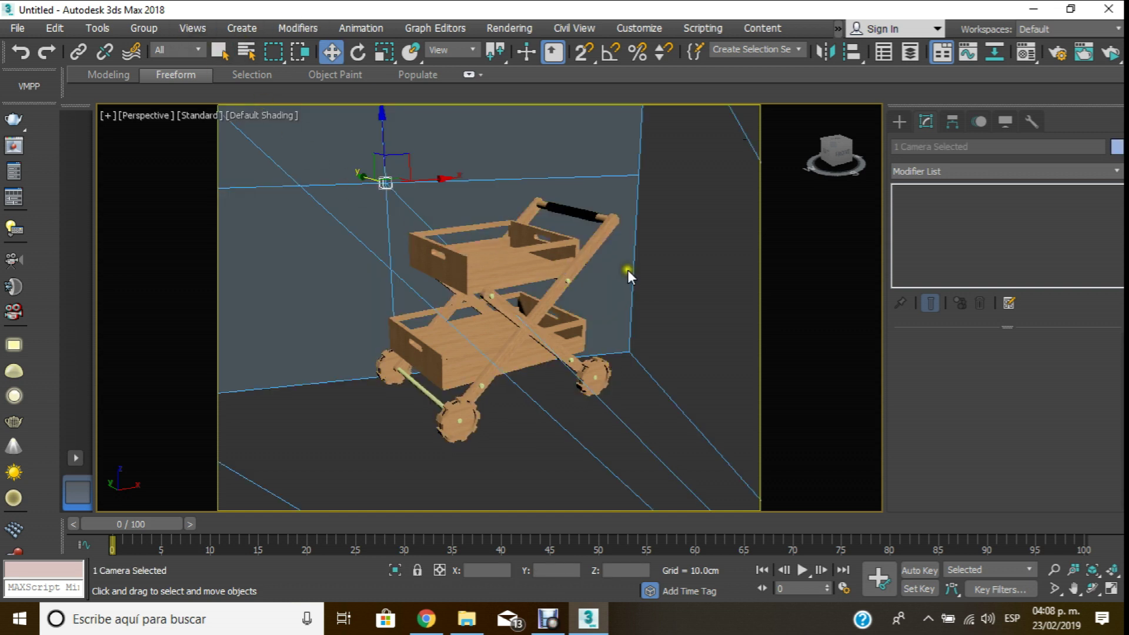
left_click(651, 271)
left_click(561, 278)
left_click(144, 28)
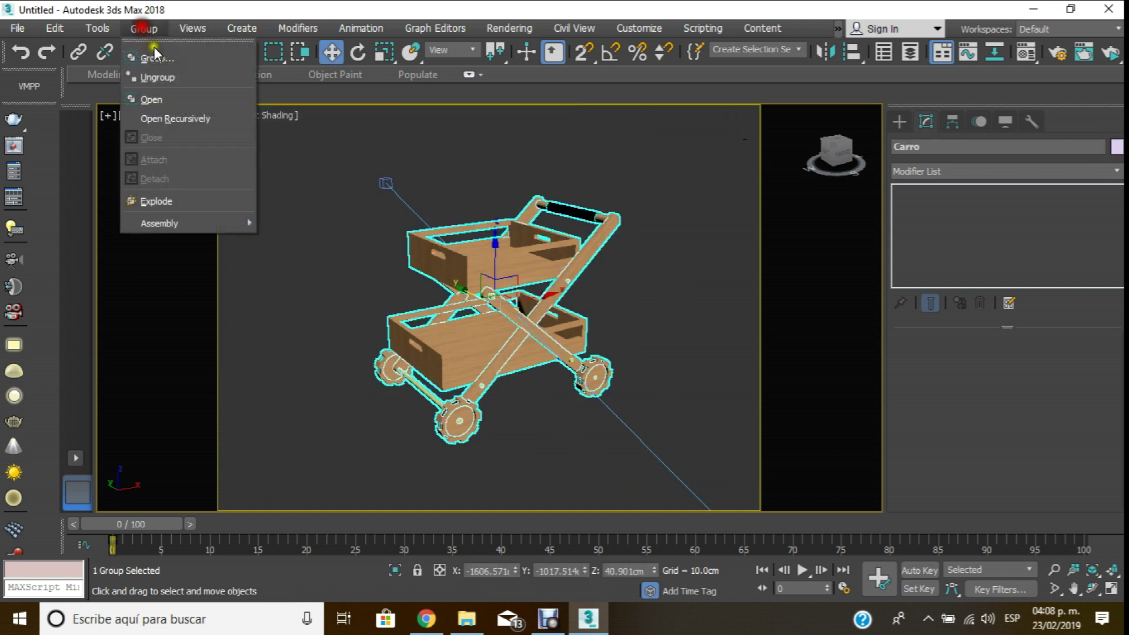
left_click(151, 98)
scroll(449, 273, "up", 2)
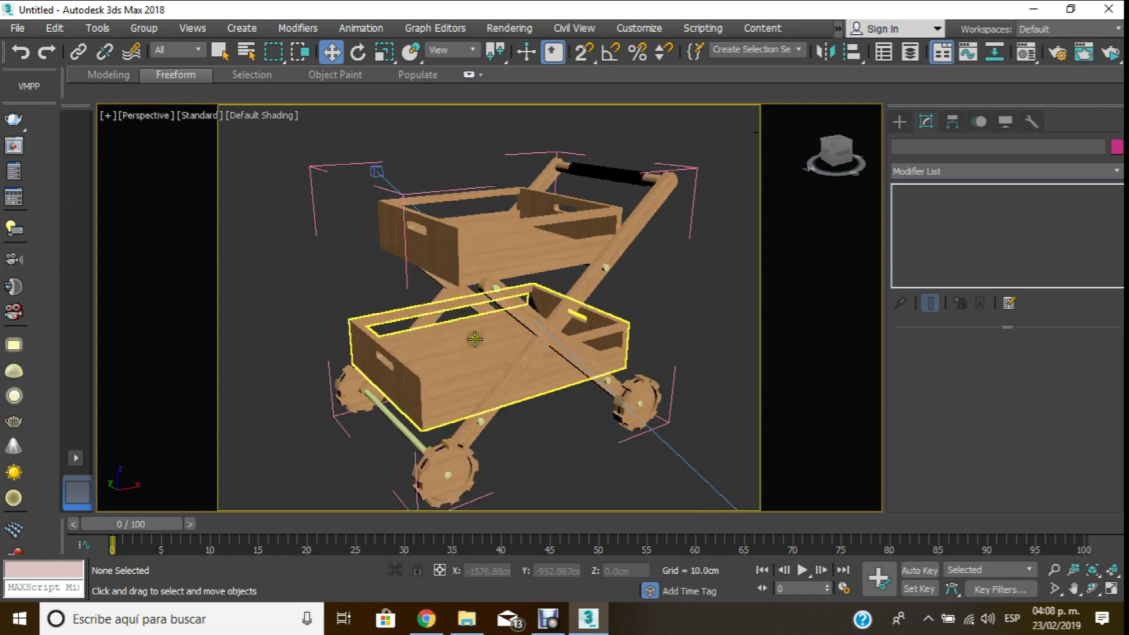
scroll(461, 314, "up", 2)
key("m")
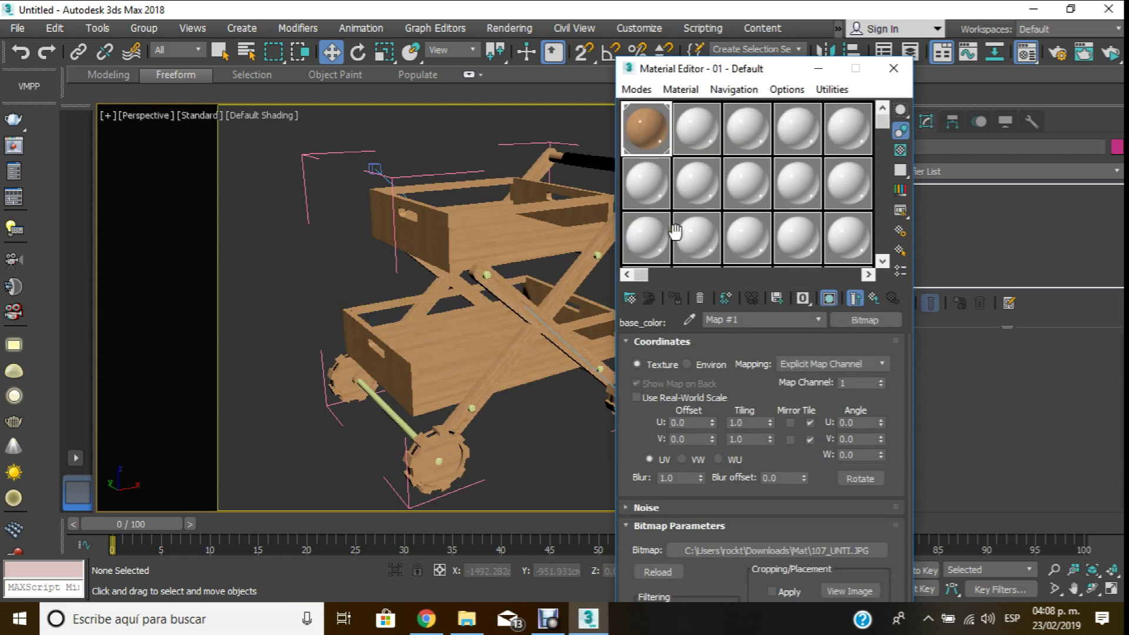
- Open a magnified preview of sample slot 2 and set its Metalness to 1.0
double_click(703, 132)
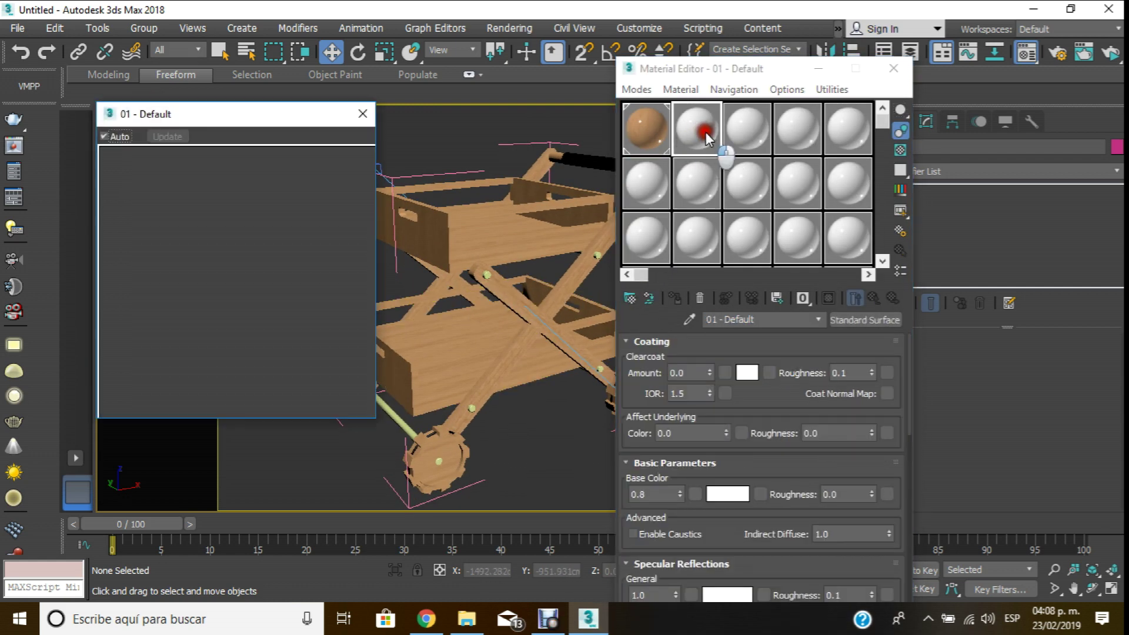
left_click_drag(329, 114, 397, 77)
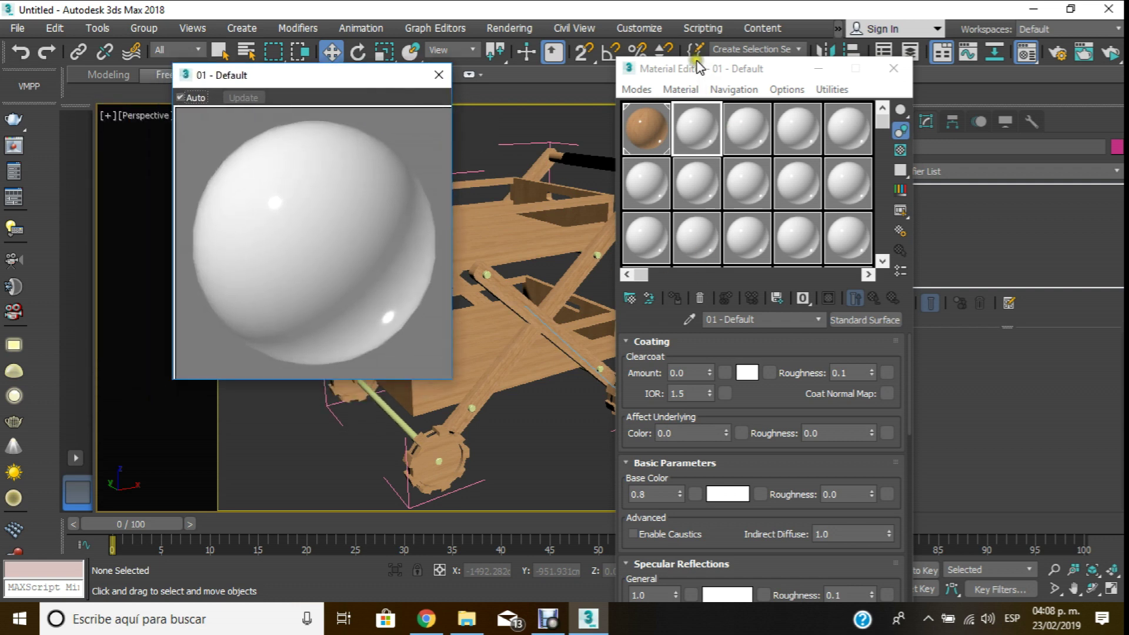
left_click_drag(698, 67, 640, 21)
left_click_drag(710, 411, 711, 294)
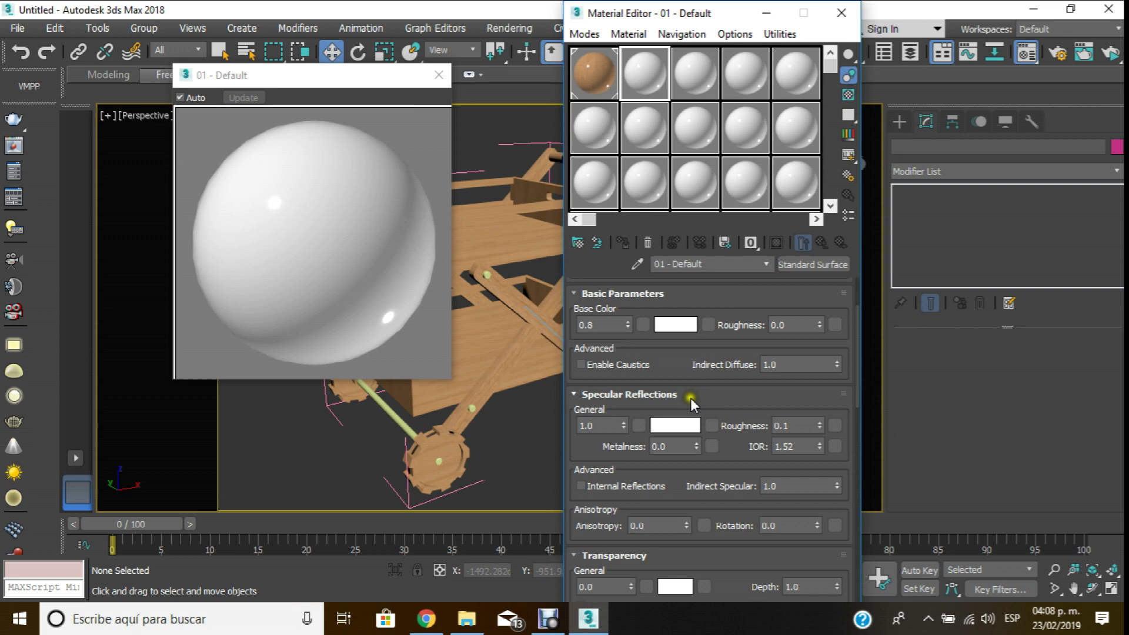
mouse_move(657, 467)
left_mouse_down()
mouse_move(642, 549)
mouse_move(707, 400)
mouse_move(691, 474)
left_mouse_up()
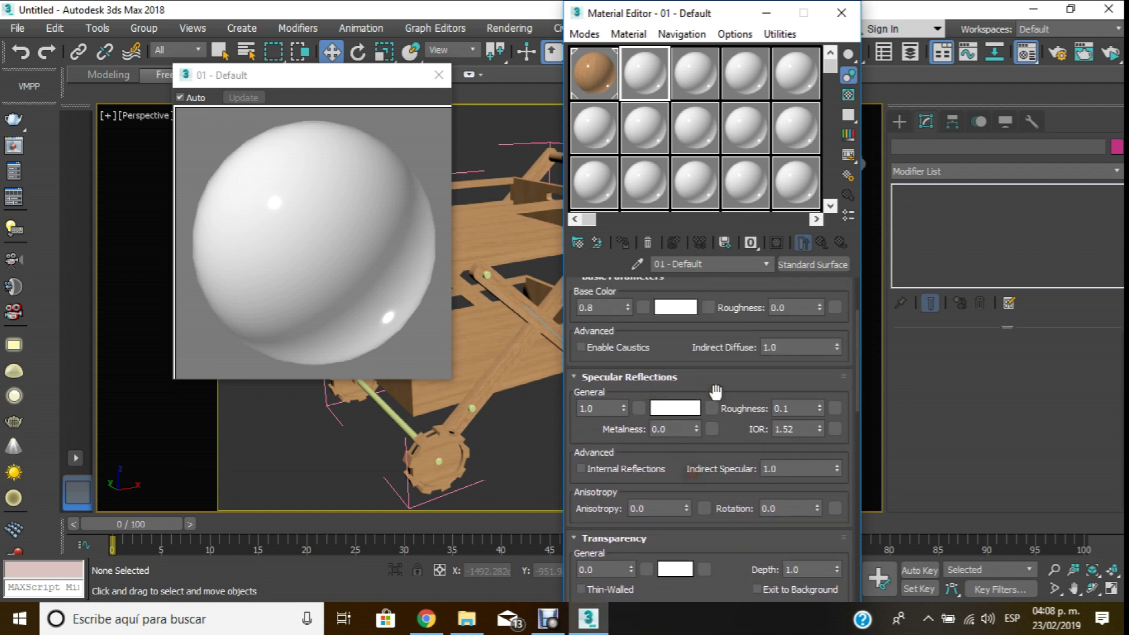
left_click_drag(677, 433, 637, 429)
type("1")
key("Return")
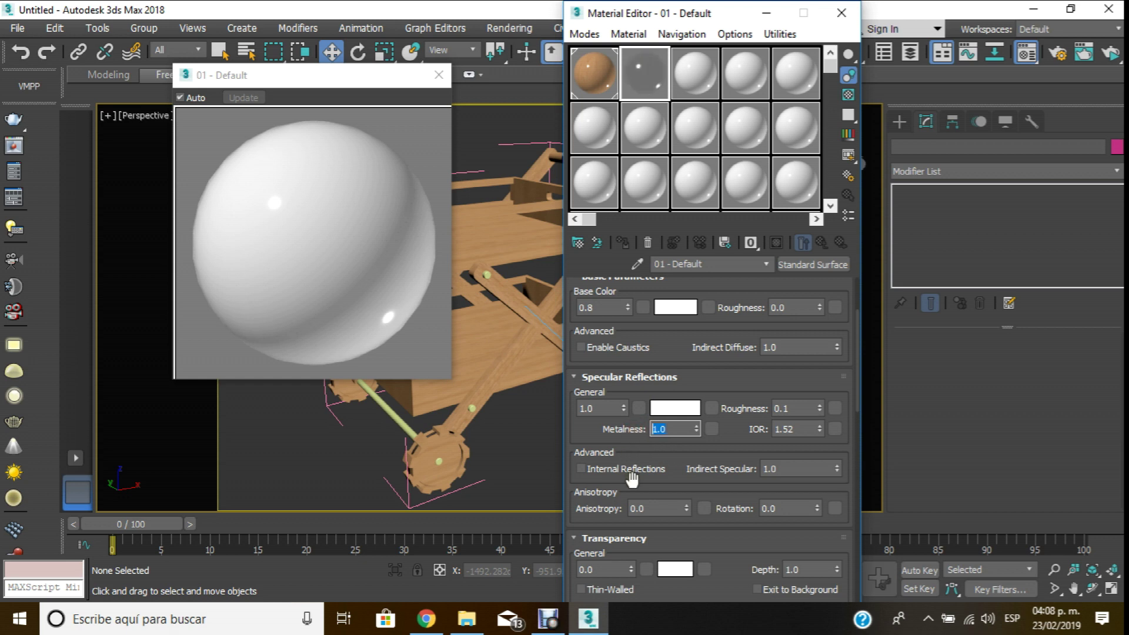
- Try a grey specular colour, cancel it, and close the magnified preview
left_click(671, 414)
left_click(479, 137)
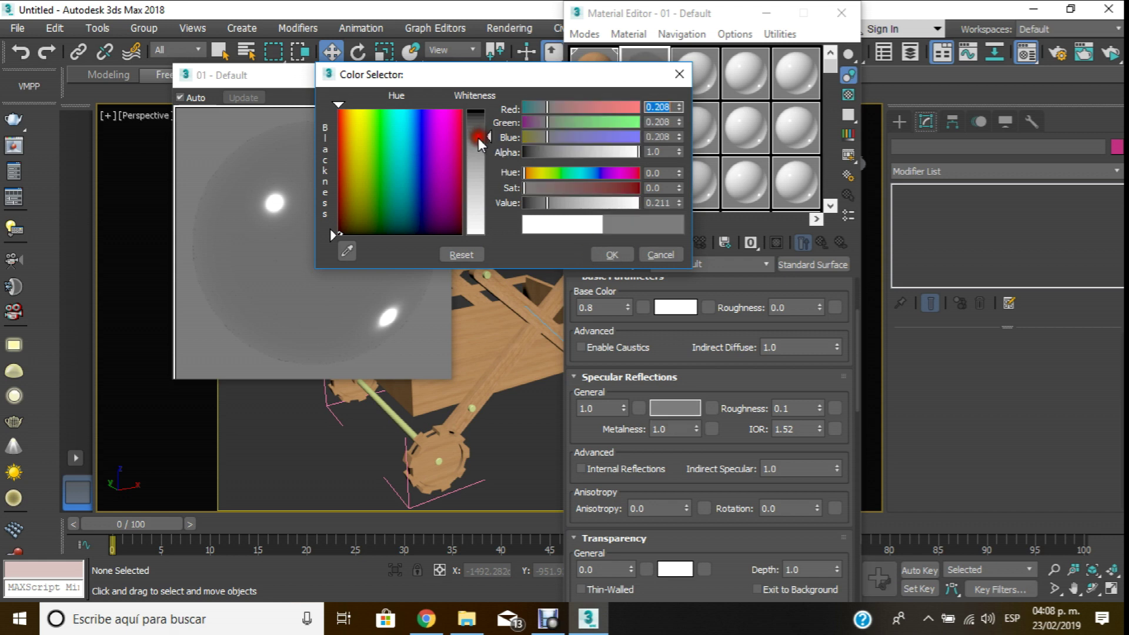
left_click_drag(477, 140, 482, 148)
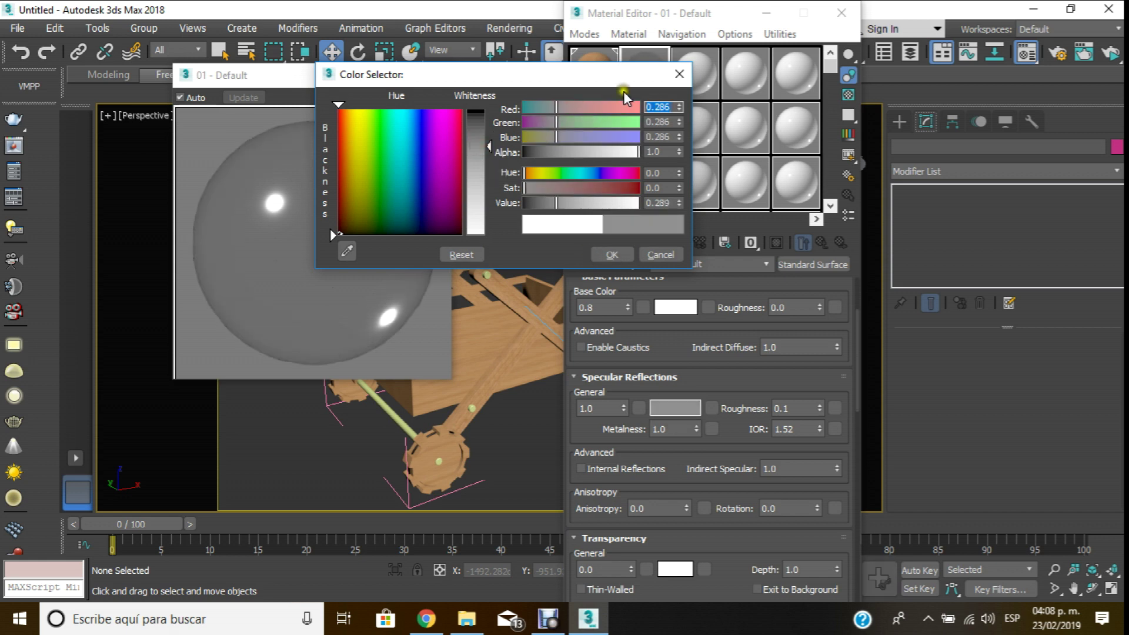
left_click(679, 74)
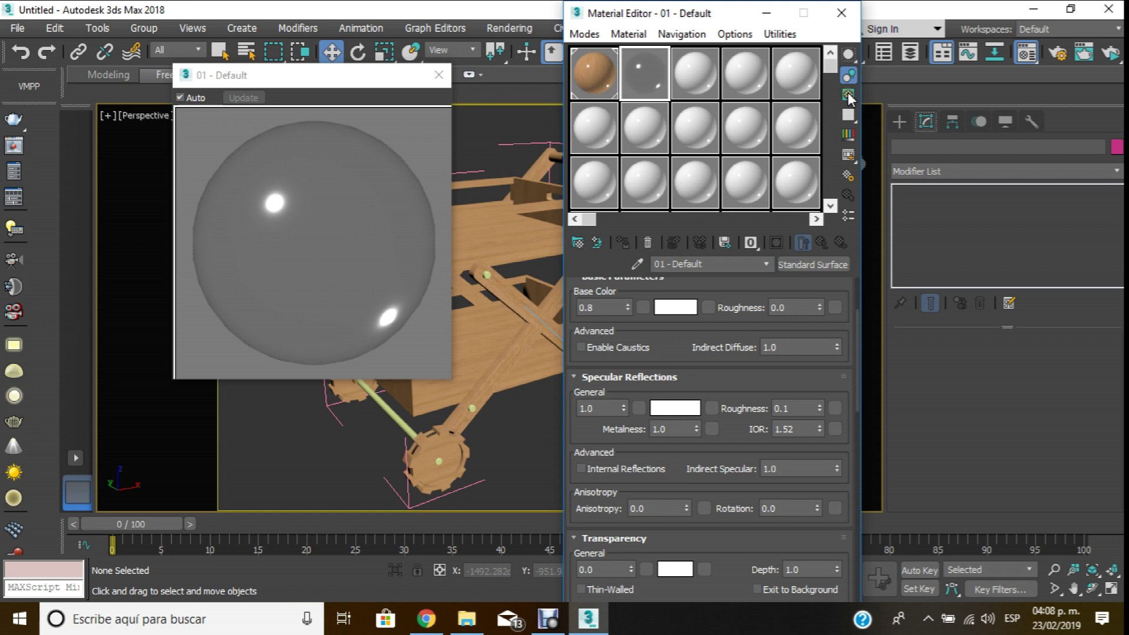
left_click(848, 96)
left_click(565, 269)
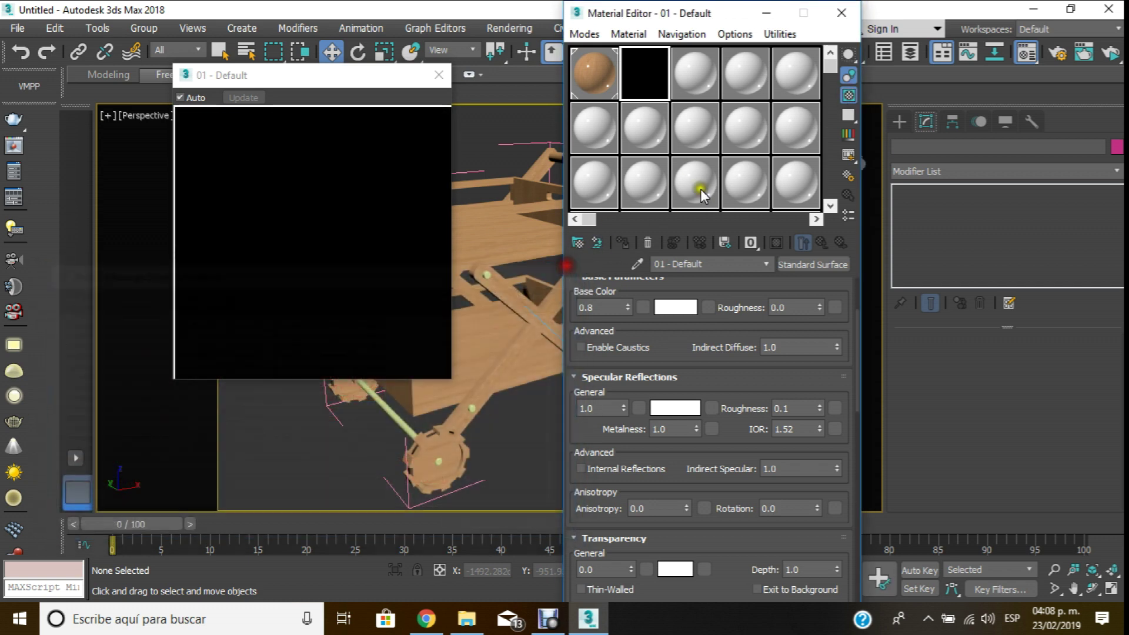
left_click(852, 92)
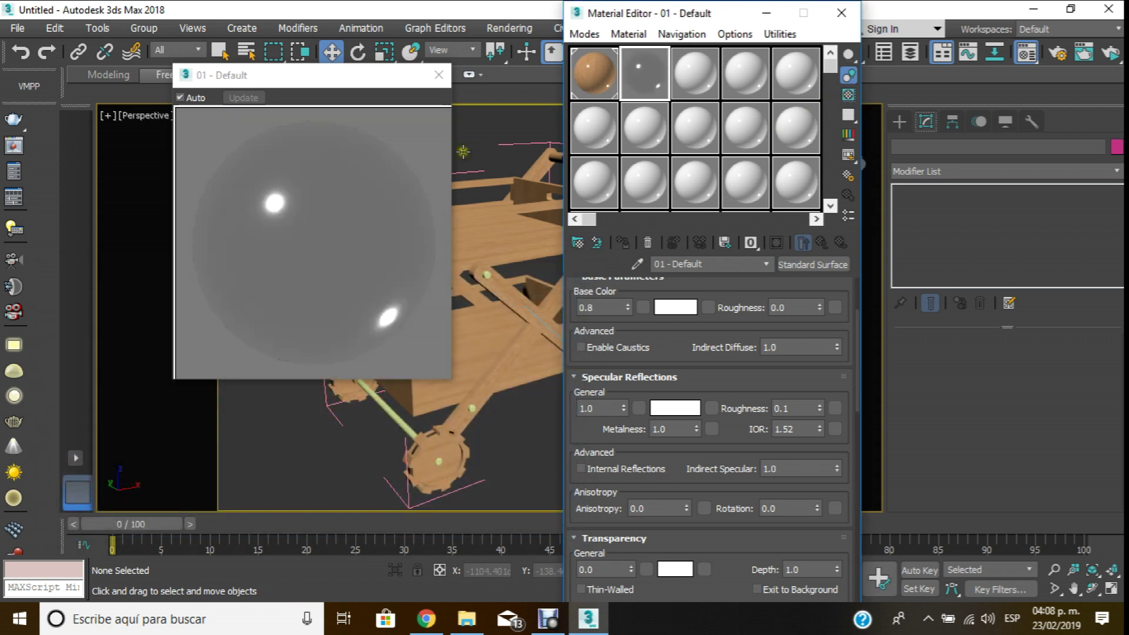
left_click(439, 75)
- Select the six rod pins on the cart's arms and wheels
scroll(494, 283, "up", 5)
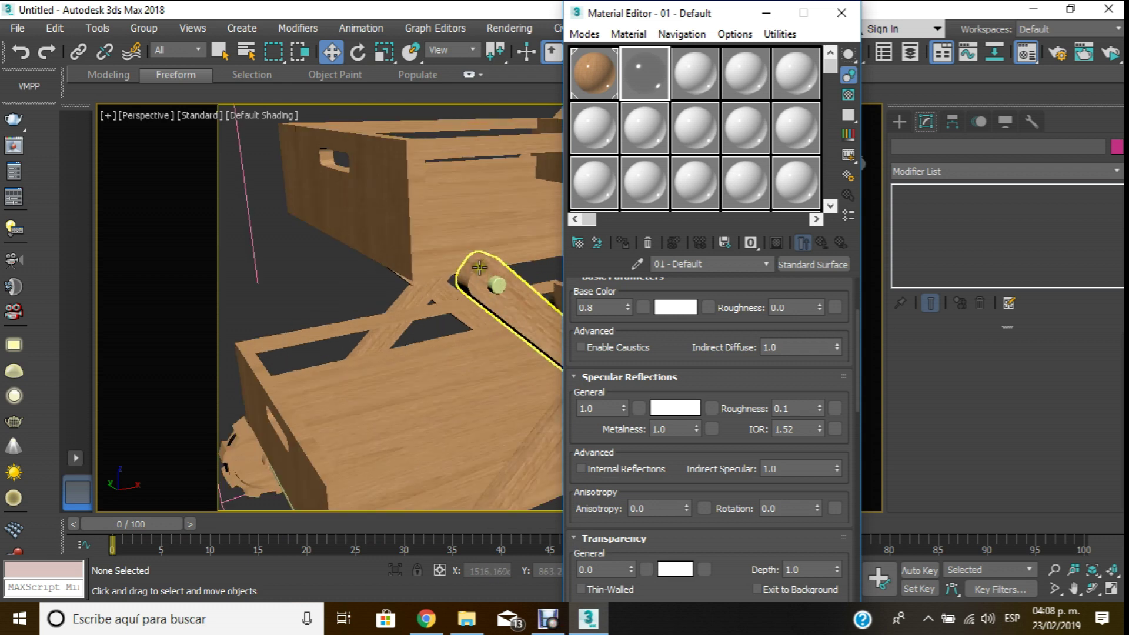
left_click(492, 284)
middle_click_drag(492, 285, 492, 225, "alt")
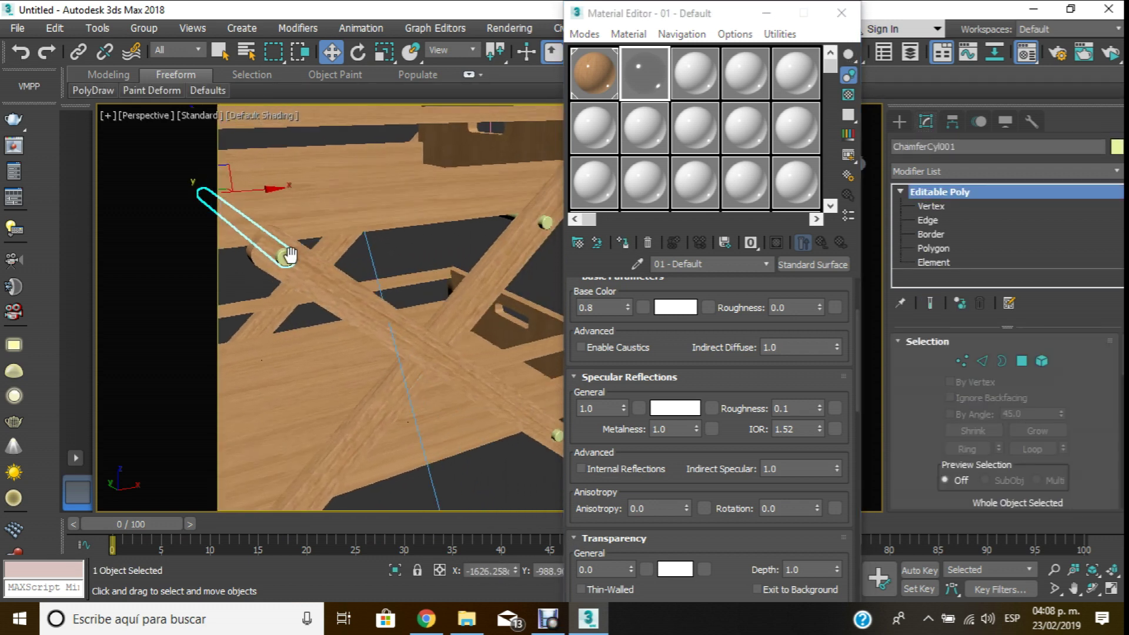
left_click(519, 226, "ctrl")
left_click(533, 439, "ctrl")
middle_click_drag(466, 425, 534, 297, "alt")
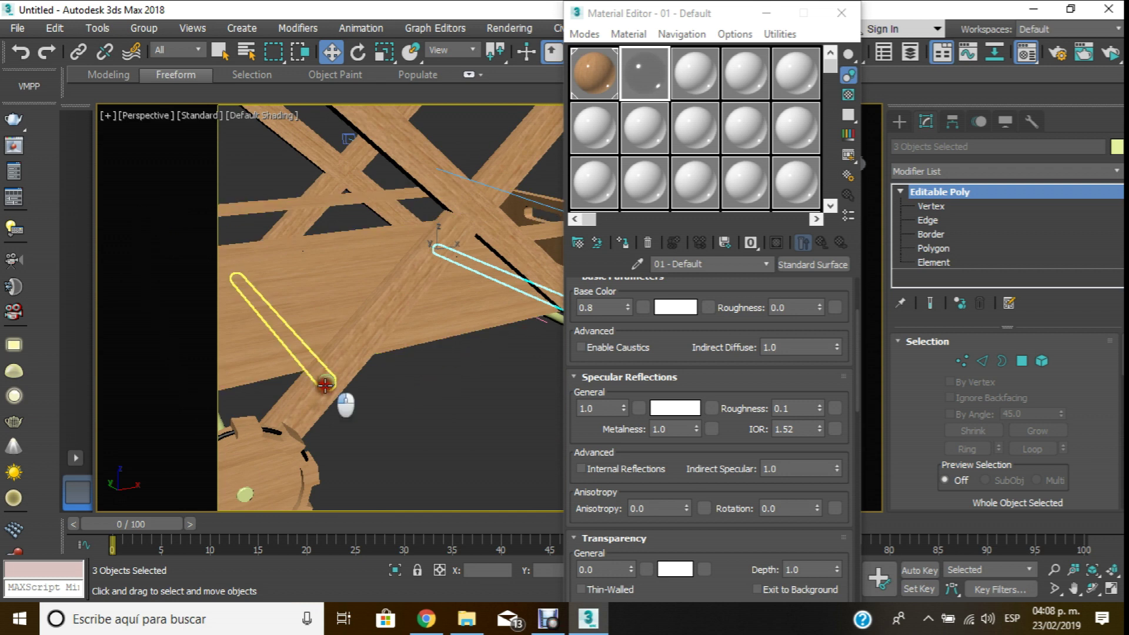
left_click(325, 385, "ctrl")
scroll(325, 385, "down", 3)
scroll(302, 394, "up", 3)
middle_click_drag(302, 394, 294, 403, "alt")
left_click(301, 405, "ctrl")
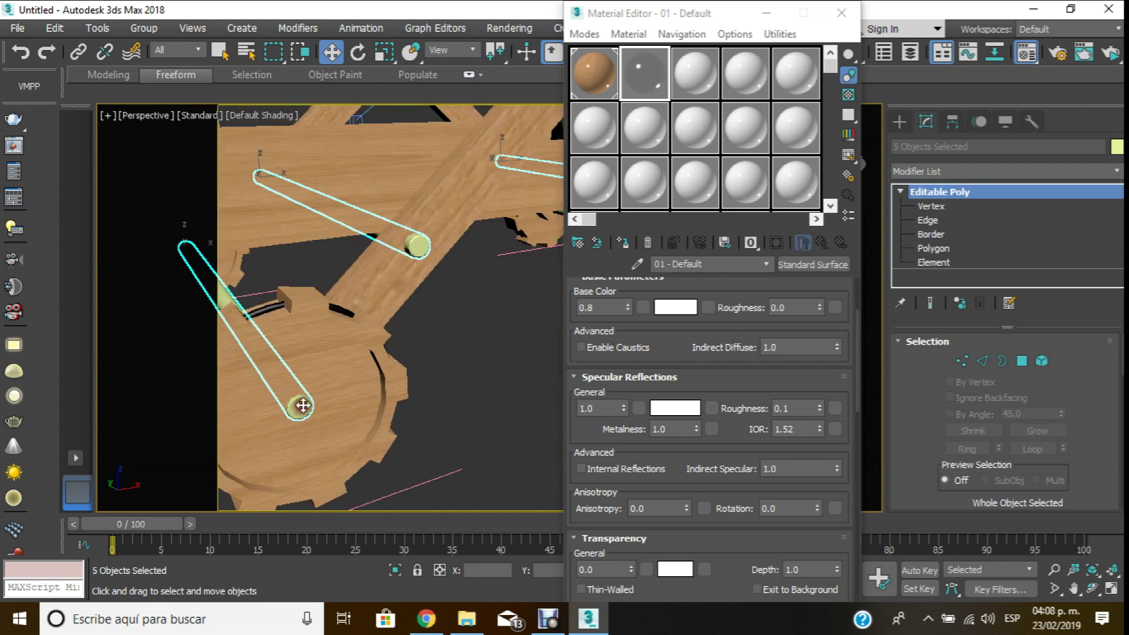
scroll(301, 405, "down", 3)
scroll(365, 342, "up", 3)
scroll(388, 347, "up", 2)
left_click(403, 343, "ctrl")
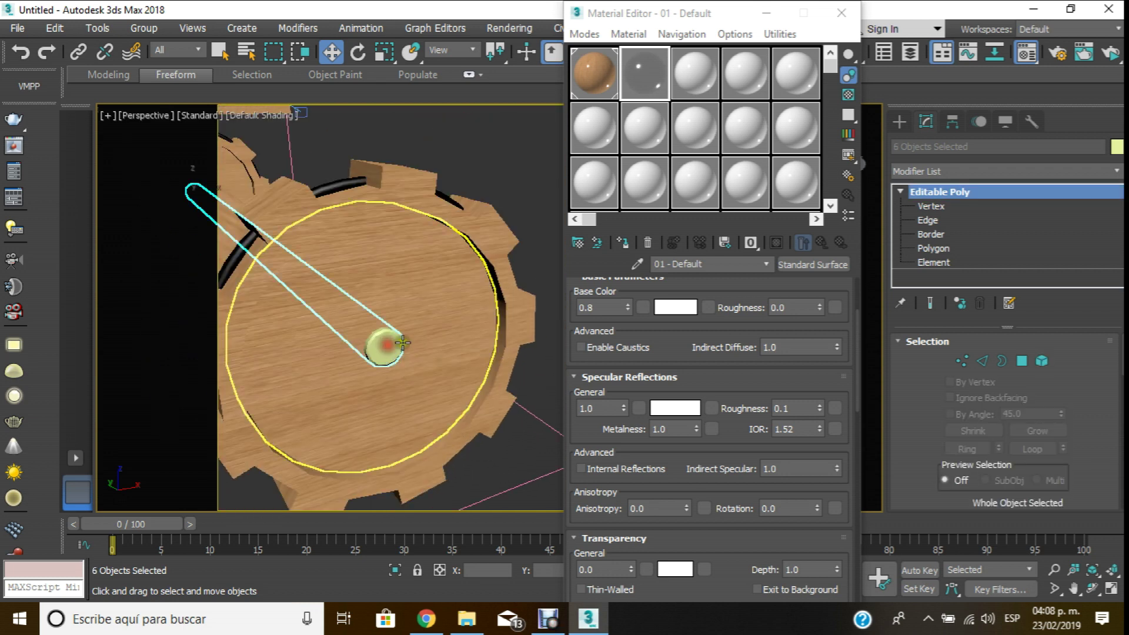
- Assign the metallic sample material to the pins, renaming it 'metal'
left_click(646, 91)
left_click(627, 250)
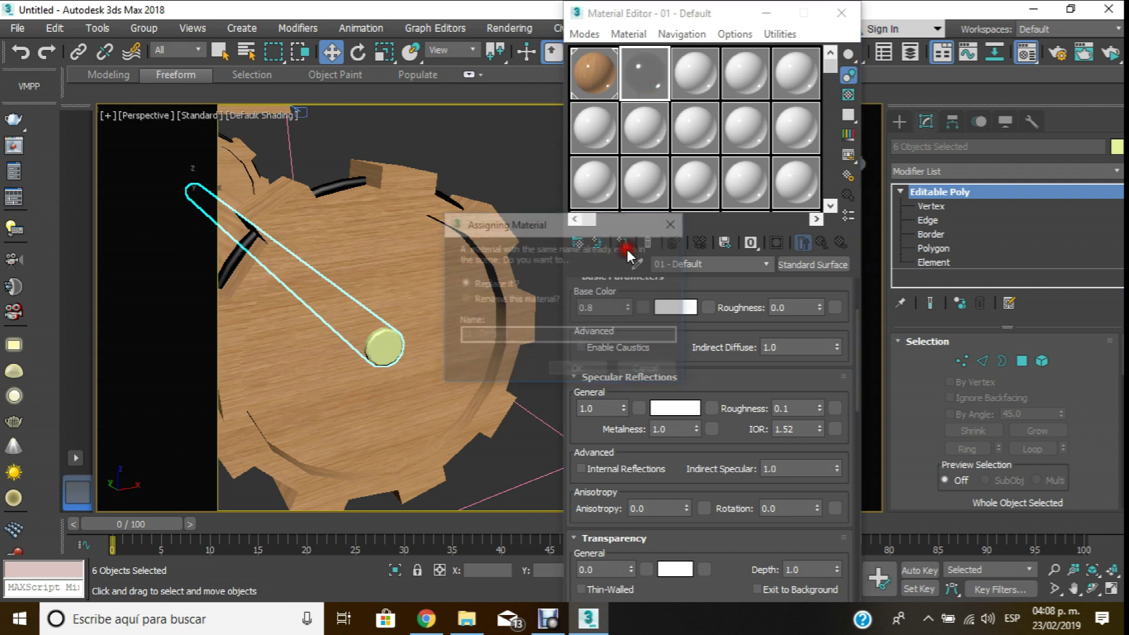
left_click(514, 301)
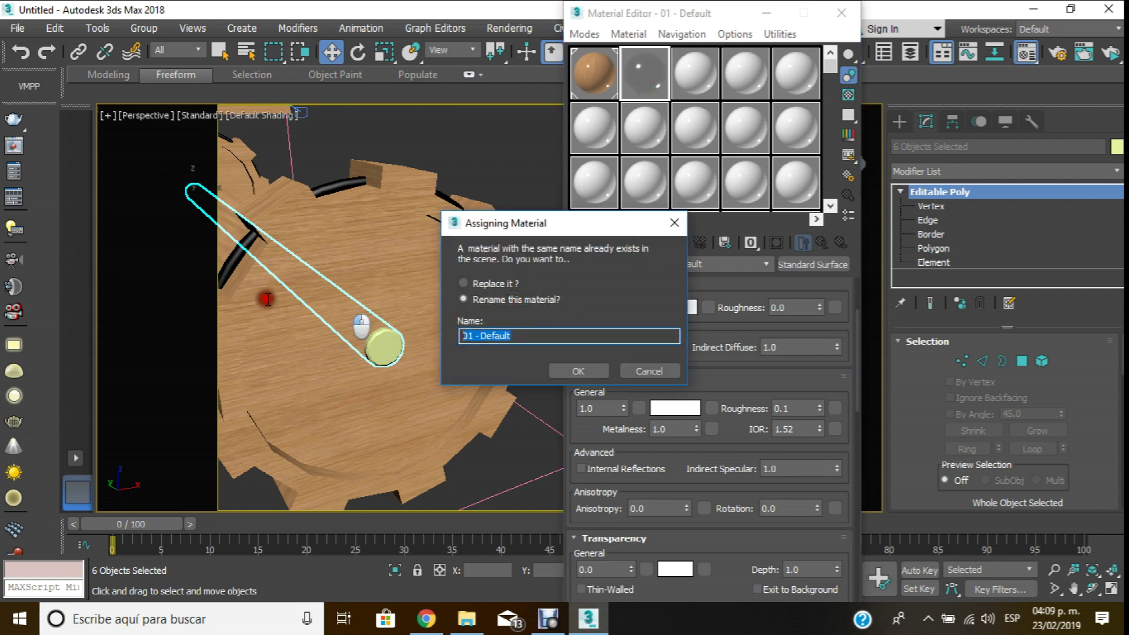
type("metal")
scroll(249, 297, "down", 2)
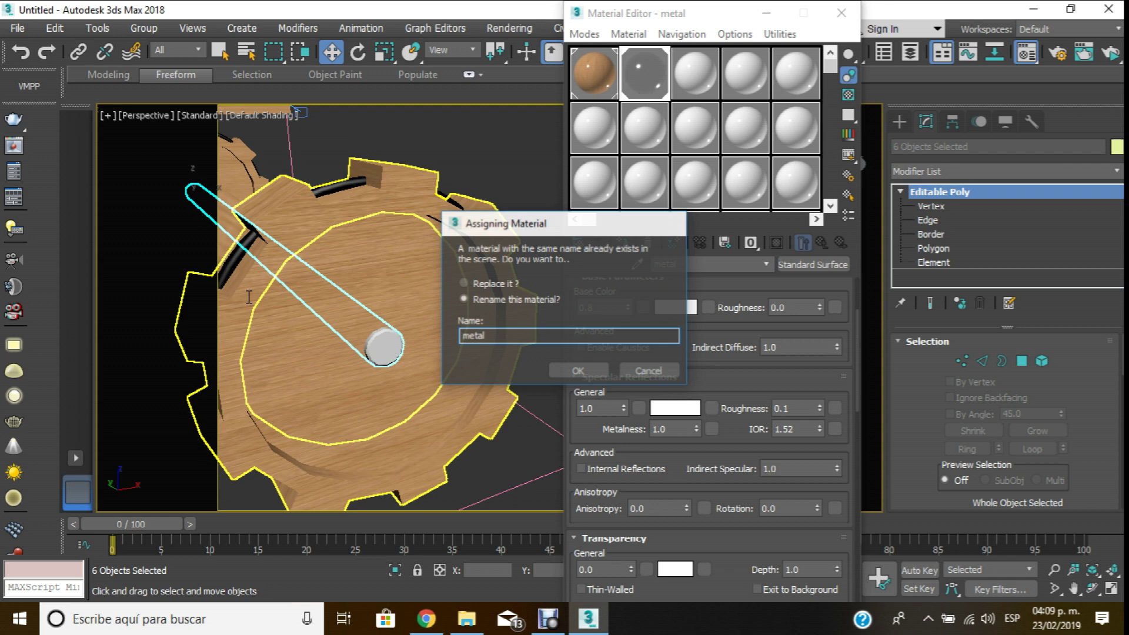
key("Return")
scroll(375, 320, "down", 4)
scroll(376, 320, "down", 3)
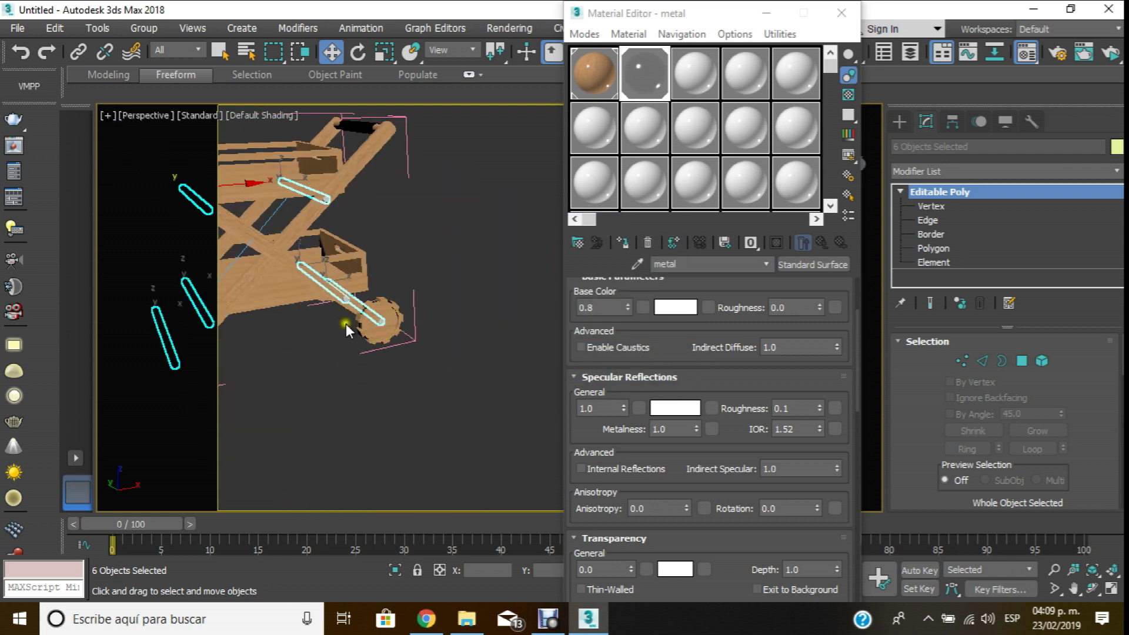
scroll(349, 323, "down", 3)
- Close the Carro group and the Material Editor, then unhide all objects
left_click(141, 30)
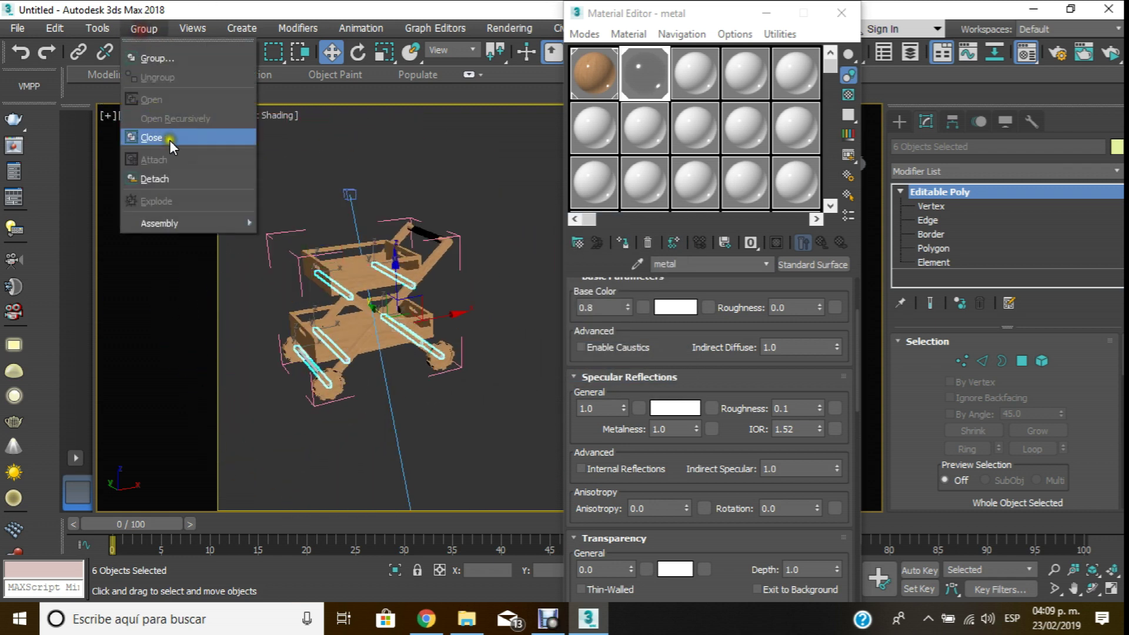
left_click(170, 138)
left_click(842, 13)
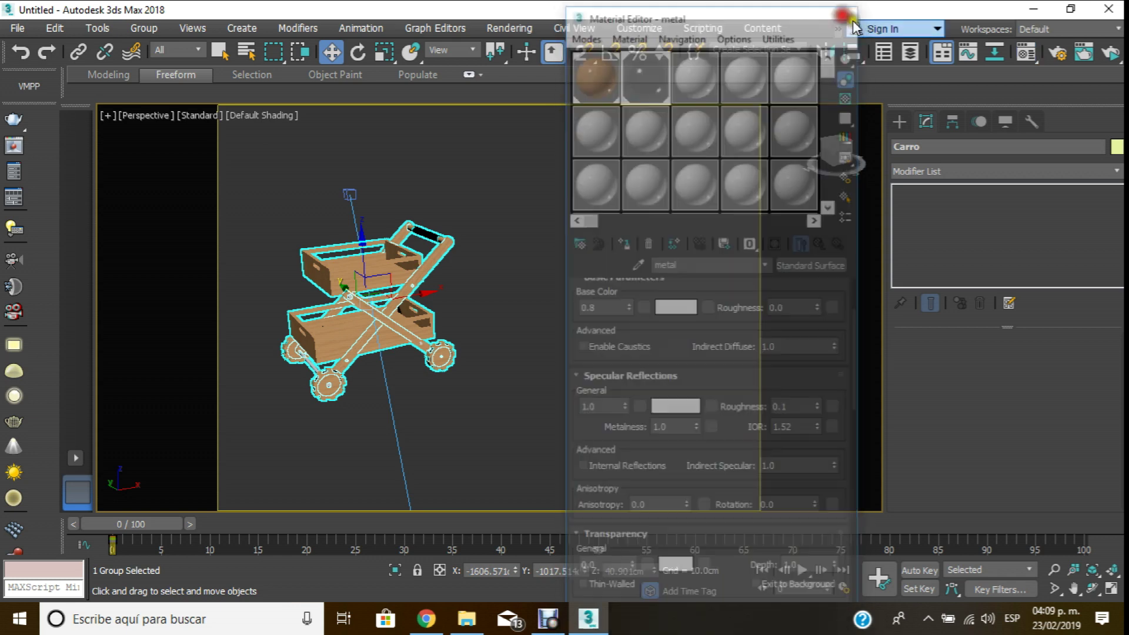
left_click(1006, 121)
scroll(1078, 380, "down", 1)
left_click_drag(1078, 381, 1098, 252)
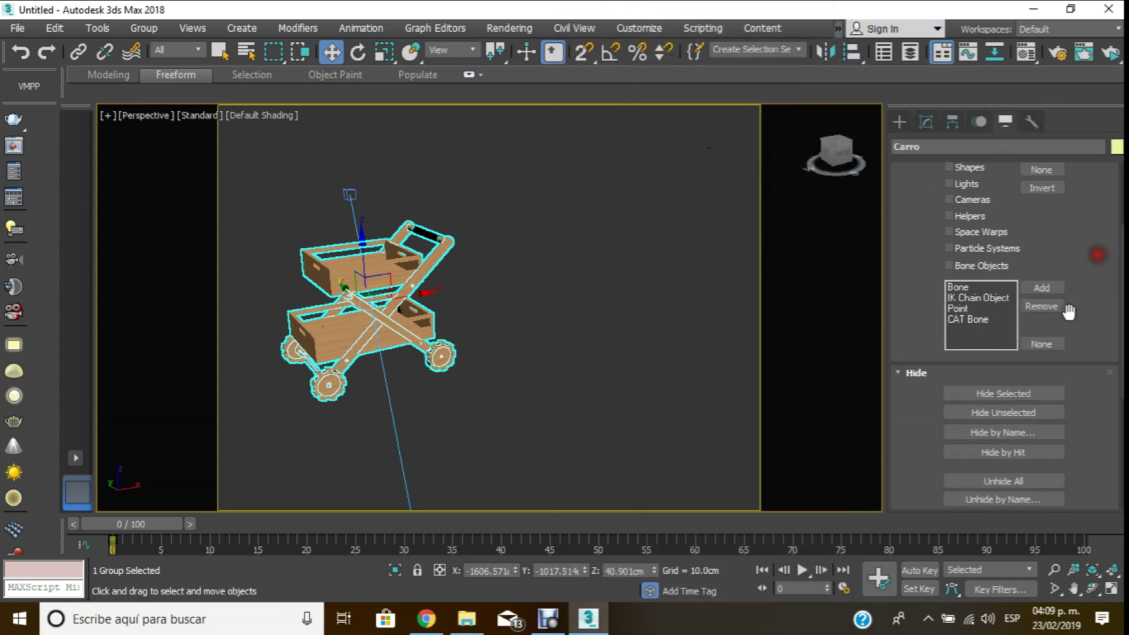
left_click(1018, 477)
- Switch the viewport to PhysCamera001 and orbit the camera around the cart
mouse_move(521, 297)
middle_mouse_down()
mouse_move(575, 305)
mouse_move(571, 320)
middle_mouse_up()
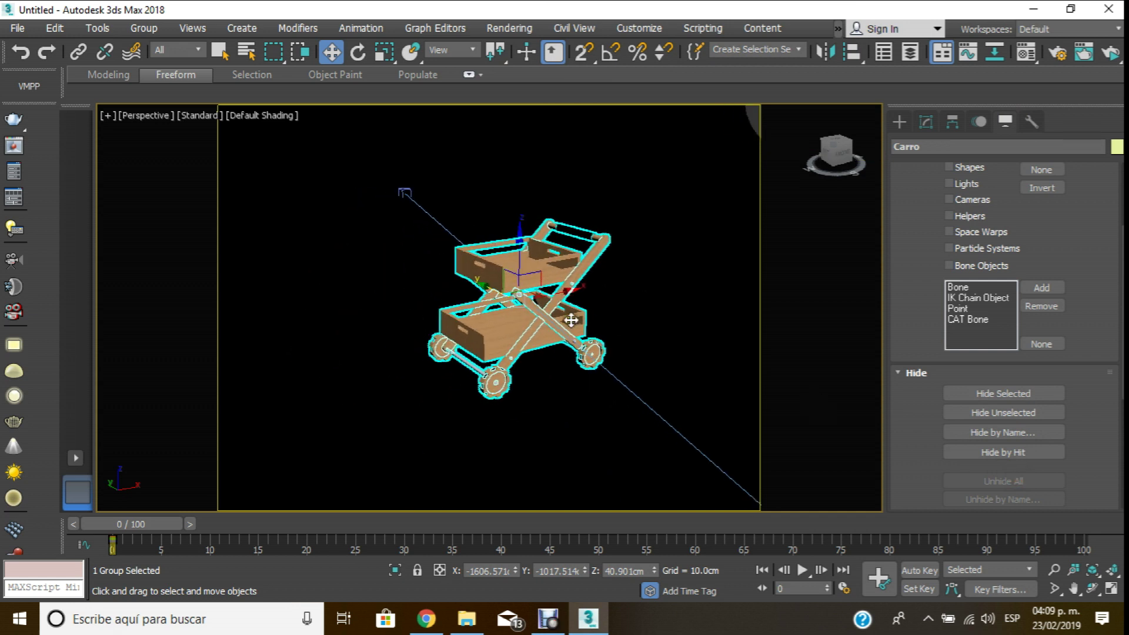
left_click(156, 116)
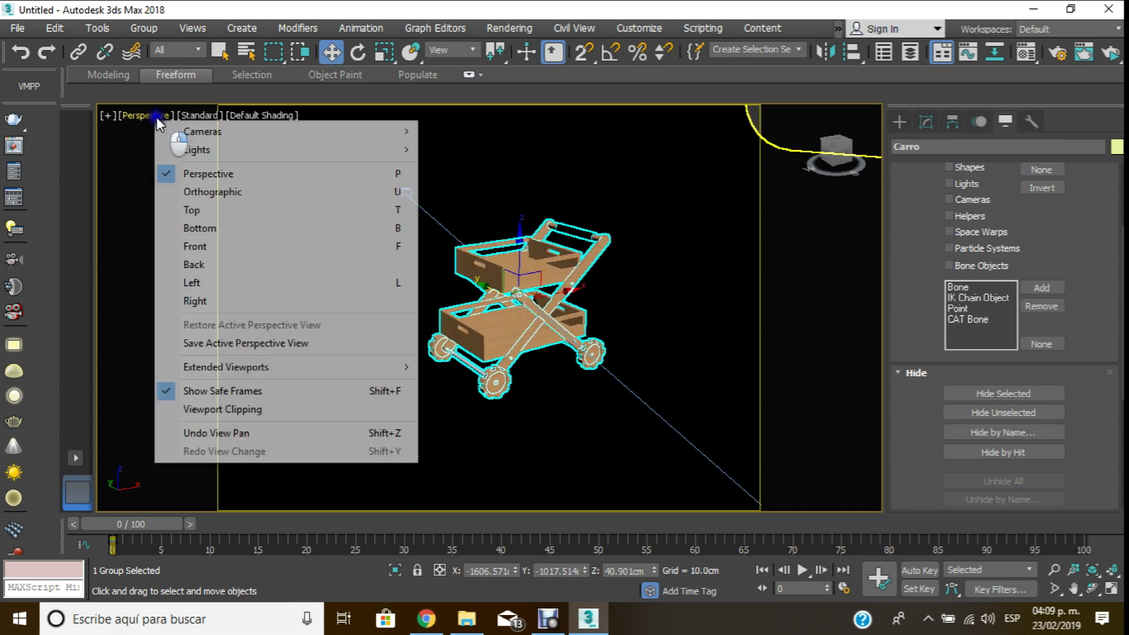
mouse_move(205, 131)
left_click(504, 132)
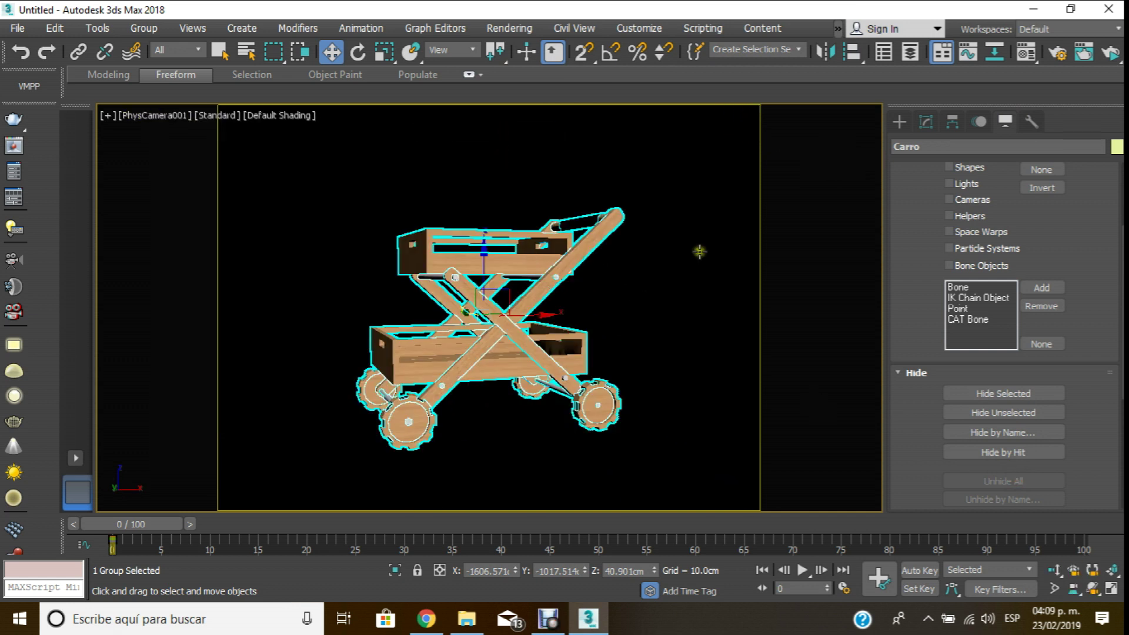
left_click(1093, 588)
mouse_move(570, 243)
left_mouse_down()
mouse_move(544, 319)
mouse_move(411, 111)
left_mouse_up()
- Select the floor, orbit and dolly the camera closer, and start an ActiveShade render
left_click(331, 52)
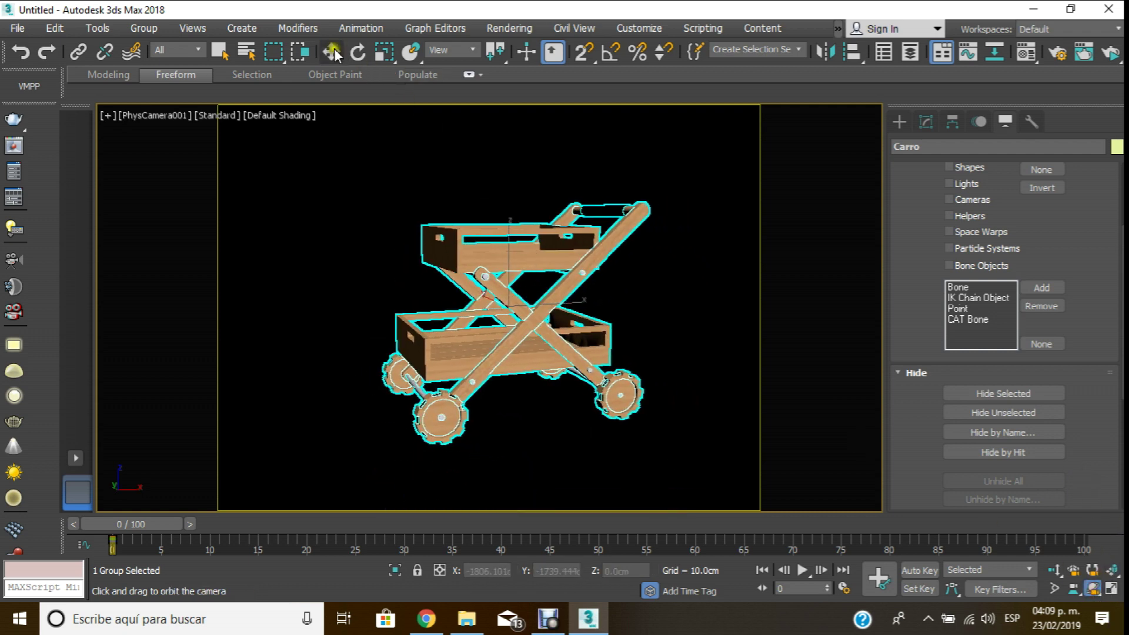
left_click(566, 142)
left_click(1093, 588)
mouse_move(711, 351)
left_mouse_down()
mouse_move(622, 340)
mouse_move(613, 305)
mouse_move(696, 395)
left_mouse_up()
left_click(1054, 570)
left_click_drag(613, 287, 626, 308)
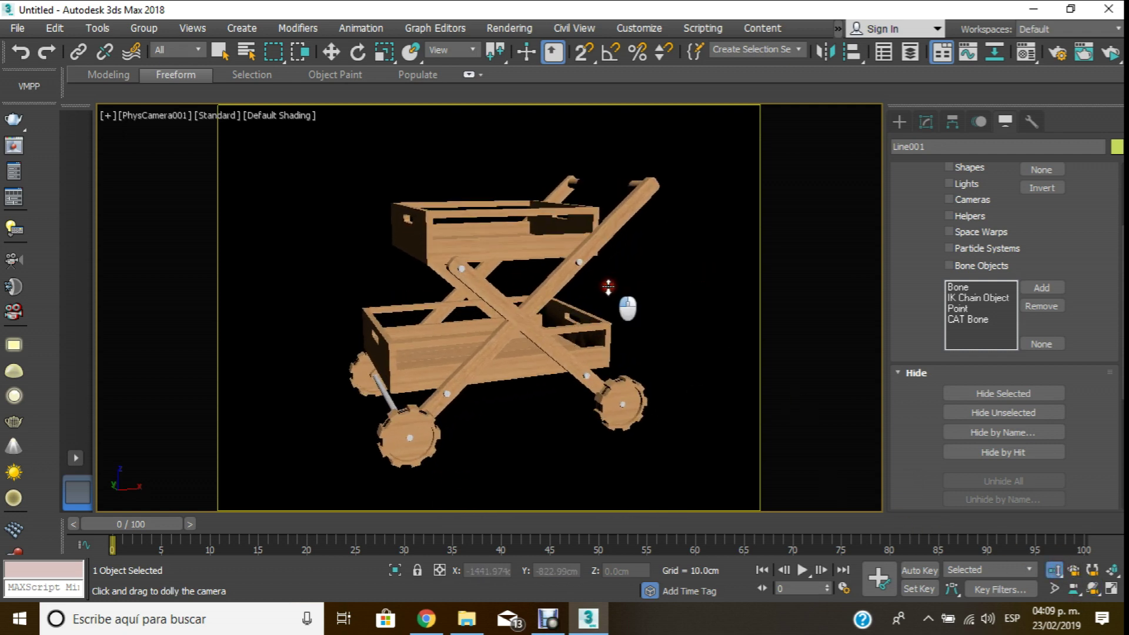
left_click(1109, 53)
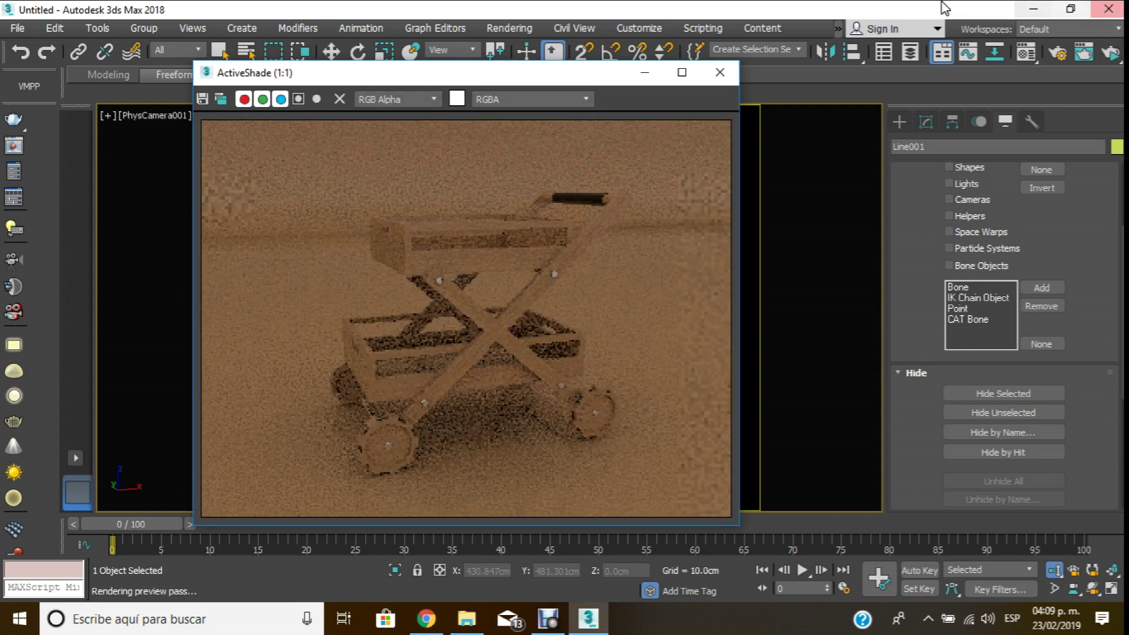
- Move the ActiveShade preview window to the right, then to the left side
left_click_drag(544, 72, 937, 66)
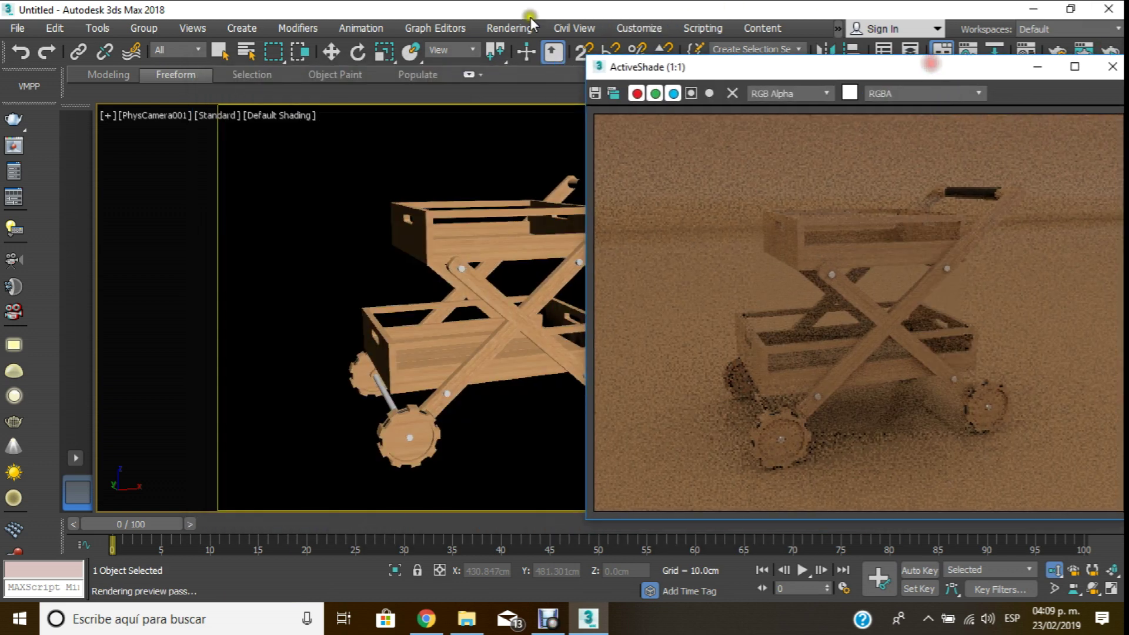
left_click(342, 54)
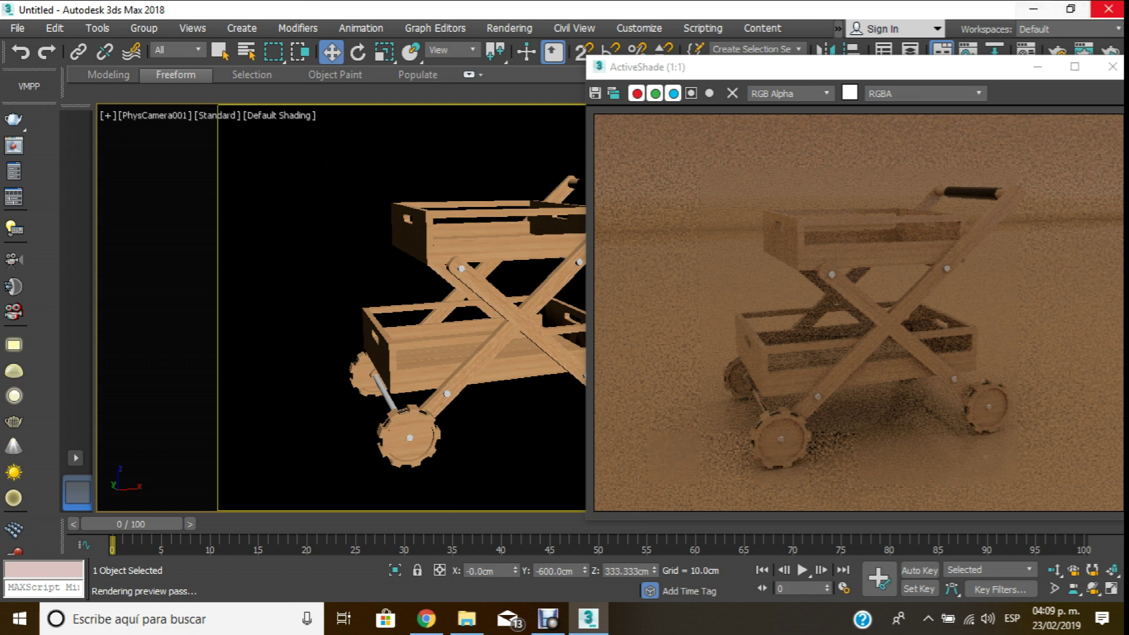
mouse_move(1014, 68)
left_mouse_down()
mouse_move(422, 57)
mouse_move(354, 69)
left_mouse_up()
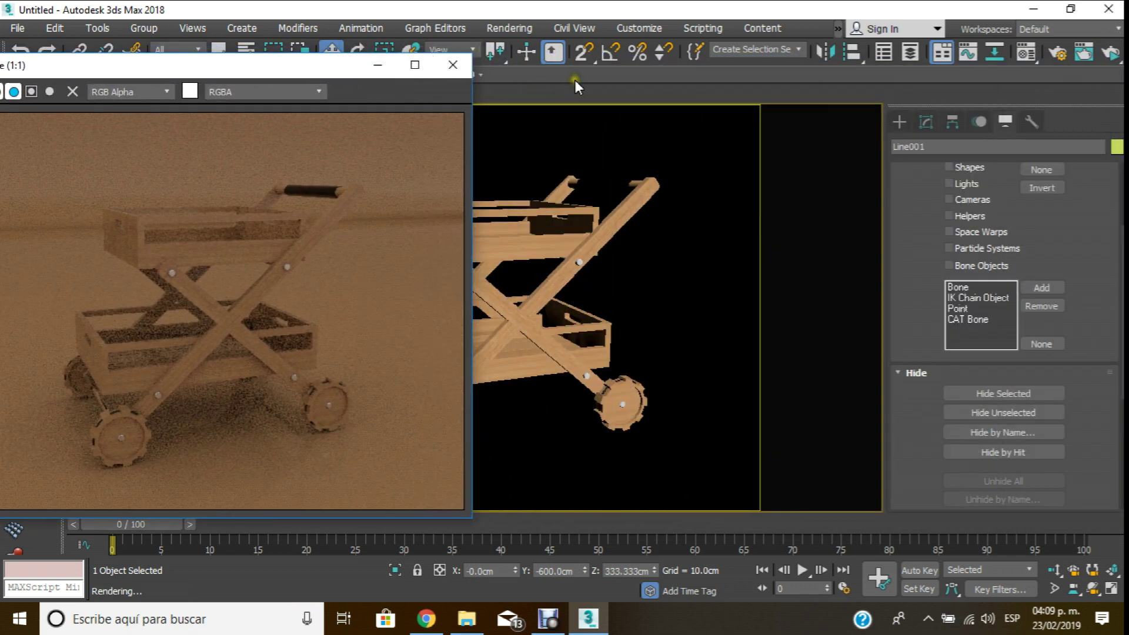
- Assign an unused material slot to the floor, renamed 'blanco arnold'
left_click(1035, 58)
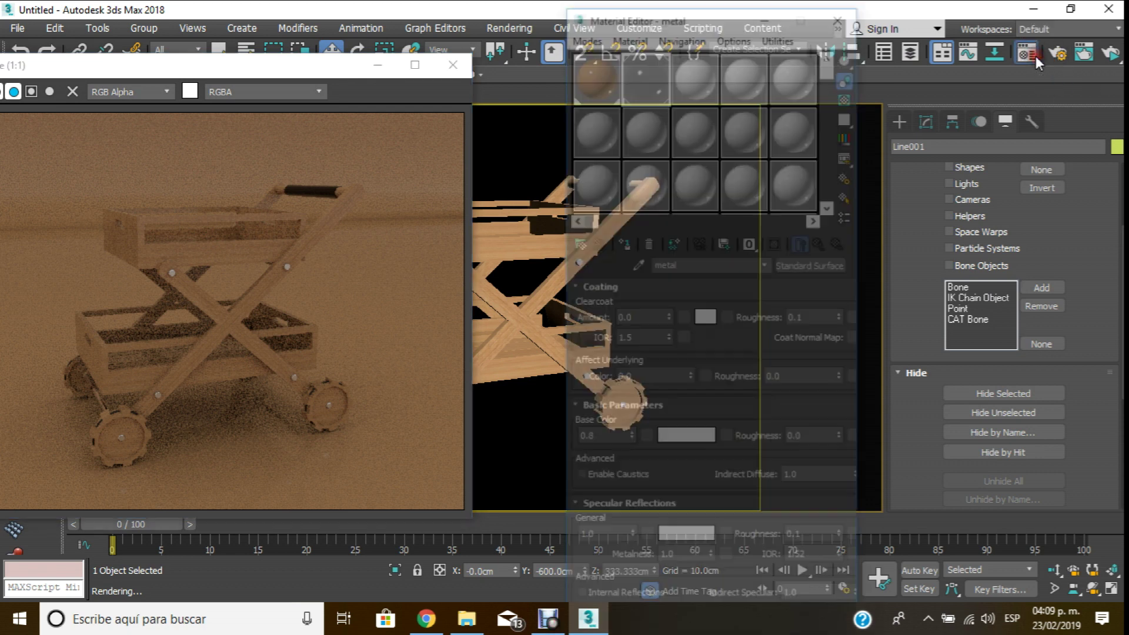
left_click(715, 86)
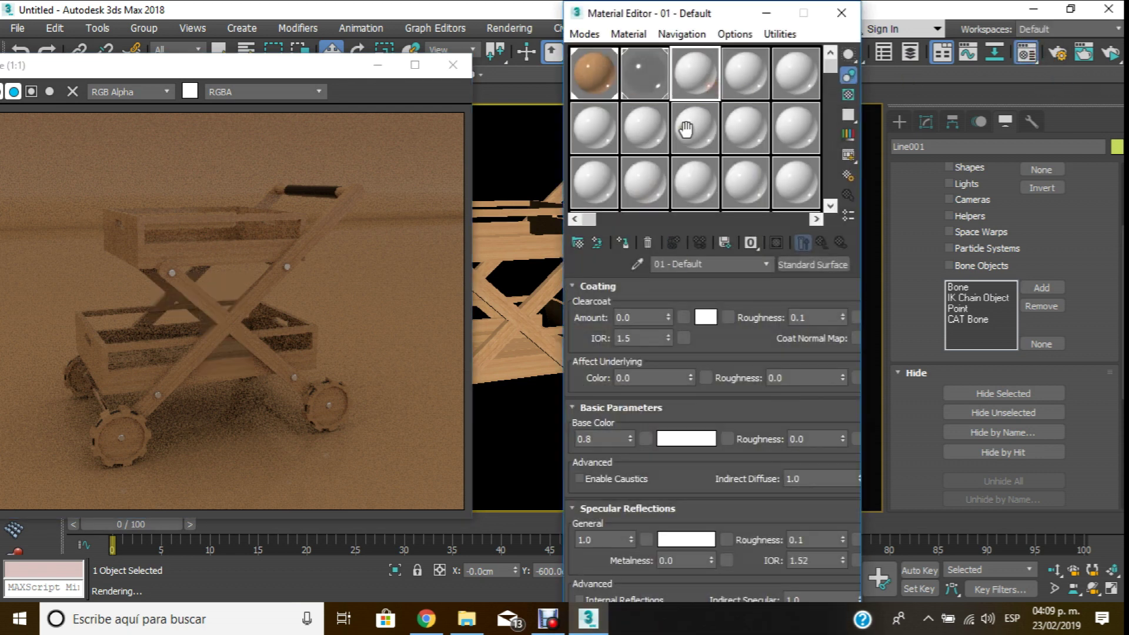
left_click(623, 242)
left_click(519, 300)
left_click_drag(509, 336, 461, 336)
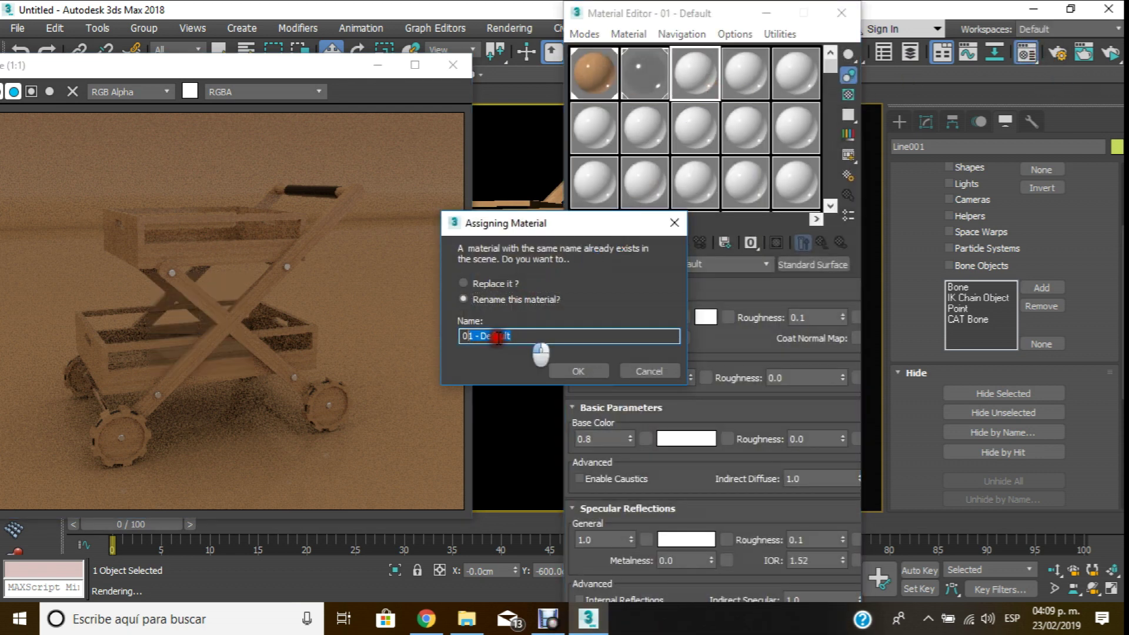
type("blanco arn")
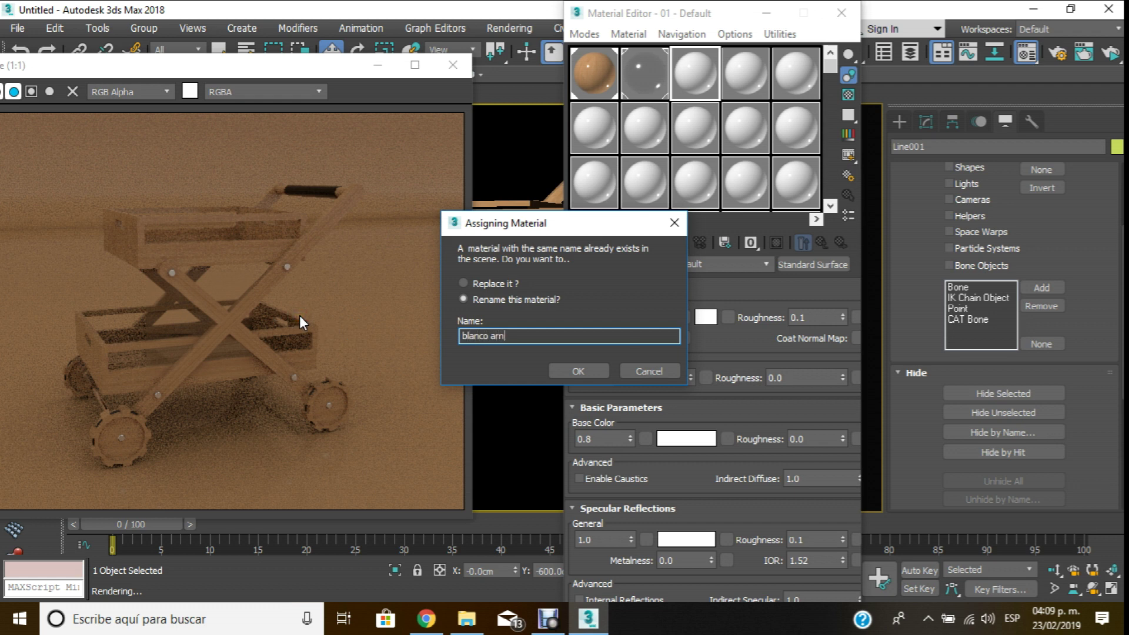
type("d")
key("Return")
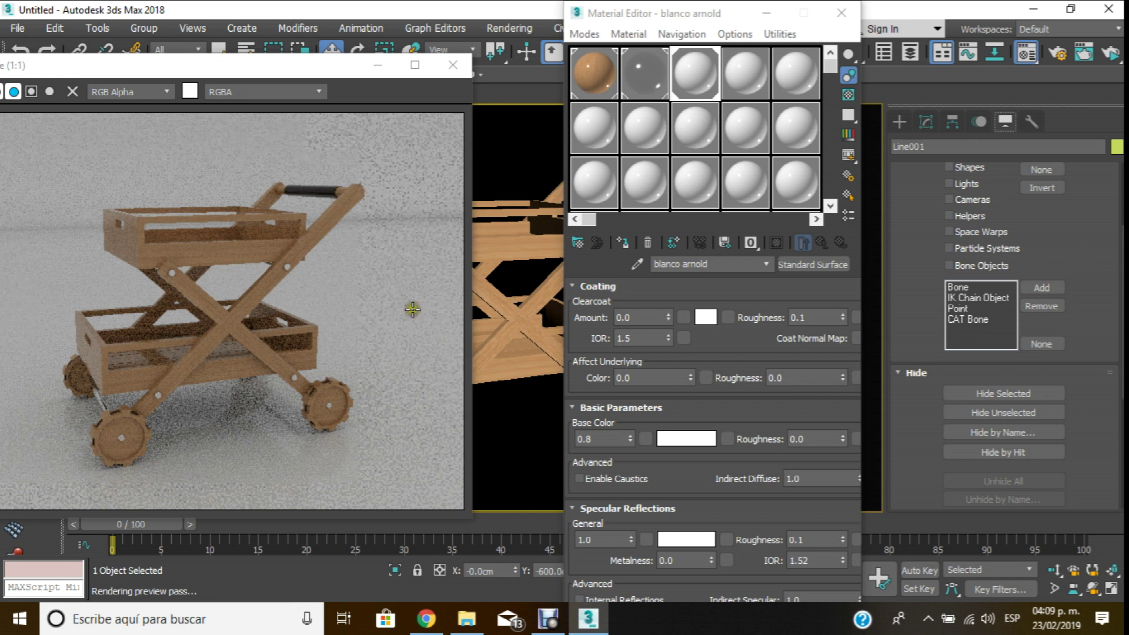
left_click(842, 11)
- Orbit the viewport to look down on the cart and recentre the preview window
scroll(560, 245, "up", 2)
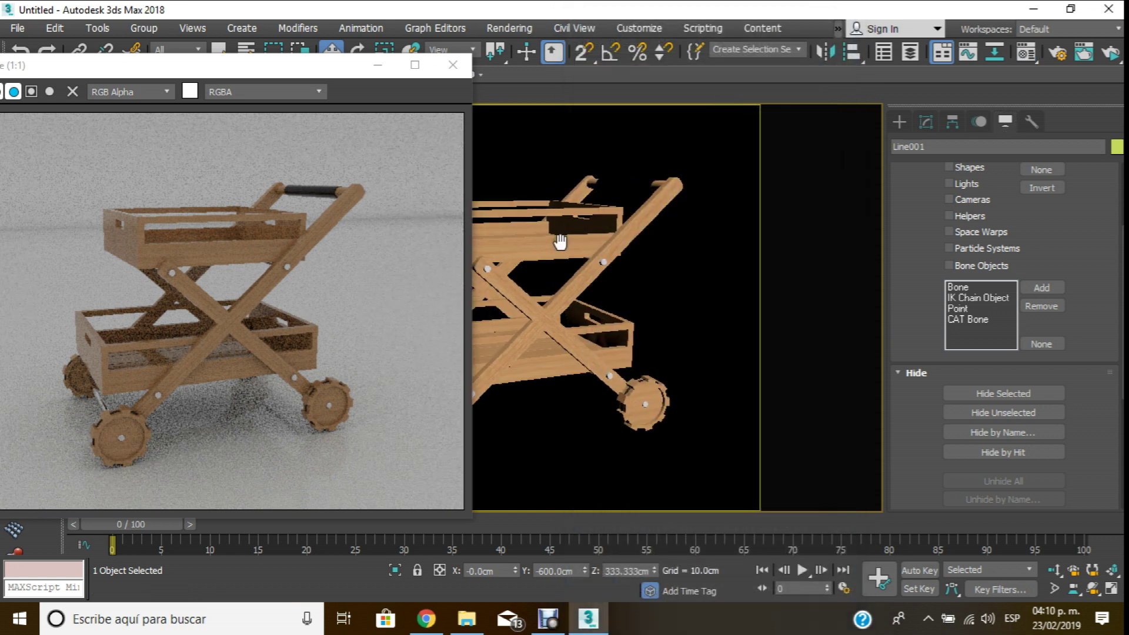
scroll(600, 267, "up", 2)
mouse_move(600, 268)
middle_mouse_down("alt")
mouse_move(605, 282)
mouse_move(572, 284)
mouse_move(561, 255)
middle_mouse_up("alt")
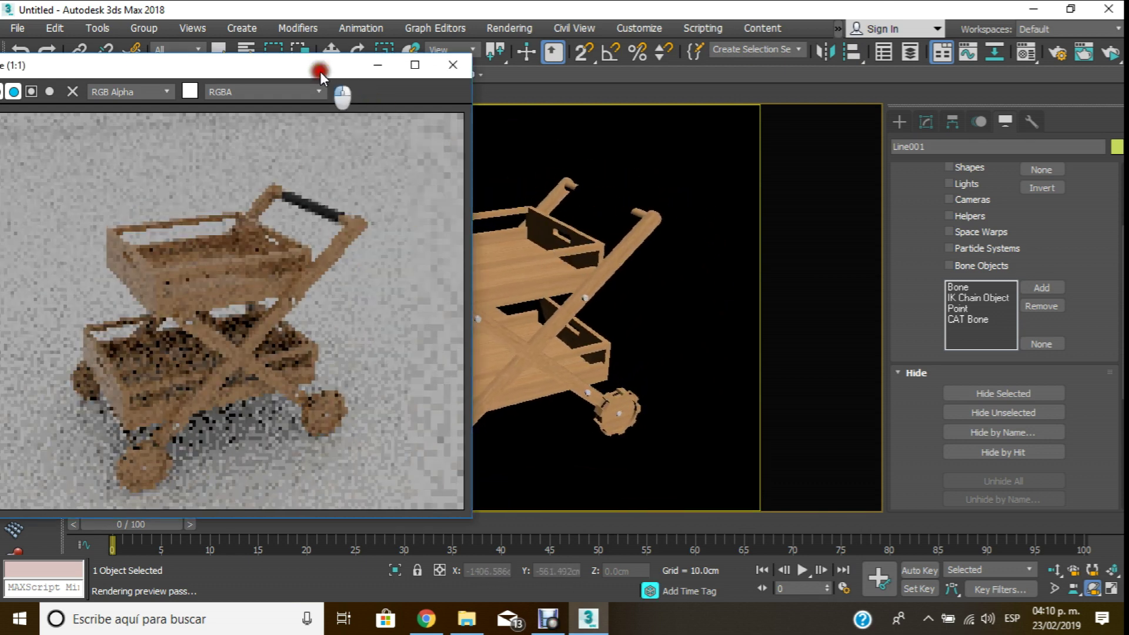
left_click_drag(321, 70, 505, 66)
- Show the Arnold Renderer sampling settings in Render Setup, scrolled to Depth Limits
left_click(1052, 52)
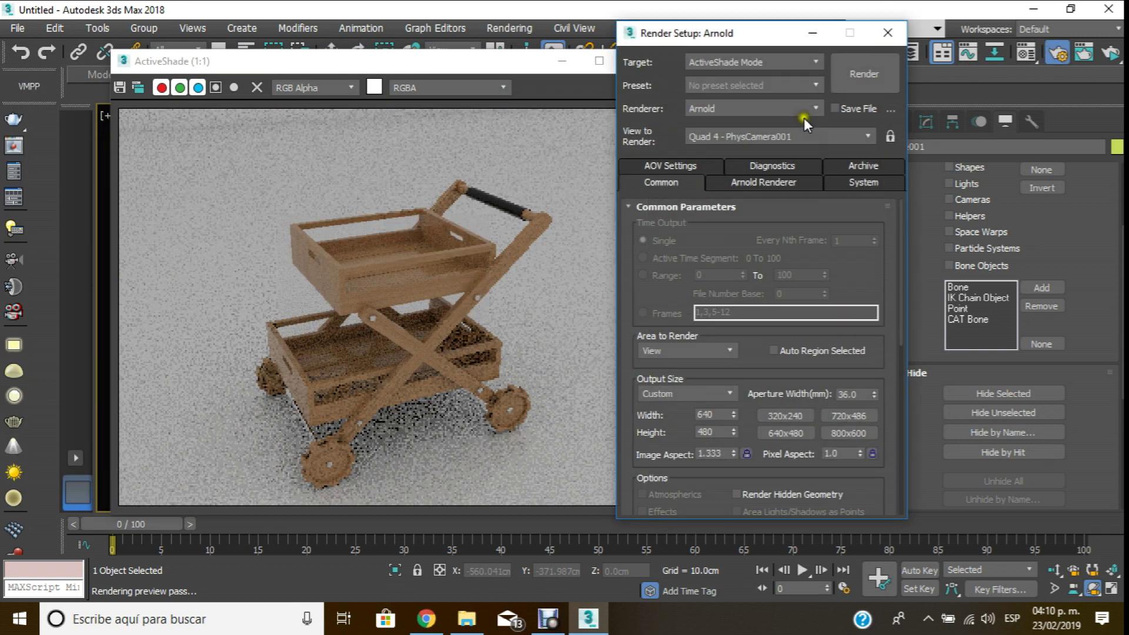
left_click(745, 181)
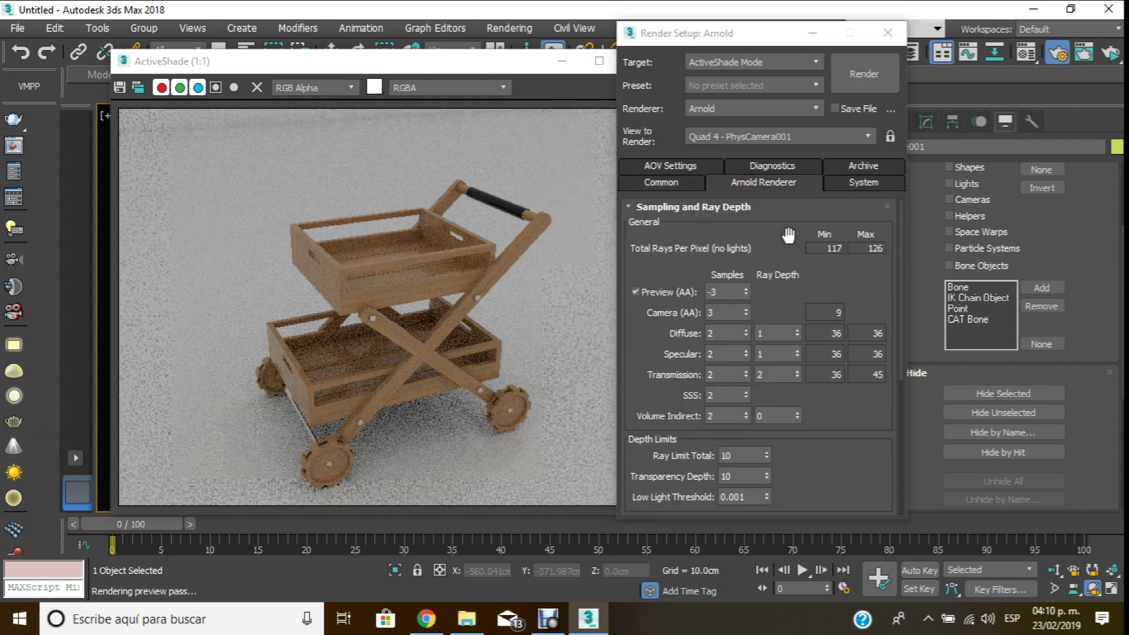
left_click_drag(789, 236, 789, 229)
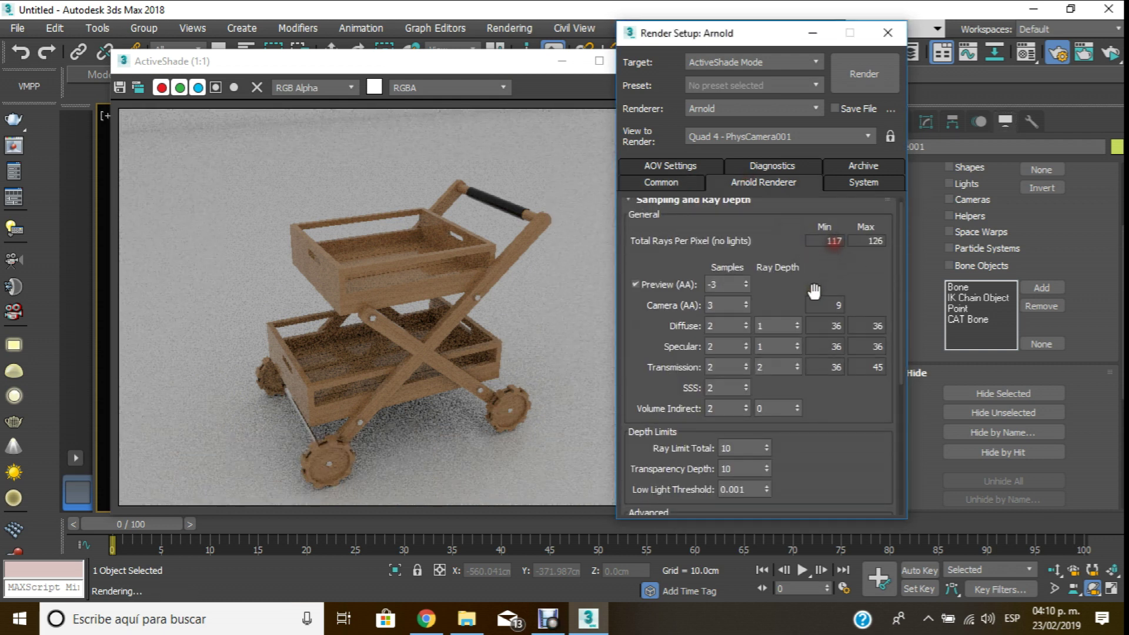
scroll(795, 291, "down", 1)
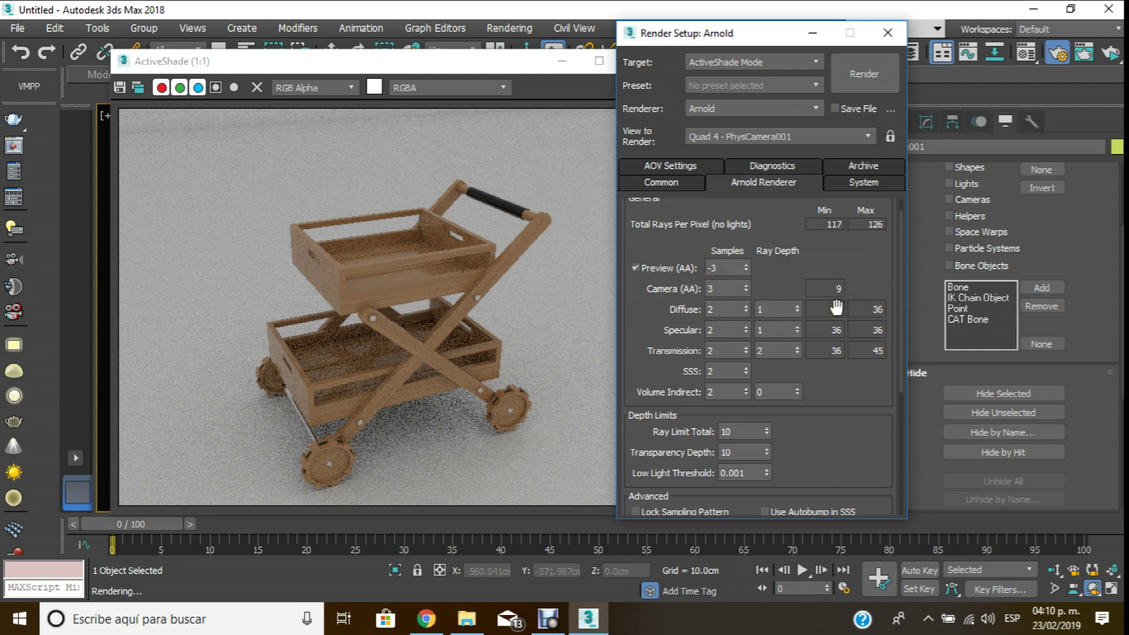
scroll(831, 265, "down", 3)
left_click_drag(832, 258, 831, 251)
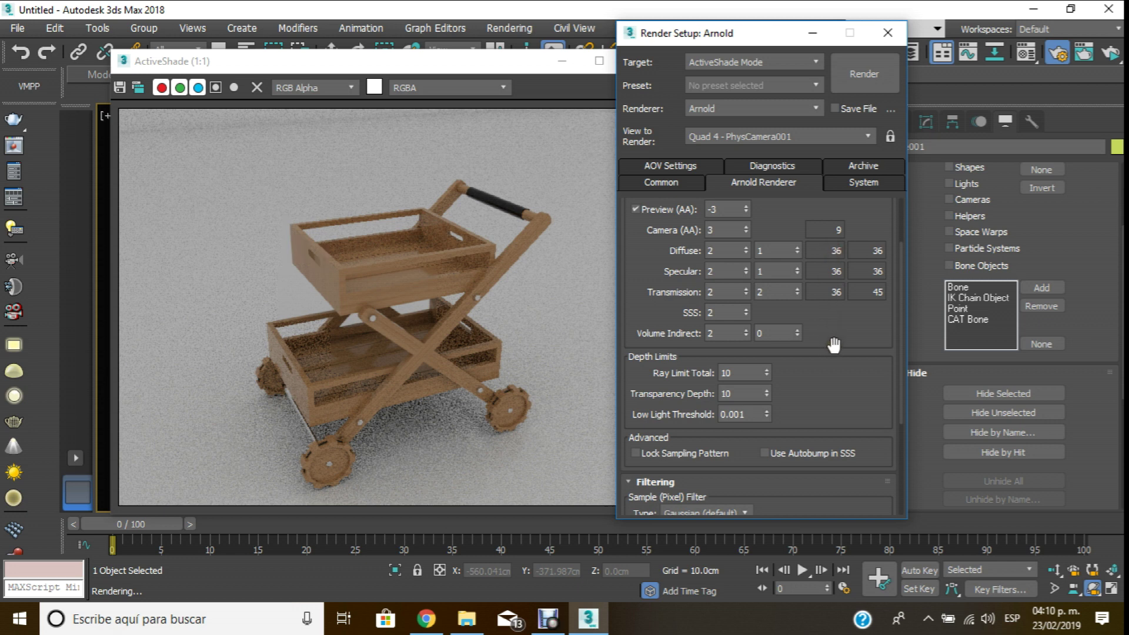
scroll(834, 346, "down", 2)
left_click(751, 390)
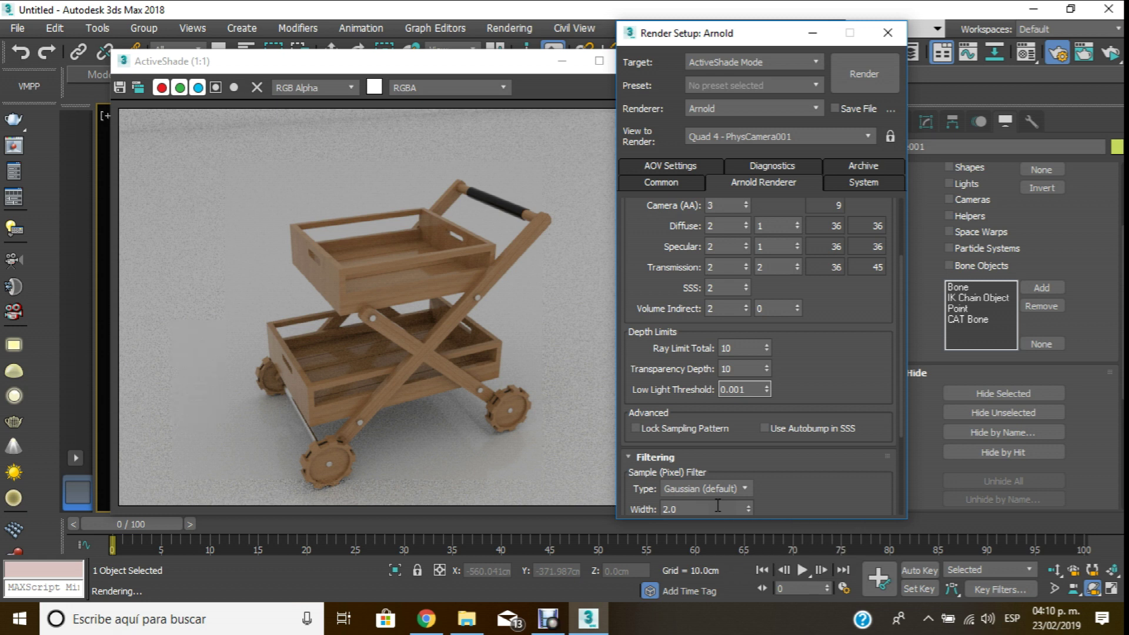
- Check the 640 x 480 output width in Render Setup's Common tab, then close Render Setup
left_click(676, 182)
left_click(728, 429)
left_click_drag(716, 414, 666, 405)
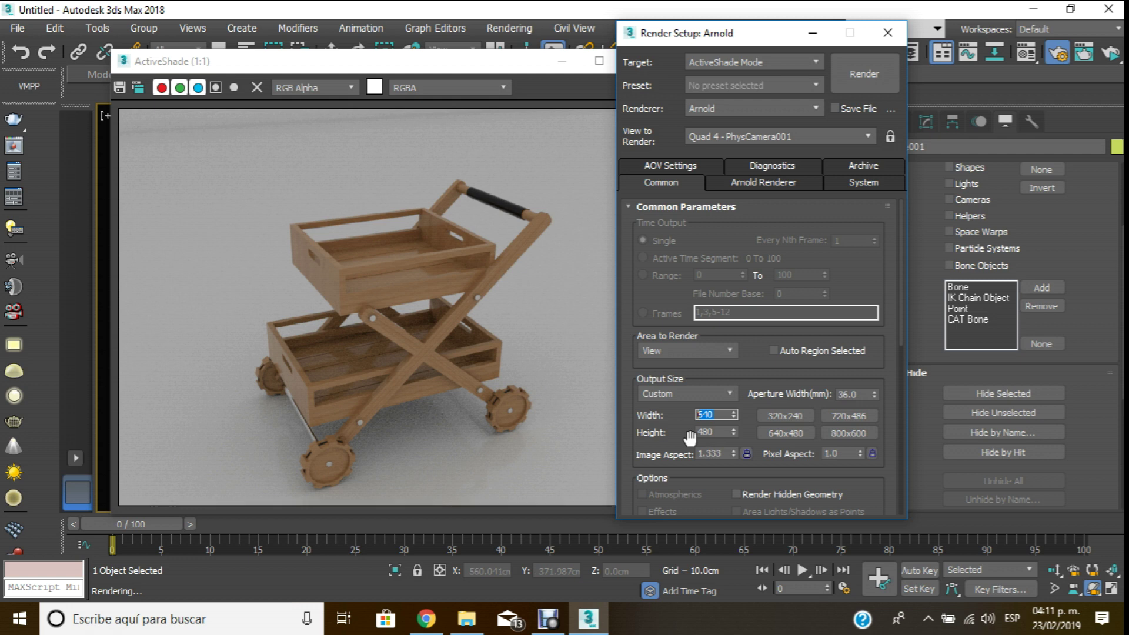
left_click(891, 35)
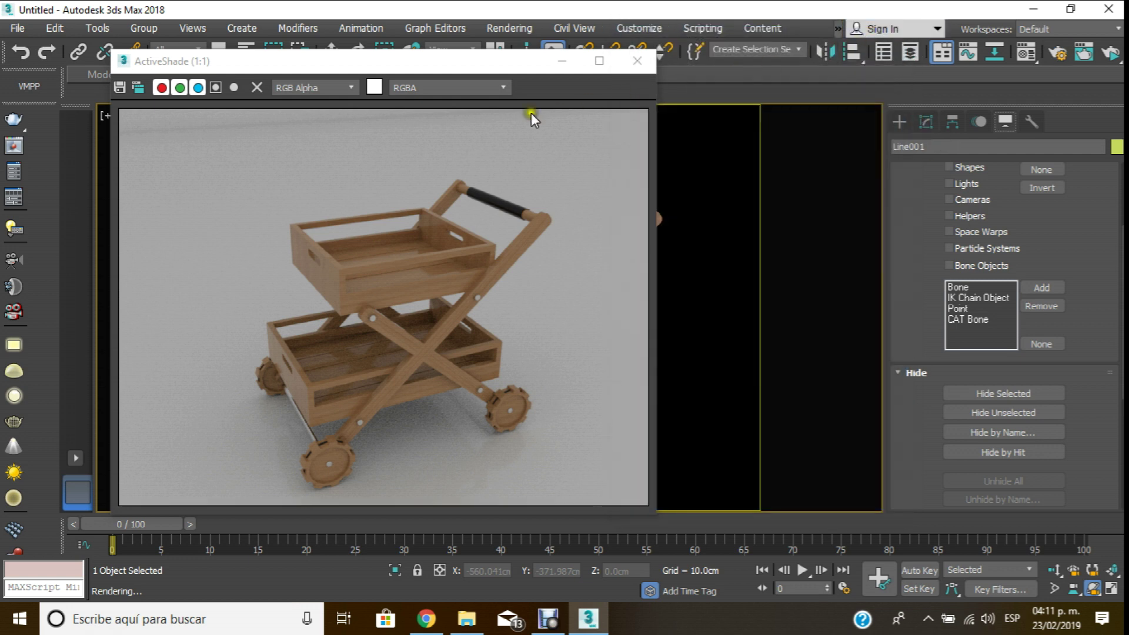
- Save the ActiveShade render to the Desktop as JPEG 'Render 1 arnold' at quality 100
left_click(120, 89)
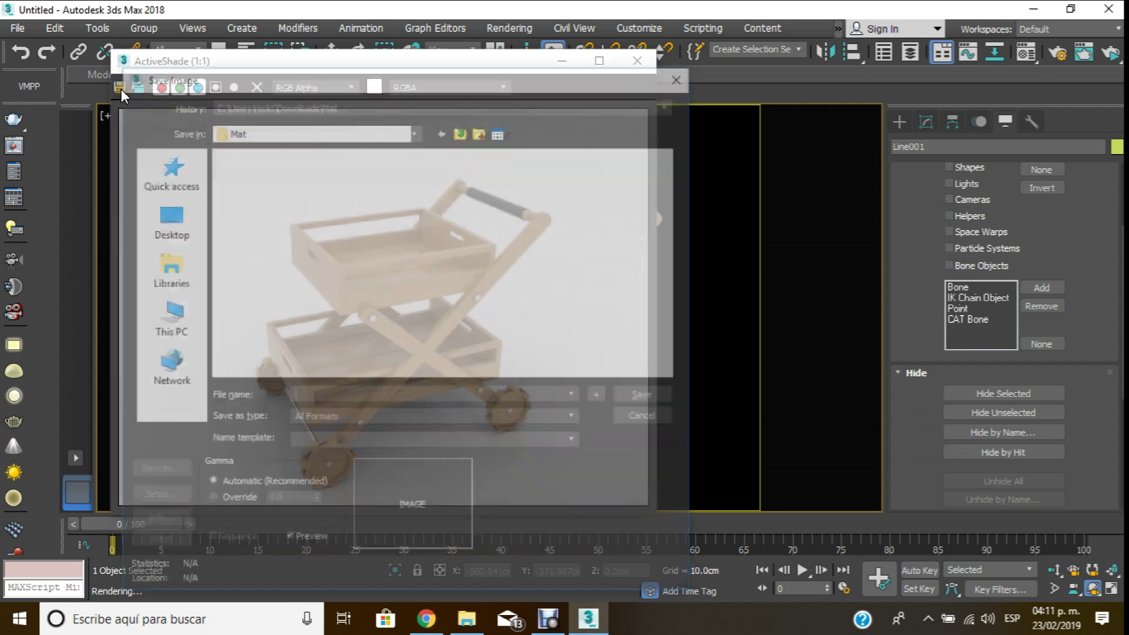
left_click(414, 130)
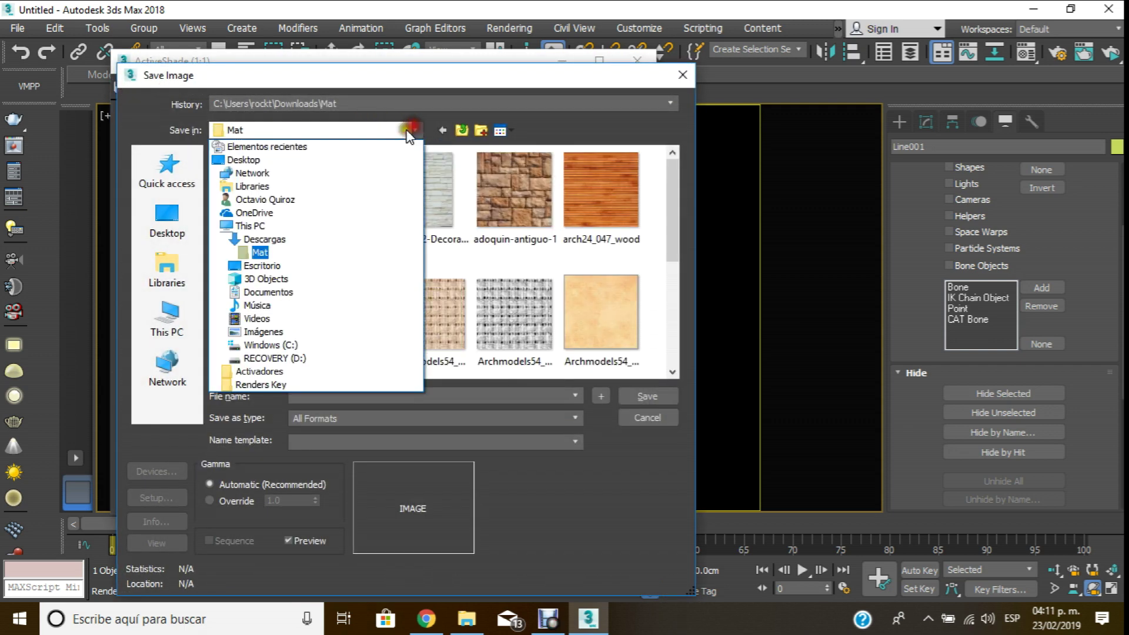
left_click(292, 161)
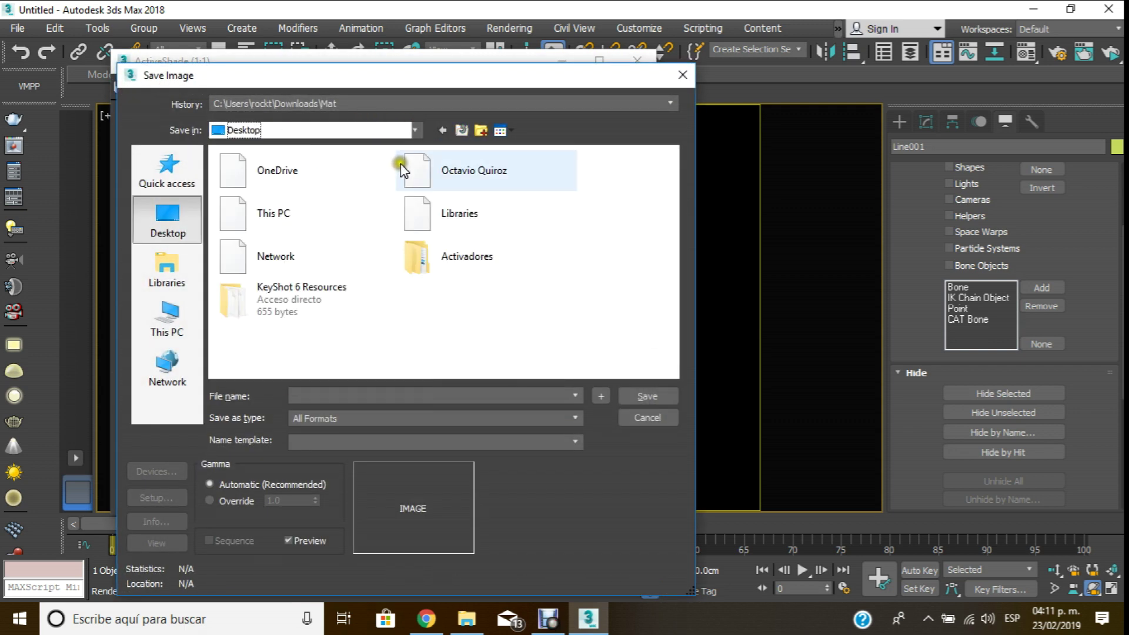
left_click(298, 359)
type("Render 1 arnold")
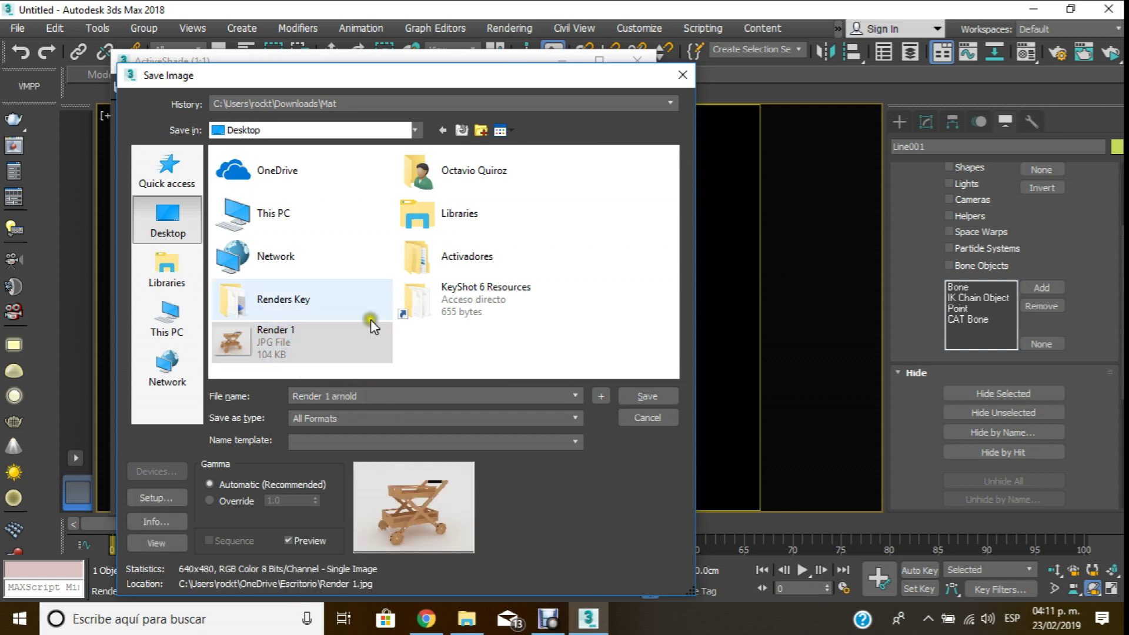
left_click(563, 417)
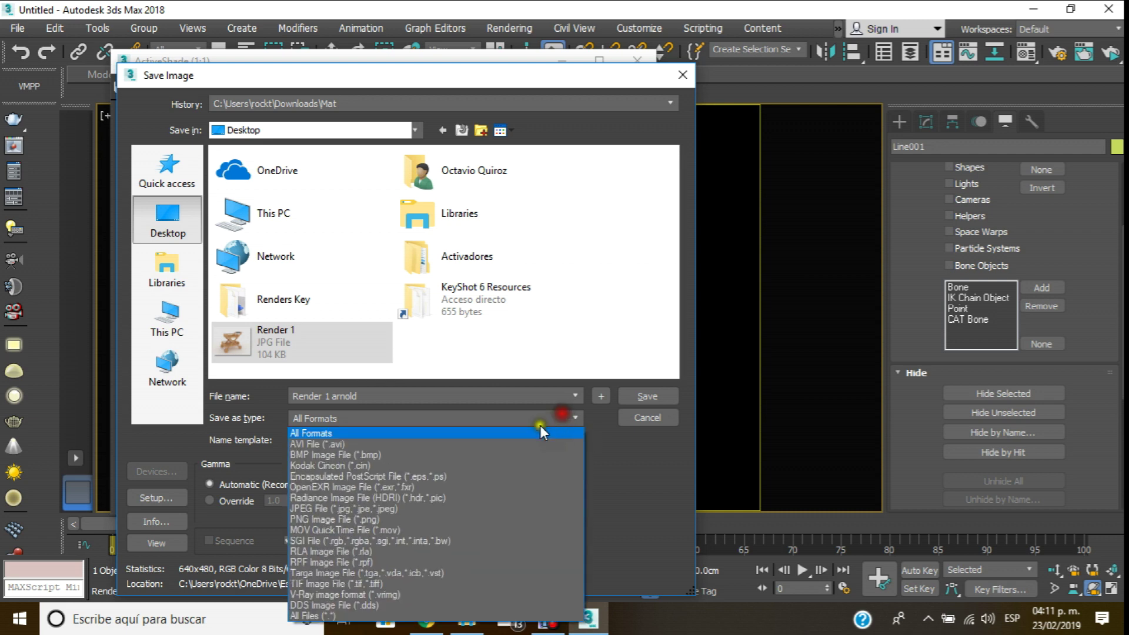
left_click(394, 508)
left_click(638, 393)
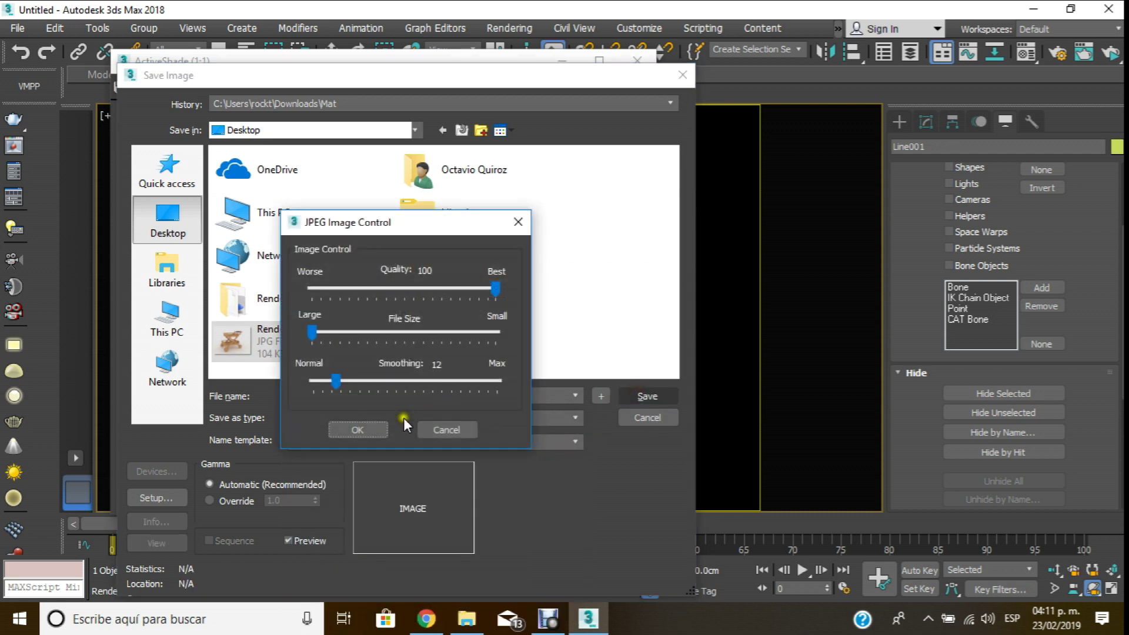
left_click(370, 426)
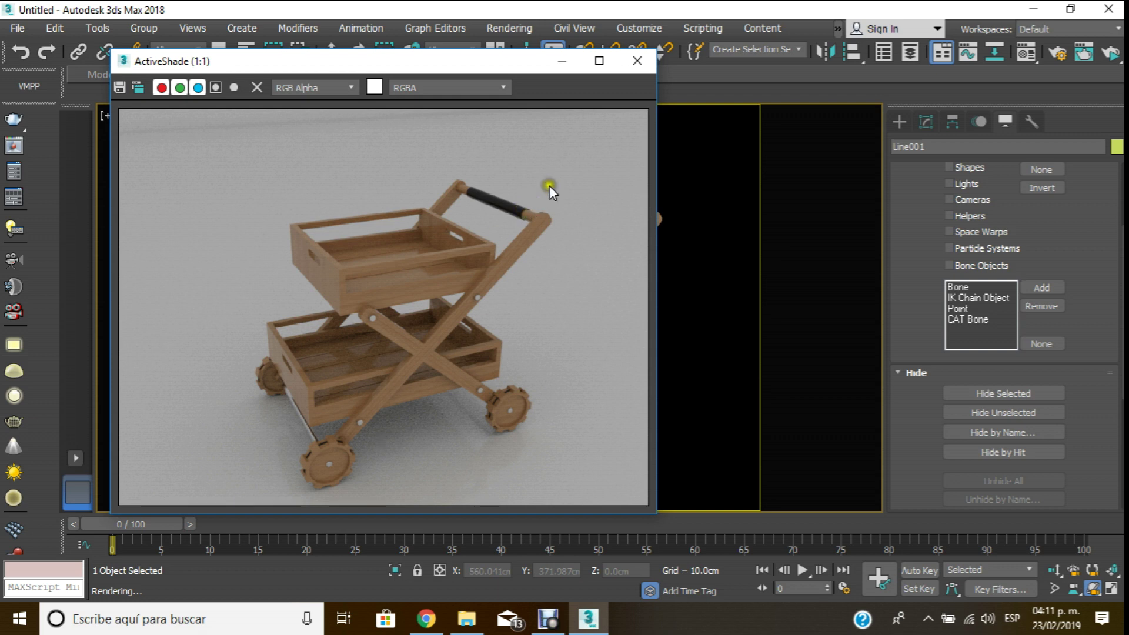
- Close ActiveShade, orbit a Perspective view of the backdrop, and deselect everything with Select and Move
left_click(641, 61)
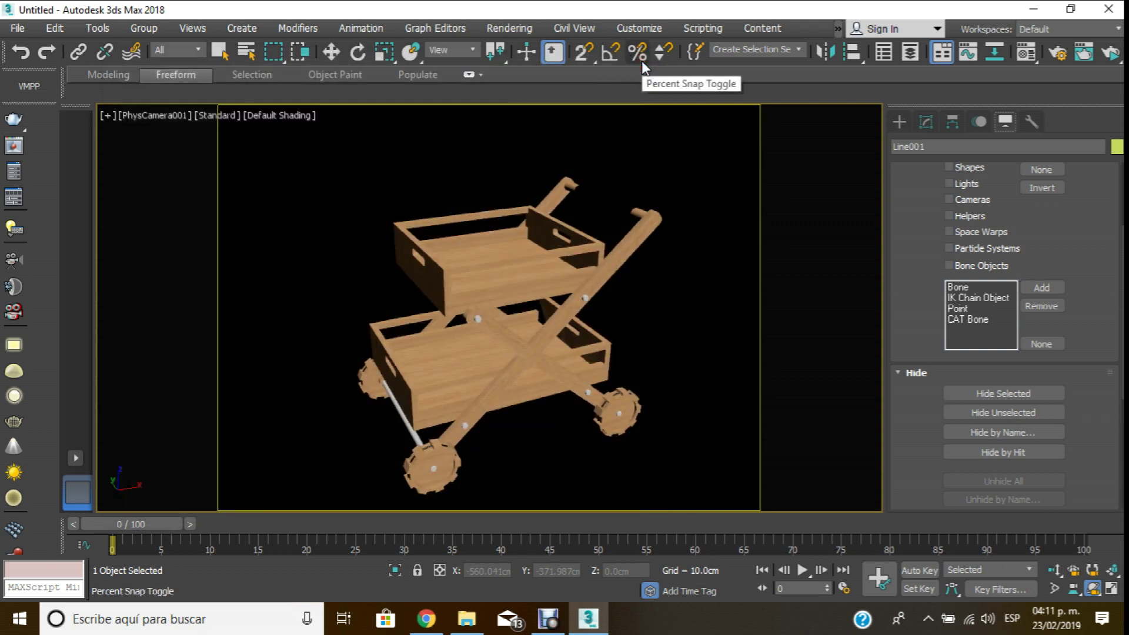
key("t")
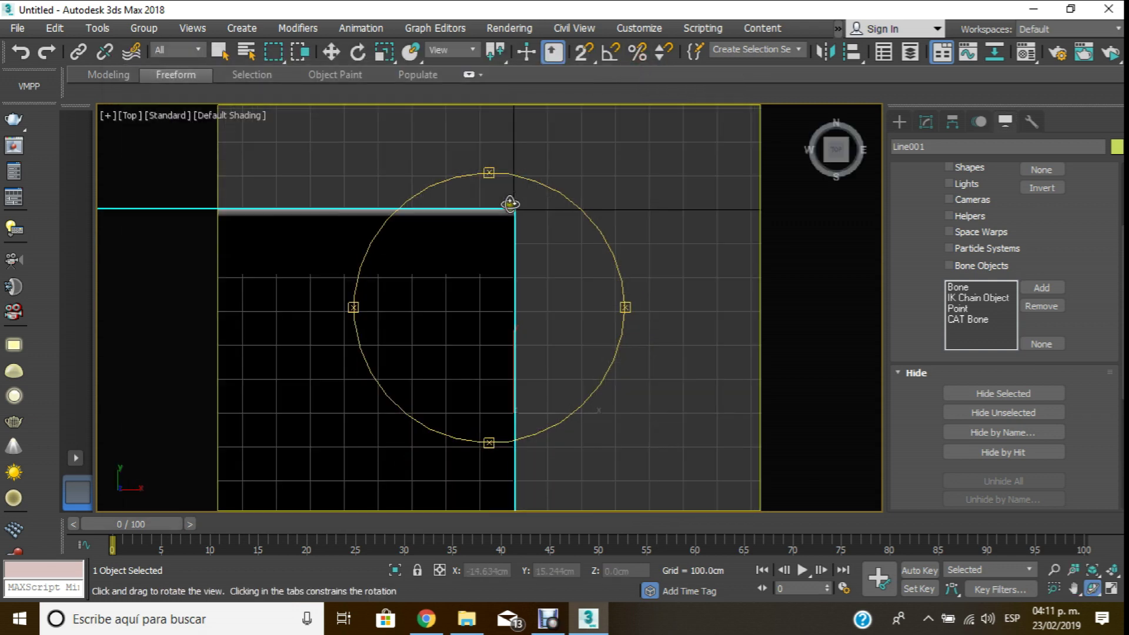
key("p")
mouse_move(459, 302)
left_mouse_down()
mouse_move(435, 300)
mouse_move(466, 335)
mouse_move(396, 178)
left_mouse_up()
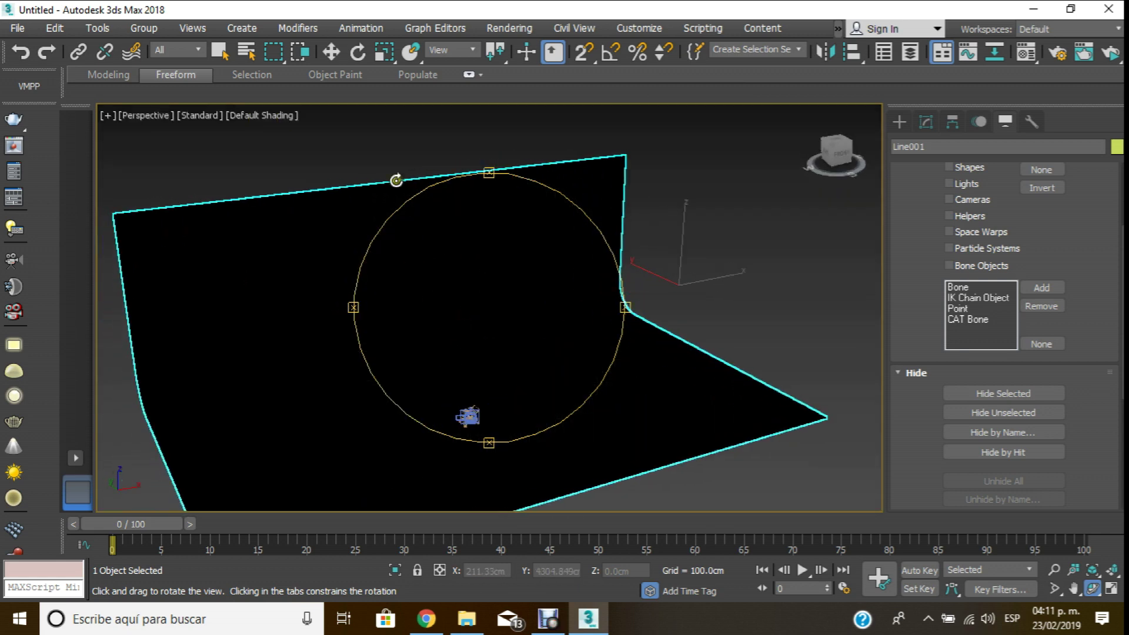
left_click(340, 52)
left_click(762, 200)
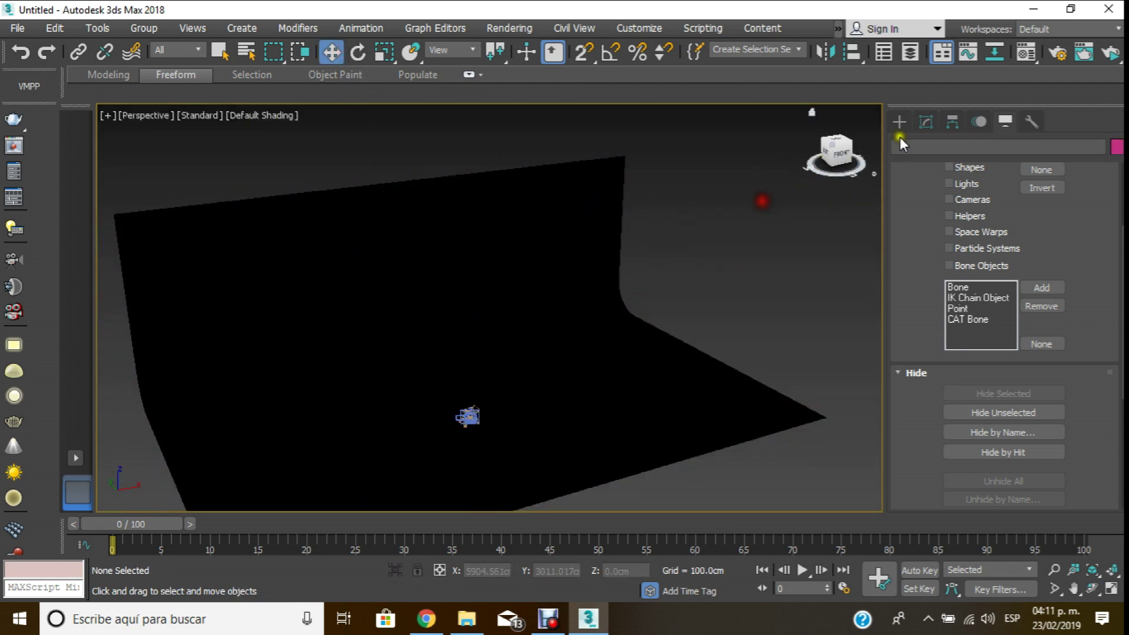
left_click(1061, 52)
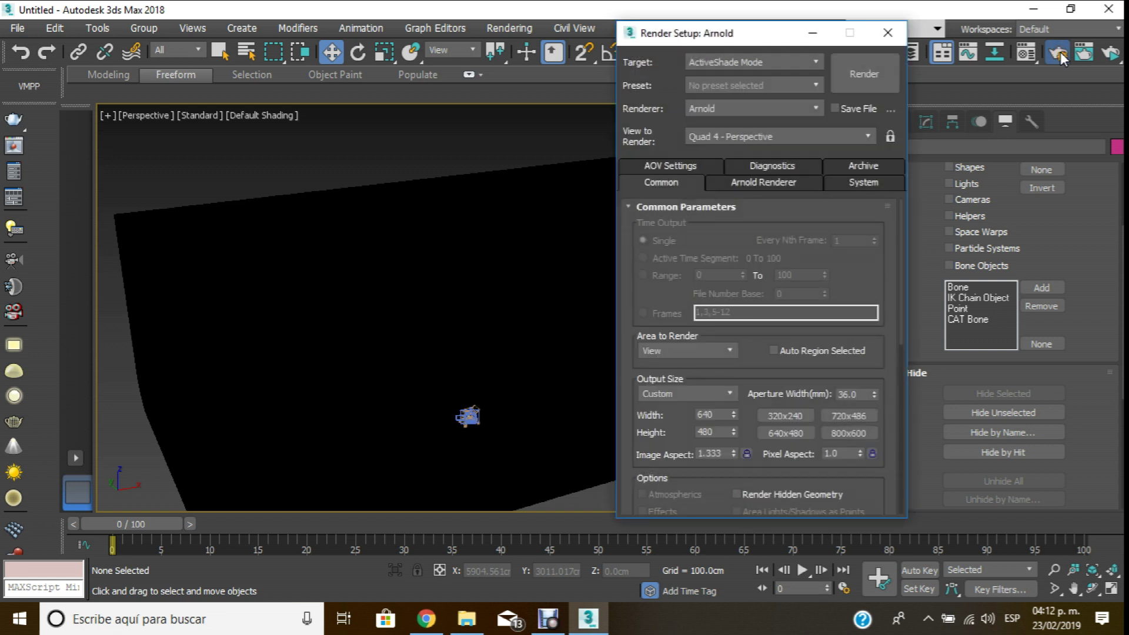
left_click(816, 119)
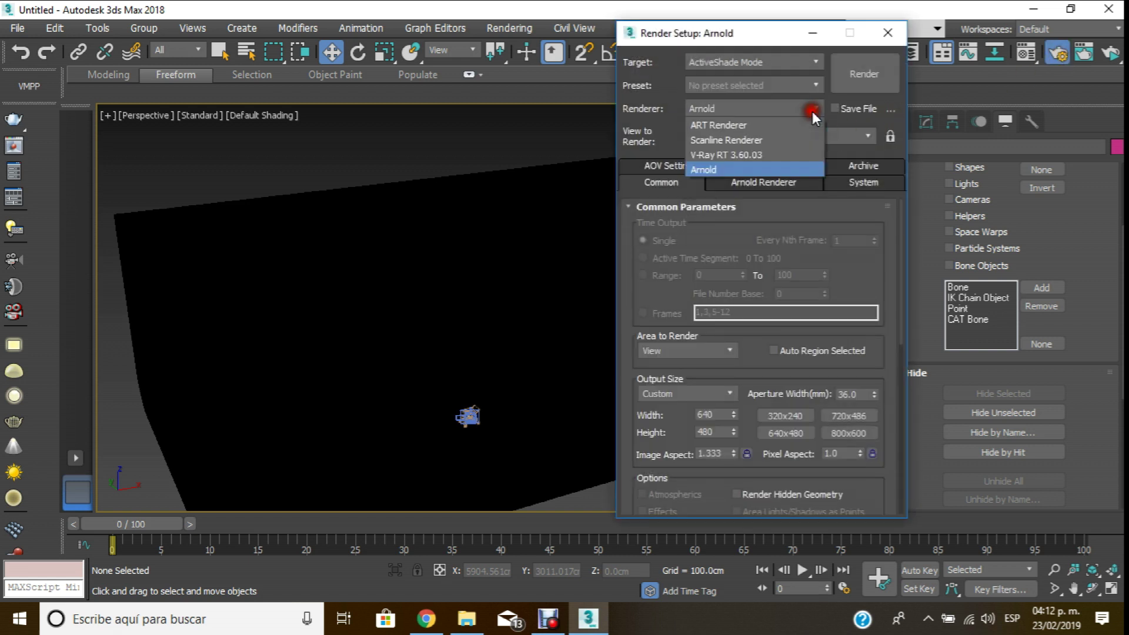
left_click(765, 128)
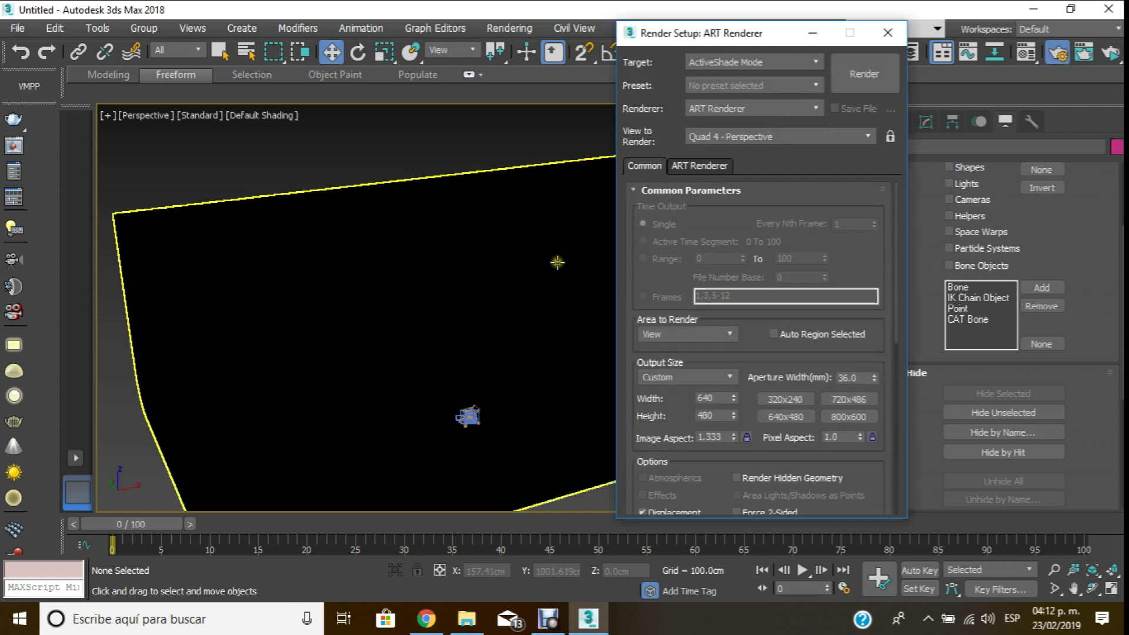
left_click(545, 249)
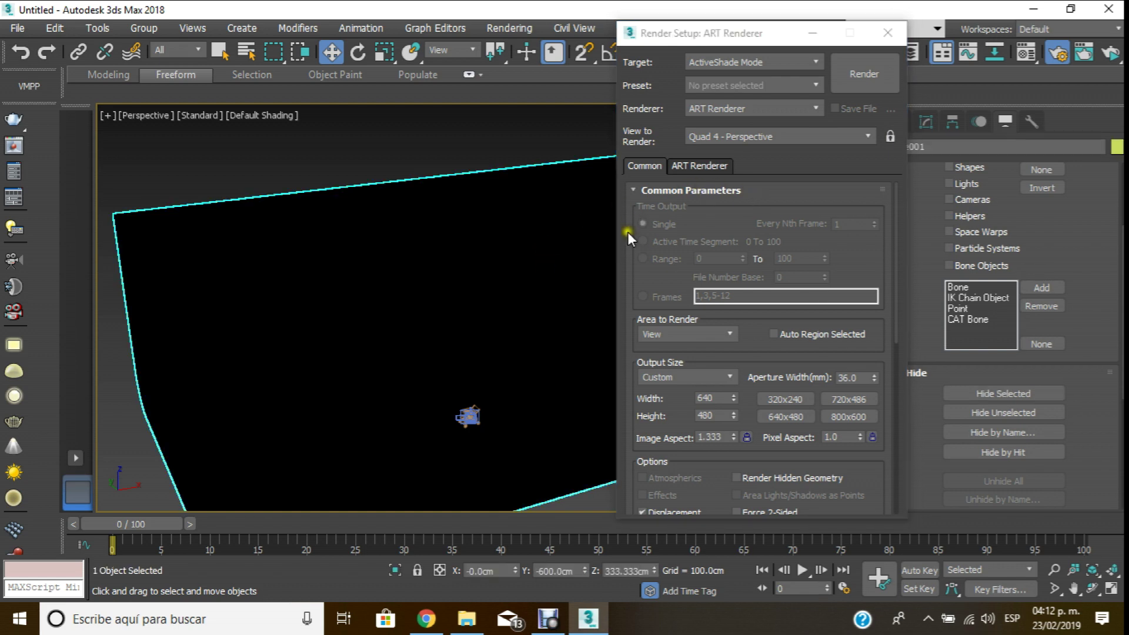
left_click(886, 33)
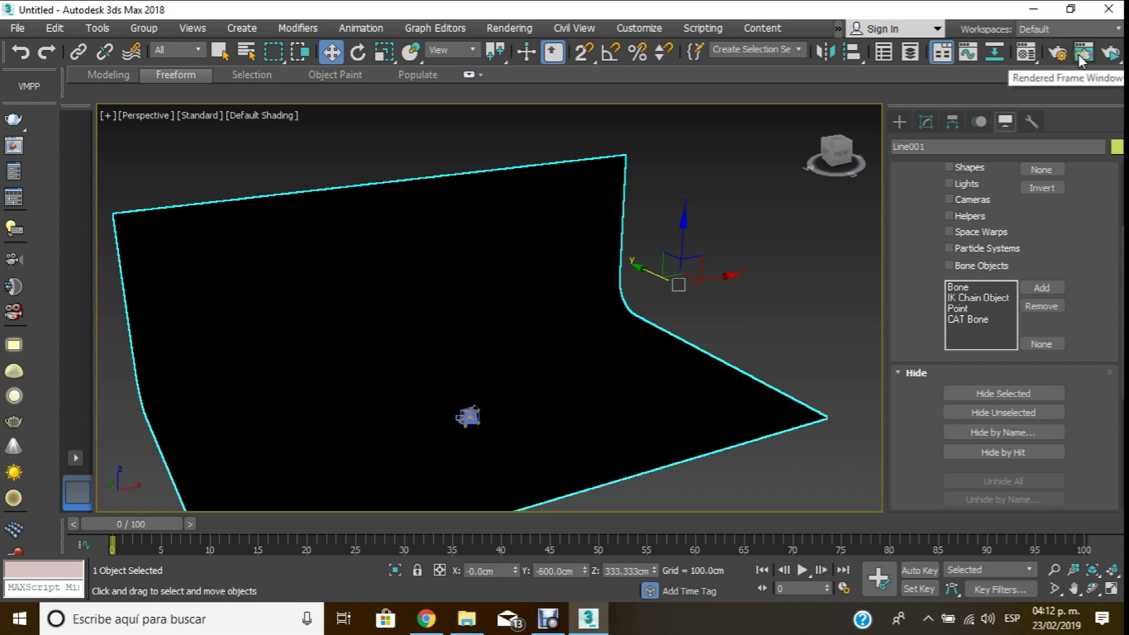
- Open the Material Editor and switch it to Slate mode, then back to Compact
left_click(1025, 52)
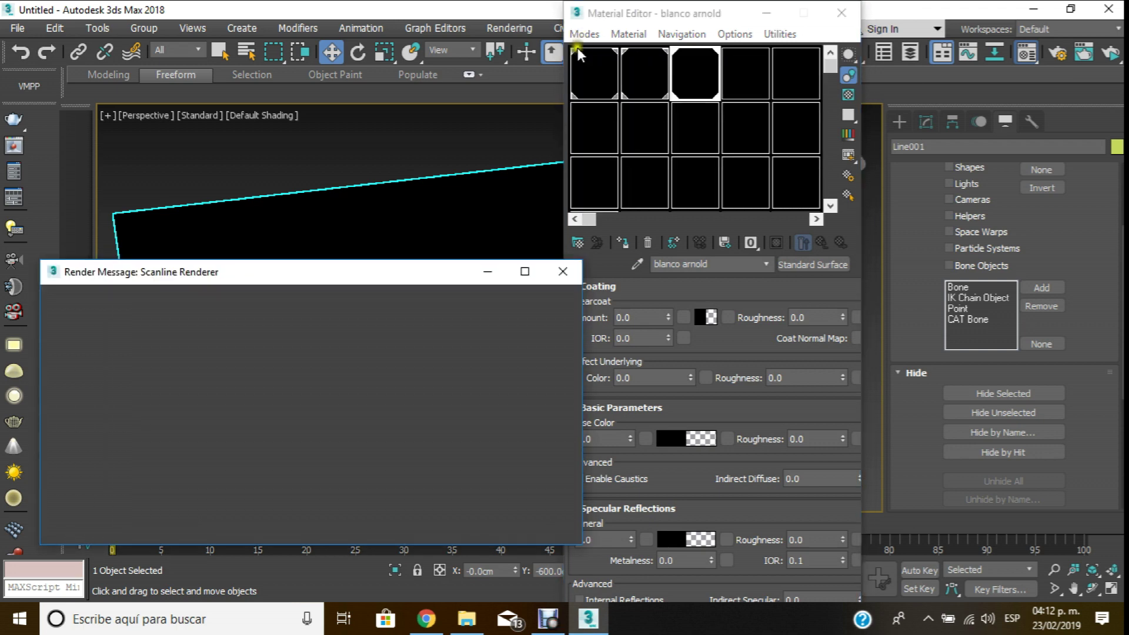
left_click(584, 34)
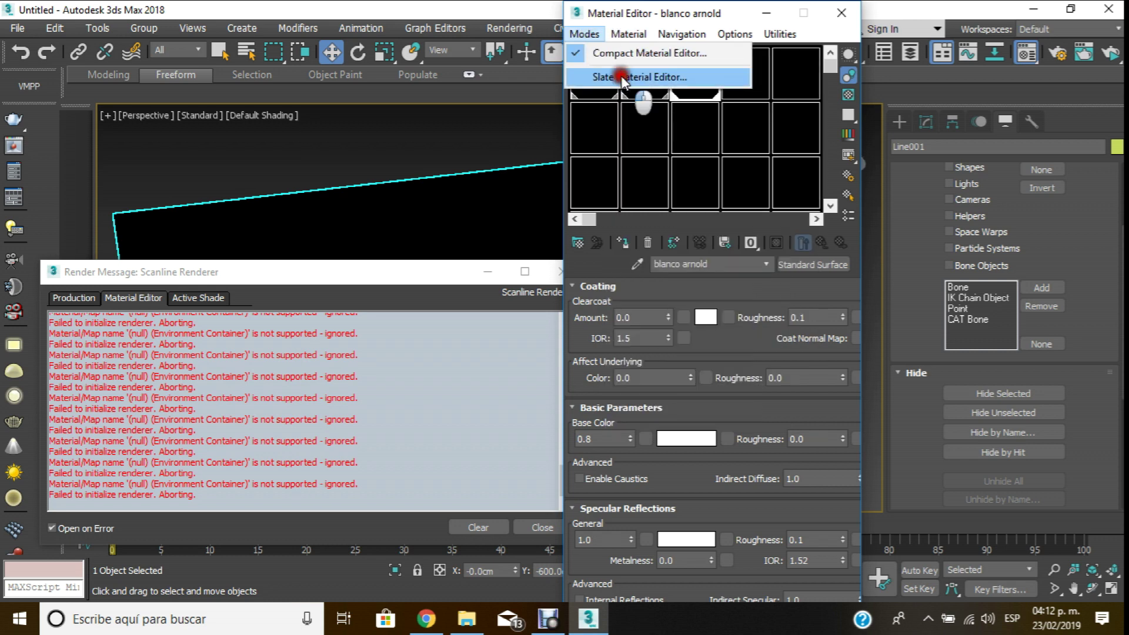
left_click(621, 76)
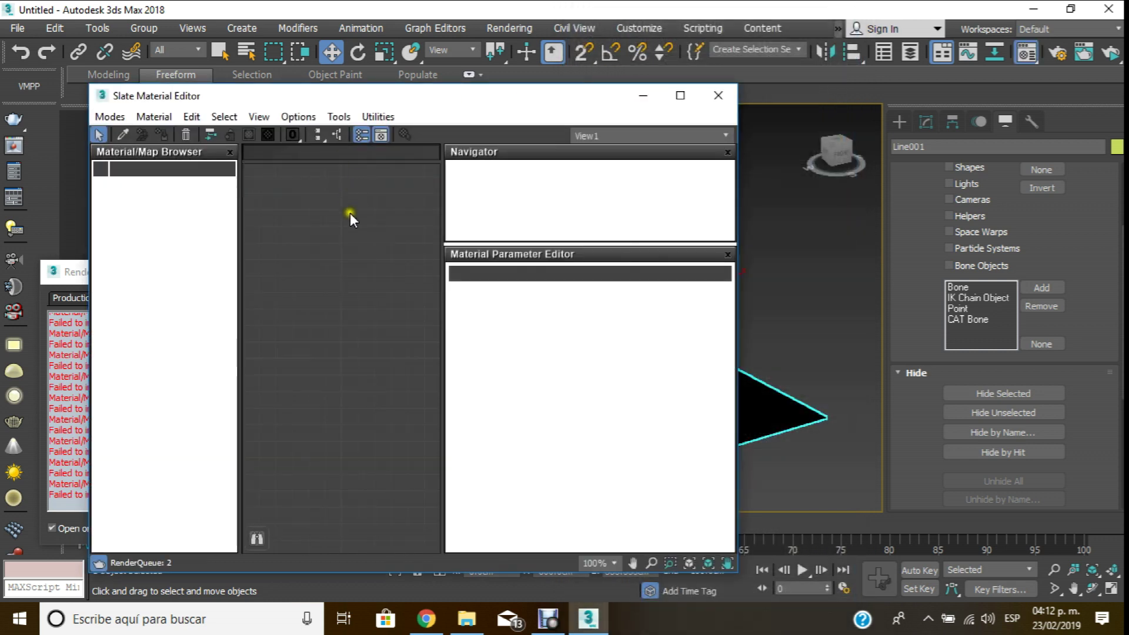
left_click(111, 118)
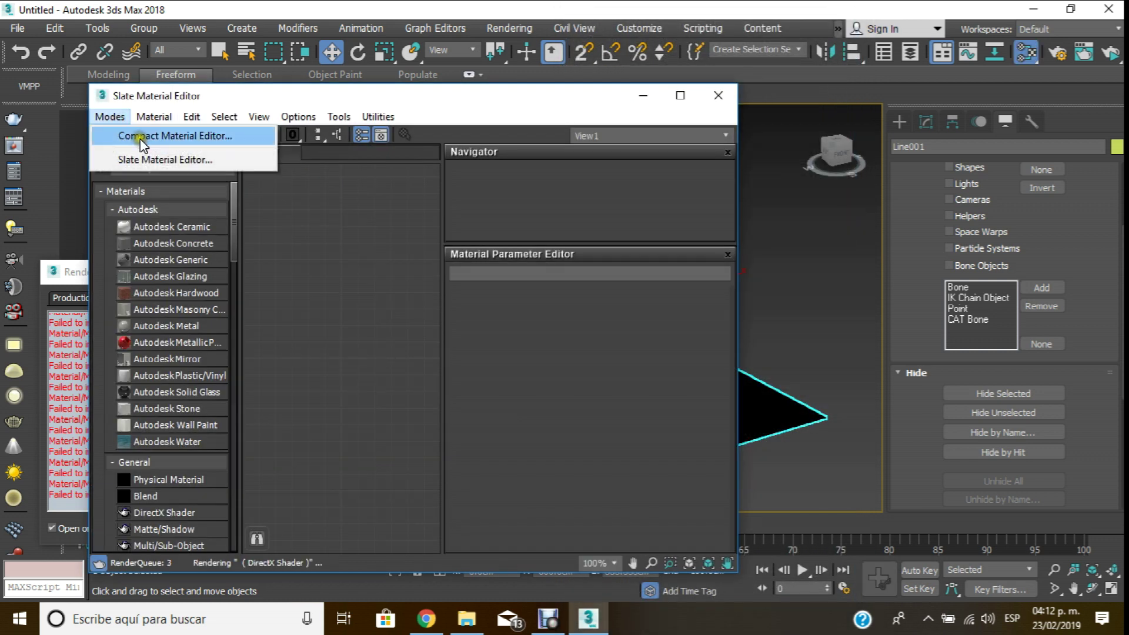
left_click(140, 137)
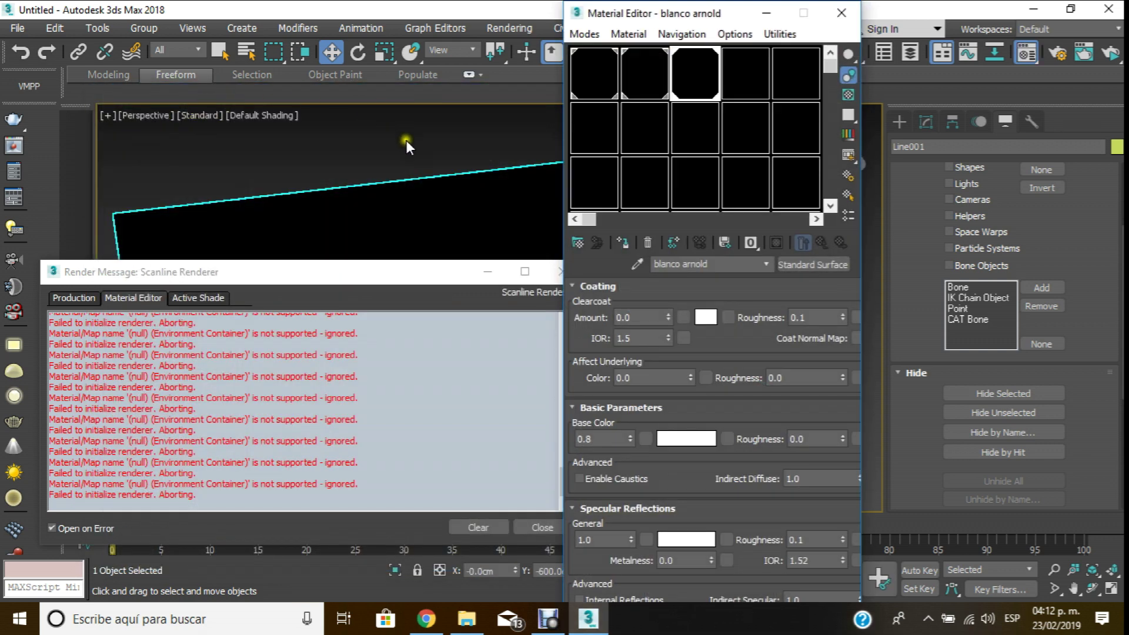
- Close the render message window, select the 01 - Default material slot, and close the Material Editor
left_click(464, 144)
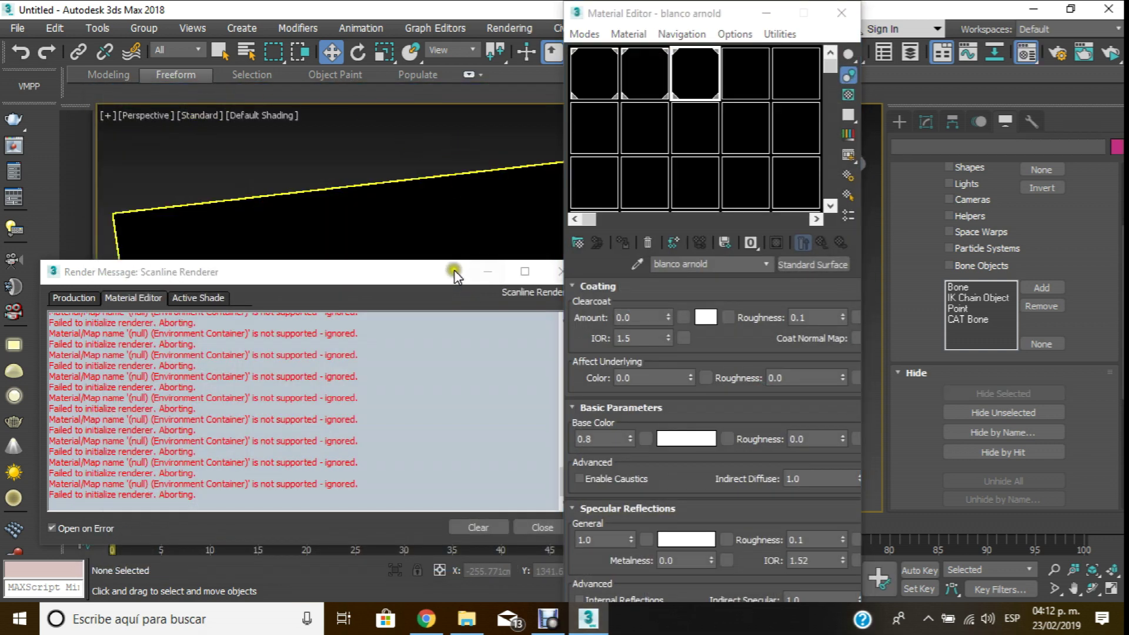
left_click_drag(454, 270, 404, 248)
left_click(512, 248)
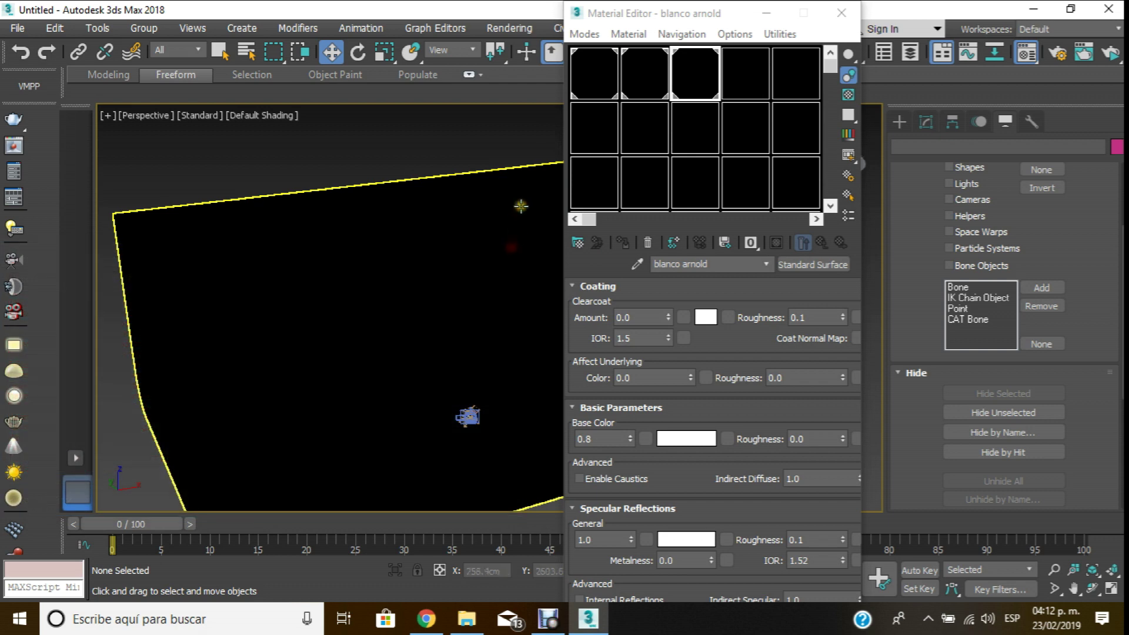
left_click(597, 82)
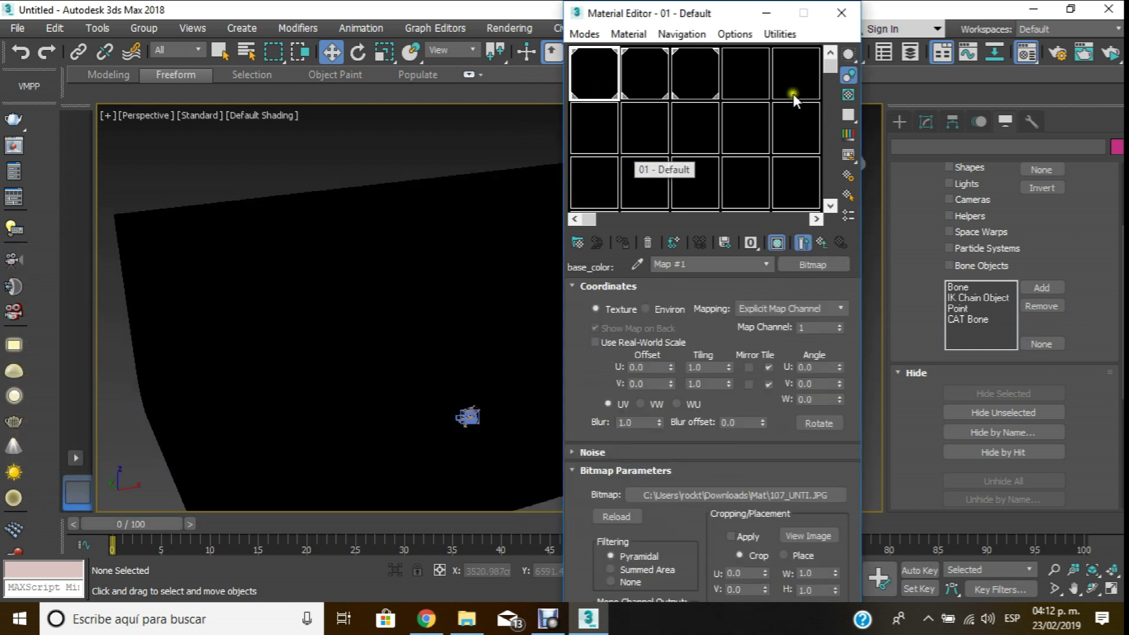
left_click_drag(834, 69, 830, 77)
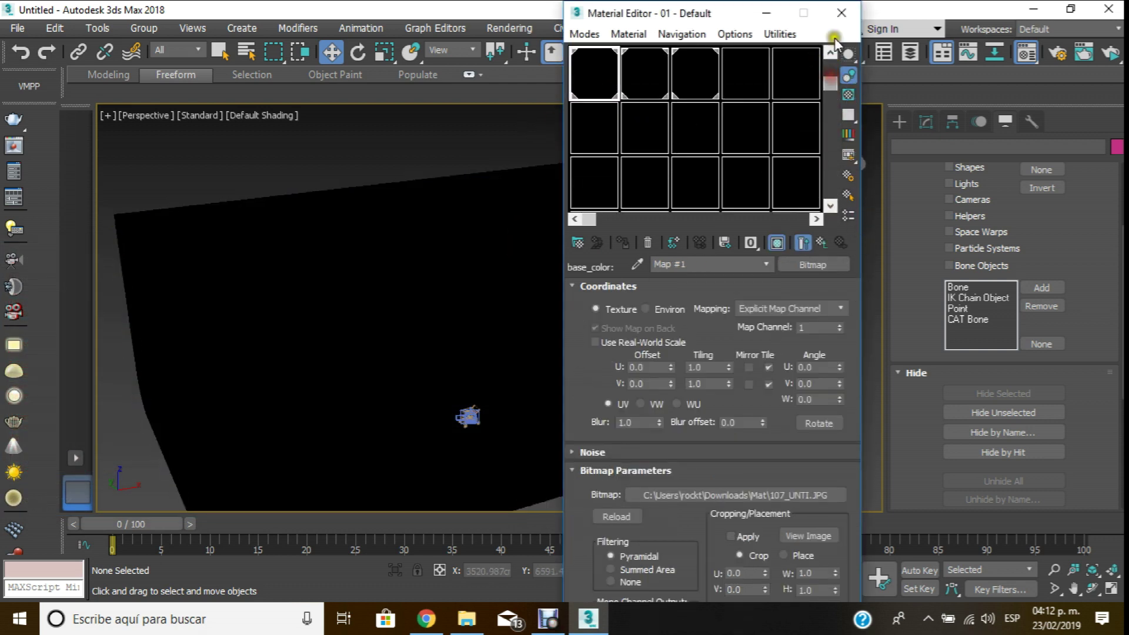
left_click(852, 20)
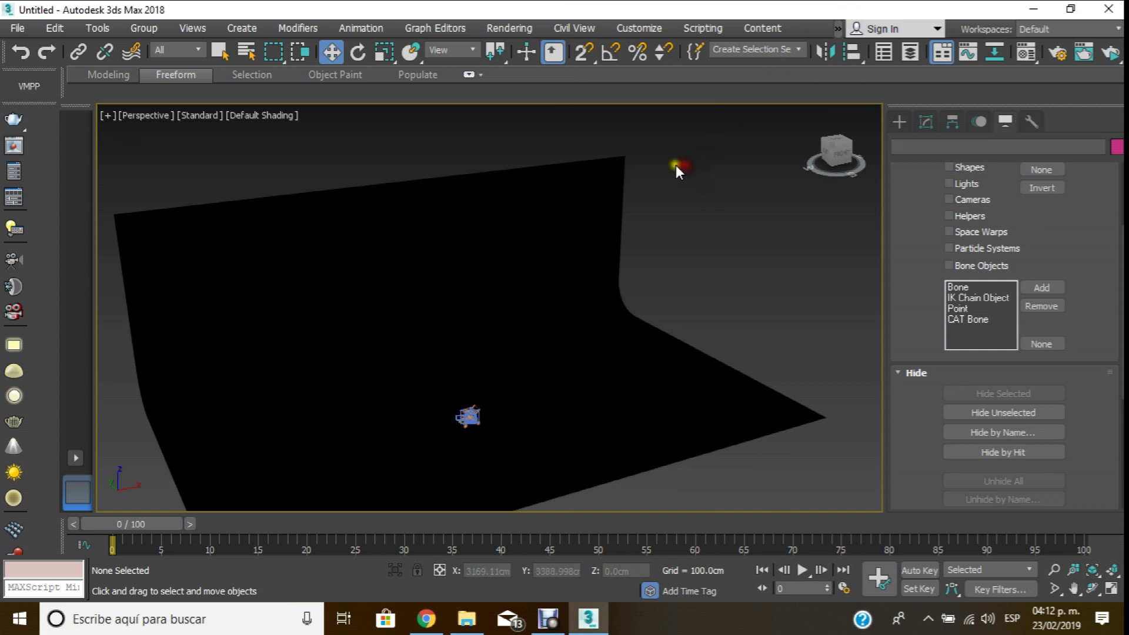
- In Render Setup, switch the renderer to Arnold, then back to ART Renderer
middle_click_drag(591, 206, 592, 189)
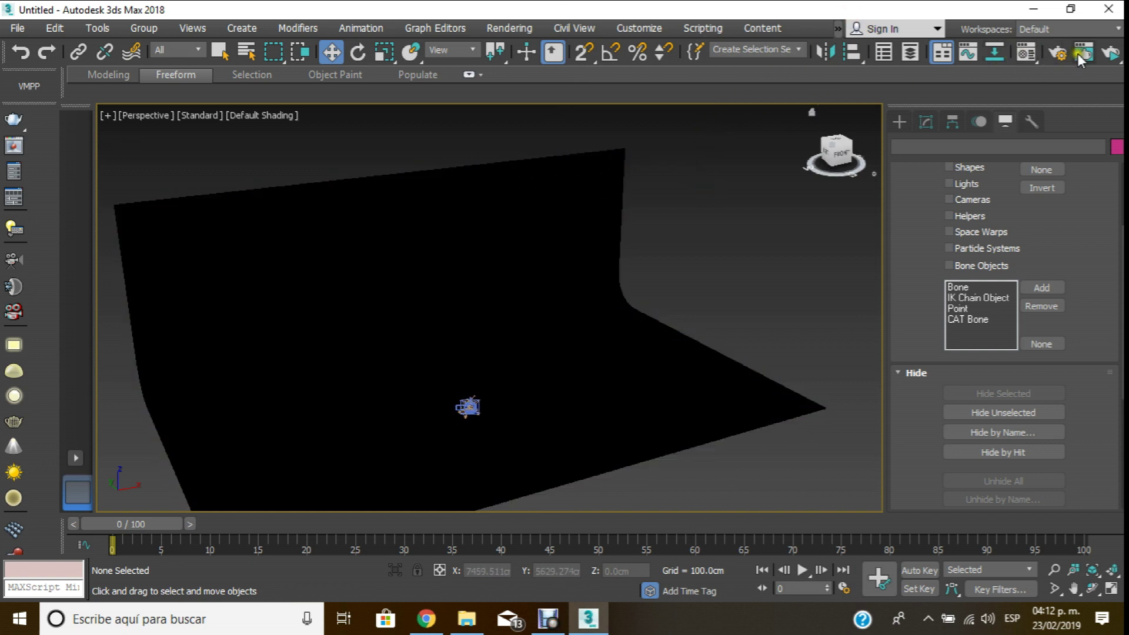
left_click(1062, 54)
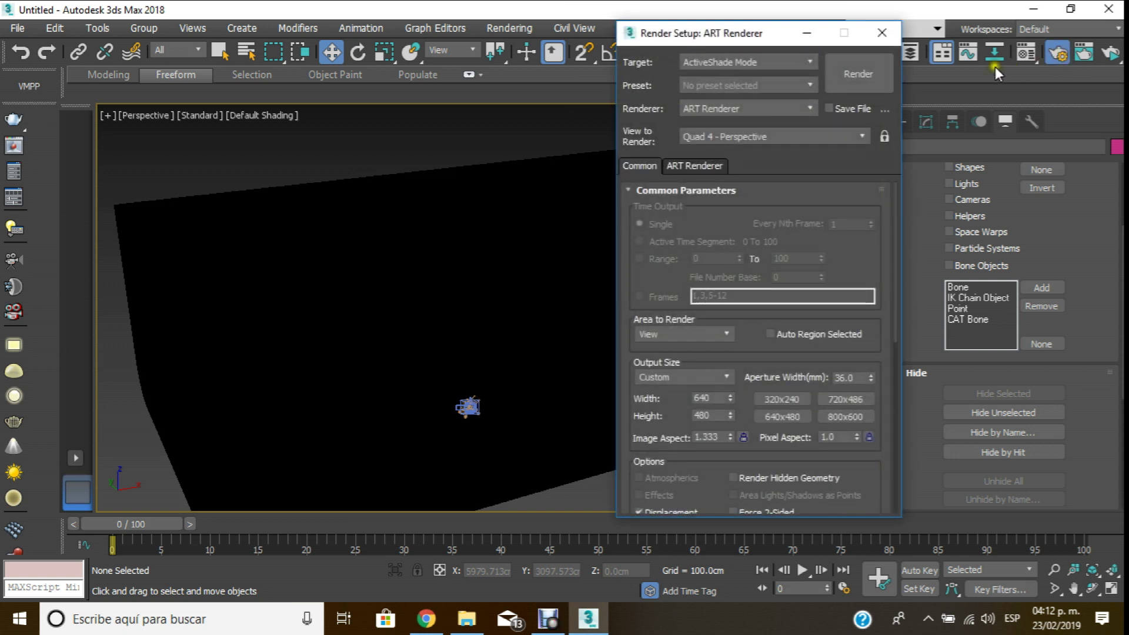
left_click(830, 108)
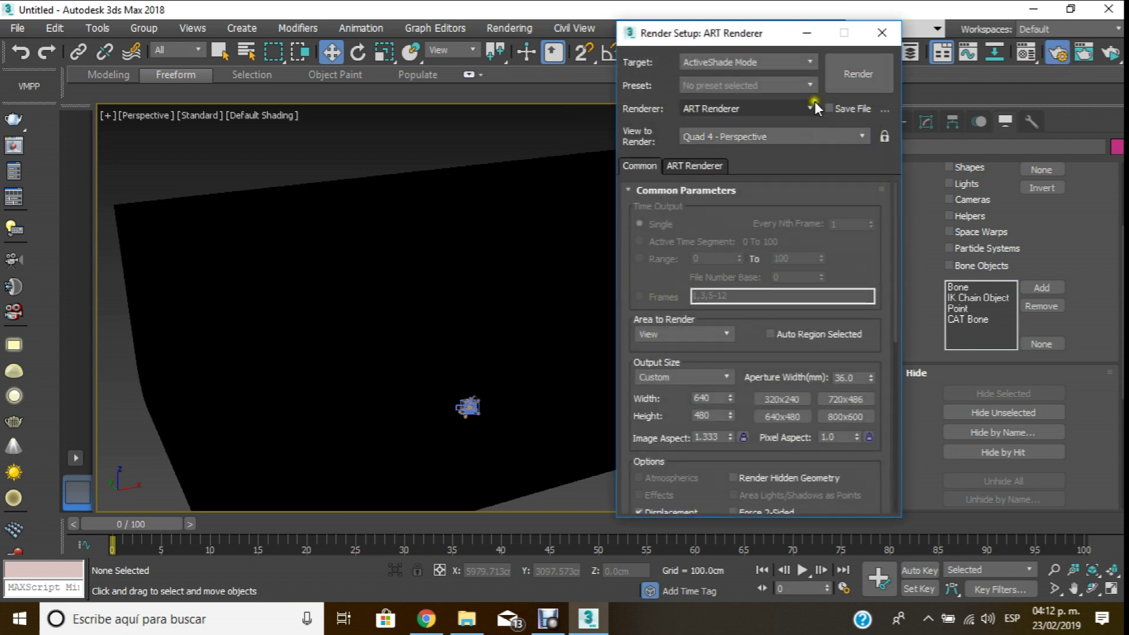
left_click(810, 108)
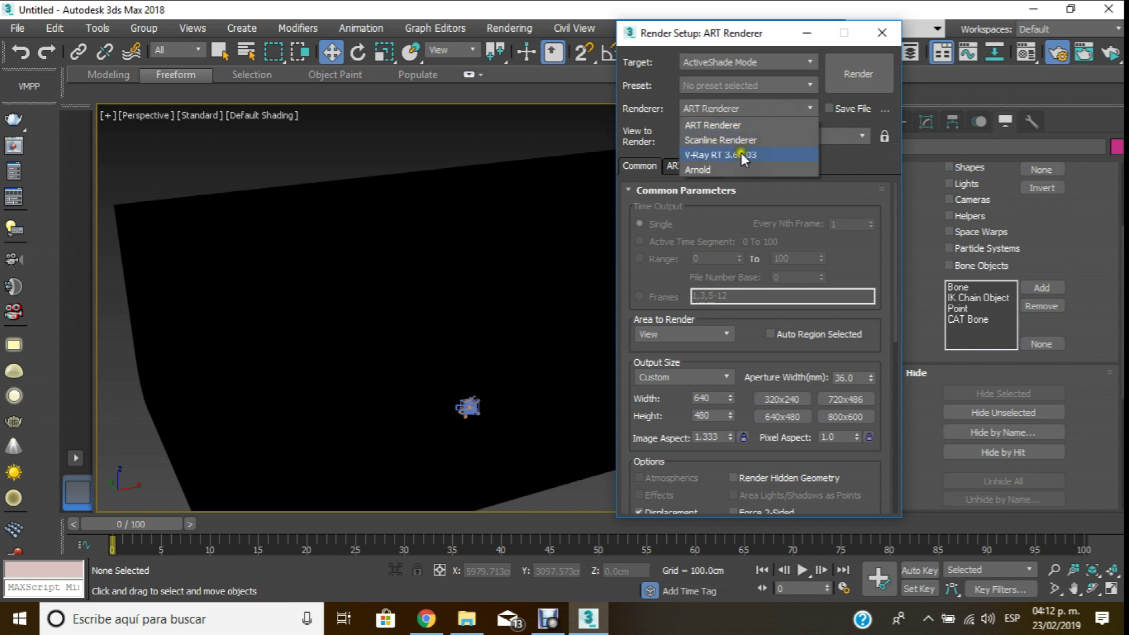
left_click(722, 169)
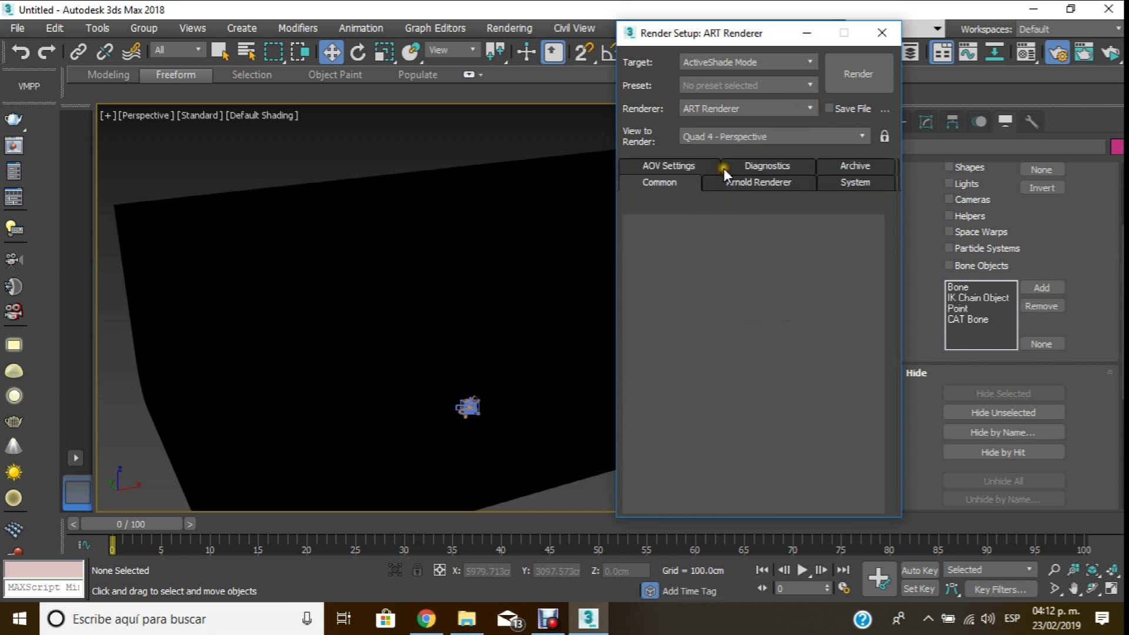
left_click(813, 105)
left_click(793, 124)
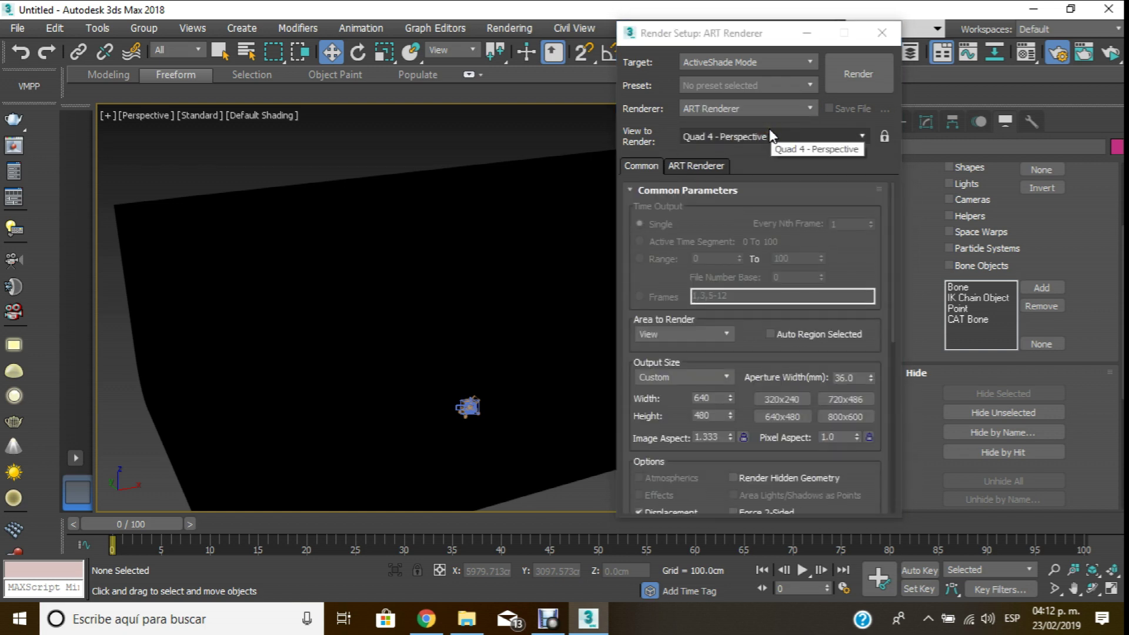
left_click(548, 619)
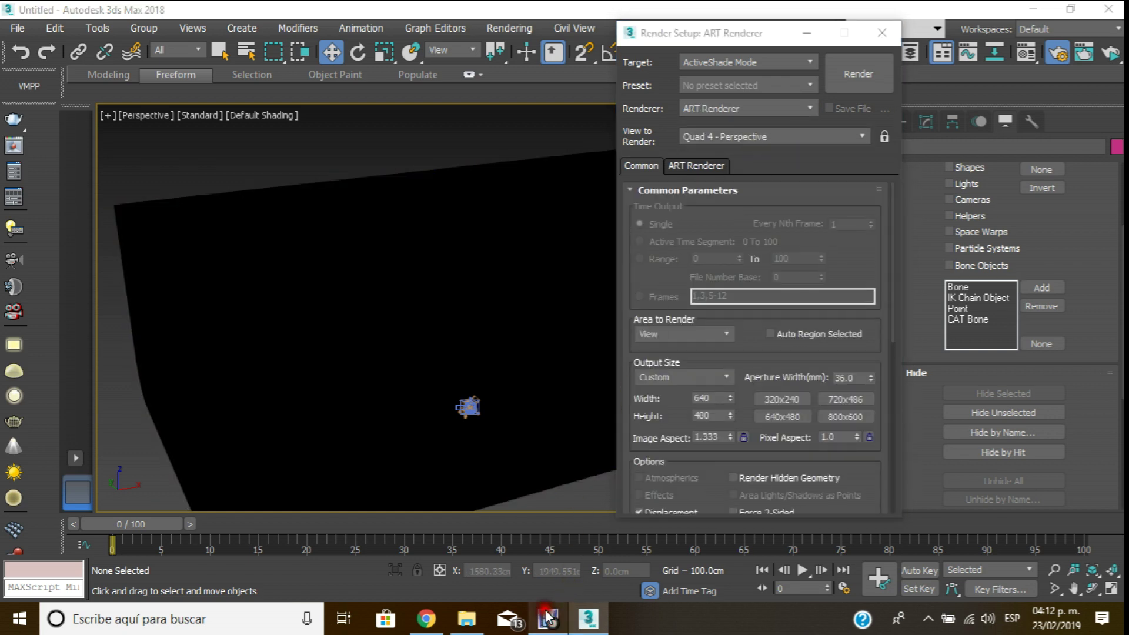